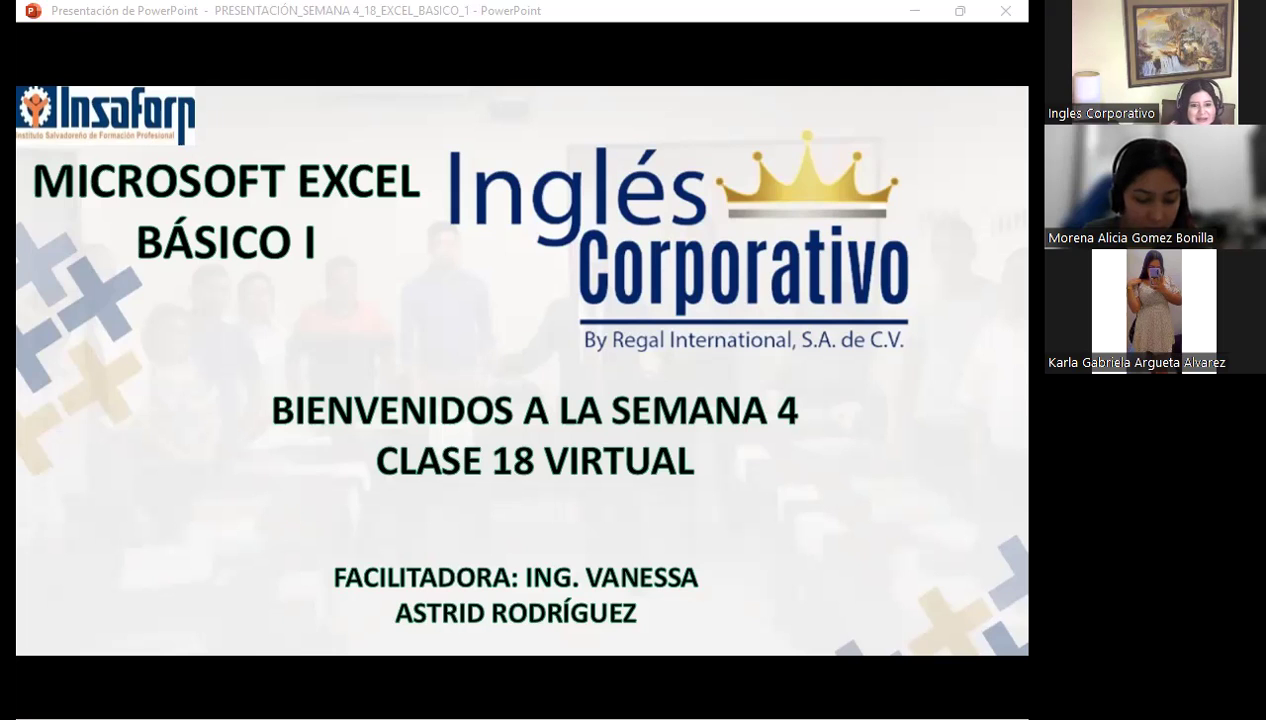
Bring the PowerPoint class presentation window into focus
{"action": "left_click", "coordinate": [771, 549]}
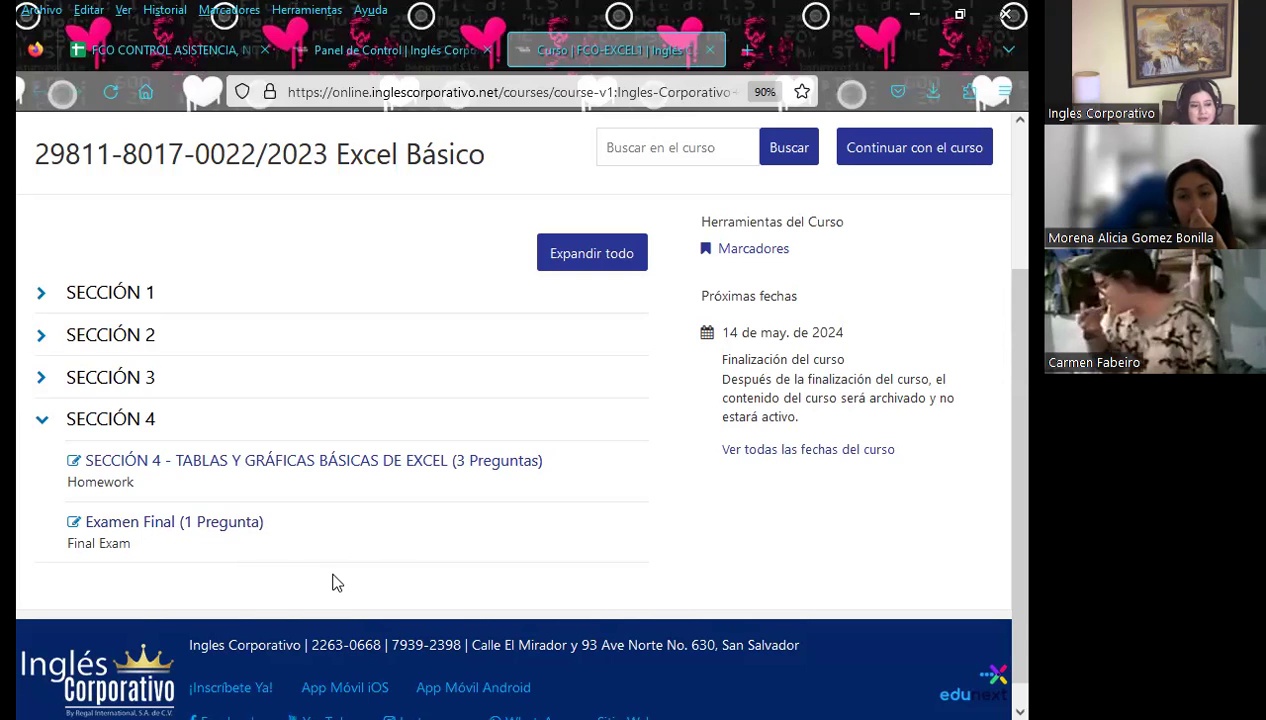
Open the Sección 4 tables lesson and reach the 4.4 'Modificaciones en las tablas' page
{"action": "scroll", "coordinate": [663, 240], "scroll_direction": "up", "scroll_amount": 2}
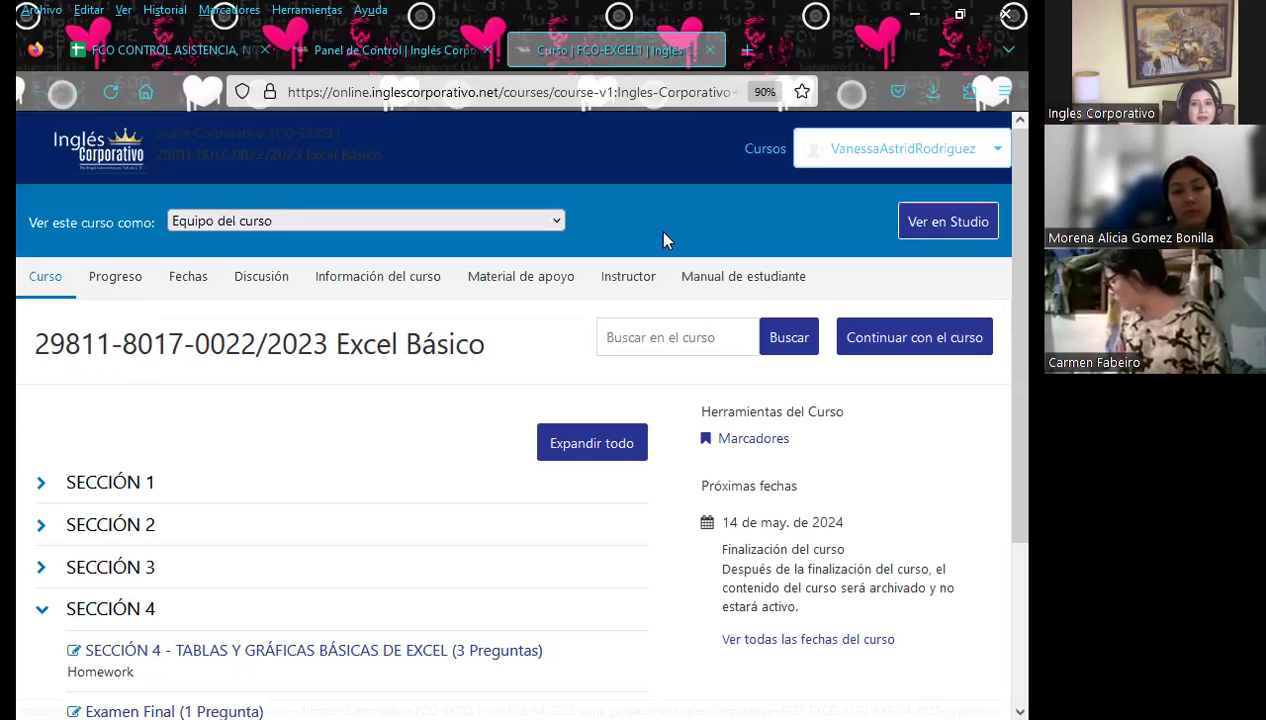
{"action": "scroll", "coordinate": [267, 573], "scroll_direction": "down", "scroll_amount": 1}
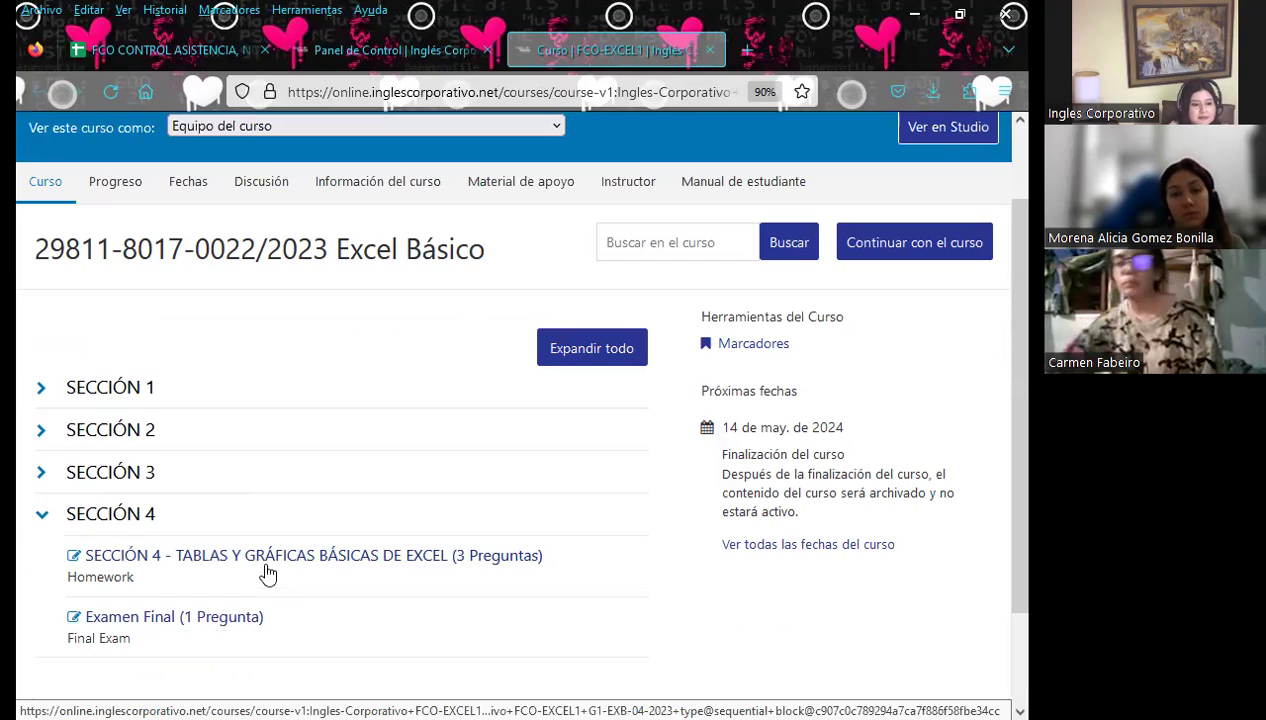
{"action": "left_click", "coordinate": [267, 573]}
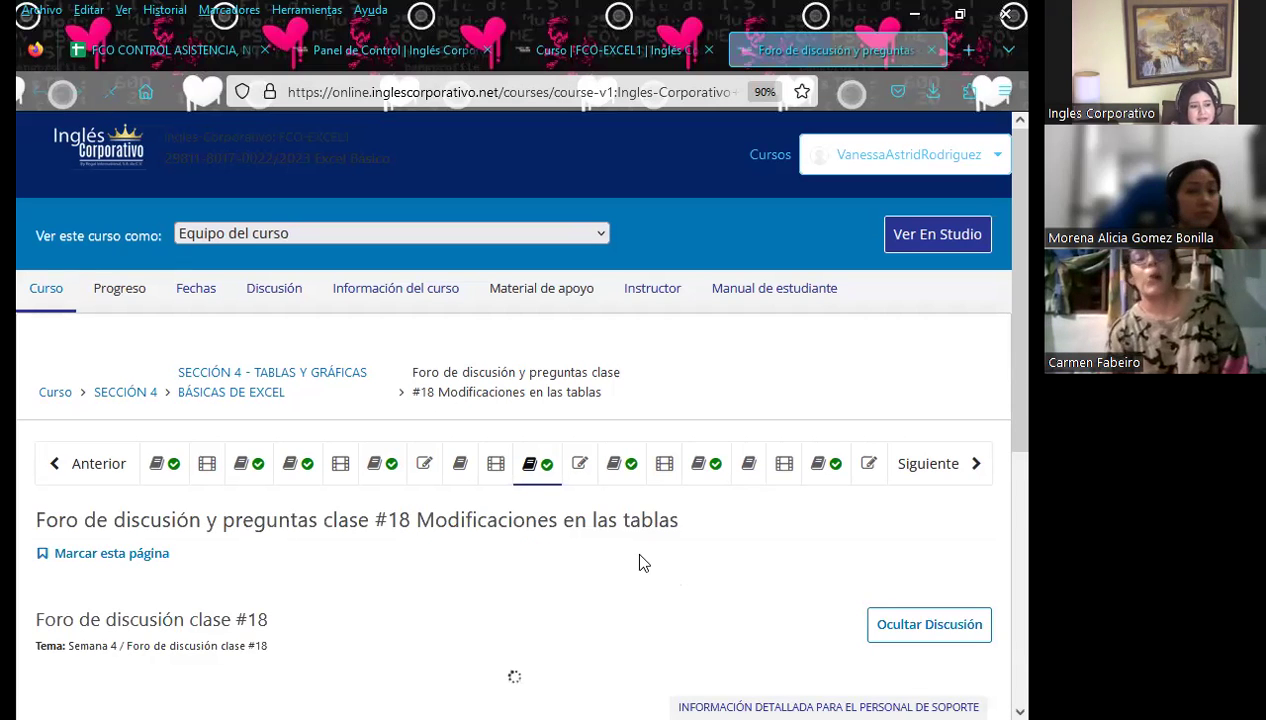
{"action": "scroll", "coordinate": [610, 500], "scroll_direction": "down", "scroll_amount": 2}
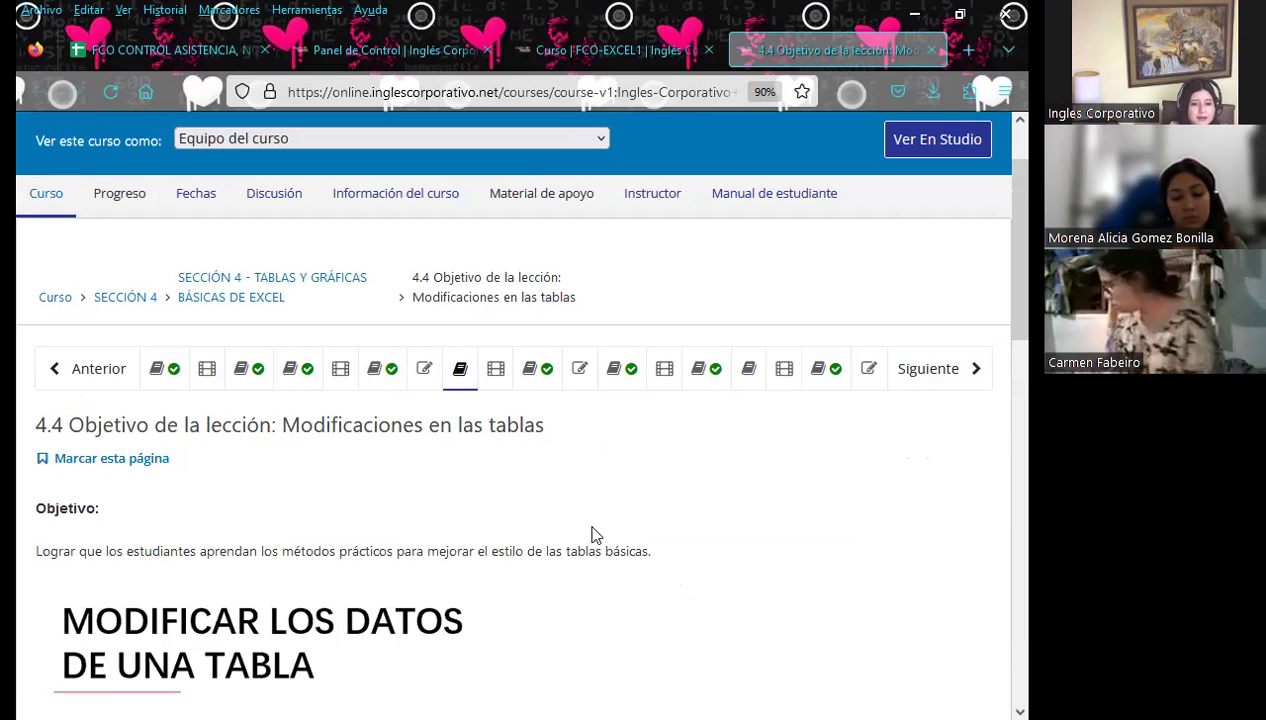
Scroll through the lesson's example table on modifying tables
{"action": "scroll", "coordinate": [610, 460], "scroll_direction": "down", "scroll_amount": 3}
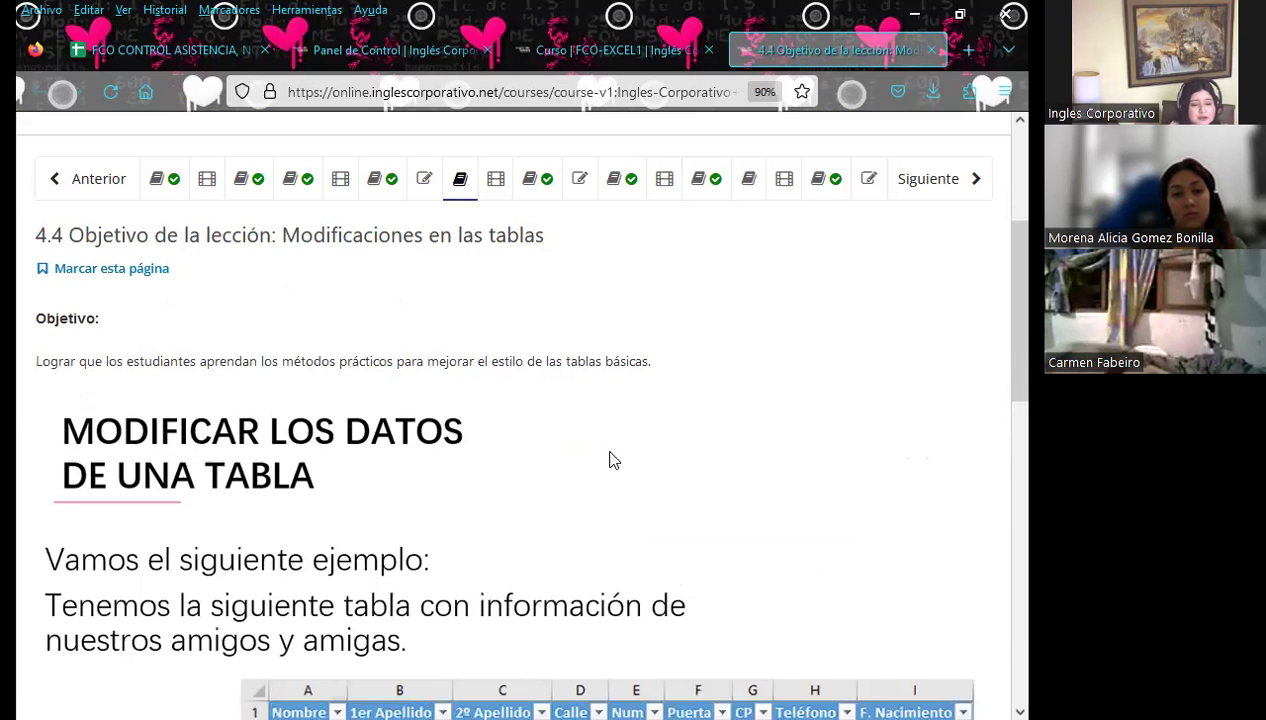
{"action": "scroll", "coordinate": [609, 458], "scroll_direction": "down", "scroll_amount": 3}
{"action": "scroll", "coordinate": [675, 523], "scroll_direction": "up", "scroll_amount": 3}
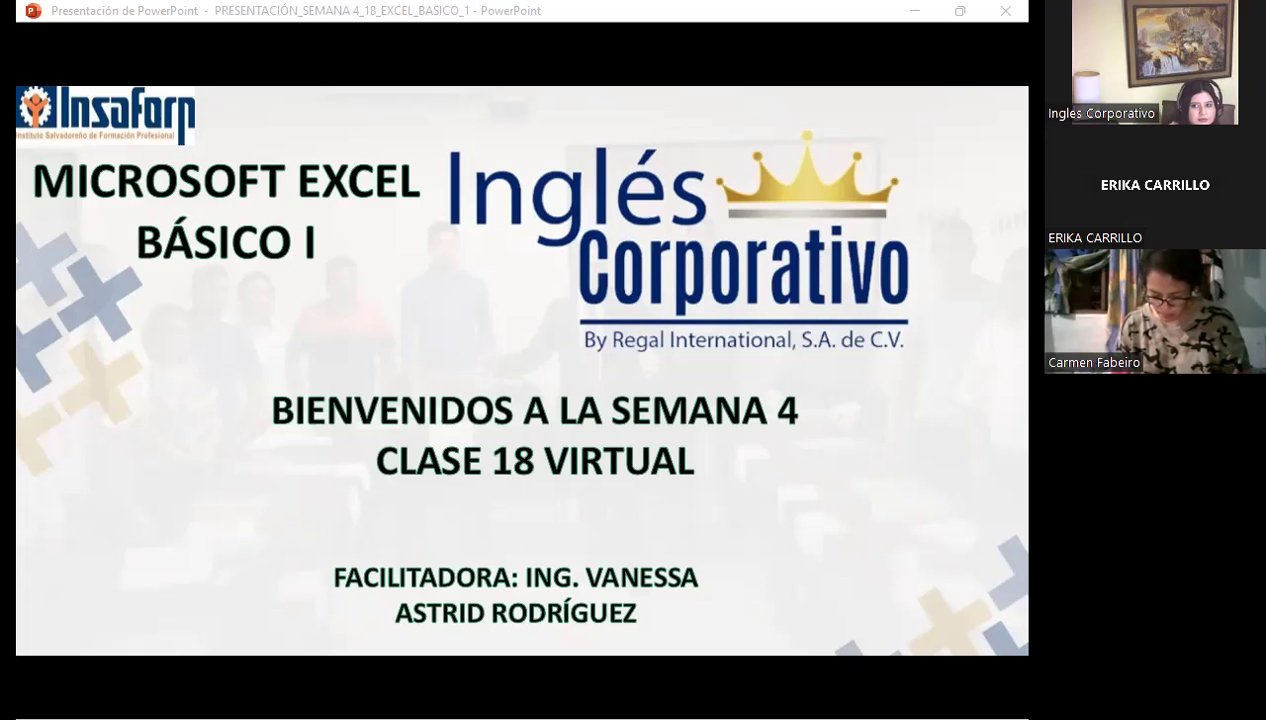
Advance the slideshow past the SESIÓN 18 and Agenda slides to the general objective
{"action": "left_click", "coordinate": [586, 561]}
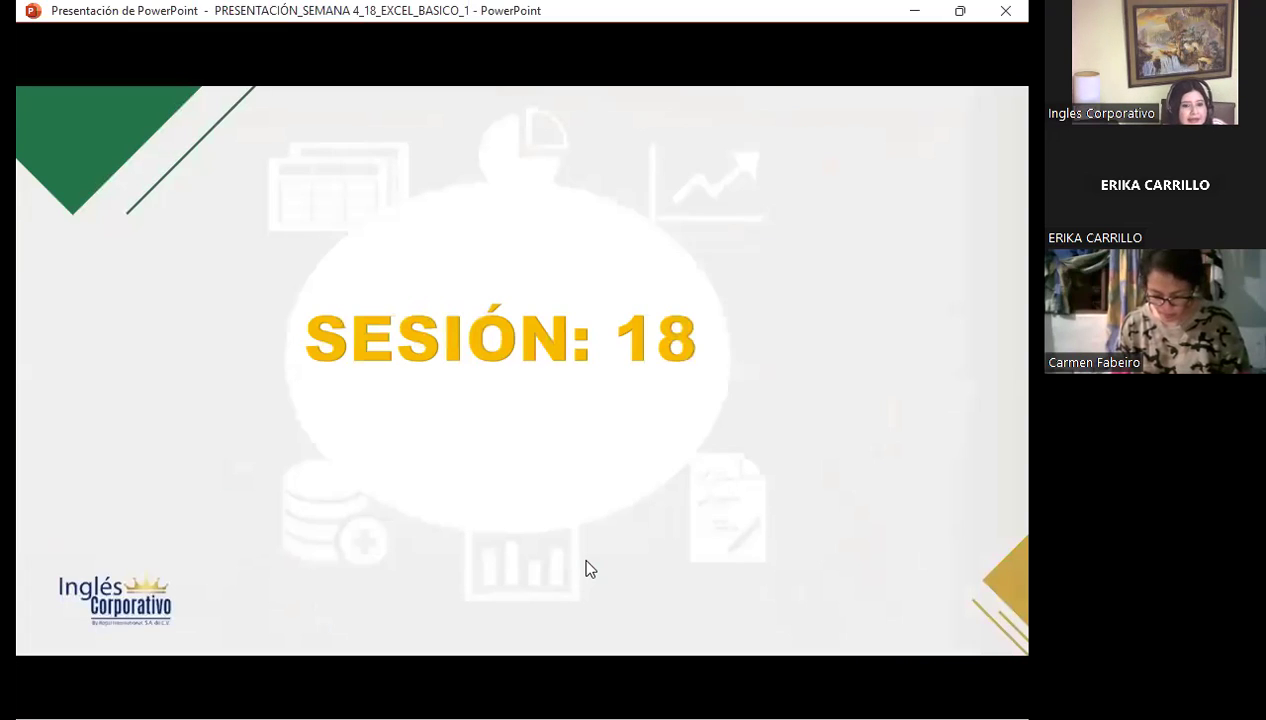
{"action": "left_click", "coordinate": [588, 566]}
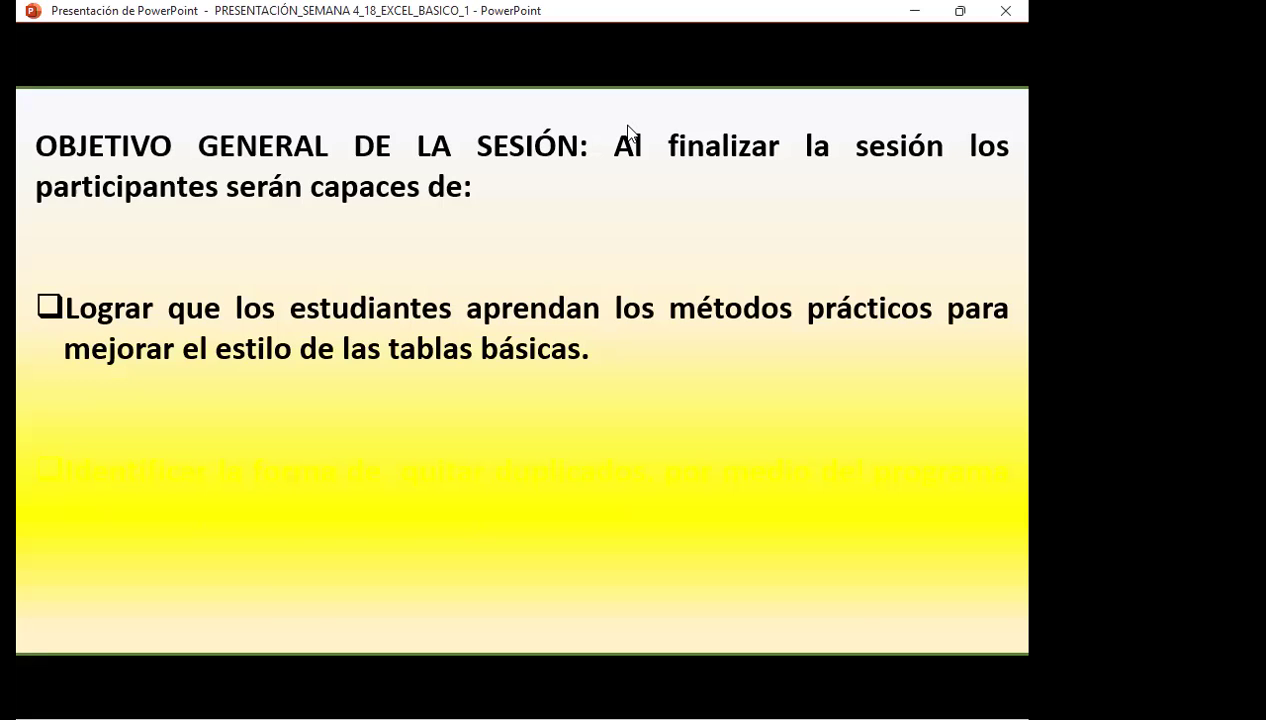
Advance to the 'MODIFICAR LOS DATOS DE UNA TABLA' slide
{"action": "left_click", "coordinate": [629, 133]}
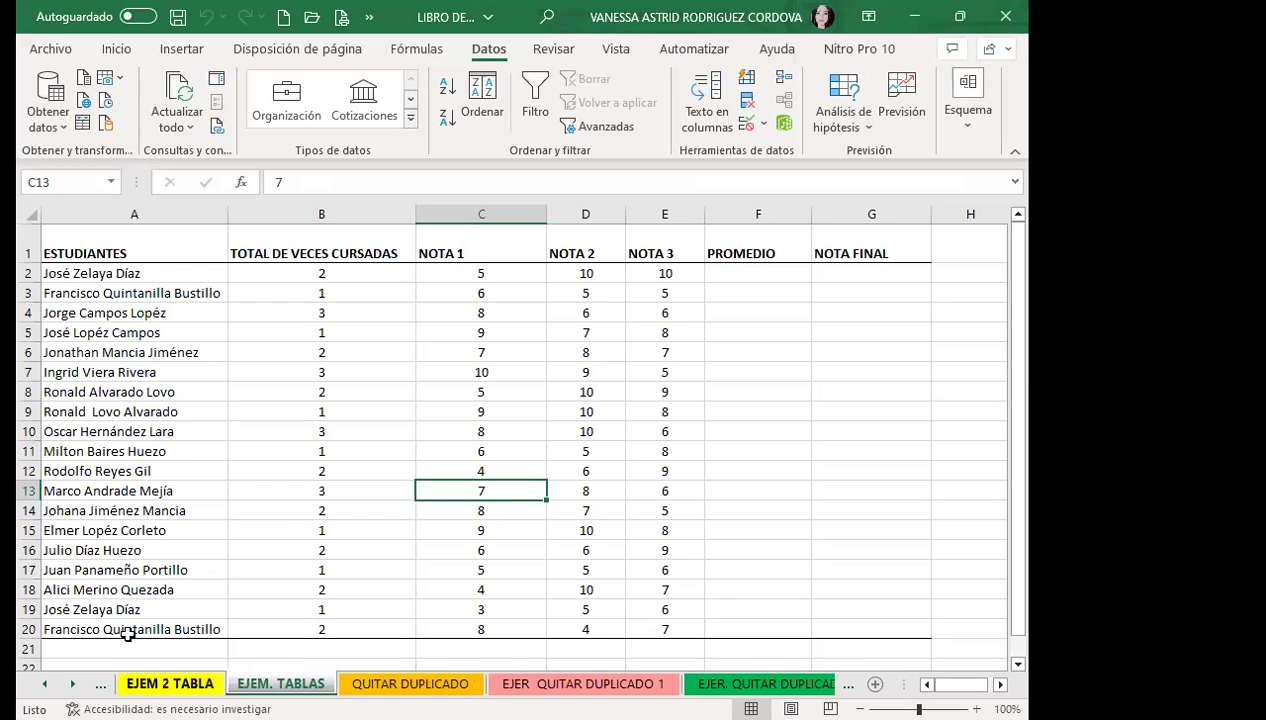
{"action": "key", "text": "ctrl+Page_Up"}
{"action": "key", "text": "ctrl+Page_Up"}
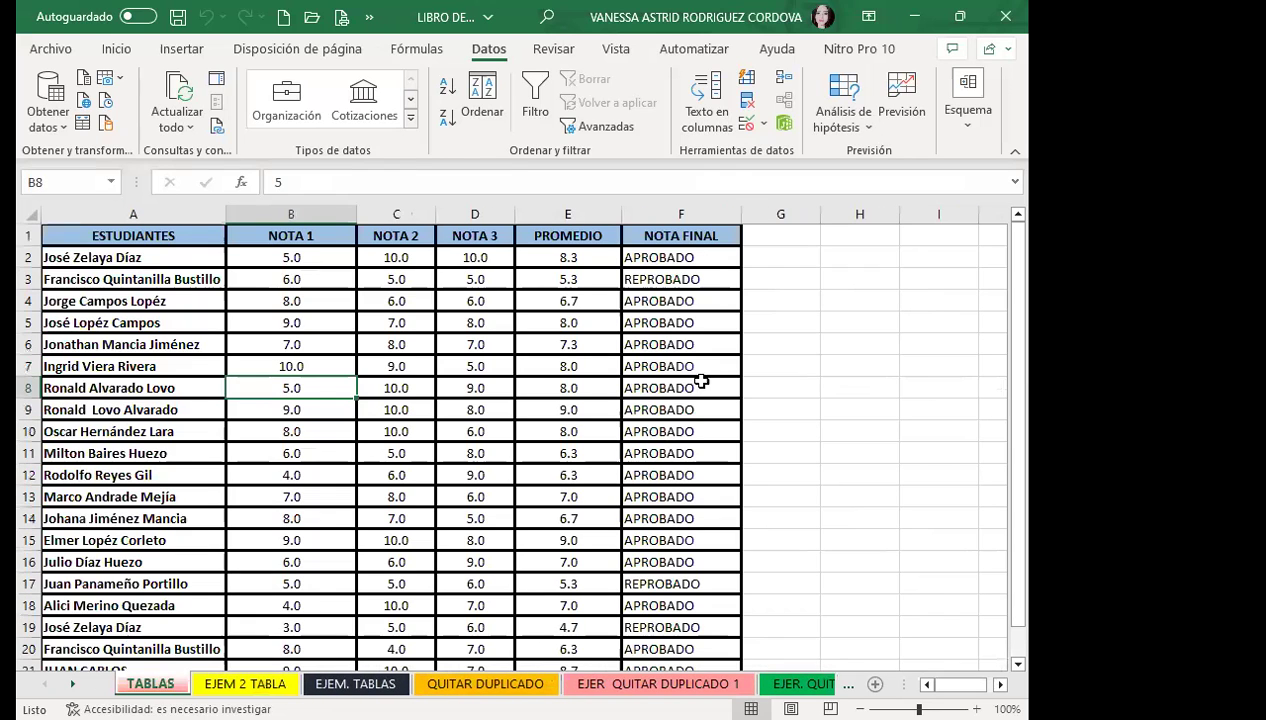
{"action": "left_click", "coordinate": [690, 370]}
{"action": "left_click", "coordinate": [470, 431]}
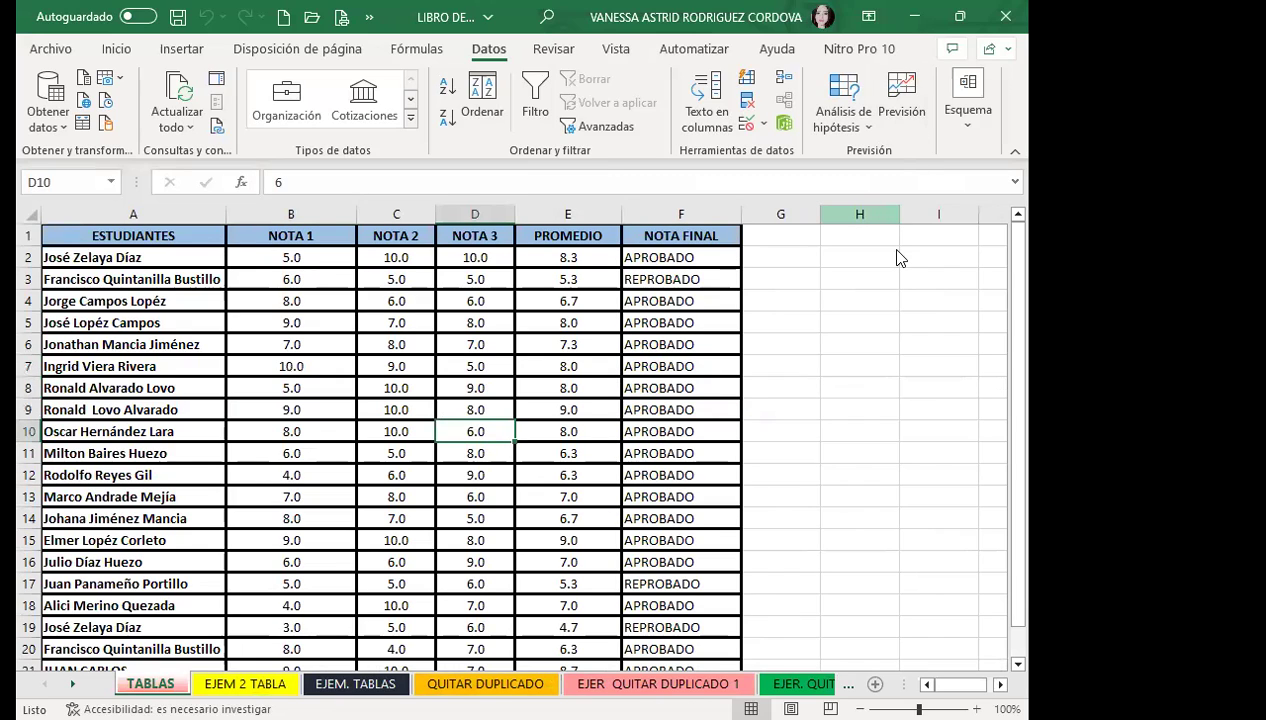
{"action": "left_click", "coordinate": [266, 409]}
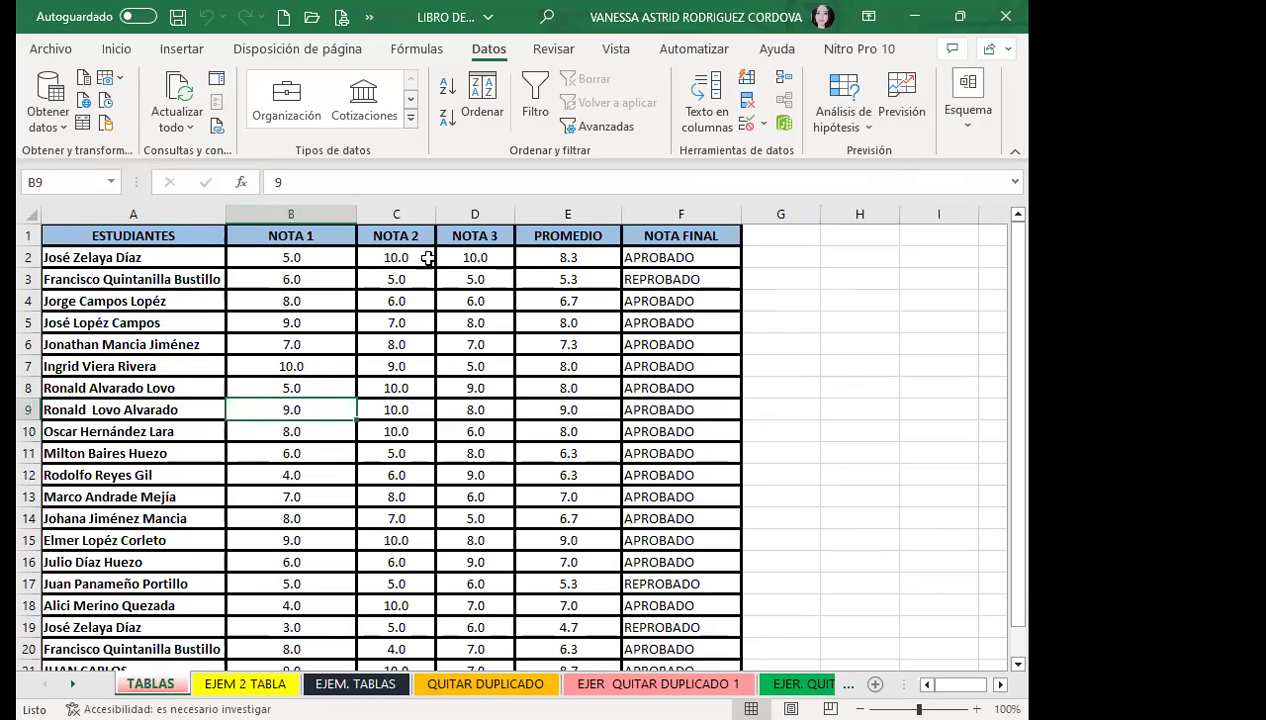
{"action": "left_click", "coordinate": [551, 260]}
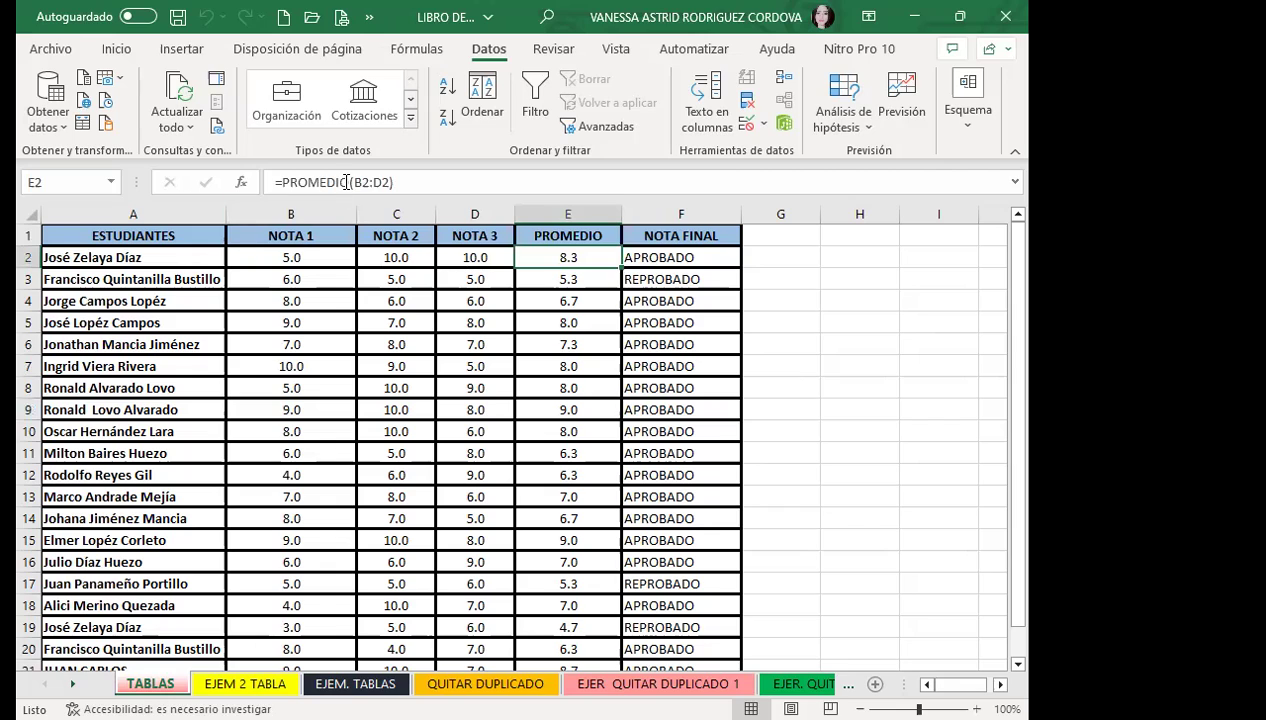
{"action": "left_click", "coordinate": [725, 270]}
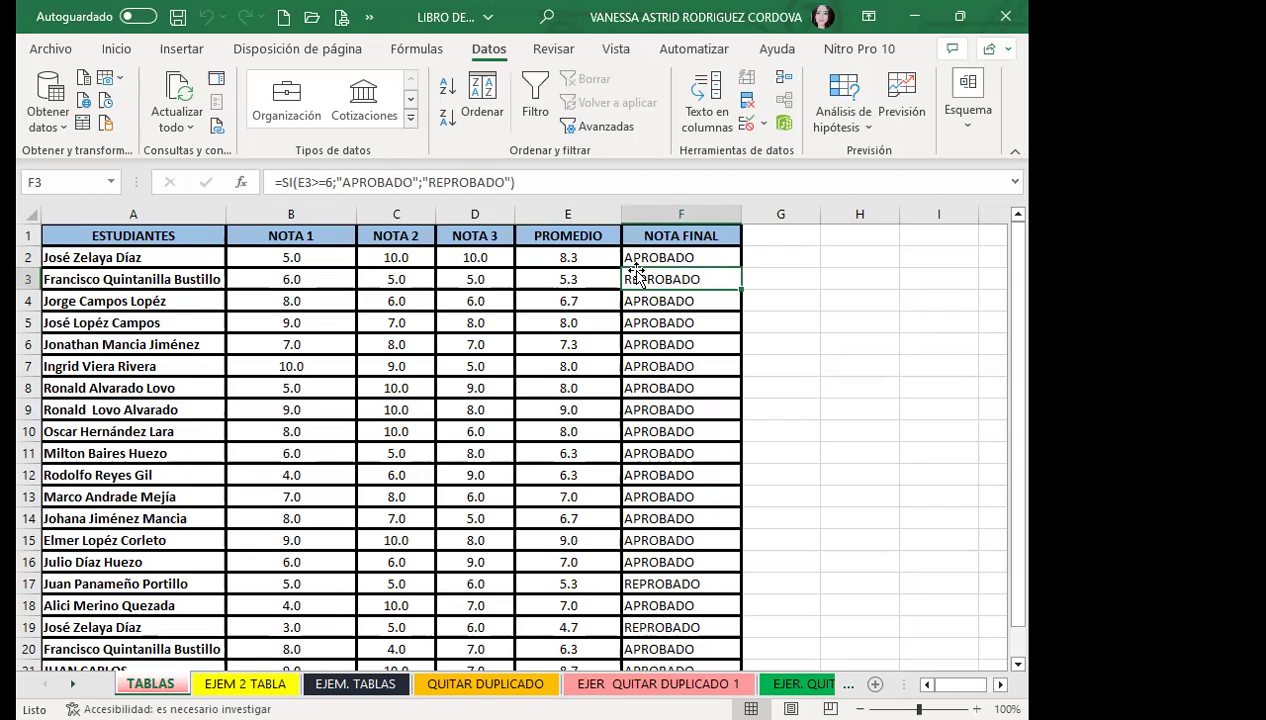
{"action": "left_click", "coordinate": [533, 252]}
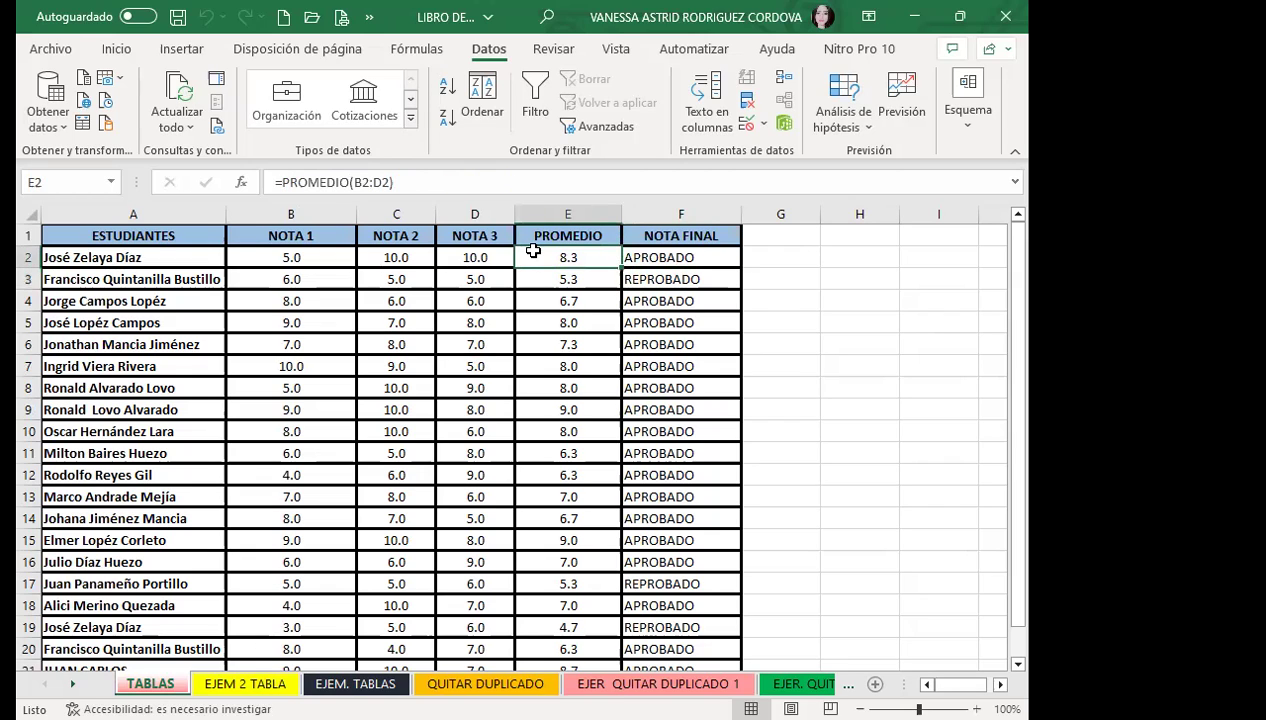
{"action": "scroll", "coordinate": [527, 555], "scroll_direction": "down", "scroll_amount": 4}
{"action": "scroll", "coordinate": [527, 555], "scroll_direction": "up", "scroll_amount": 4}
Hide the NOTA FINAL column by collapsing it to zero width beside PROMEDIO
{"action": "left_click", "coordinate": [560, 214]}
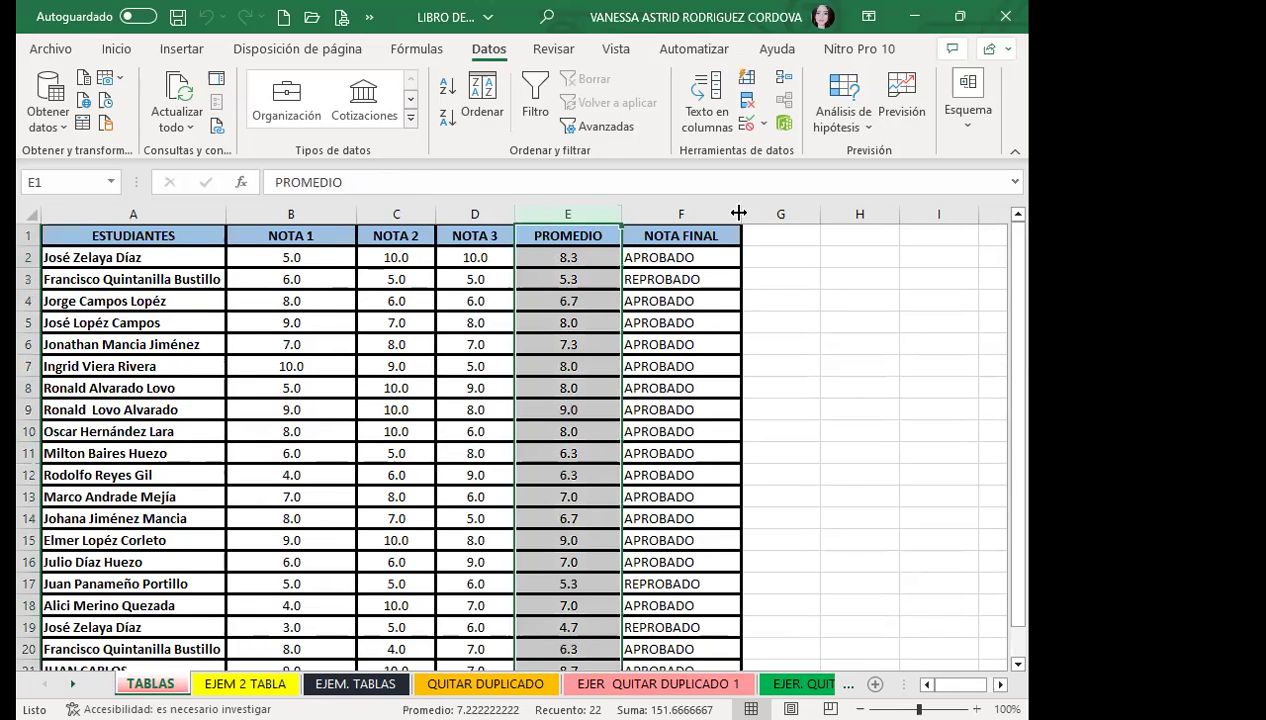
{"action": "left_click_drag", "start_coordinate": [738, 213], "coordinate": [618, 216]}
{"action": "left_click", "coordinate": [723, 385]}
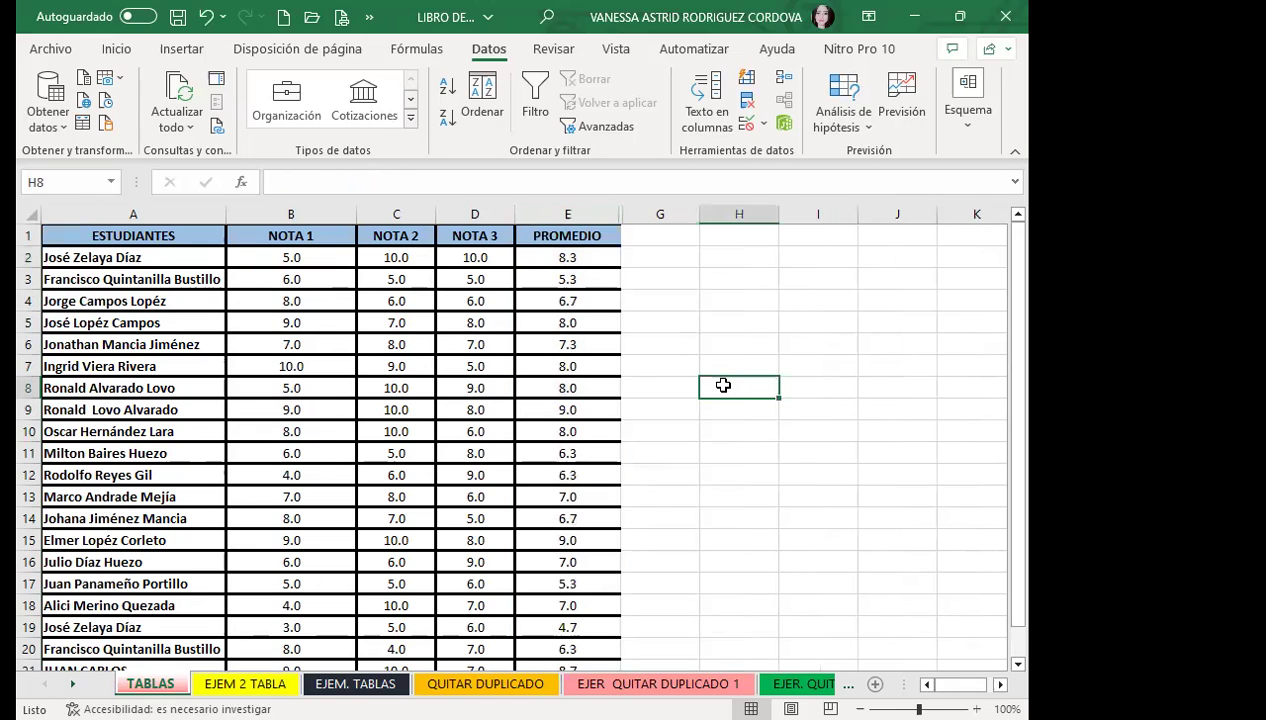
Check a NOTA 1 grade, a student name and the first PROMEDIO average formula
{"action": "left_click", "coordinate": [295, 342]}
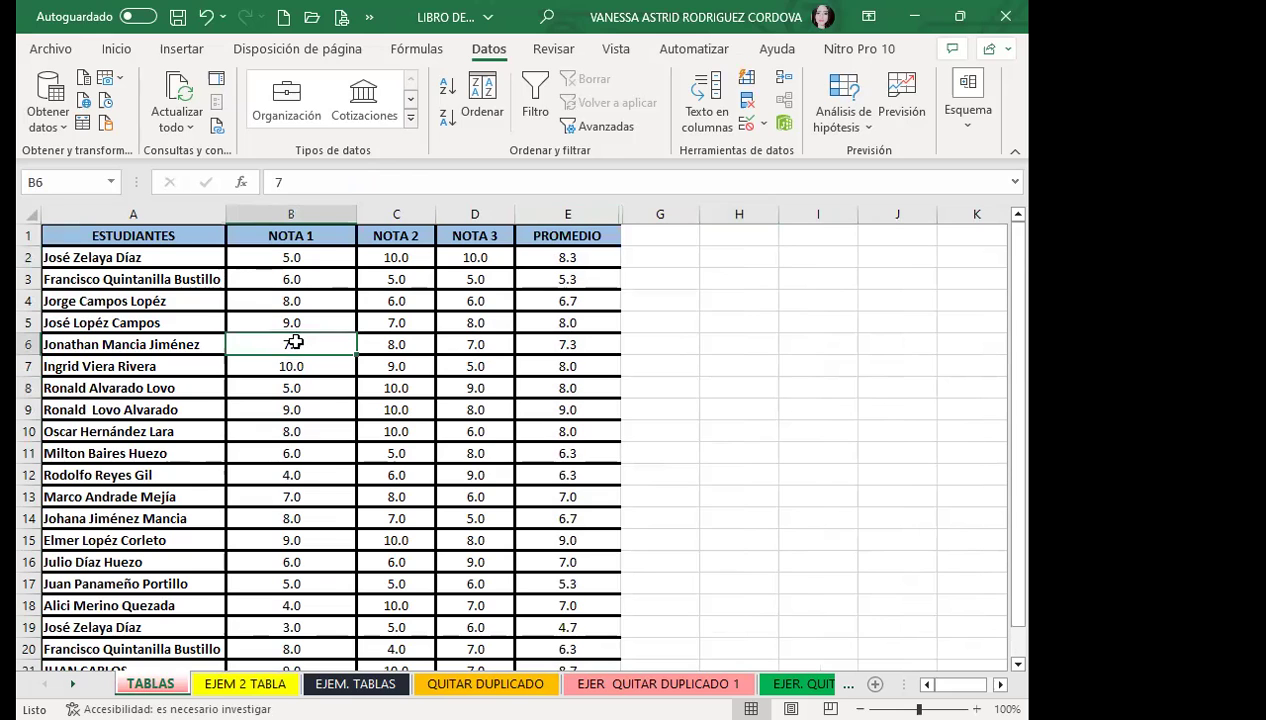
{"action": "left_click", "coordinate": [119, 300]}
{"action": "scroll", "coordinate": [125, 600], "scroll_direction": "down", "scroll_amount": 5}
{"action": "scroll", "coordinate": [251, 563], "scroll_direction": "up", "scroll_amount": 4}
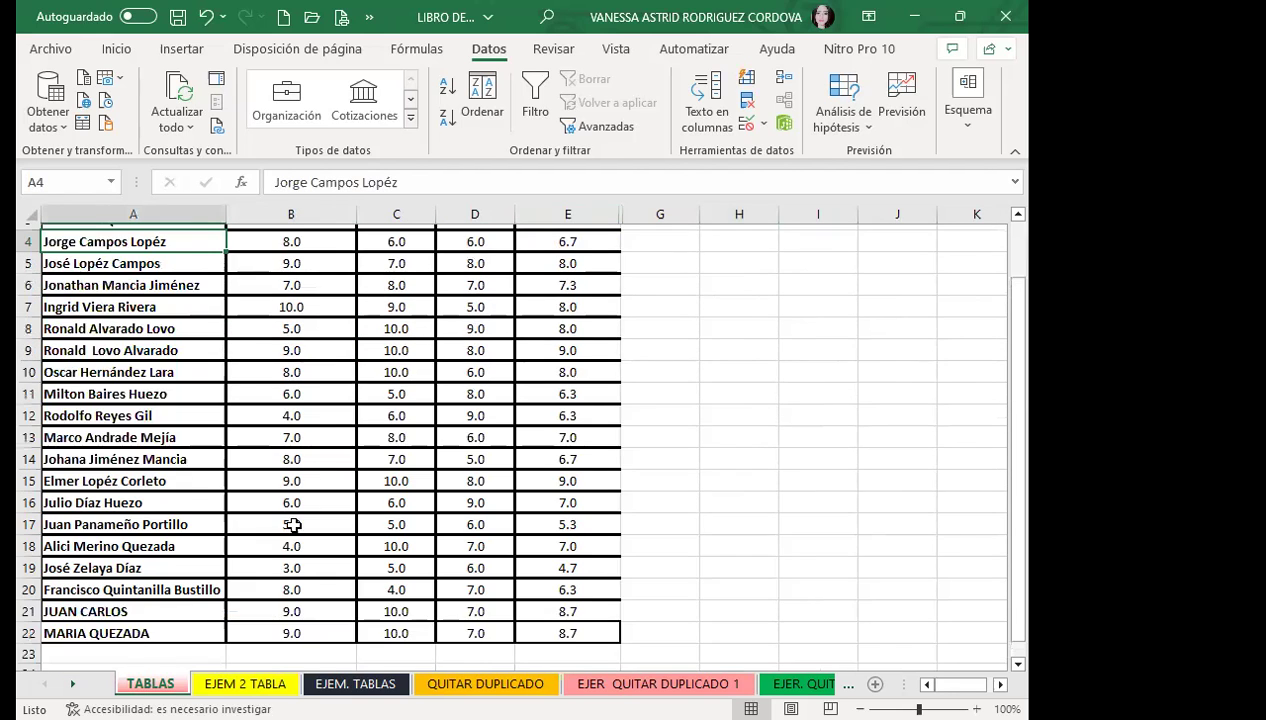
{"action": "scroll", "coordinate": [292, 525], "scroll_direction": "up", "scroll_amount": 1}
{"action": "left_click", "coordinate": [545, 260]}
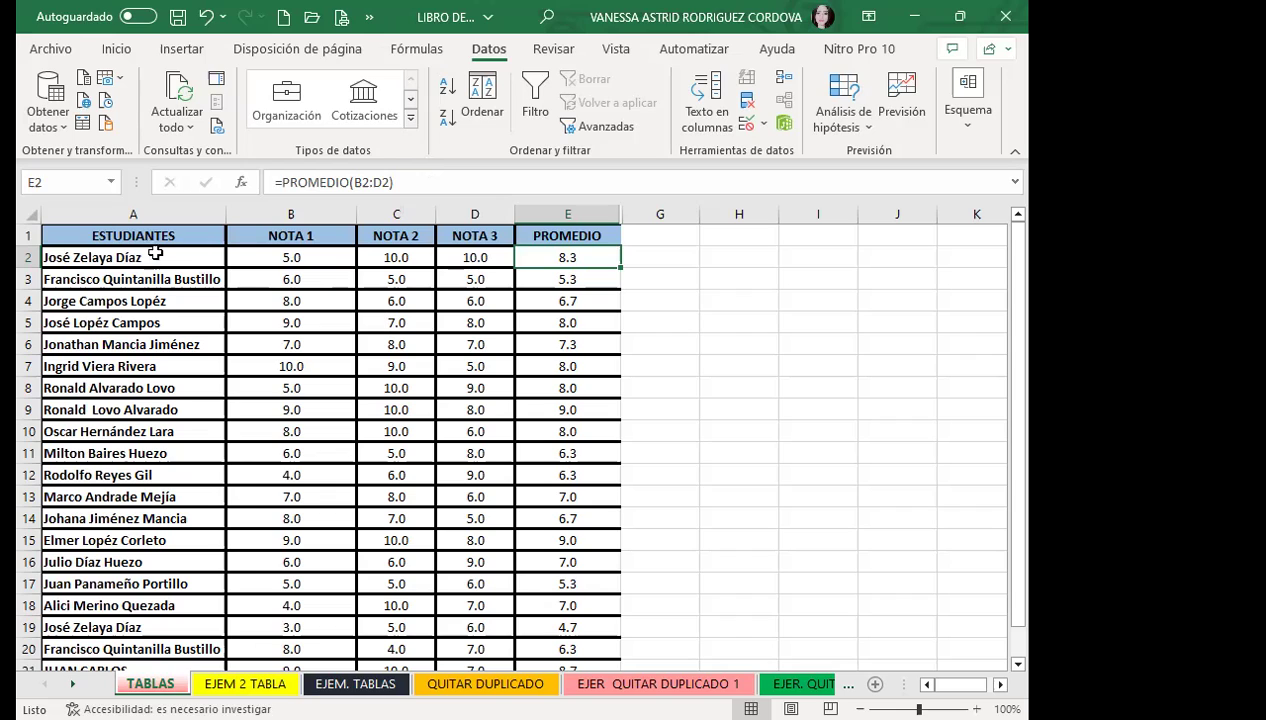
{"action": "left_click", "coordinate": [281, 320]}
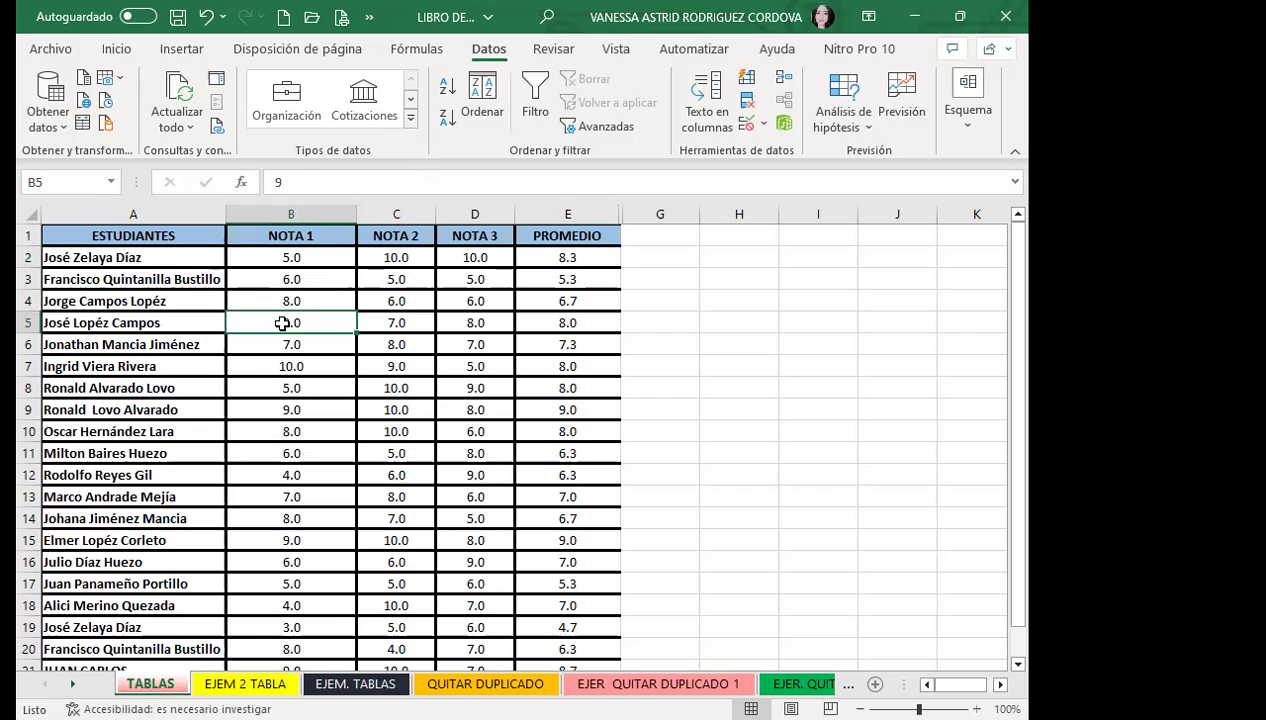
From Inicio, open Dar formato como tabla and browse the light, medium and dark styles
{"action": "left_click", "coordinate": [115, 52]}
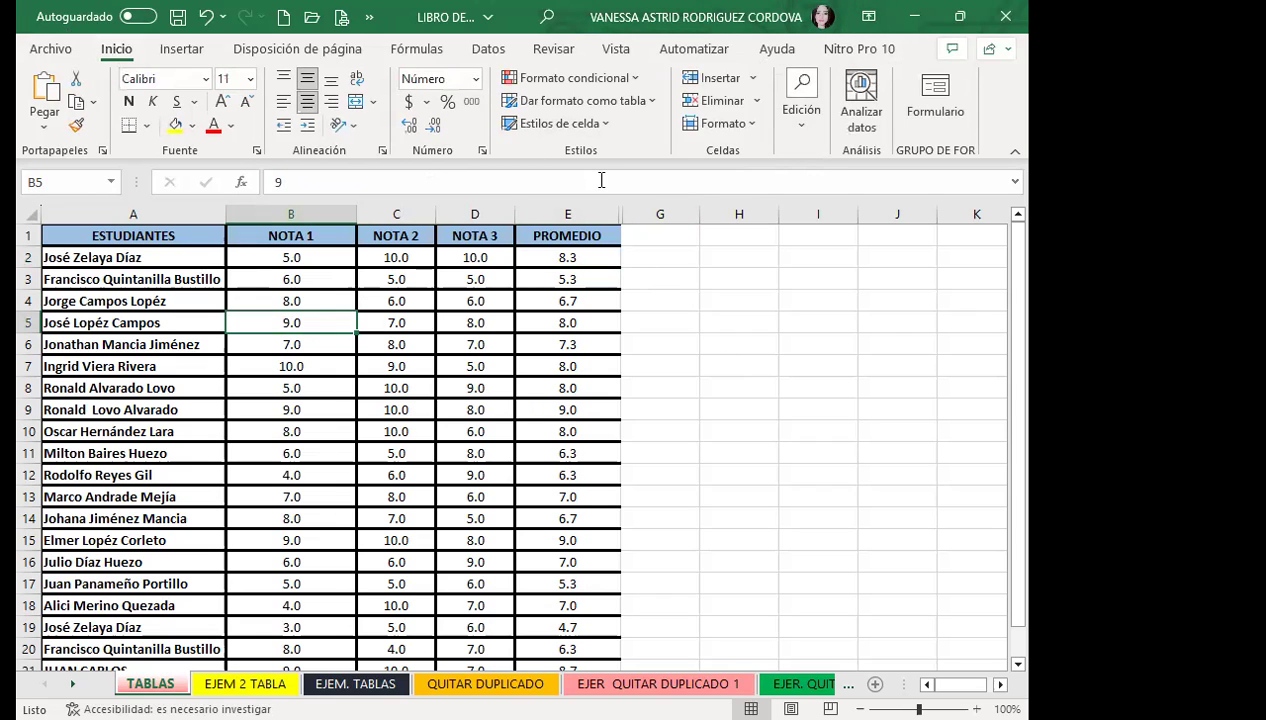
{"action": "left_click", "coordinate": [655, 101]}
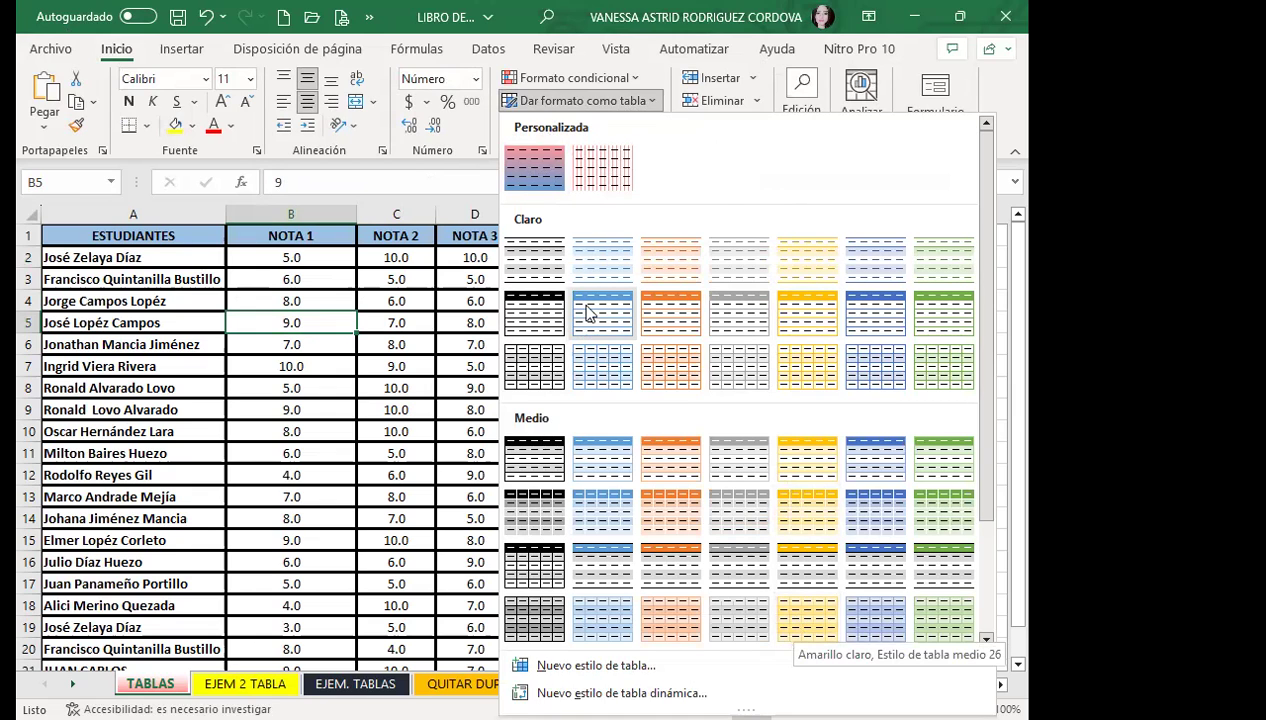
{"action": "left_click_drag", "start_coordinate": [983, 290], "coordinate": [1004, 349]}
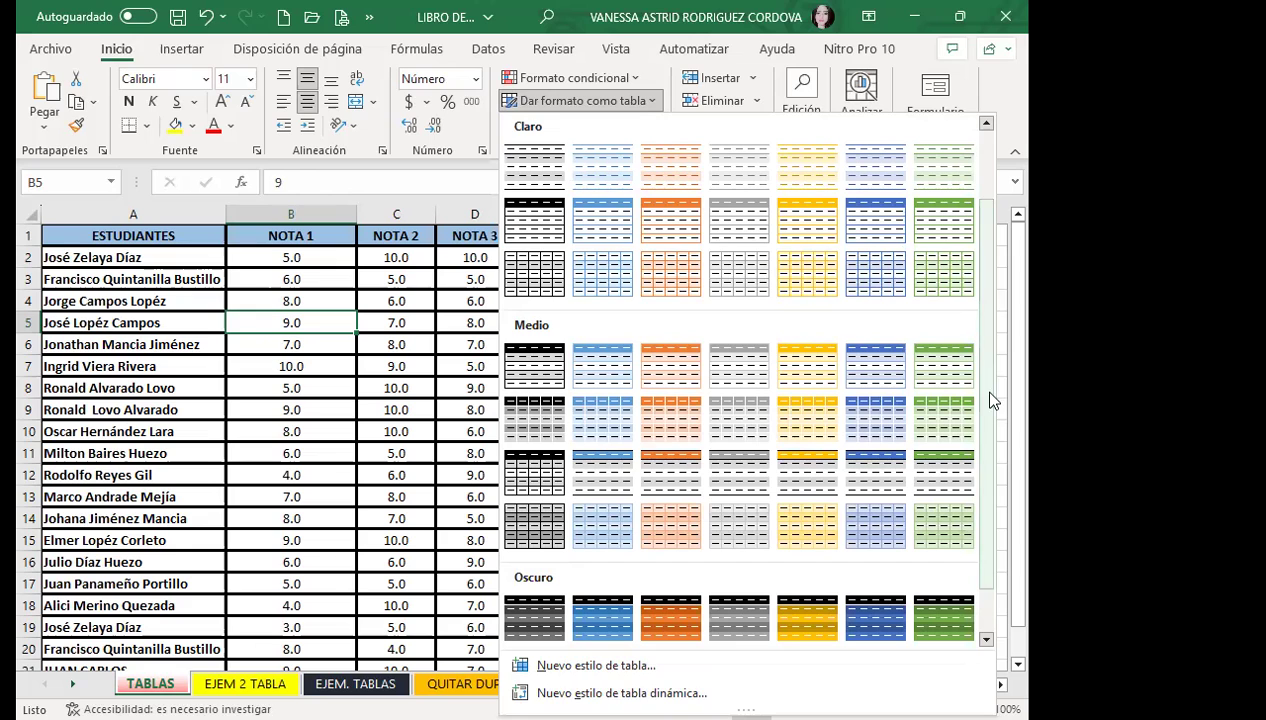
{"action": "left_click_drag", "start_coordinate": [980, 376], "coordinate": [990, 524]}
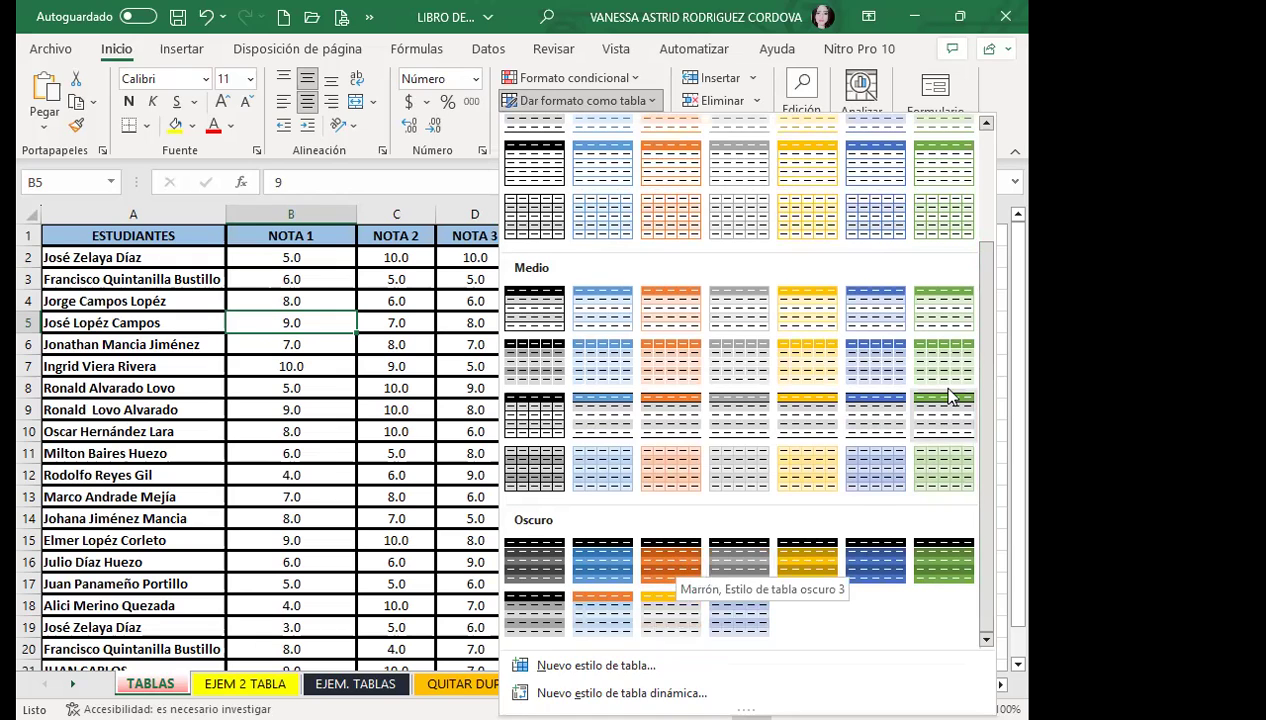
{"action": "left_click_drag", "start_coordinate": [983, 367], "coordinate": [991, 216]}
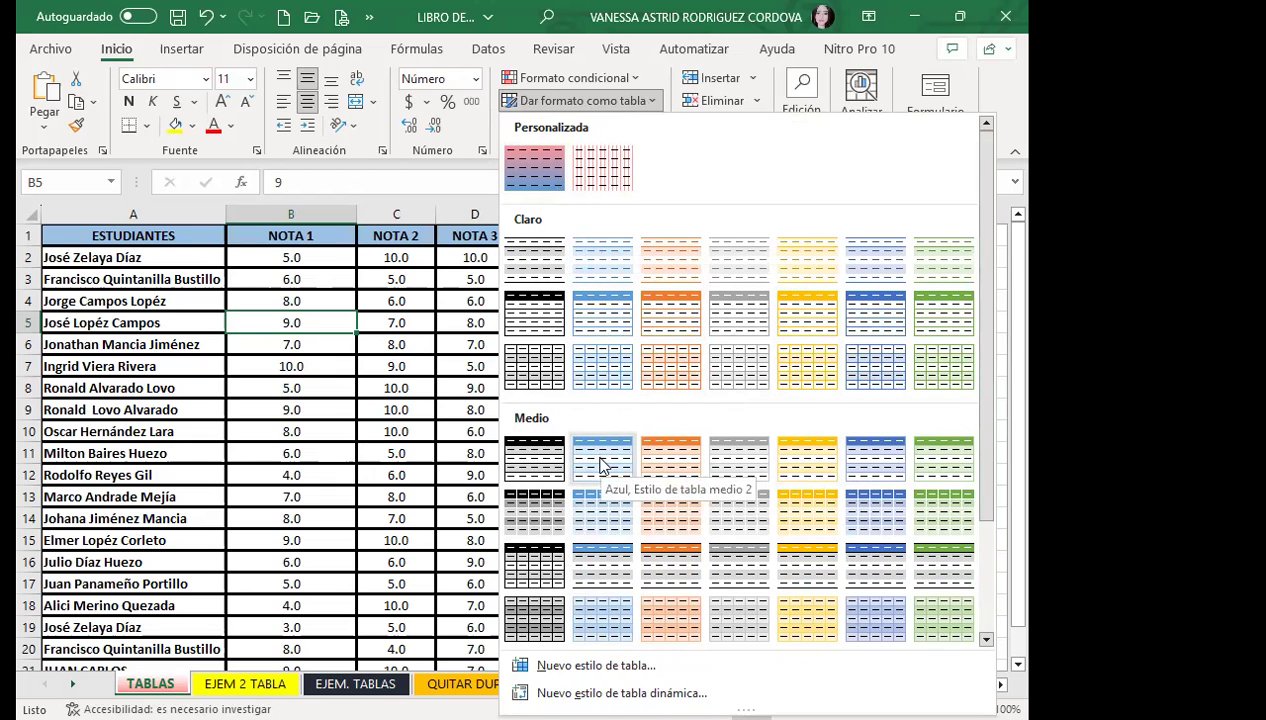
{"action": "scroll", "coordinate": [603, 467], "scroll_direction": "down", "scroll_amount": 3}
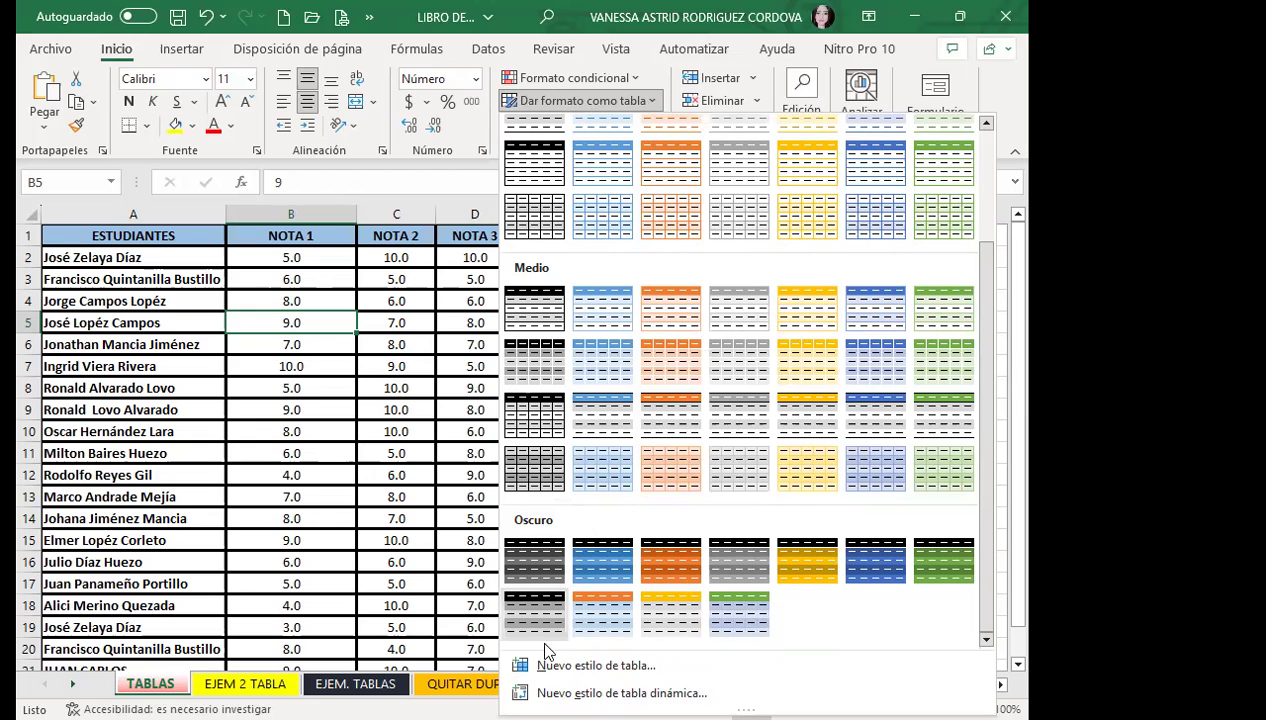
Start a new table style and give Toda la tabla a light yellow-to-pink gradient fill
{"action": "left_click", "coordinate": [607, 666]}
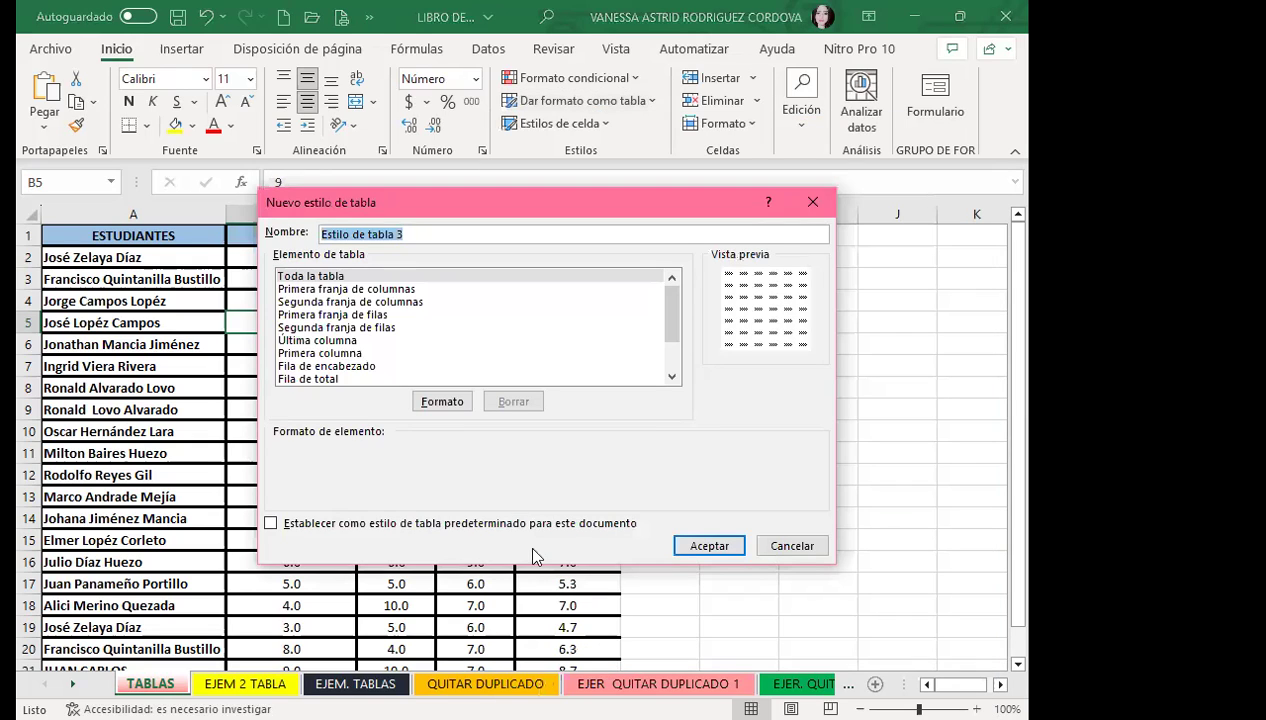
{"action": "left_click", "coordinate": [420, 402]}
{"action": "left_click", "coordinate": [367, 160]}
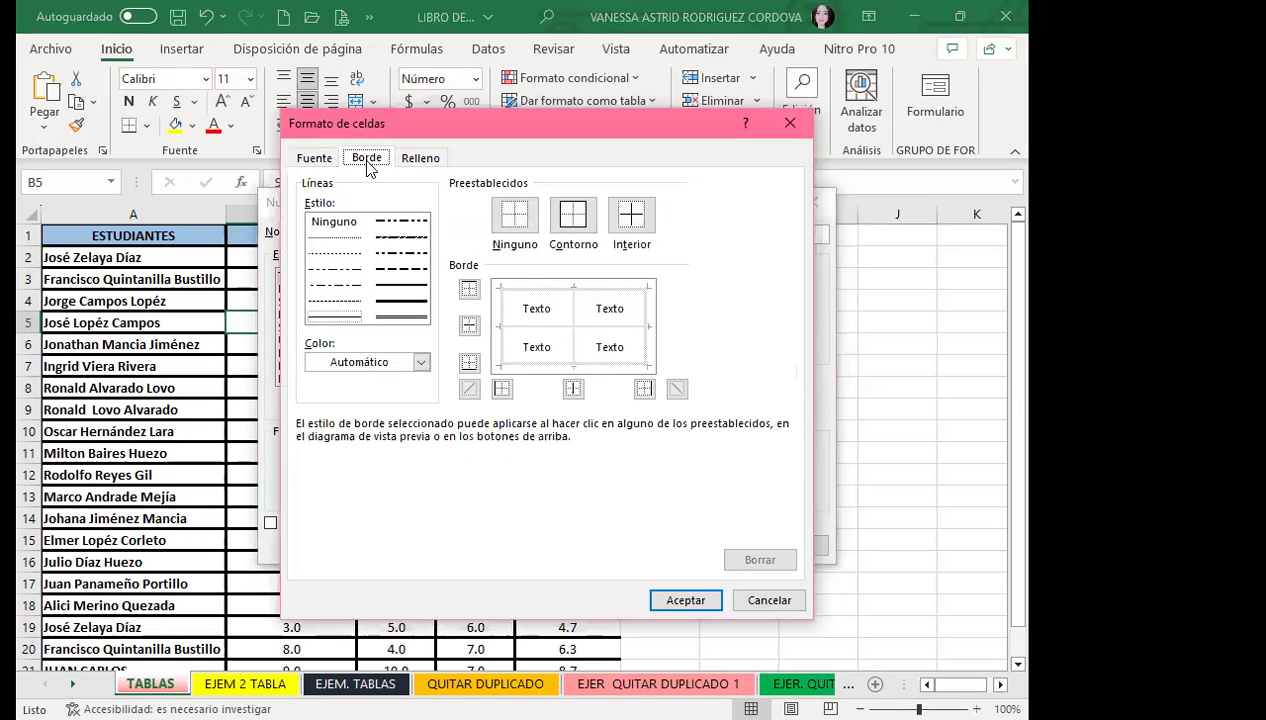
{"action": "left_click", "coordinate": [421, 160]}
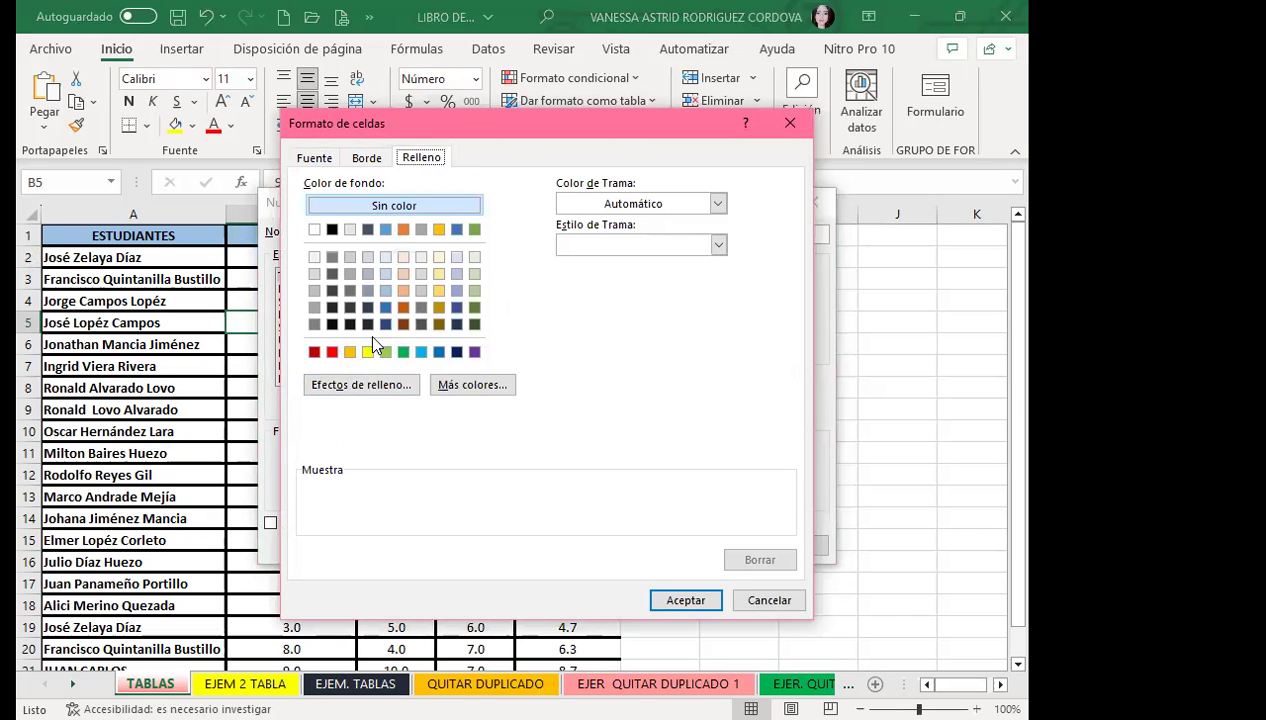
{"action": "left_click", "coordinate": [357, 384]}
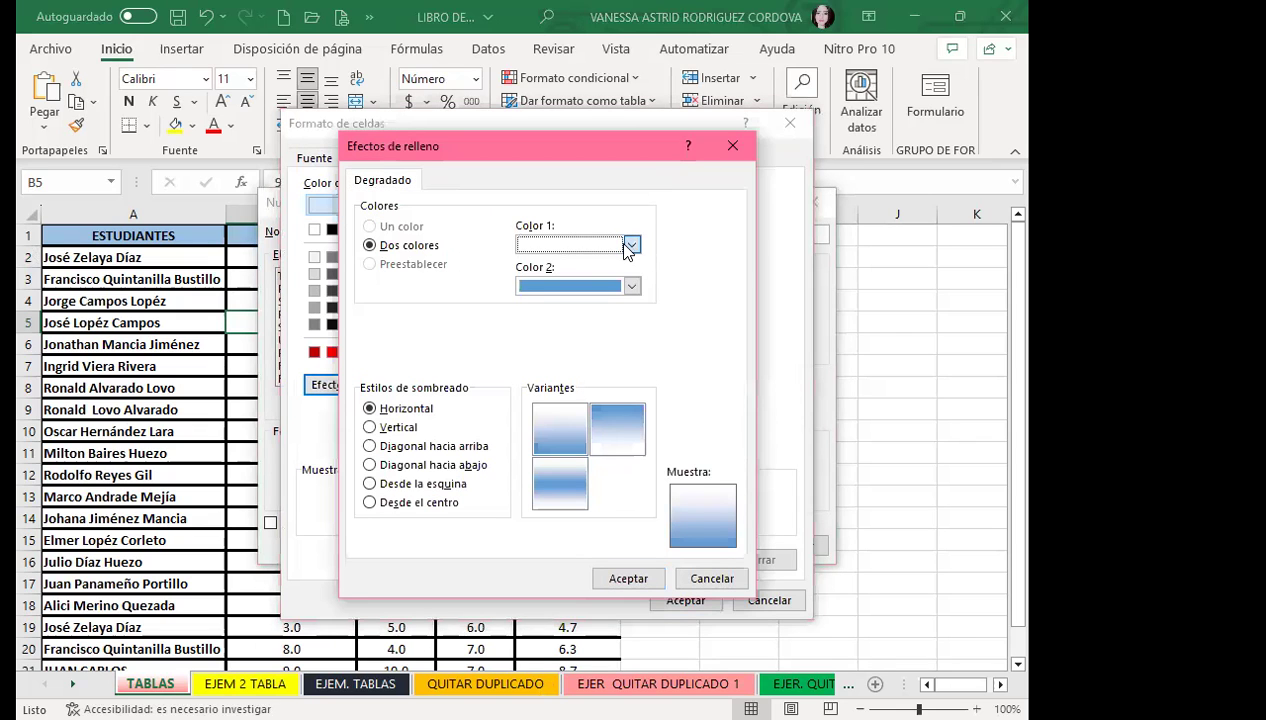
{"action": "left_click", "coordinate": [630, 245]}
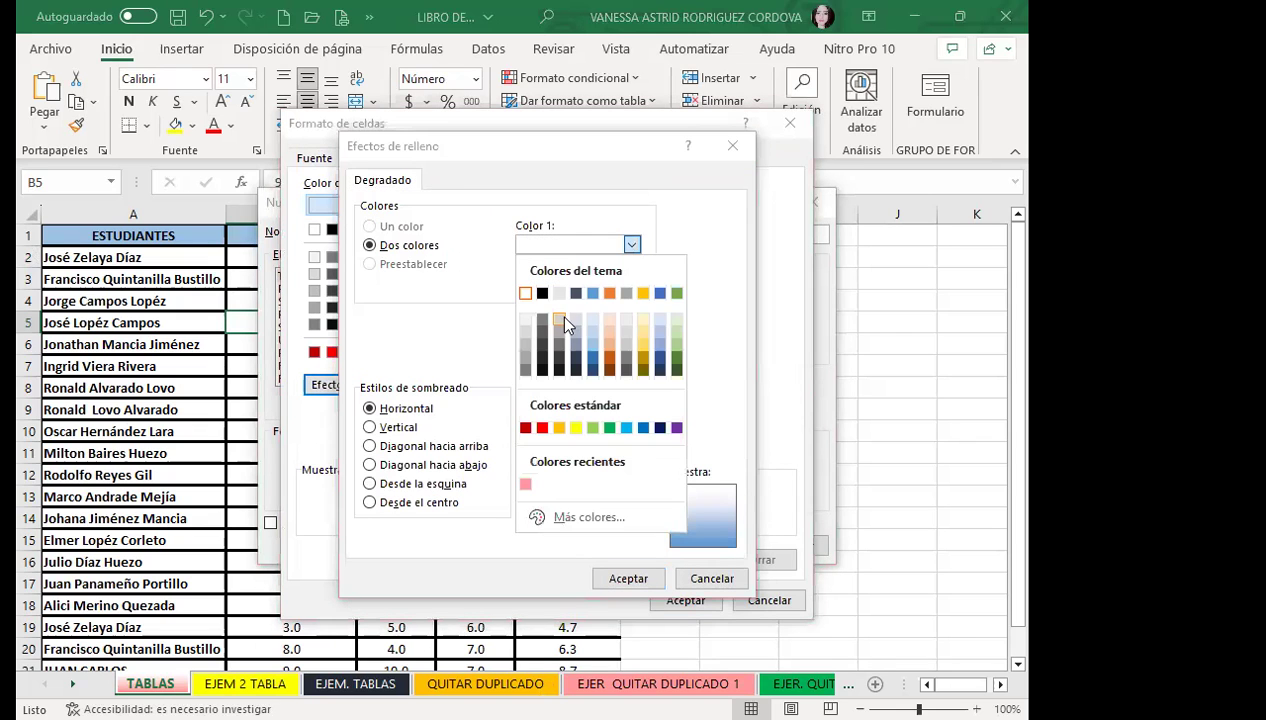
{"action": "left_click", "coordinate": [643, 319]}
{"action": "left_click", "coordinate": [631, 286]}
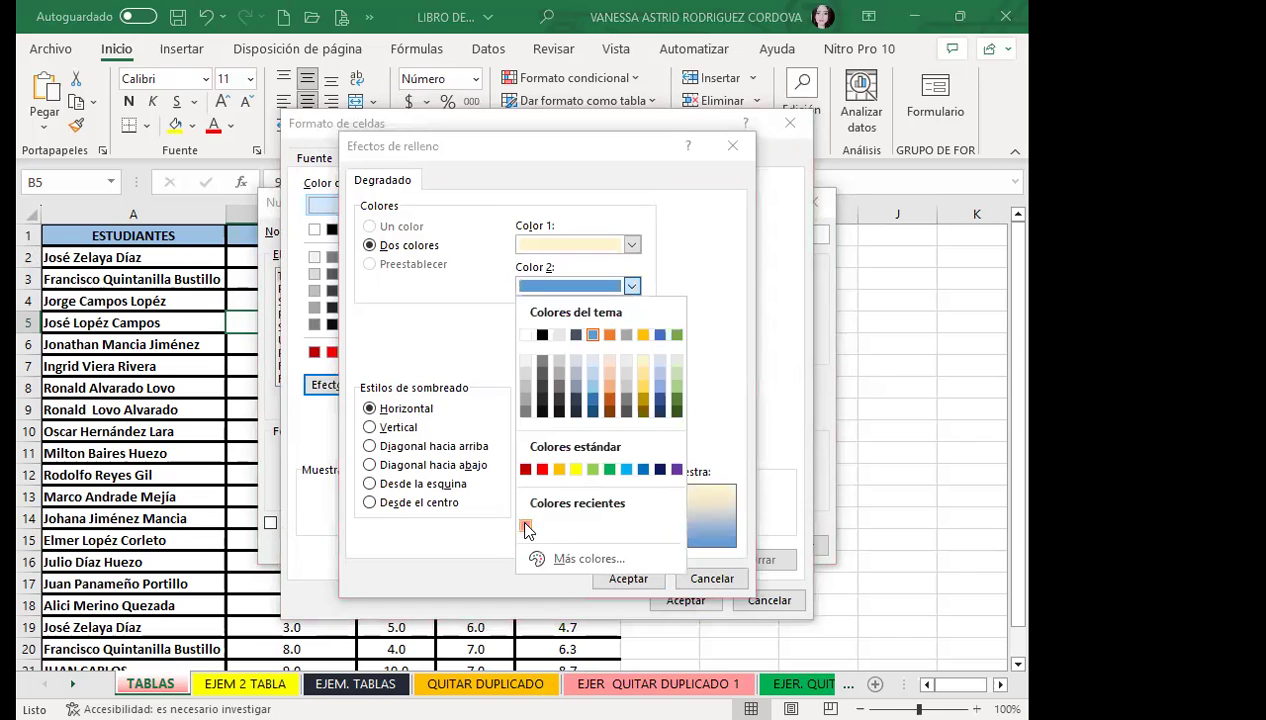
{"action": "left_click", "coordinate": [526, 527]}
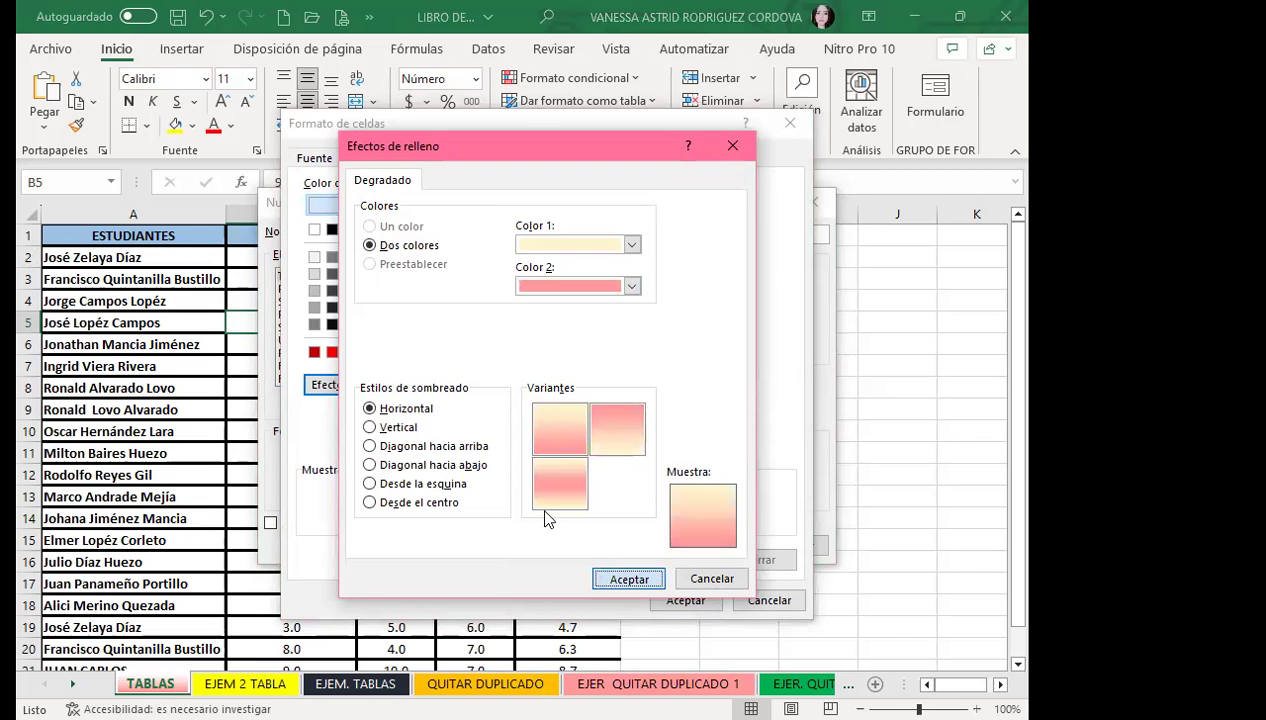
{"action": "left_click", "coordinate": [629, 579]}
{"action": "left_click", "coordinate": [686, 600]}
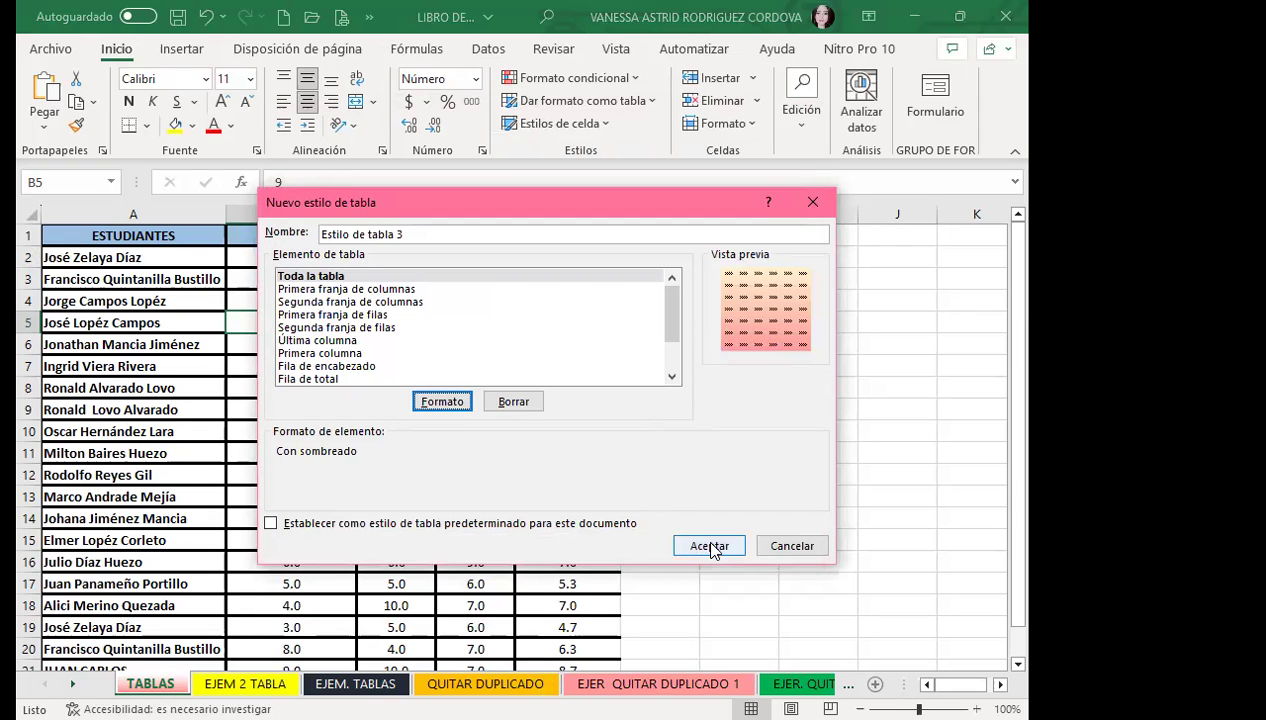
Add red outline and inner borders to the whole table and save Estilo de tabla 3
{"action": "left_click", "coordinate": [441, 400]}
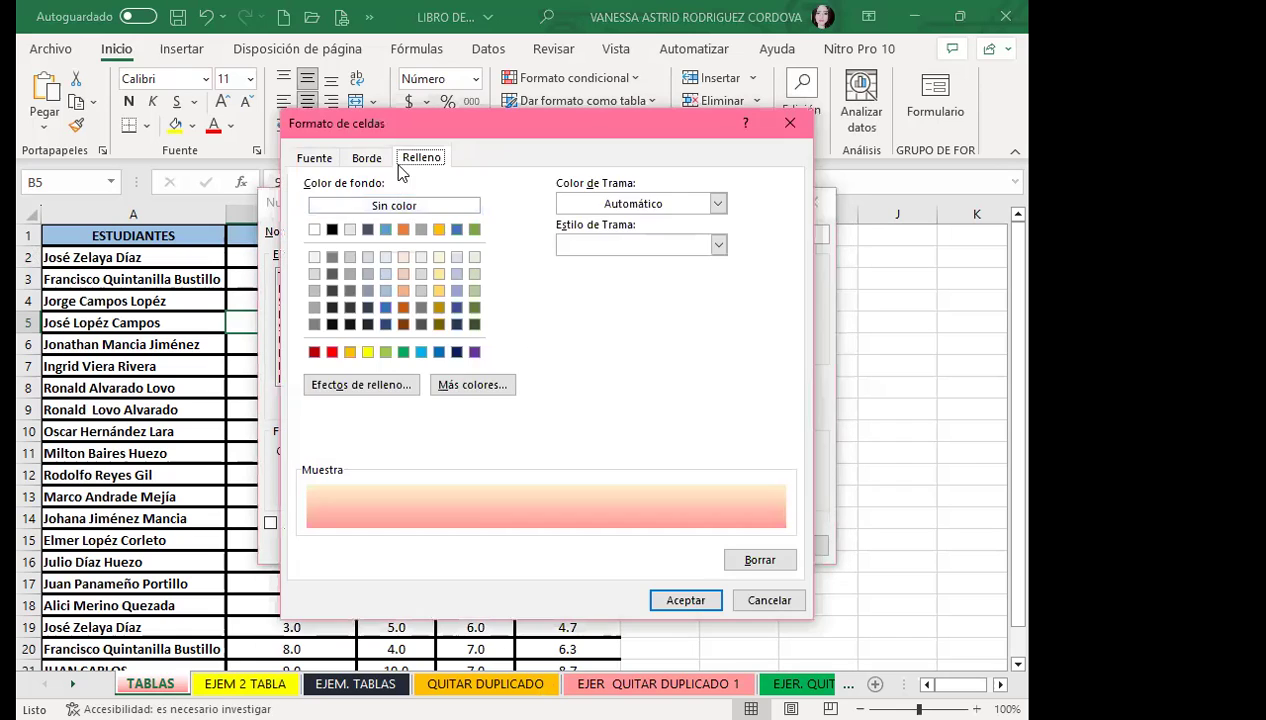
{"action": "left_click", "coordinate": [366, 158]}
{"action": "left_click", "coordinate": [401, 301]}
{"action": "left_click", "coordinate": [572, 224]}
{"action": "left_click", "coordinate": [631, 214]}
{"action": "left_click", "coordinate": [420, 364]}
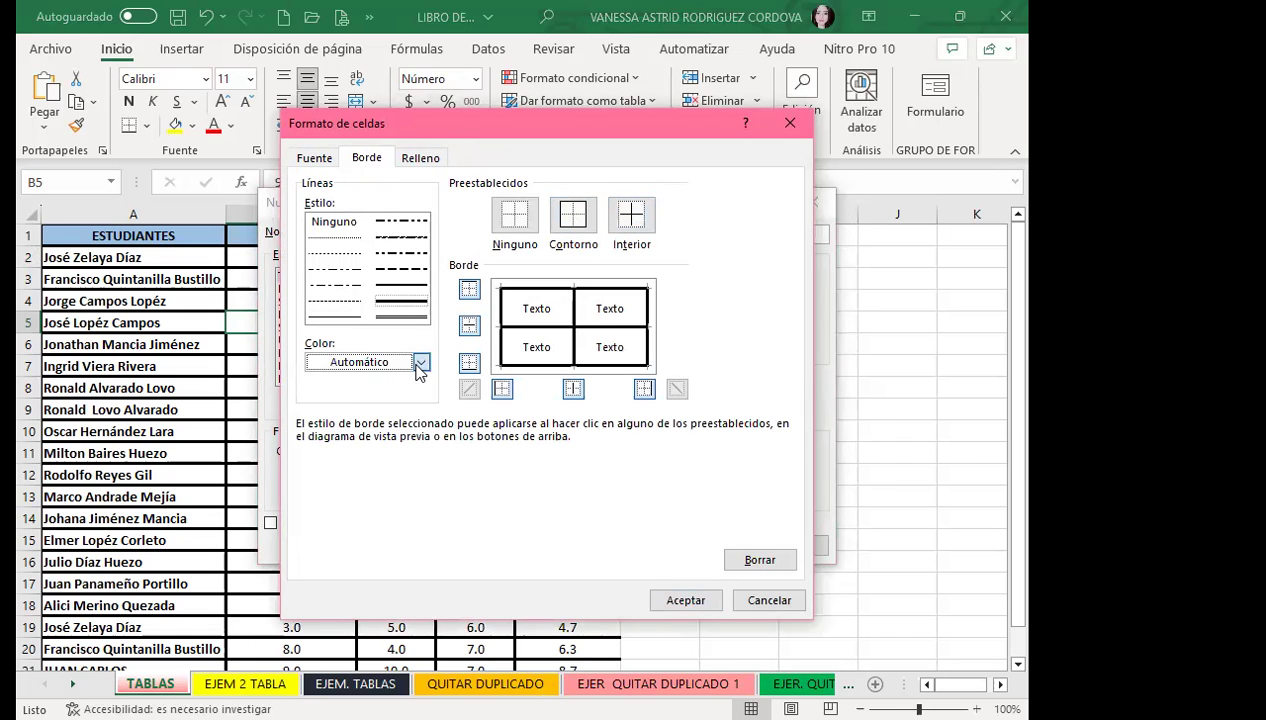
{"action": "left_click", "coordinate": [420, 364]}
{"action": "left_click", "coordinate": [331, 576]}
{"action": "left_click", "coordinate": [572, 214]}
{"action": "left_click", "coordinate": [631, 214]}
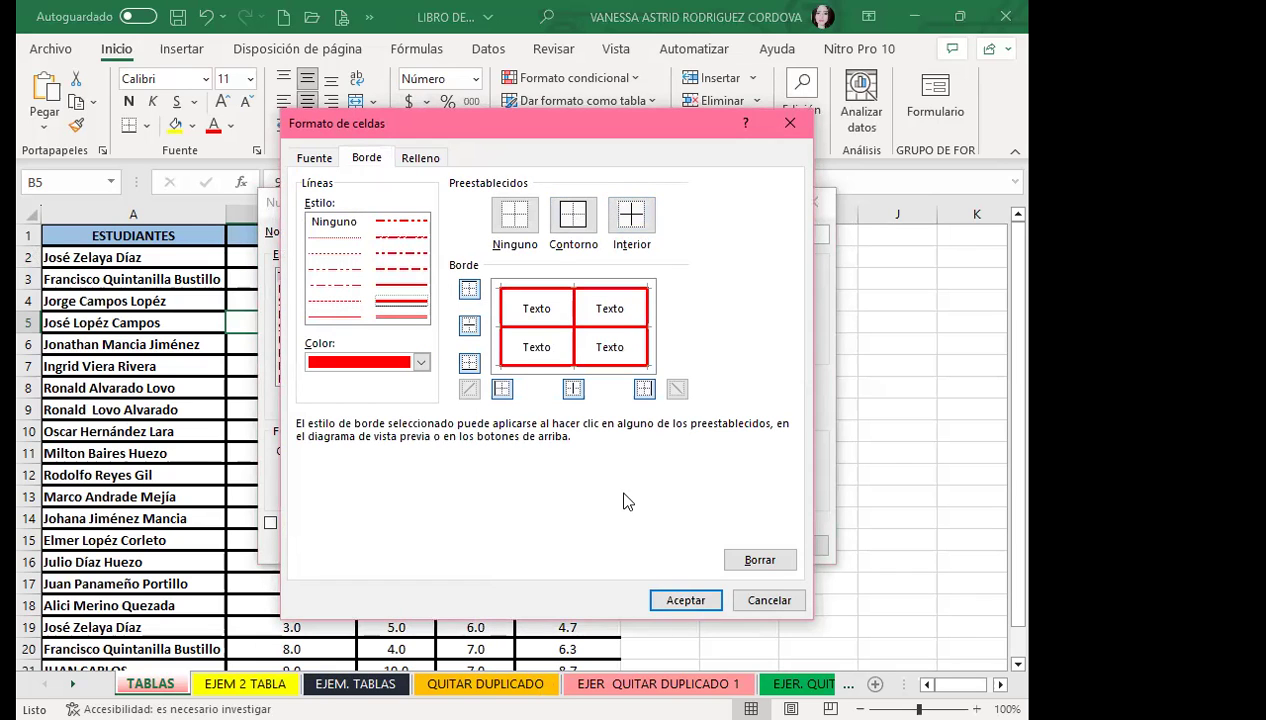
{"action": "left_click", "coordinate": [668, 601]}
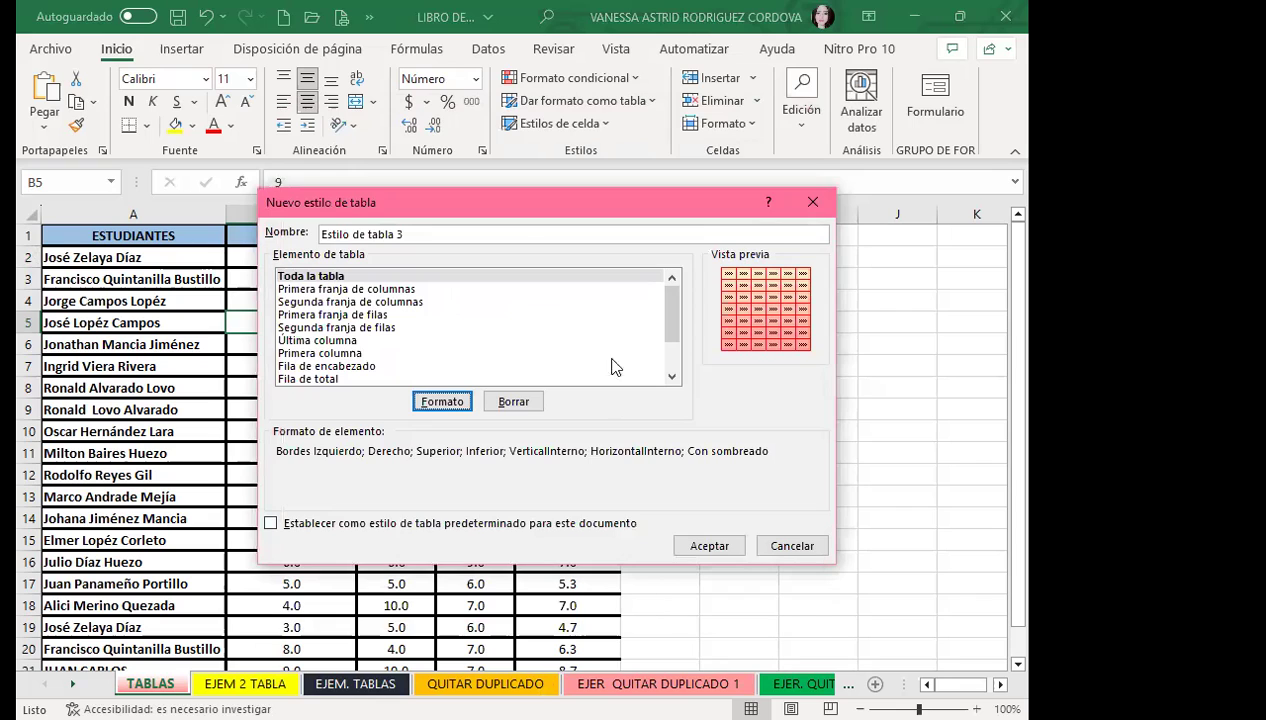
{"action": "left_click", "coordinate": [719, 550]}
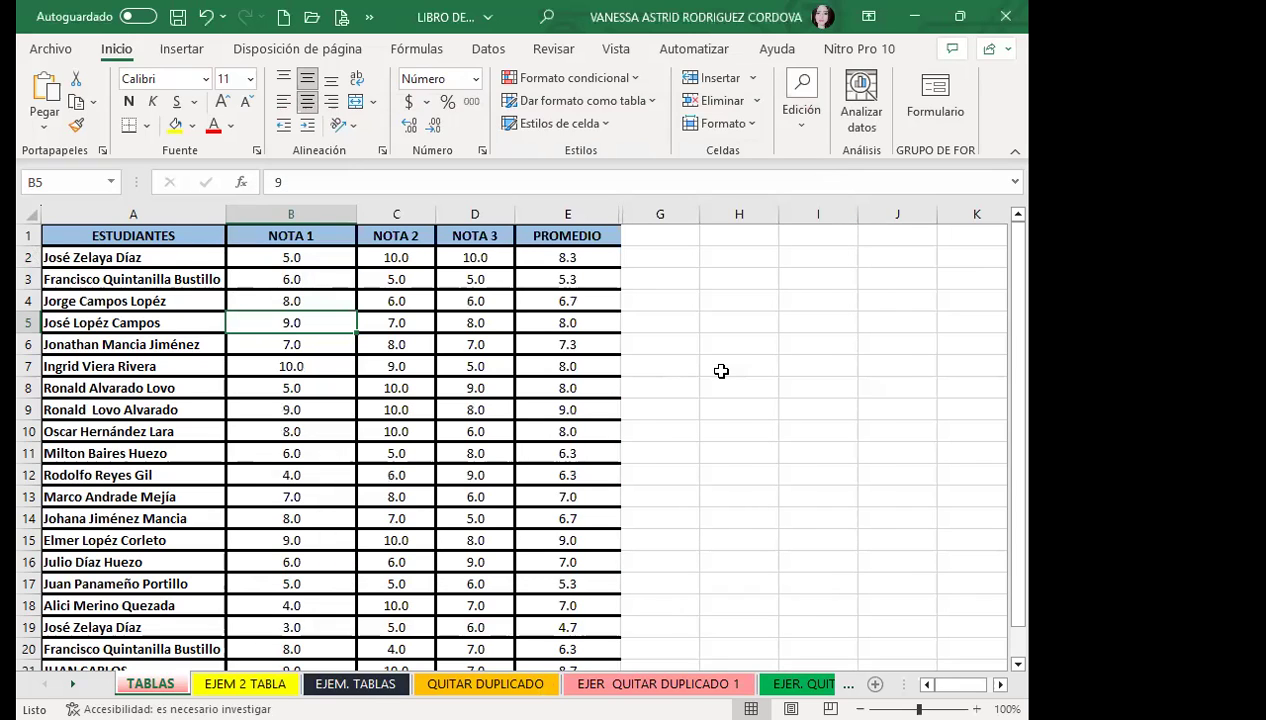
Format the grades range A1:F22 as a table with headers using the custom gradient style
{"action": "left_click", "coordinate": [274, 372]}
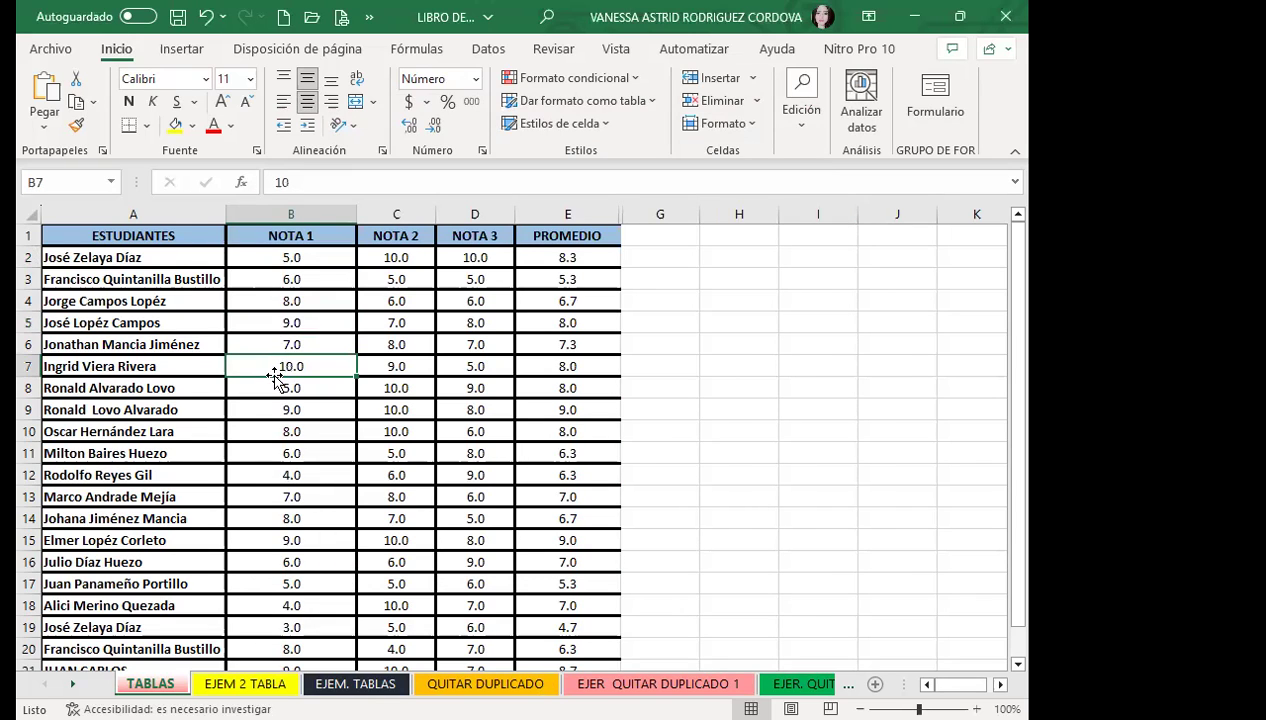
{"action": "left_click", "coordinate": [594, 104]}
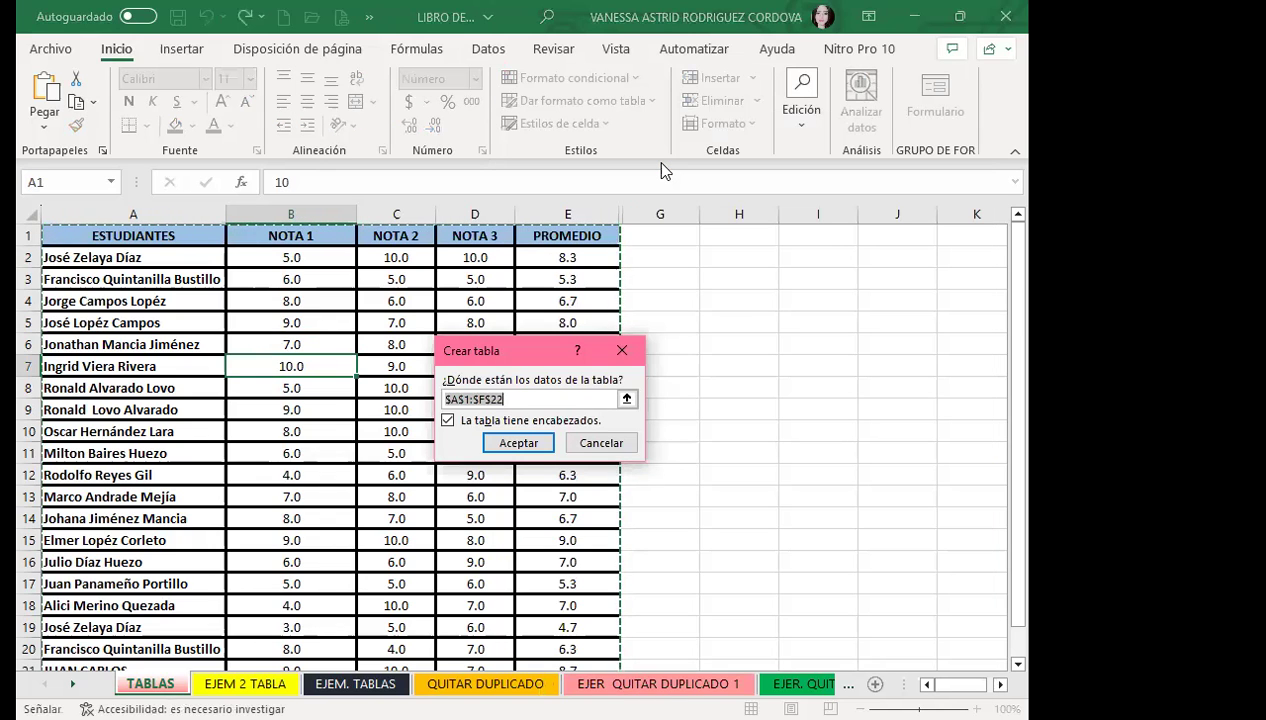
{"action": "left_click", "coordinate": [505, 442]}
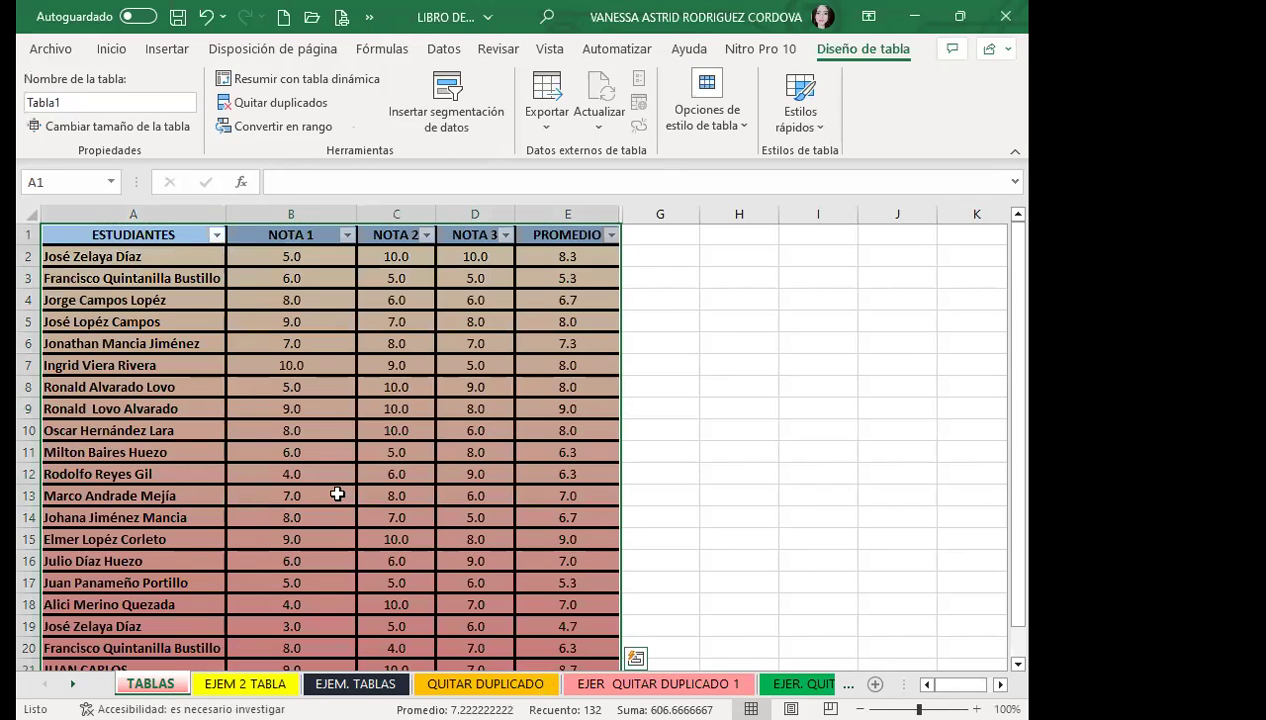
Undo the accidental table extension to row 29 so the table ends at row 22
{"action": "left_click", "coordinate": [301, 390]}
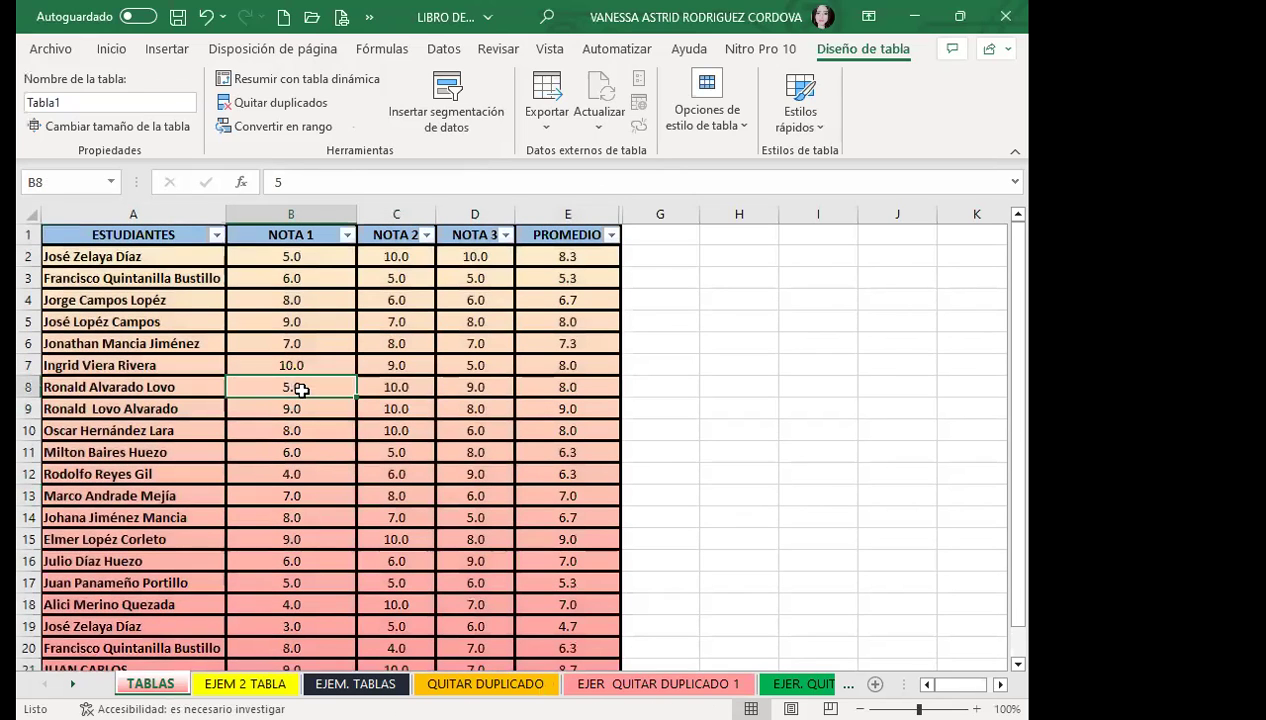
{"action": "scroll", "coordinate": [301, 390], "scroll_direction": "down", "scroll_amount": 5}
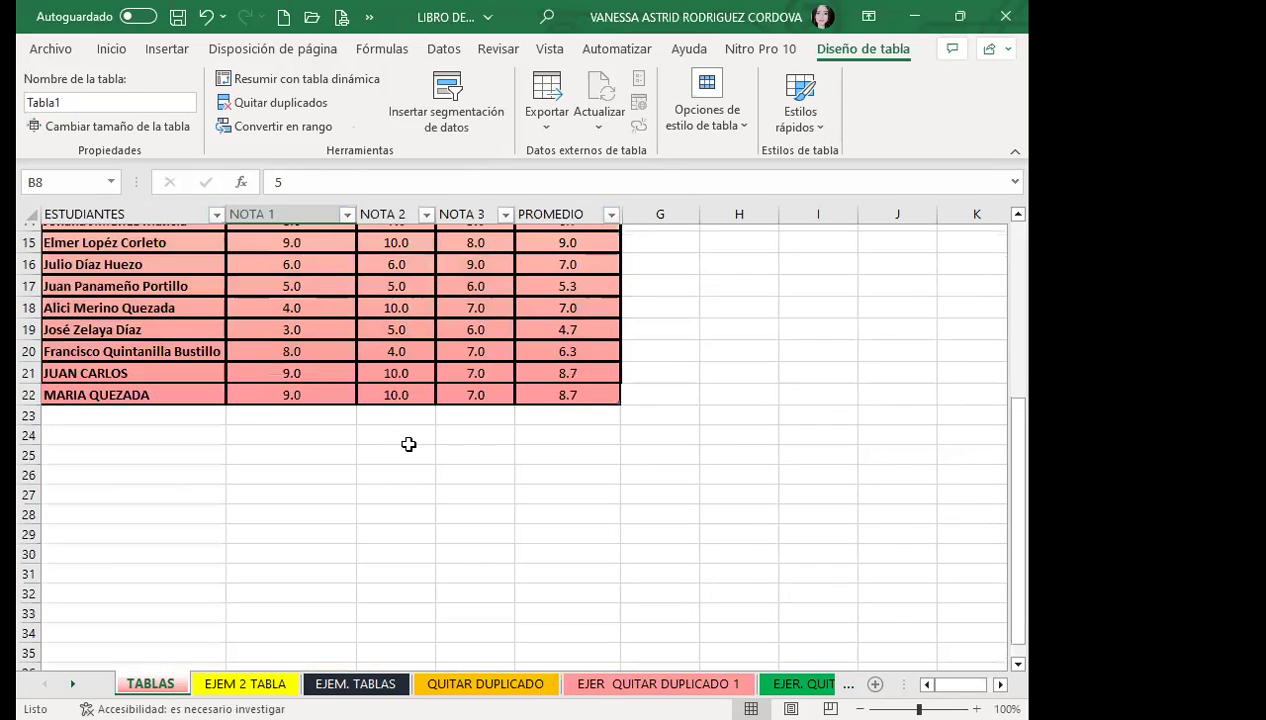
{"action": "left_click_drag", "start_coordinate": [618, 403], "coordinate": [624, 551]}
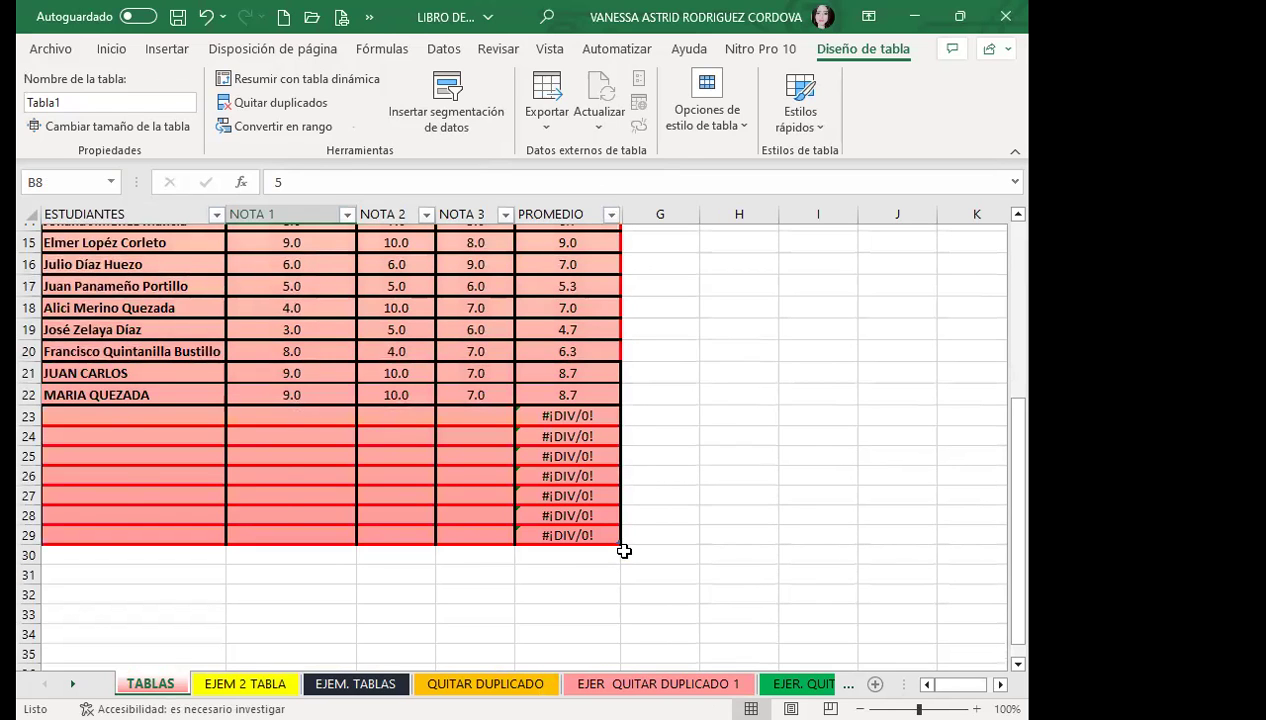
{"action": "key", "text": "ctrl+z"}
{"action": "scroll", "coordinate": [362, 486], "scroll_direction": "down", "scroll_amount": 5}
{"action": "scroll", "coordinate": [373, 442], "scroll_direction": "up", "scroll_amount": 3}
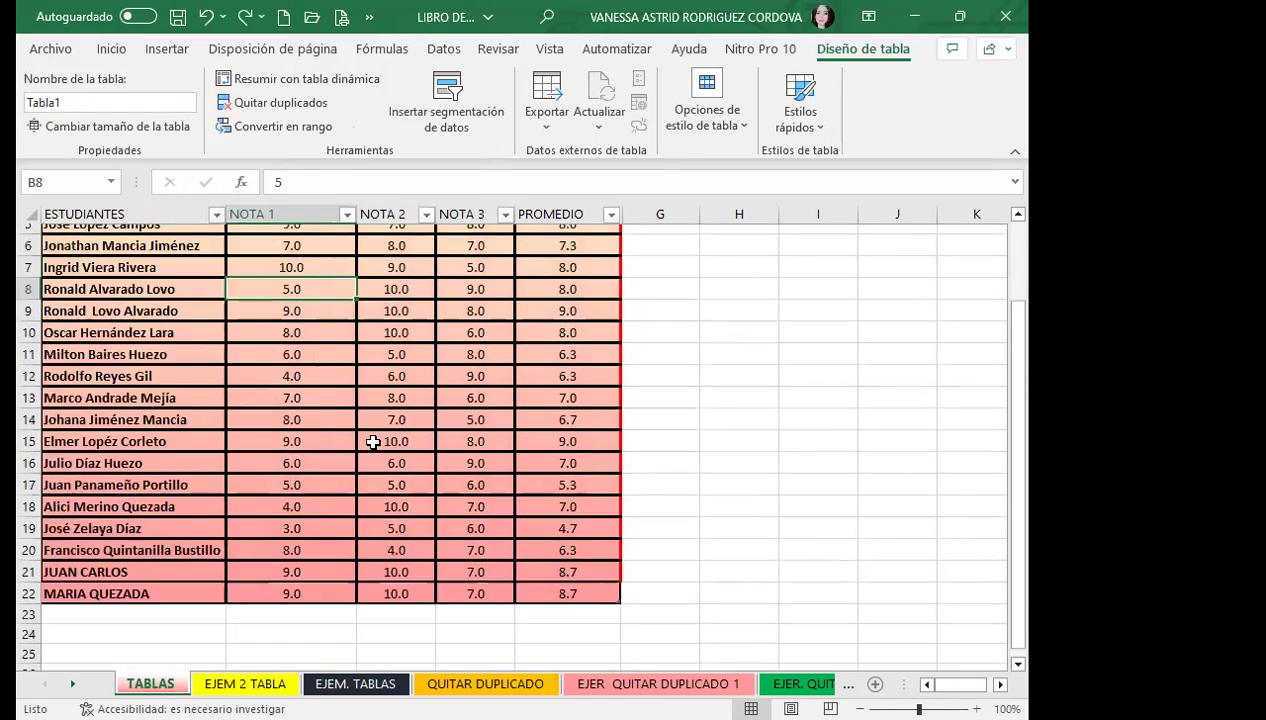
{"action": "scroll", "coordinate": [373, 442], "scroll_direction": "up", "scroll_amount": 2}
Turn off the header filter arrows with Ctrl+Shift+L and check the =PROMEDIO(B2:D2) formula
{"action": "left_click", "coordinate": [346, 450]}
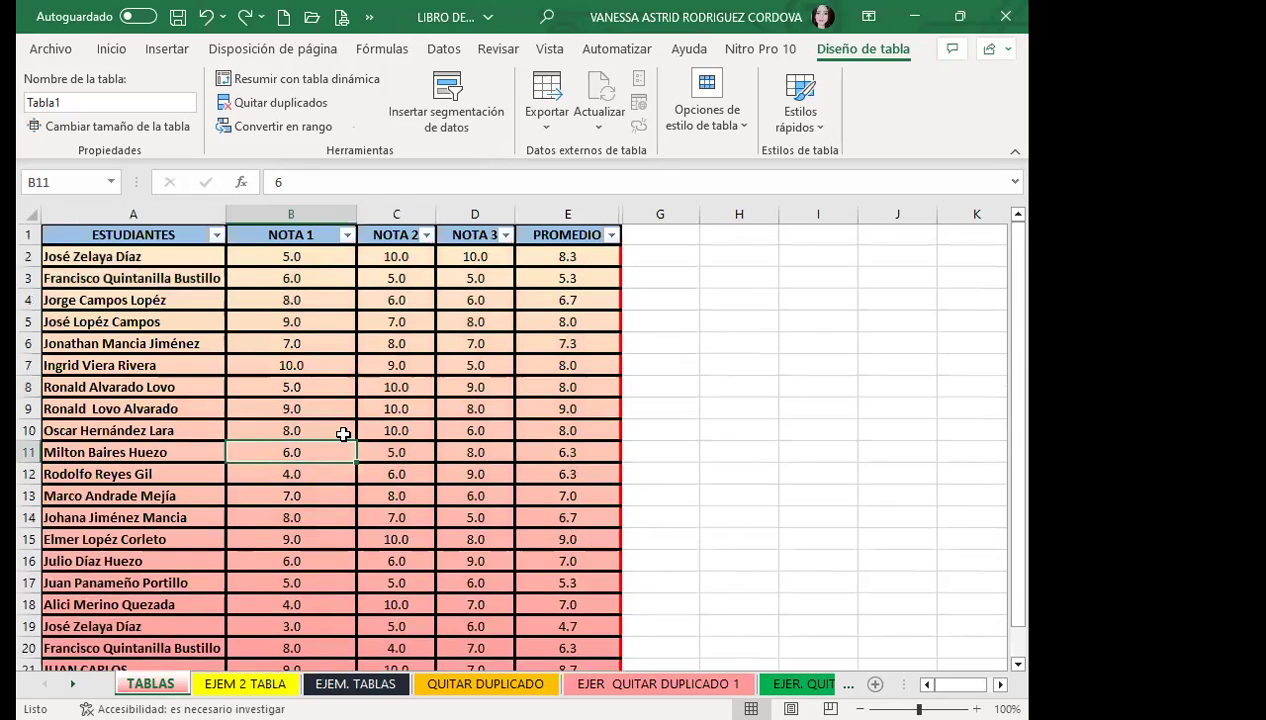
{"action": "key", "text": "ctrl+shift+l"}
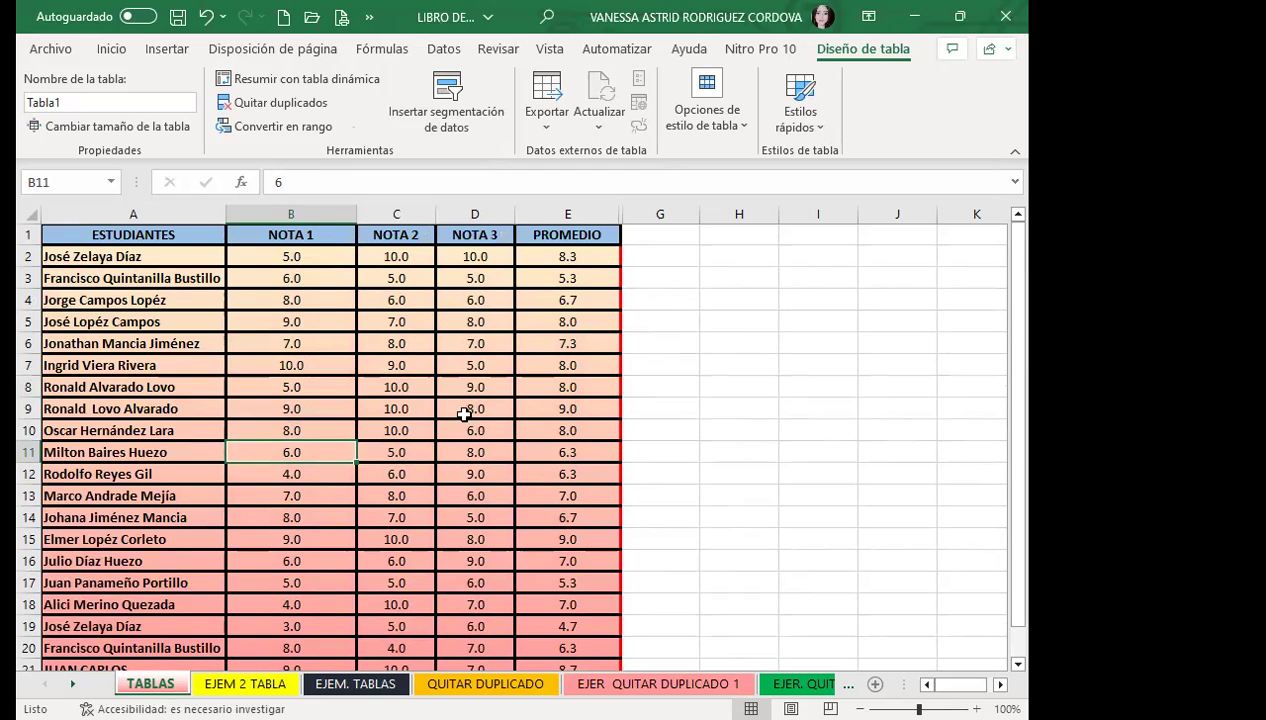
{"action": "left_click", "coordinate": [462, 410]}
{"action": "scroll", "coordinate": [335, 410], "scroll_direction": "down", "scroll_amount": 4}
{"action": "scroll", "coordinate": [400, 425], "scroll_direction": "up", "scroll_amount": 3}
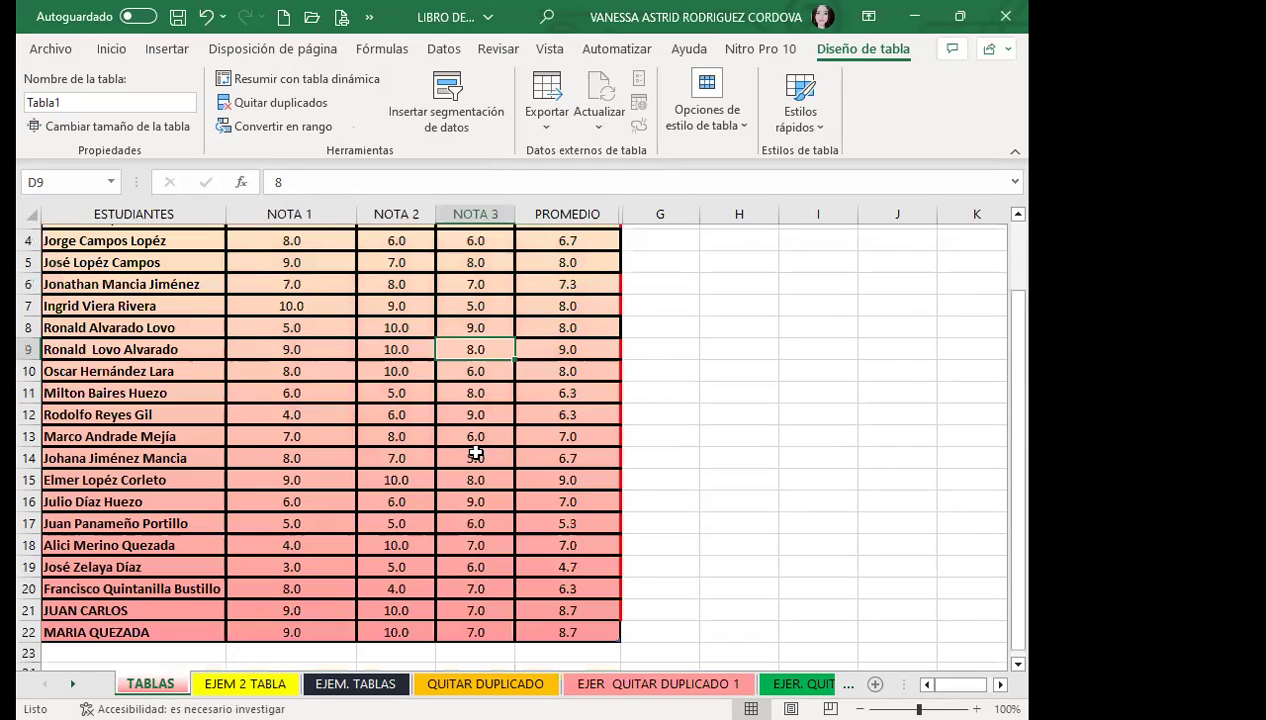
{"action": "scroll", "coordinate": [519, 350], "scroll_direction": "up", "scroll_amount": 1}
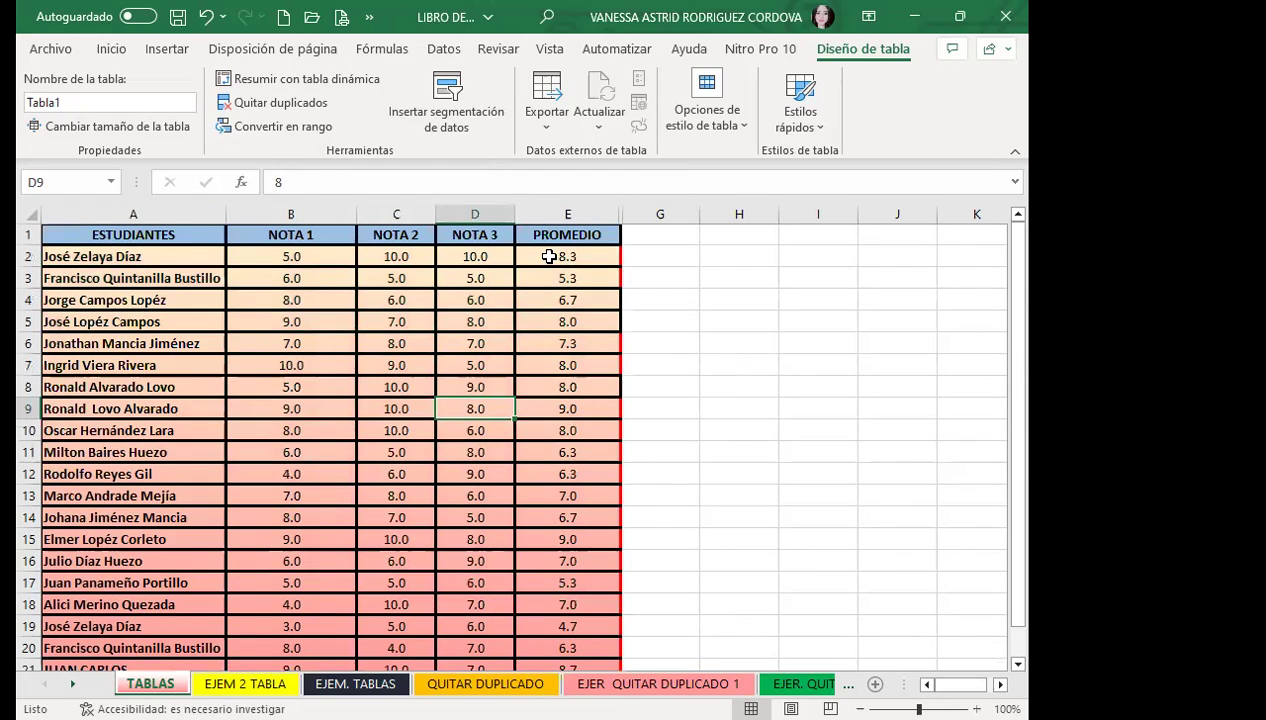
{"action": "left_click", "coordinate": [549, 257]}
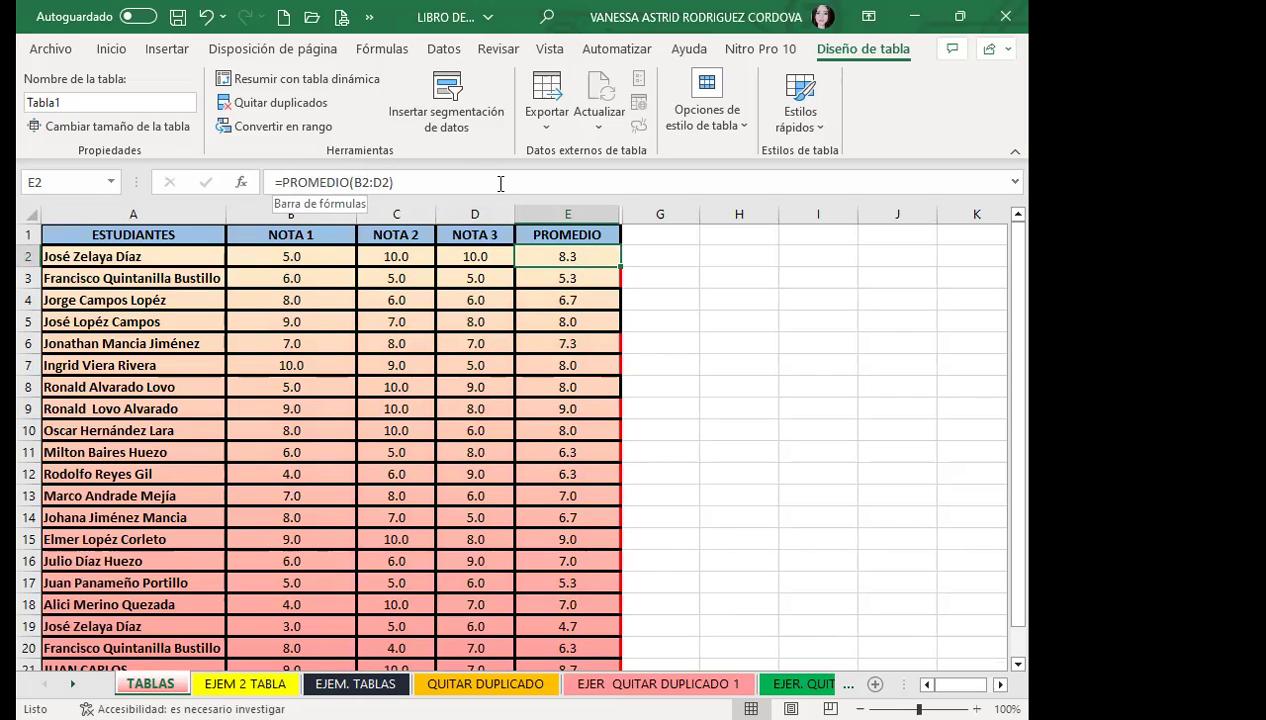
{"action": "scroll", "coordinate": [163, 362], "scroll_direction": "down", "scroll_amount": 3}
Enter a new student's name in A23 with grades 10, 10 and 10 for NOTA 1–3
{"action": "left_click", "coordinate": [159, 537]}
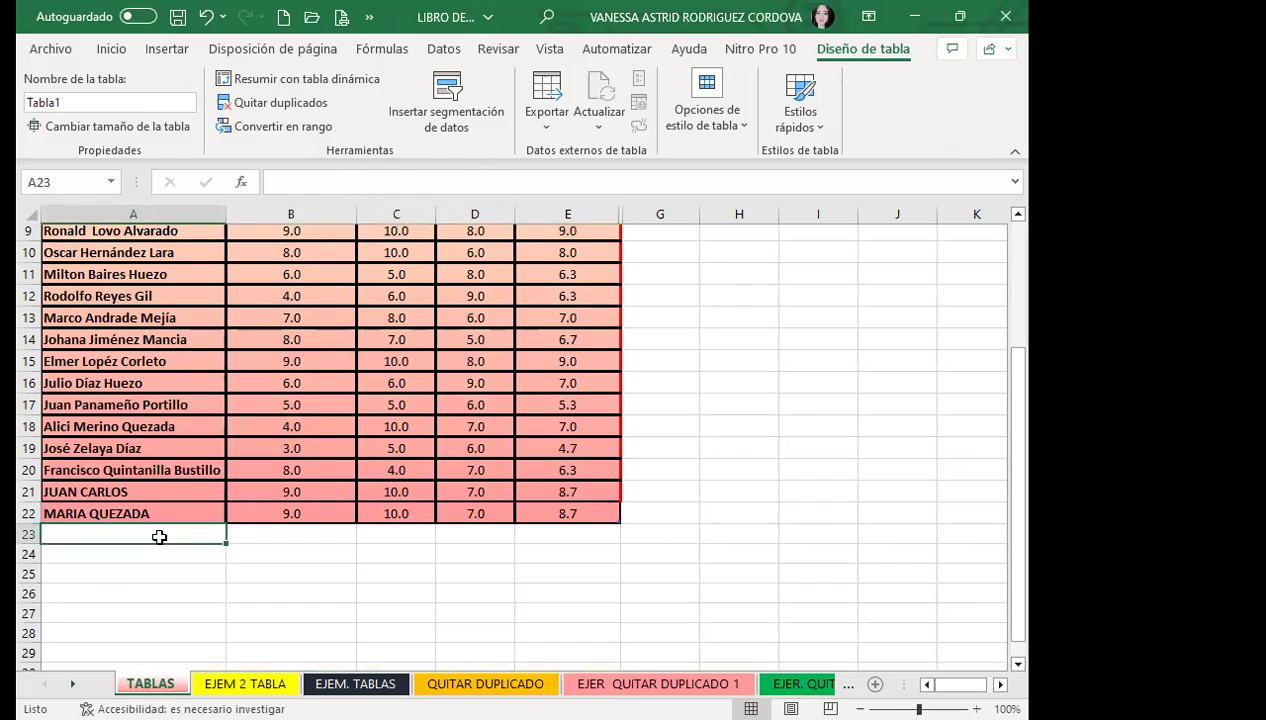
{"action": "type", "text": "CARLOS "}
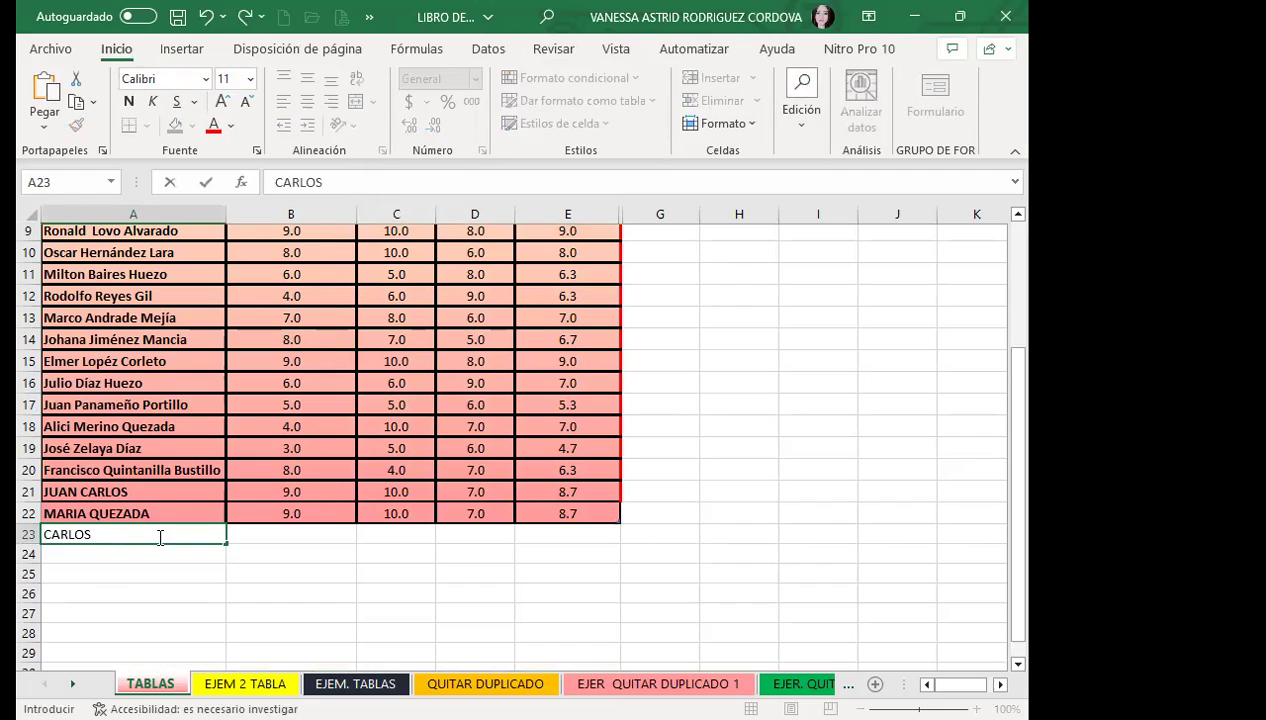
{"action": "type", "text": "SALAZAR"}
{"action": "key", "text": "Tab"}
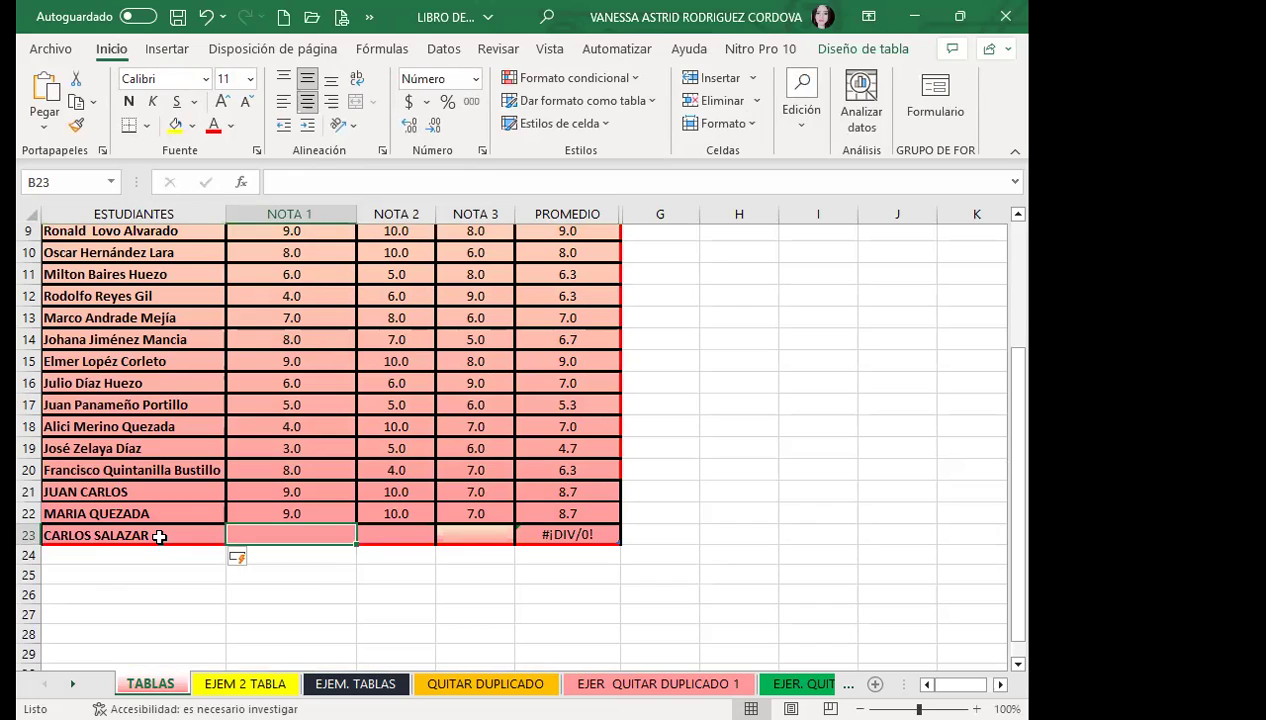
{"action": "type", "text": "10"}
{"action": "key", "text": "Tab"}
{"action": "type", "text": "10"}
{"action": "key", "text": "Tab"}
{"action": "type", "text": "10"}
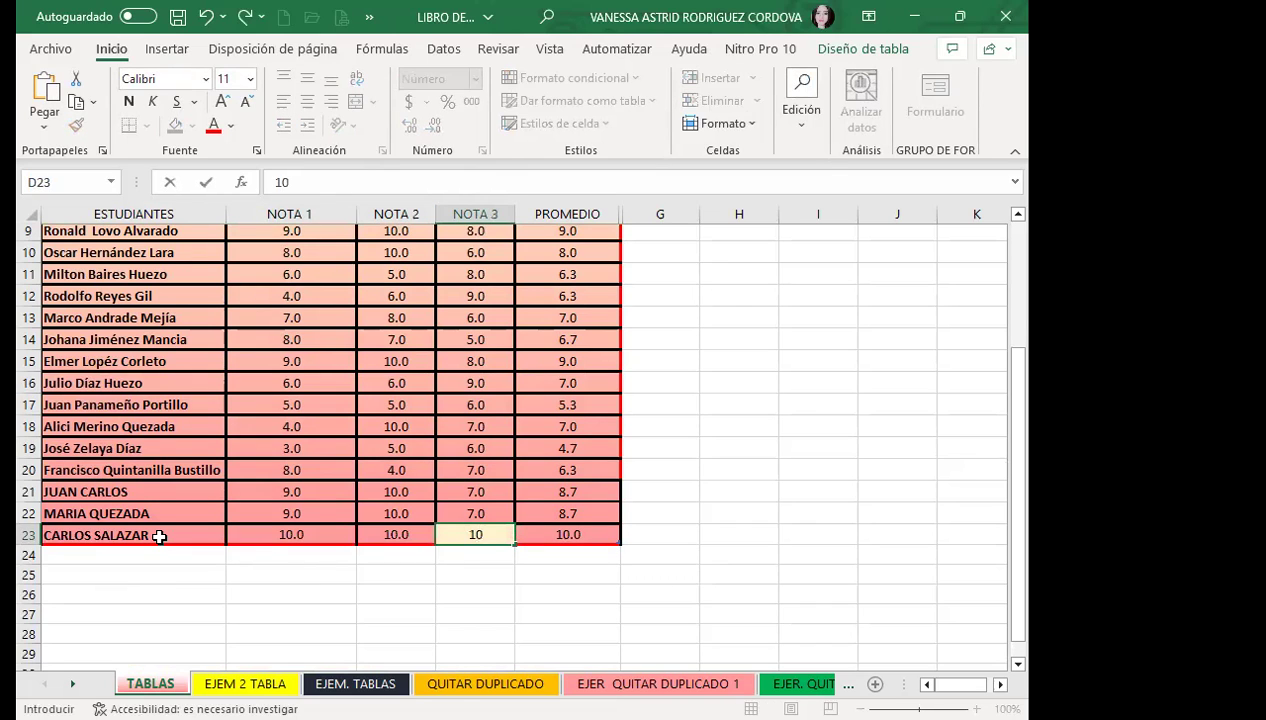
{"action": "key", "text": "Tab"}
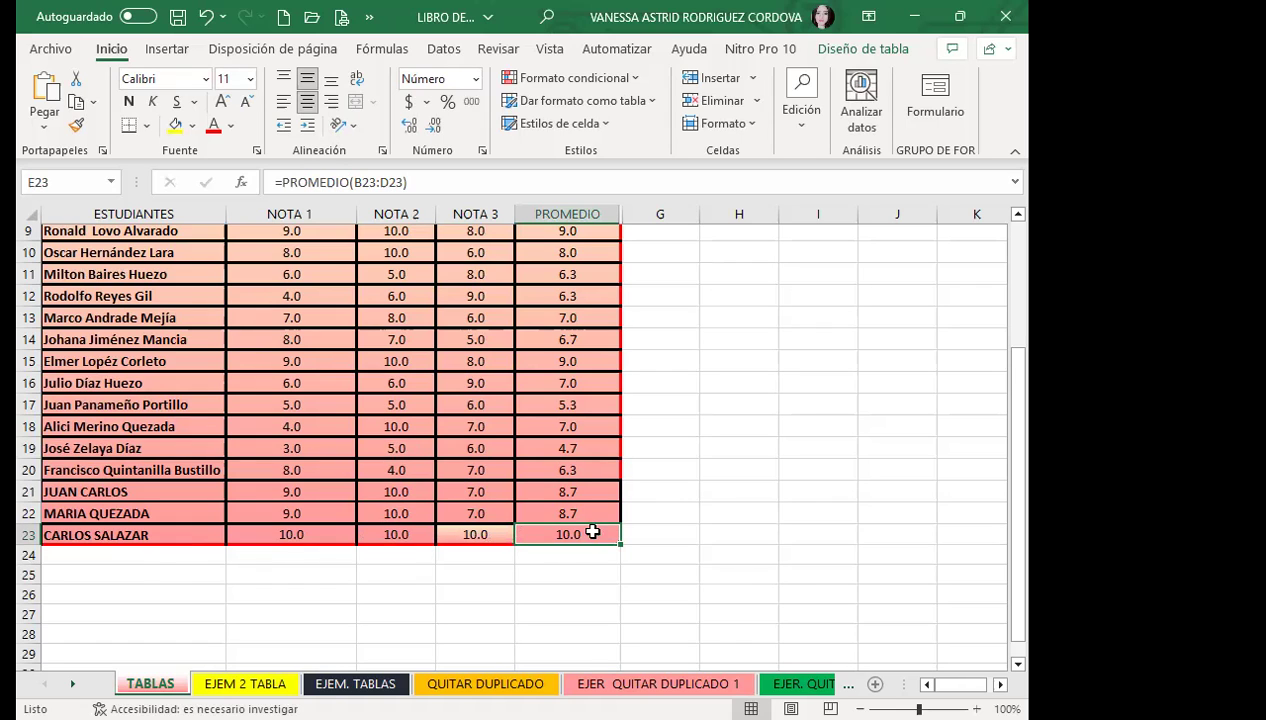
Review the PROMEDIO formulas in rows 2 and 5 and several grade cells
{"action": "scroll", "coordinate": [566, 494], "scroll_direction": "up", "scroll_amount": 3}
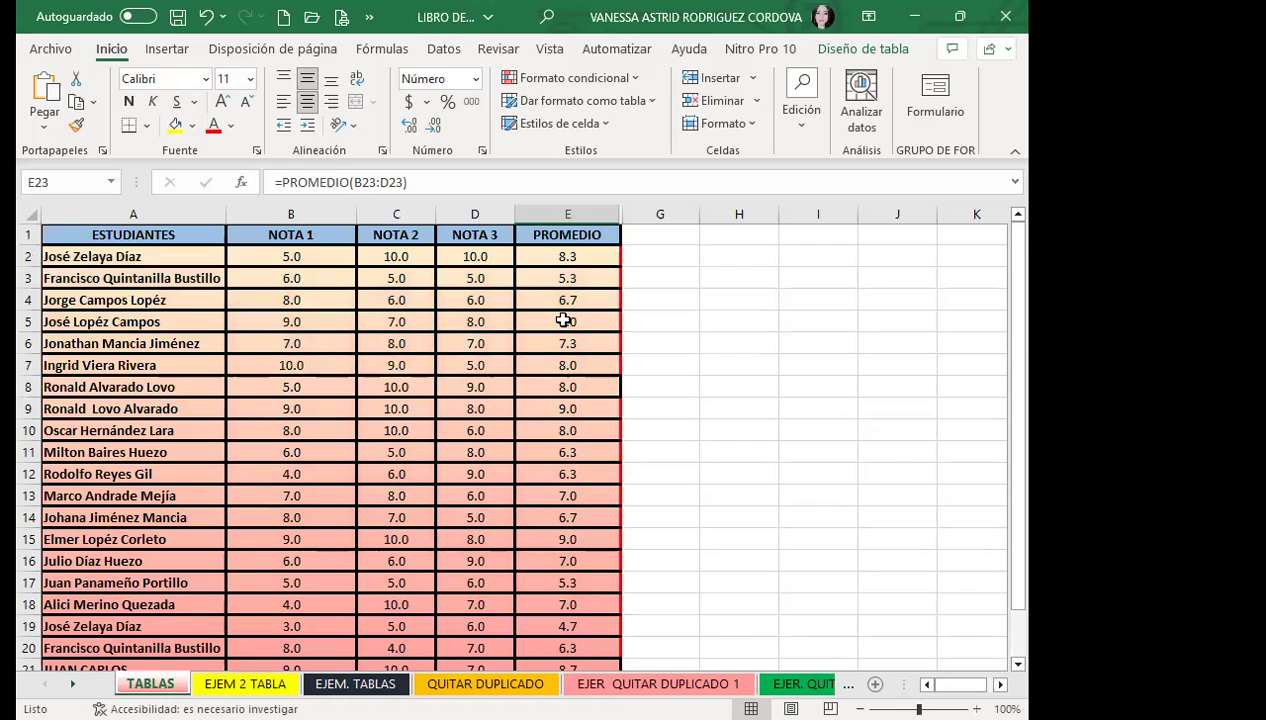
{"action": "left_click", "coordinate": [535, 257]}
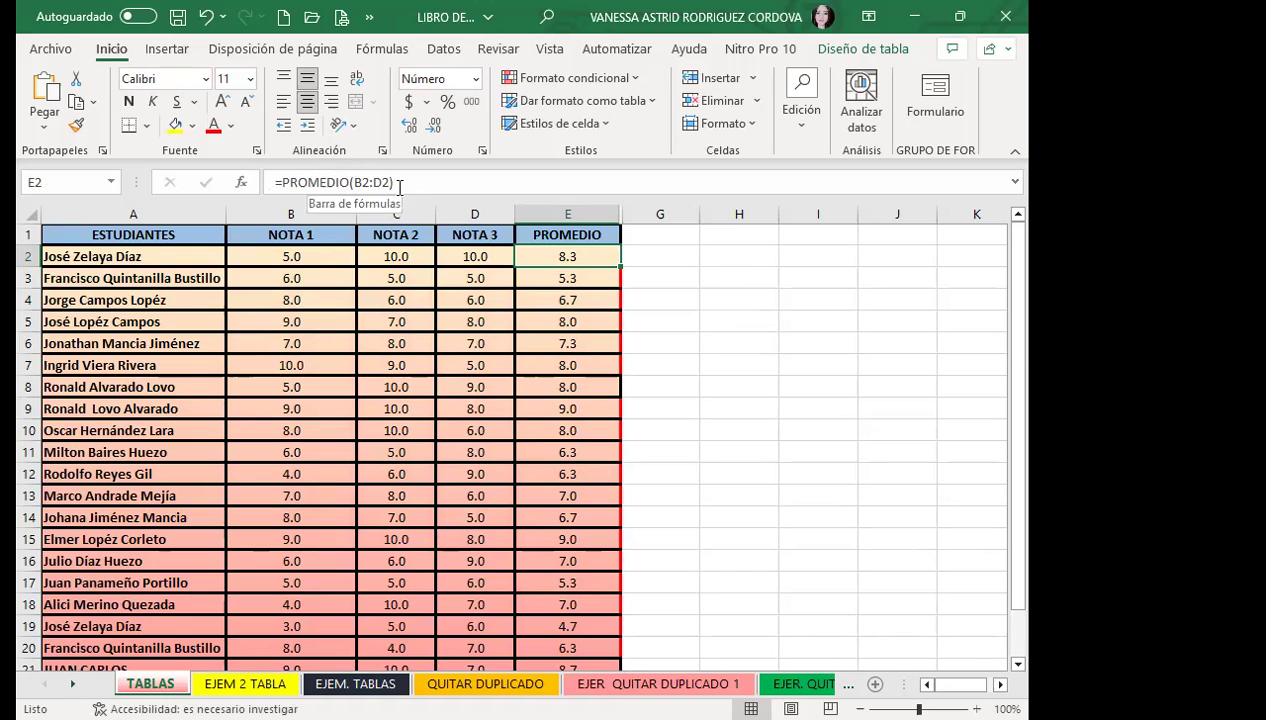
{"action": "left_click", "coordinate": [537, 325]}
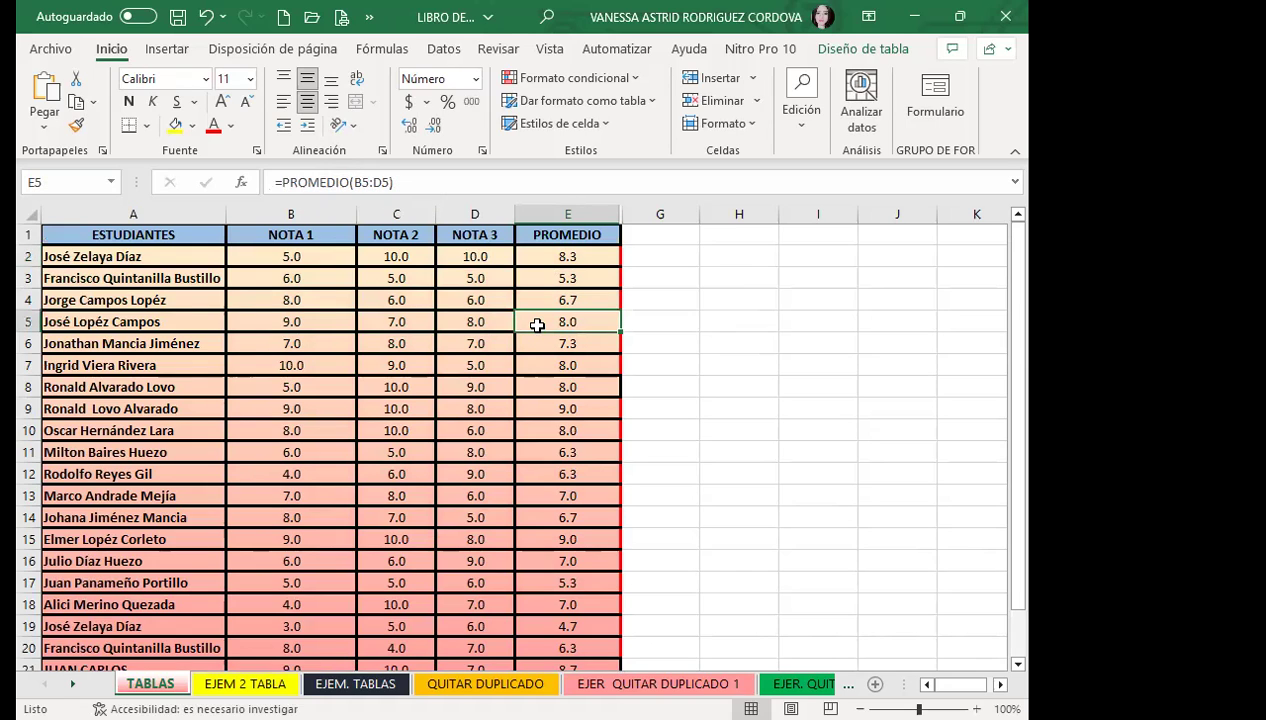
{"action": "left_click", "coordinate": [475, 408]}
{"action": "left_click", "coordinate": [398, 387]}
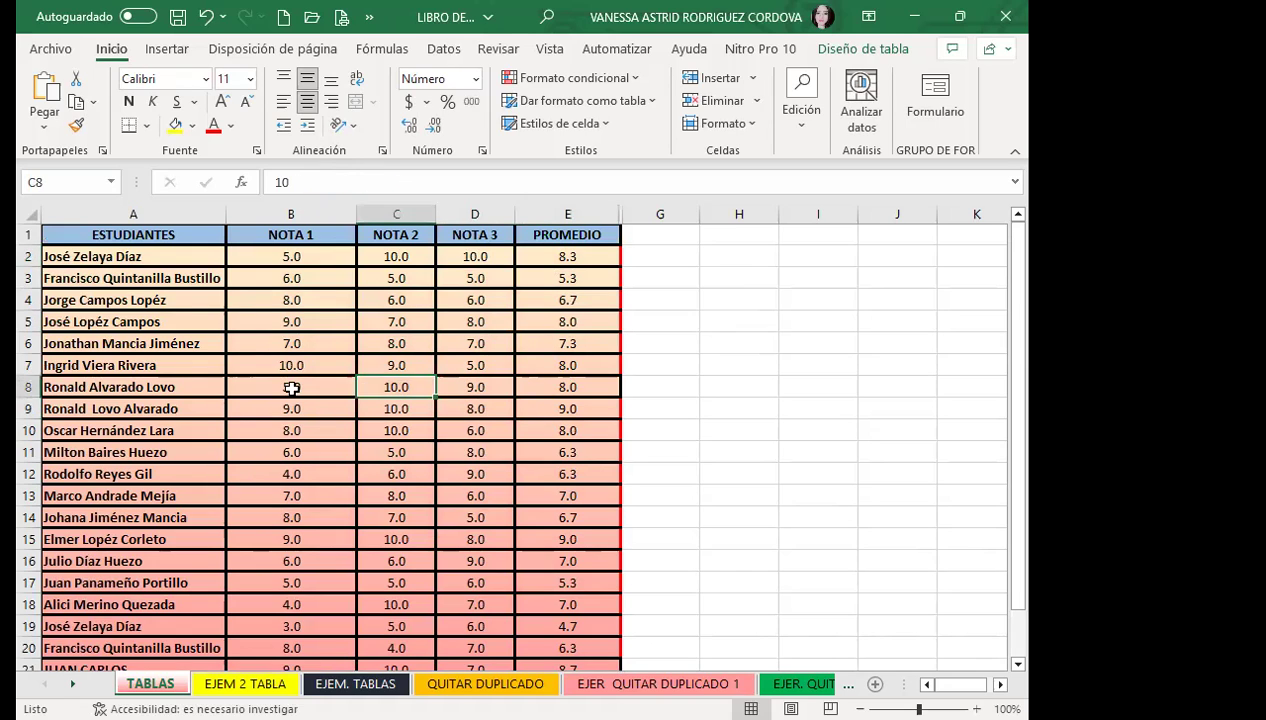
{"action": "left_click", "coordinate": [140, 365]}
Check the NOTA 1 grades in rows 8 and 5, then bring up the Diseño de tabla options
{"action": "scroll", "coordinate": [283, 367], "scroll_direction": "down", "scroll_amount": 4}
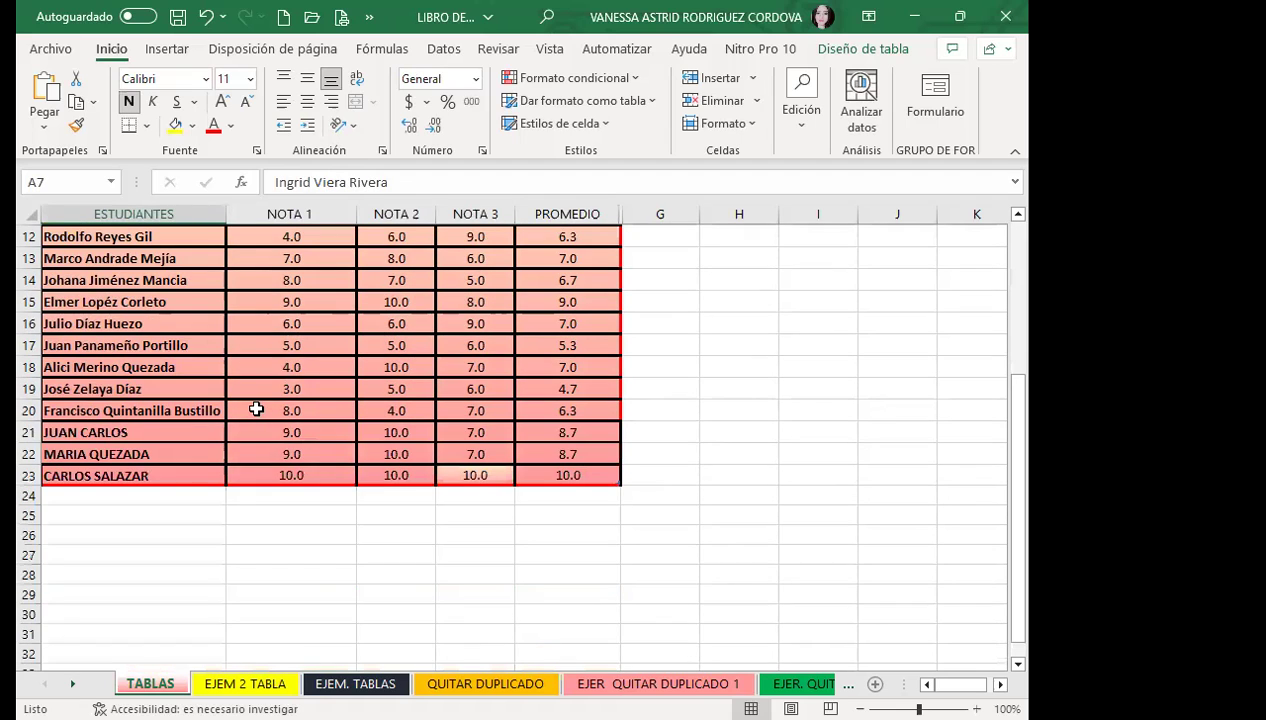
{"action": "scroll", "coordinate": [256, 409], "scroll_direction": "up", "scroll_amount": 4}
{"action": "left_click", "coordinate": [271, 392]}
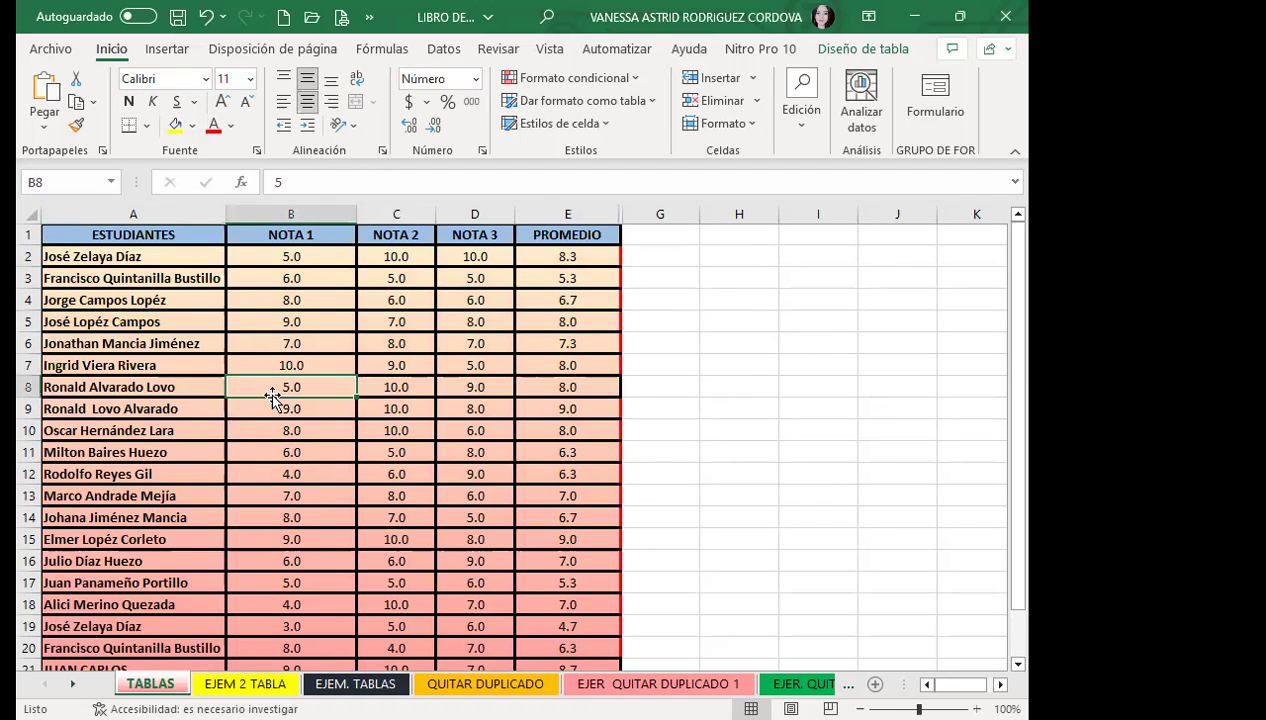
{"action": "left_click", "coordinate": [266, 317]}
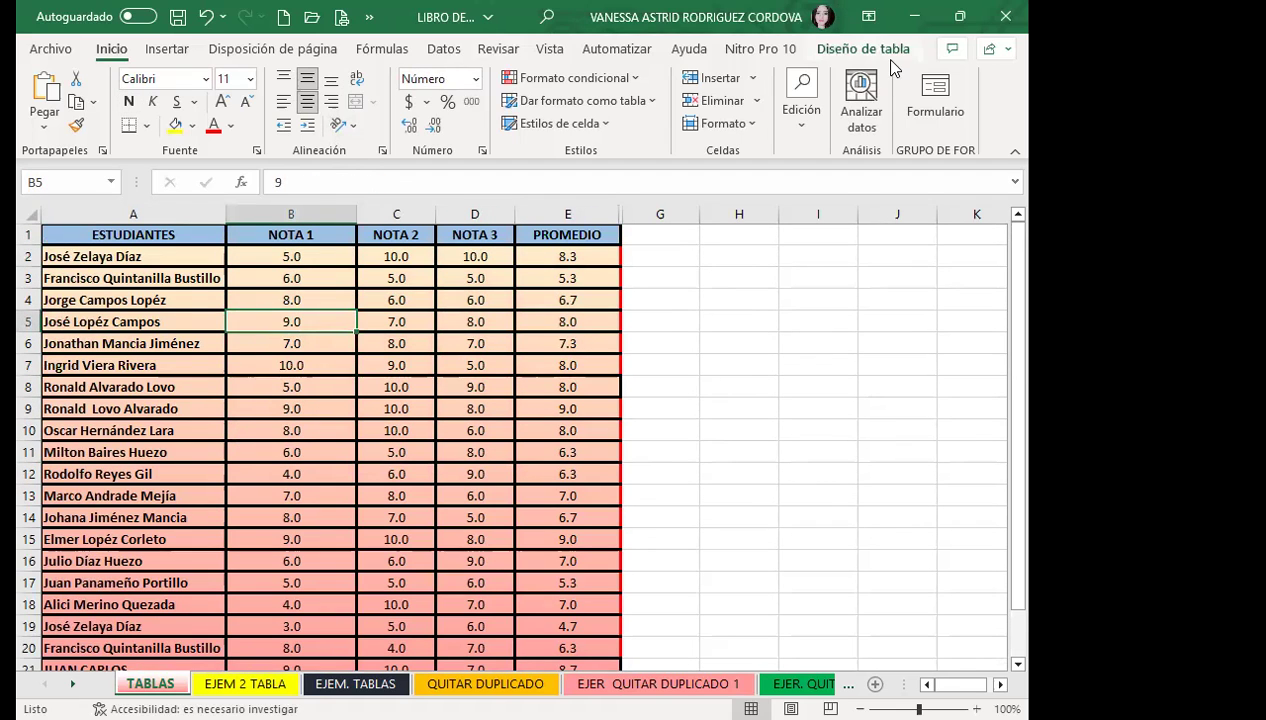
{"action": "left_click", "coordinate": [864, 49]}
Rename the table from Tabla1 to EJEMPLO18
{"action": "left_click", "coordinate": [81, 102]}
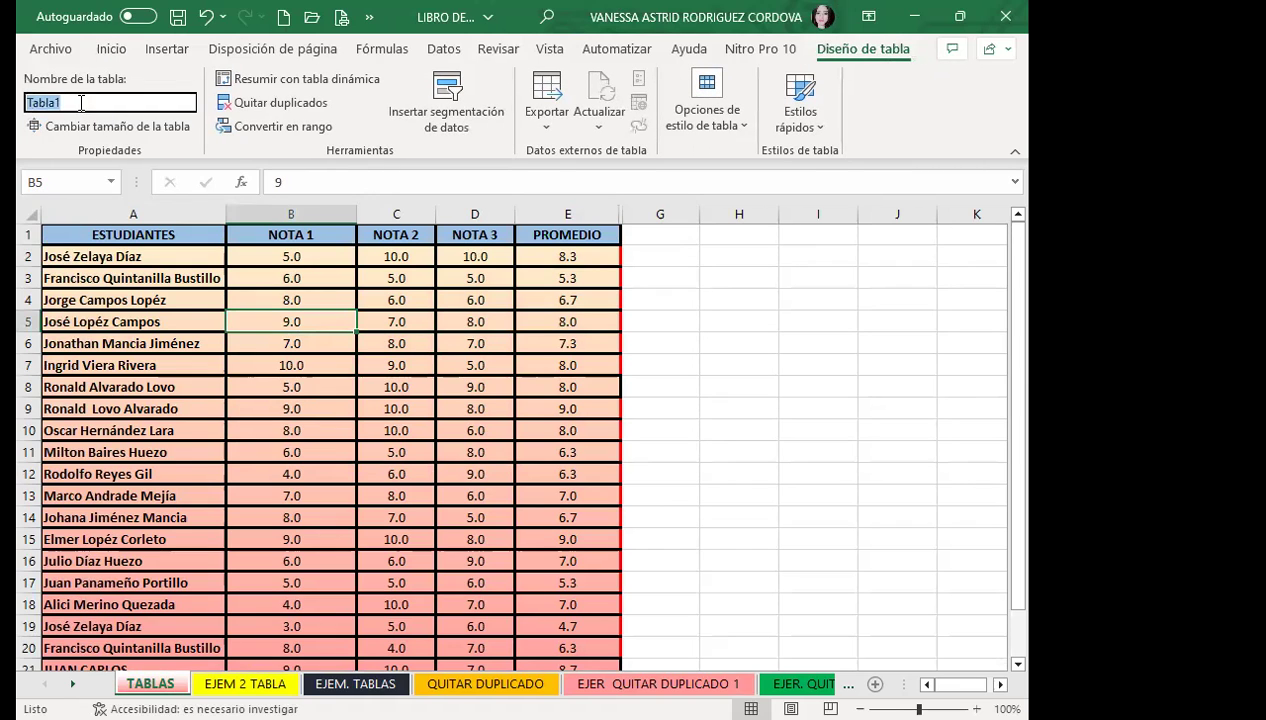
{"action": "type", "text": "EJE."}
{"action": "type", "text": "PLO"}
{"action": "key", "text": "BackSpace"}
{"action": "key", "text": "BackSpace"}
{"action": "key", "text": "BackSpace"}
{"action": "type", "text": "MPLO18"}
{"action": "key", "text": "Return"}
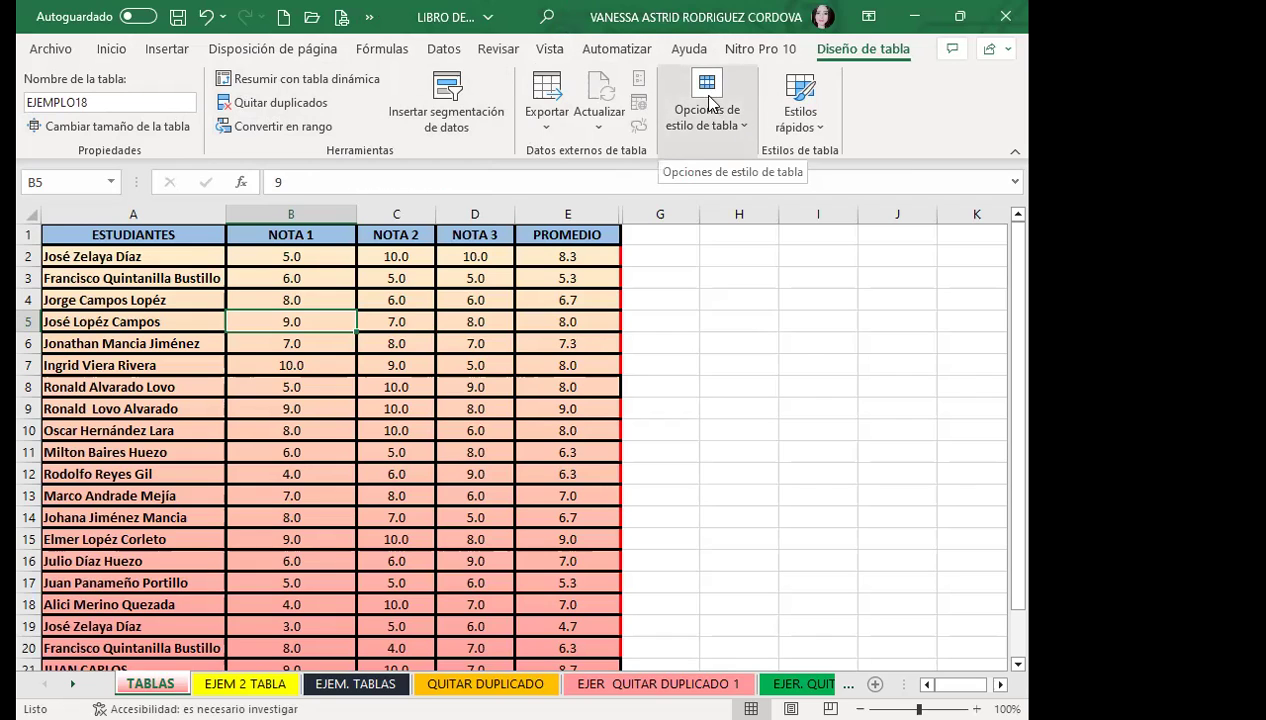
Browse the Inicio table style gallery and dismiss it without applying a style
{"action": "left_click", "coordinate": [111, 52]}
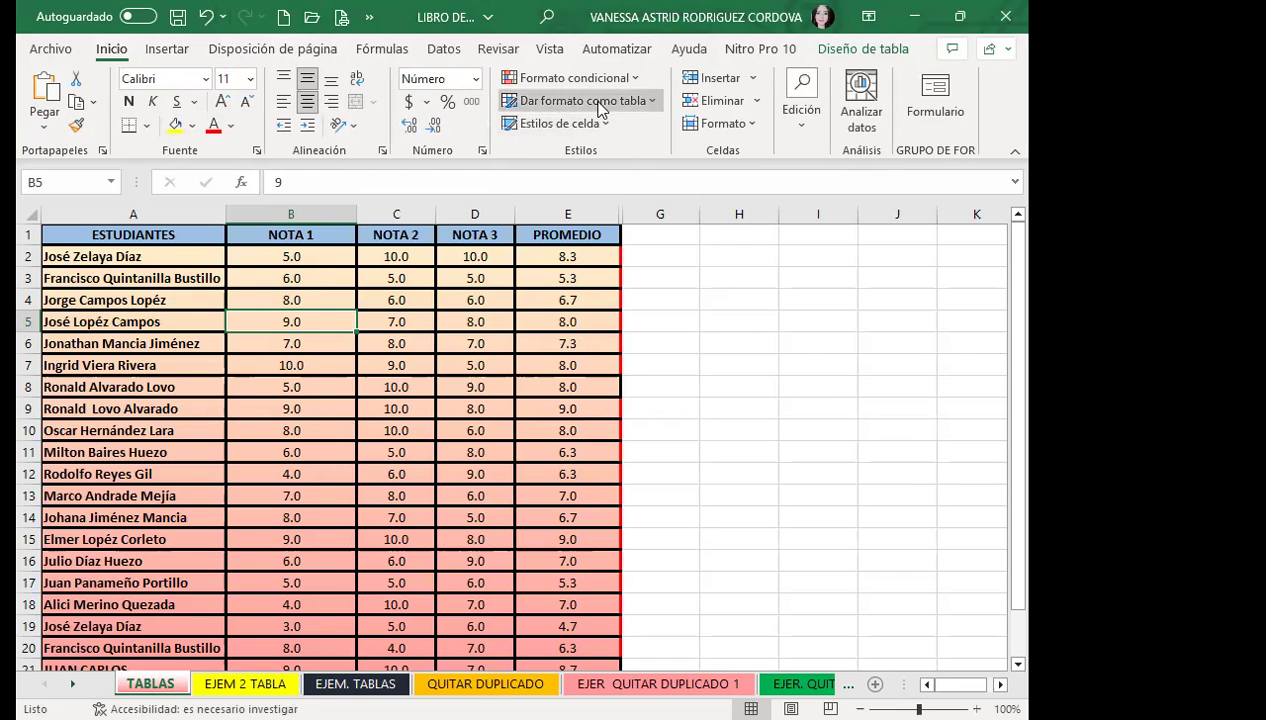
{"action": "left_click", "coordinate": [600, 101]}
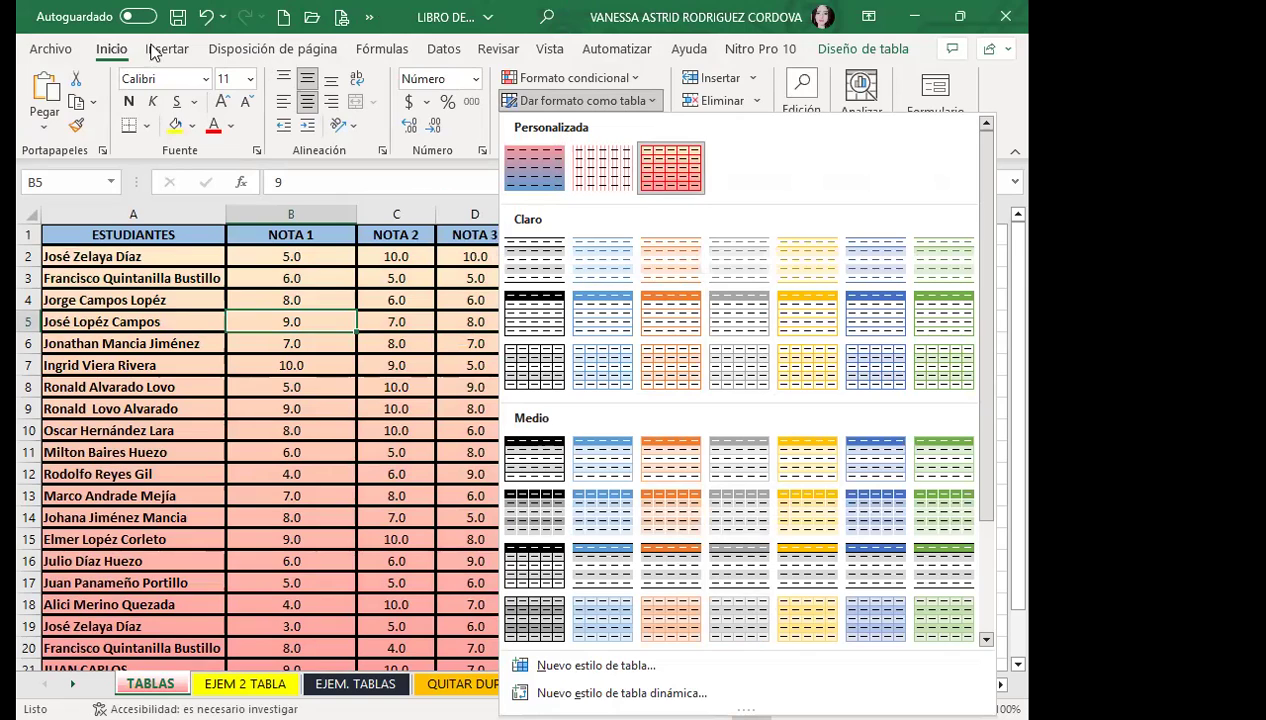
{"action": "key", "text": "Escape"}
{"action": "key", "text": "Down"}
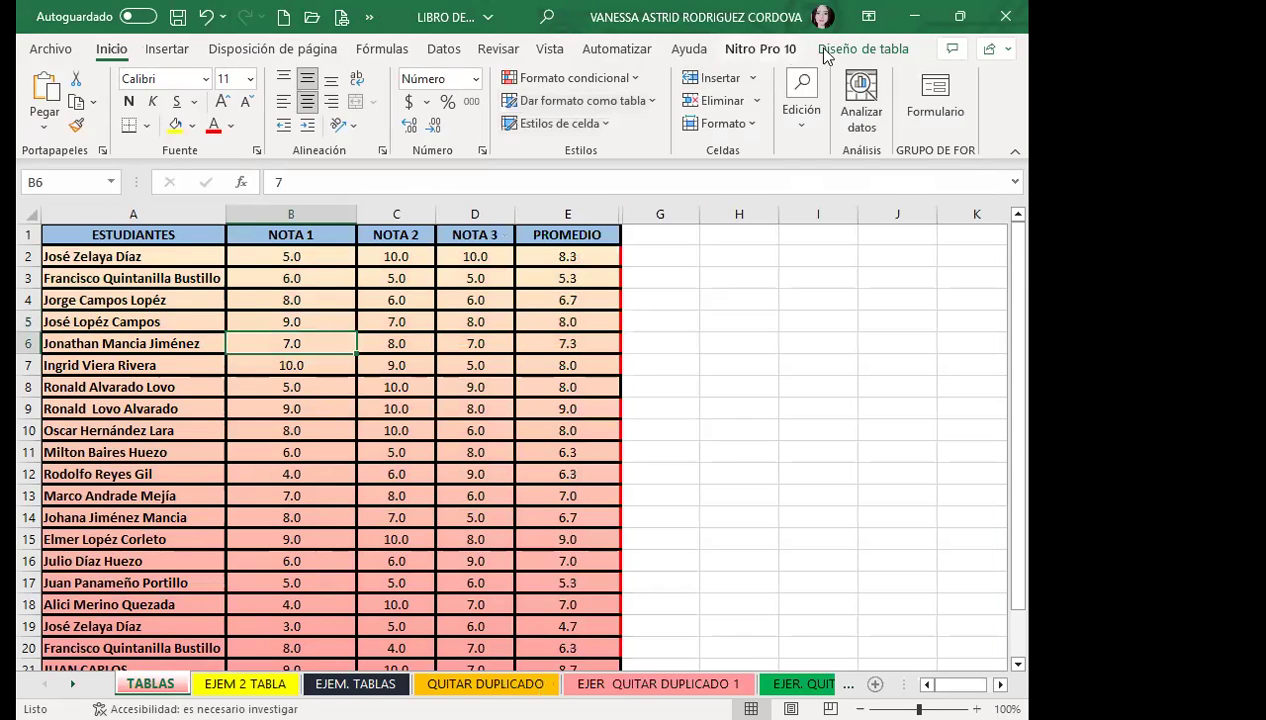
Browse the Diseño de tabla quick styles and bring up Opciones de estilo de tabla
{"action": "left_click", "coordinate": [862, 50]}
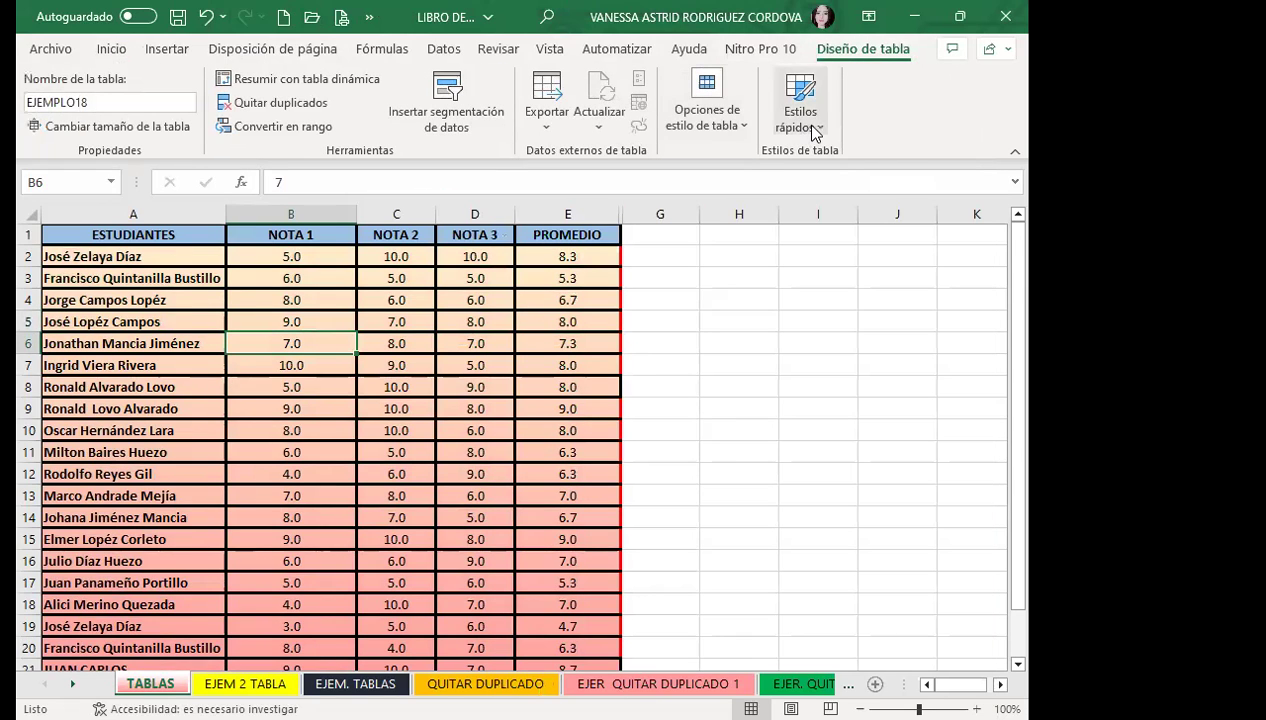
{"action": "left_click", "coordinate": [815, 133]}
{"action": "scroll", "coordinate": [820, 460], "scroll_direction": "down", "scroll_amount": 5}
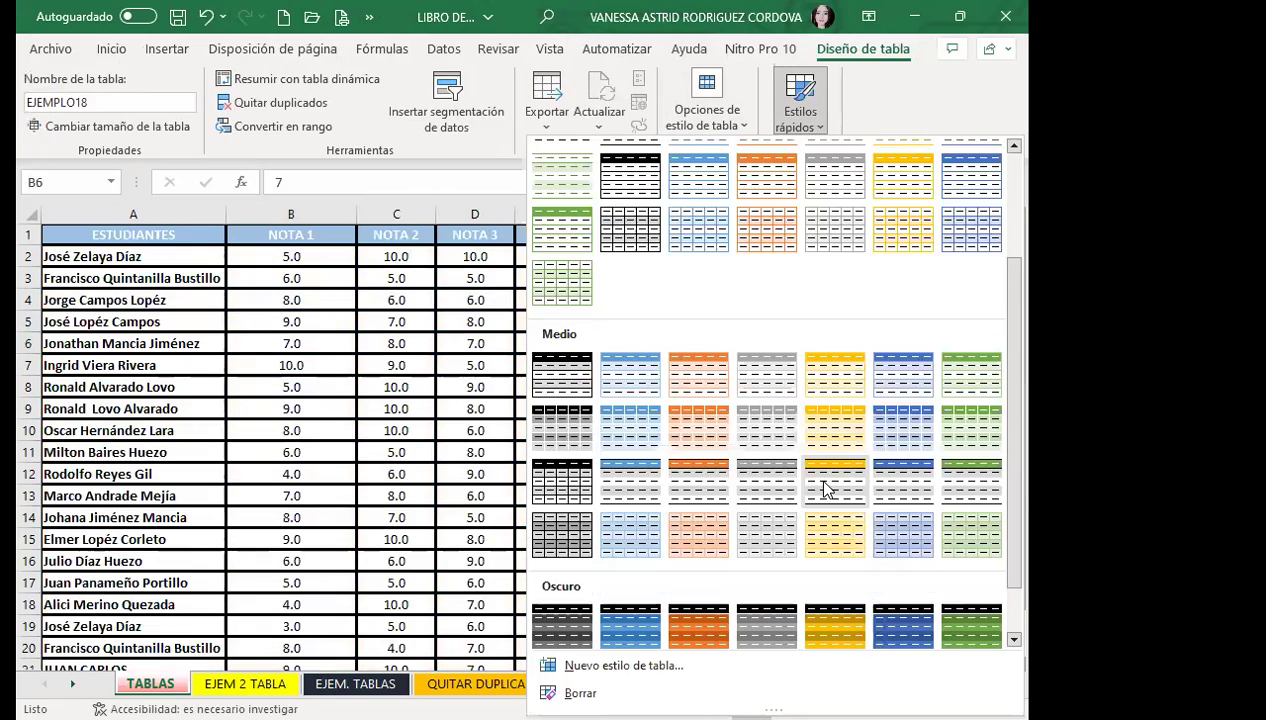
{"action": "scroll", "coordinate": [825, 490], "scroll_direction": "down", "scroll_amount": 2}
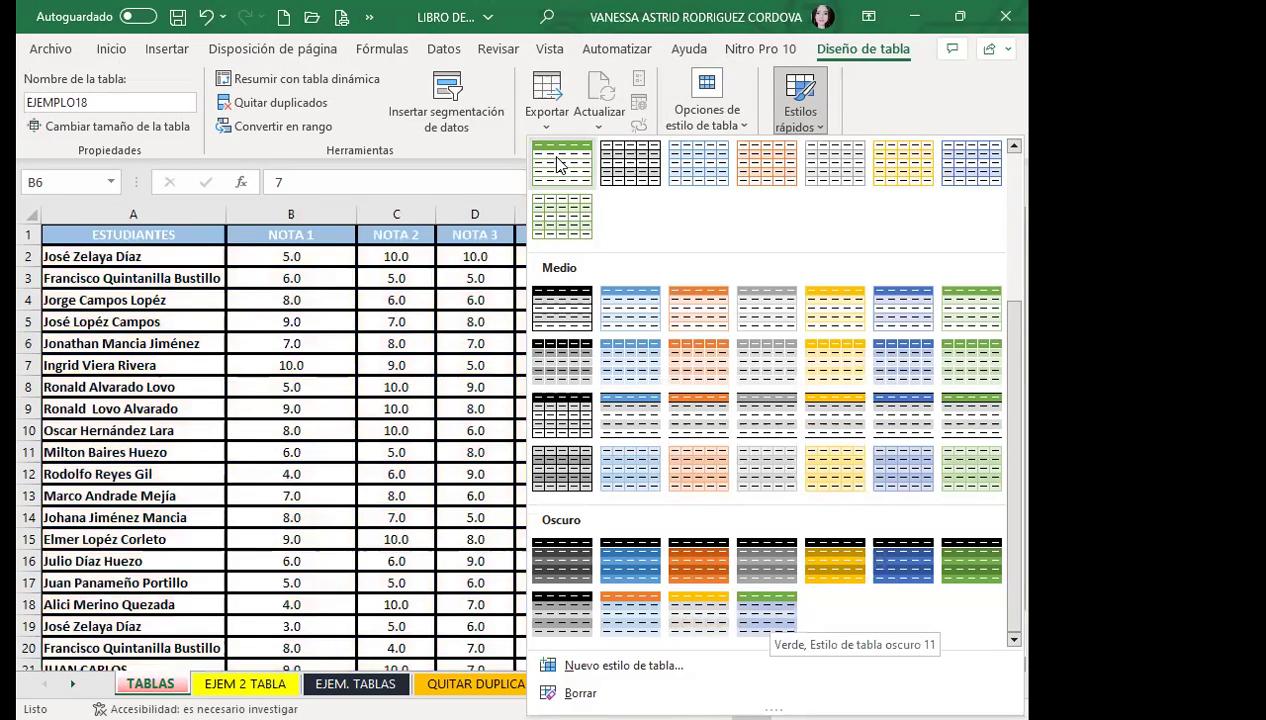
{"action": "scroll", "coordinate": [557, 165], "scroll_direction": "up", "scroll_amount": 5}
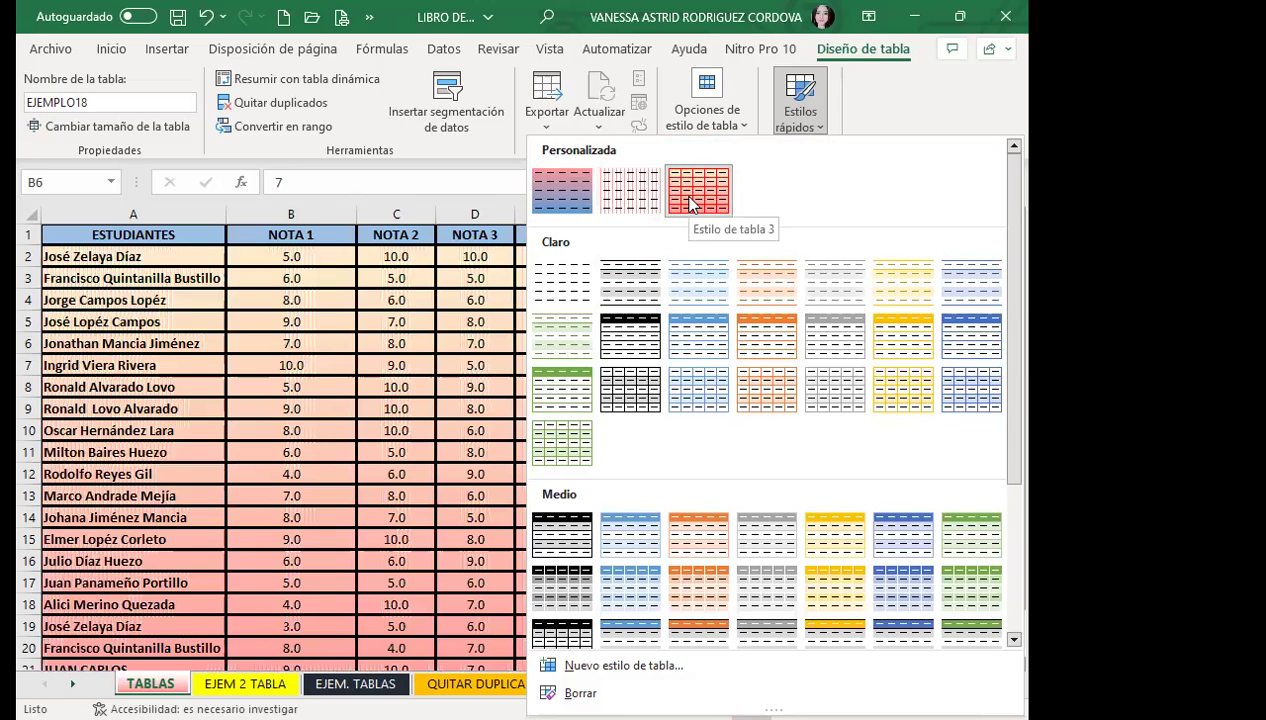
{"action": "left_click", "coordinate": [744, 126]}
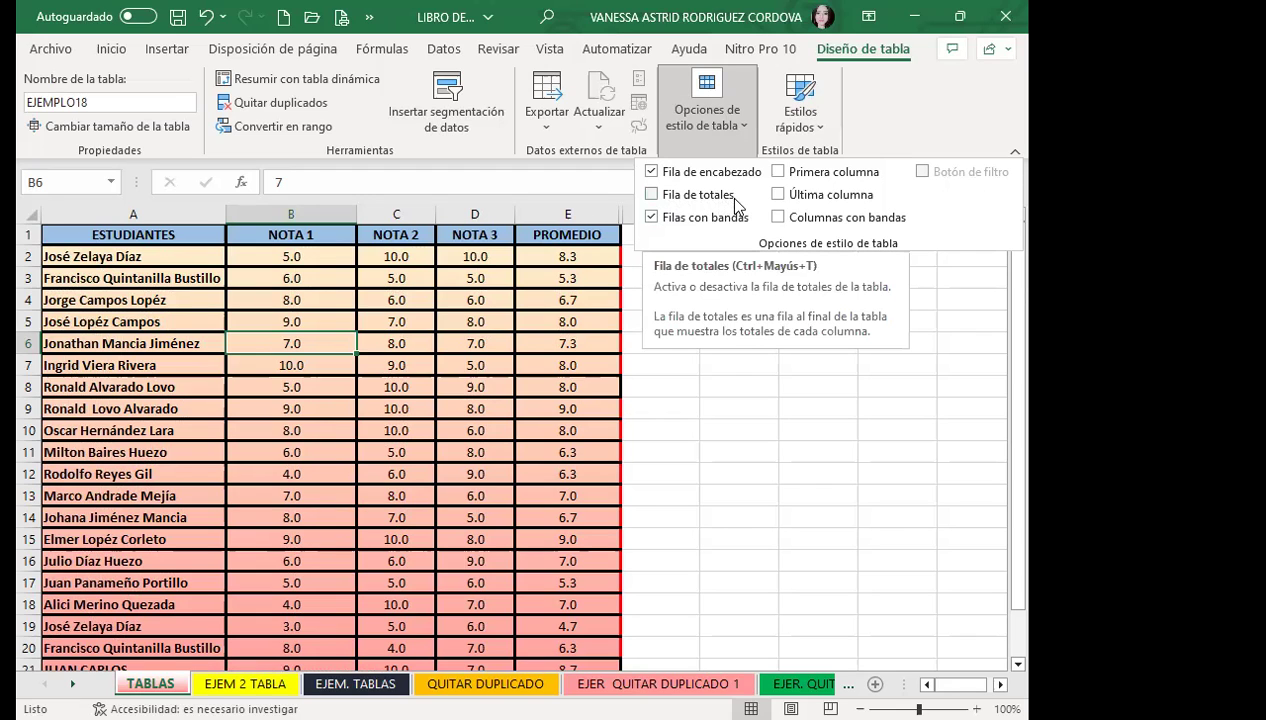
Turn on Fila de totales so a Total row appears below the last student
{"action": "left_click", "coordinate": [651, 194]}
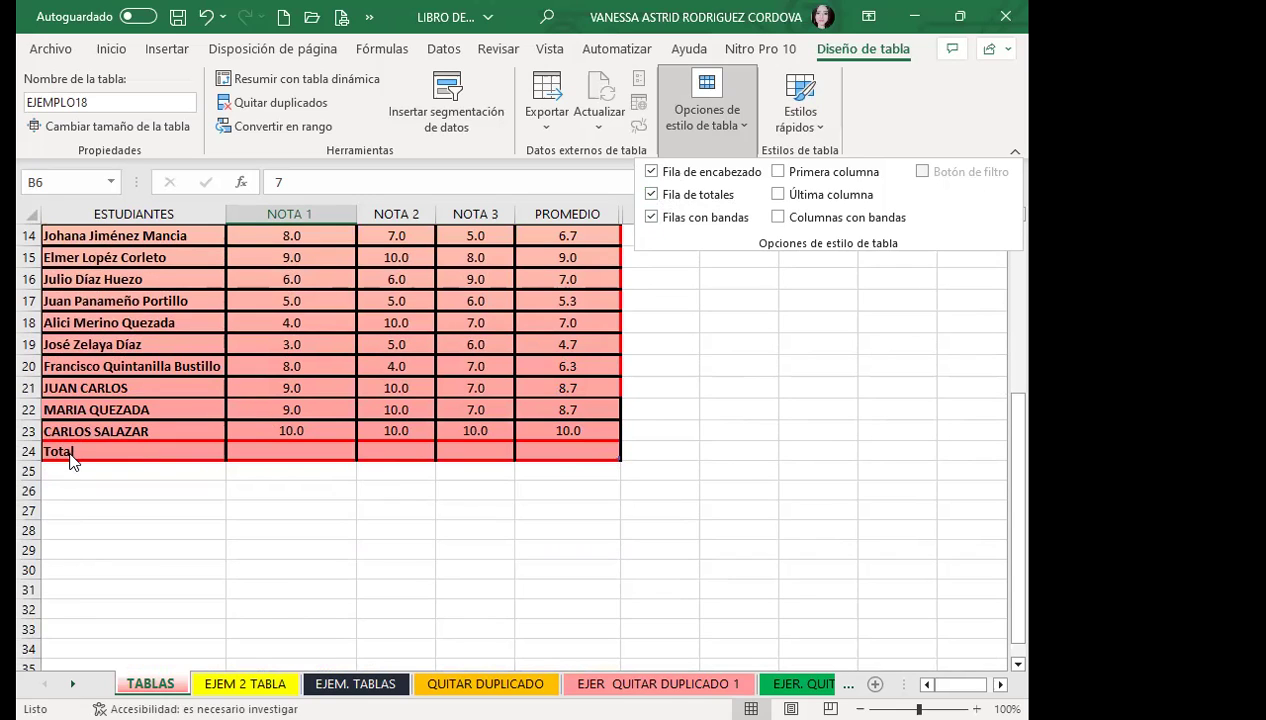
{"action": "left_click", "coordinate": [715, 305]}
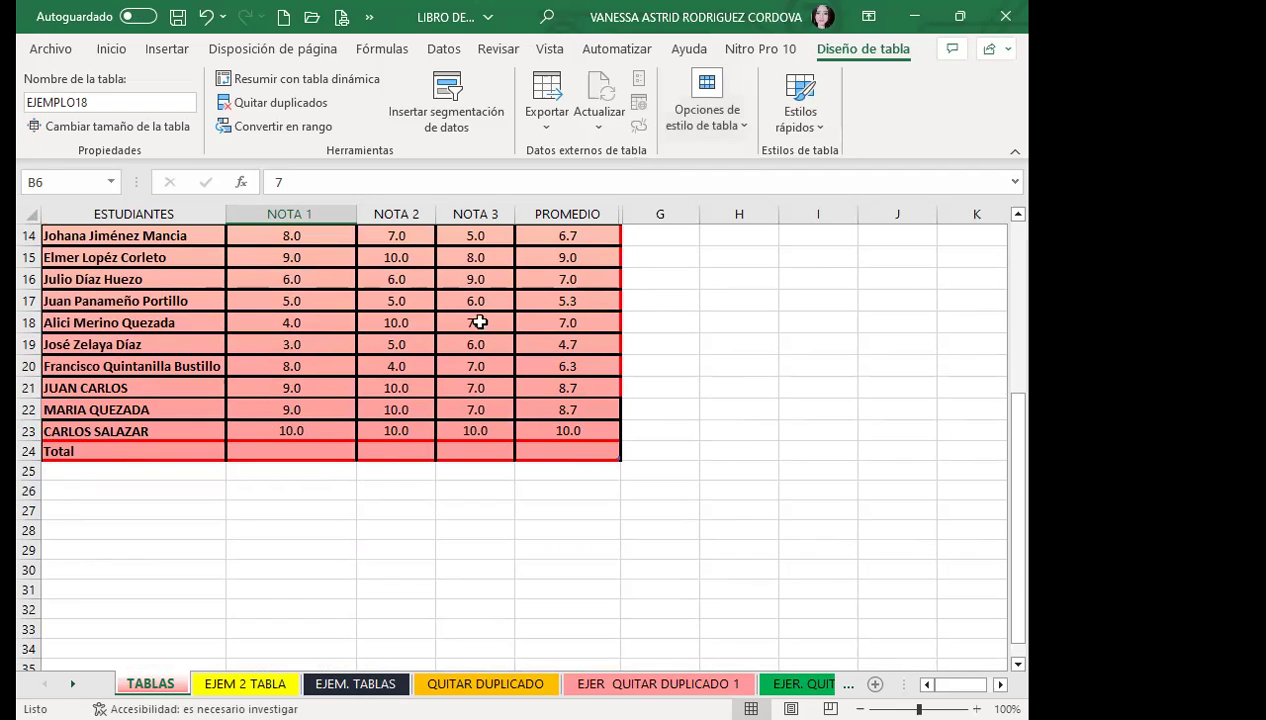
Inspect the Total label and the Total cells under NOTA 1–3
{"action": "left_click", "coordinate": [107, 450]}
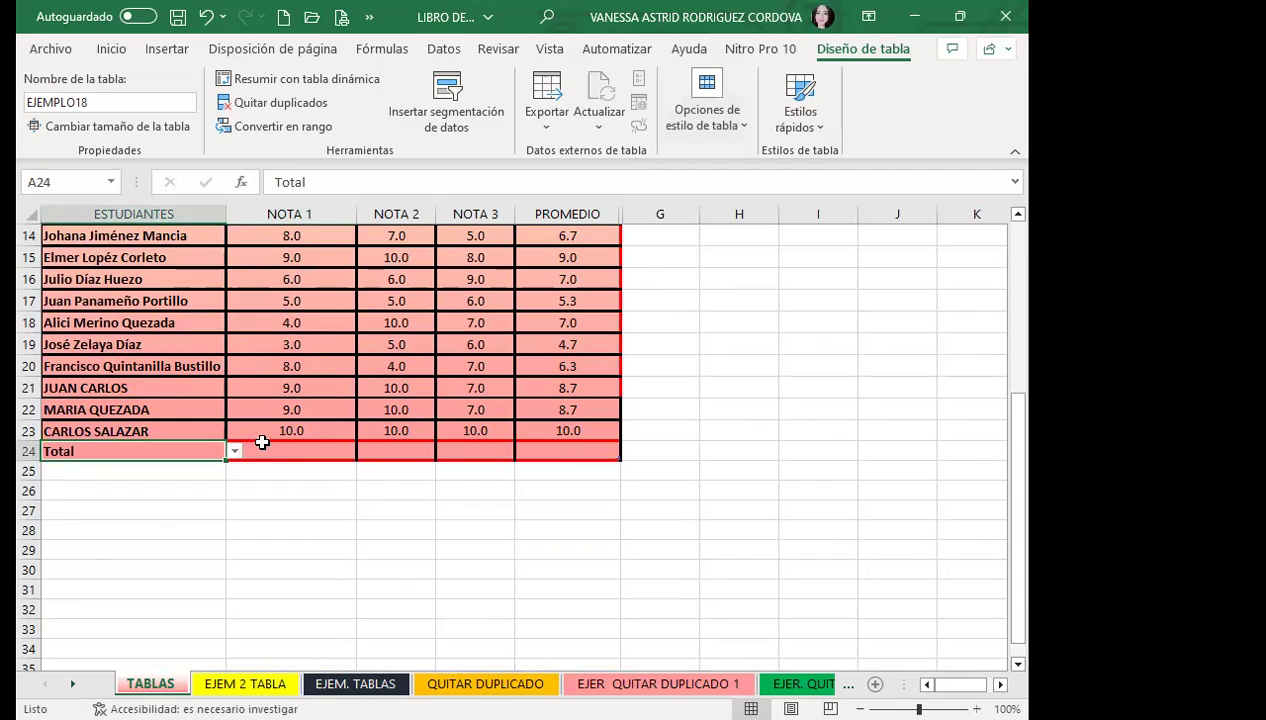
{"action": "left_click", "coordinate": [300, 447]}
{"action": "left_click", "coordinate": [385, 449]}
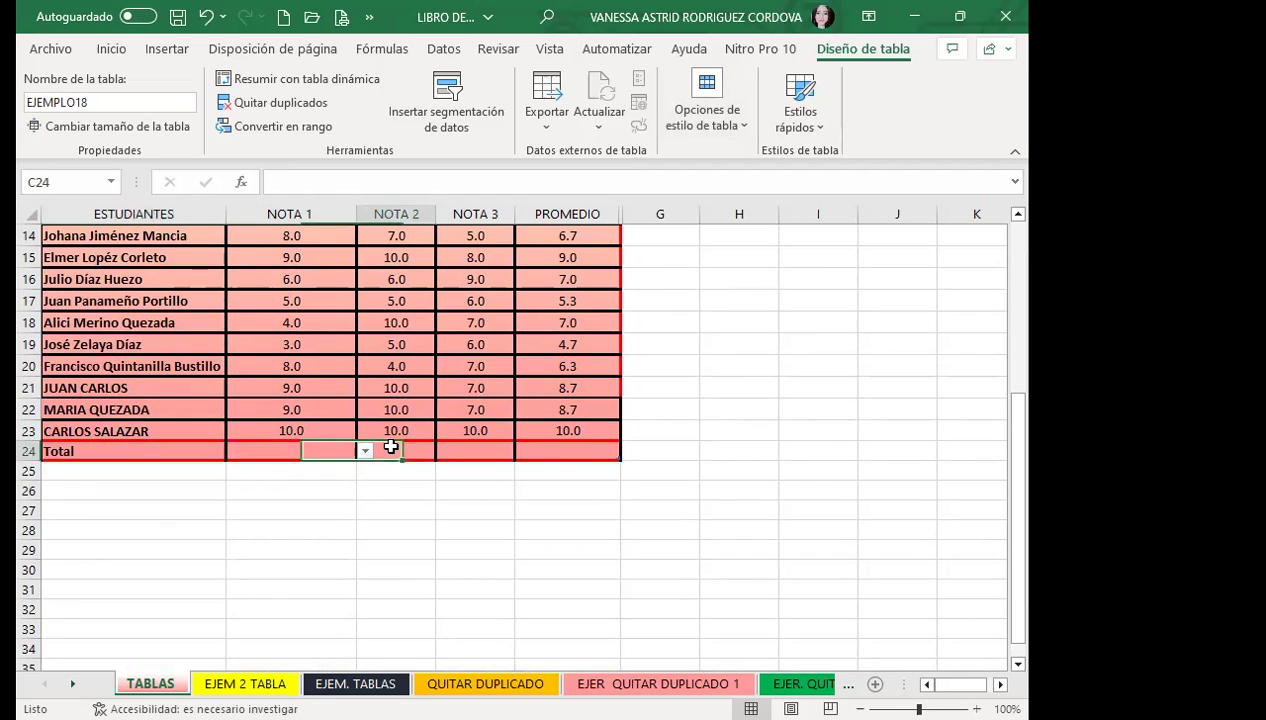
{"action": "left_click", "coordinate": [475, 449]}
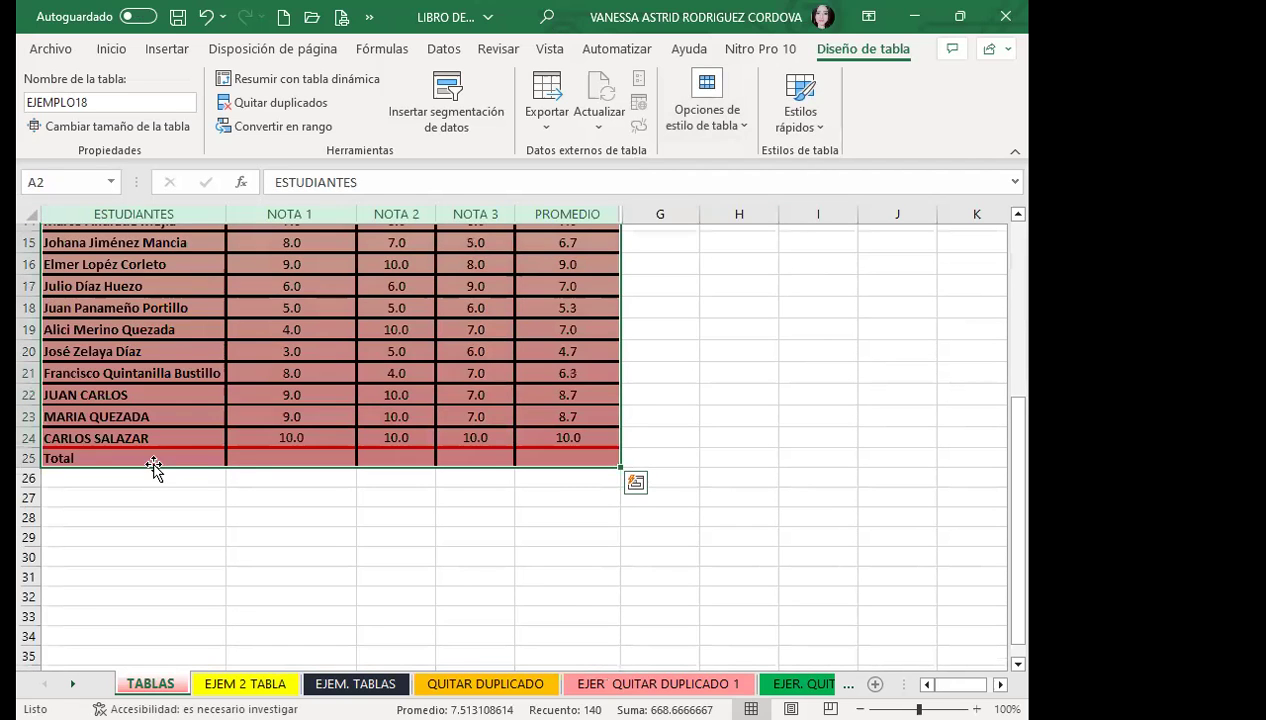
Inspect the row 25 Total cells under NOTA 1–3 and PROMEDIO, ending on NOTA 1
{"action": "left_click", "coordinate": [181, 456]}
{"action": "left_click", "coordinate": [292, 456]}
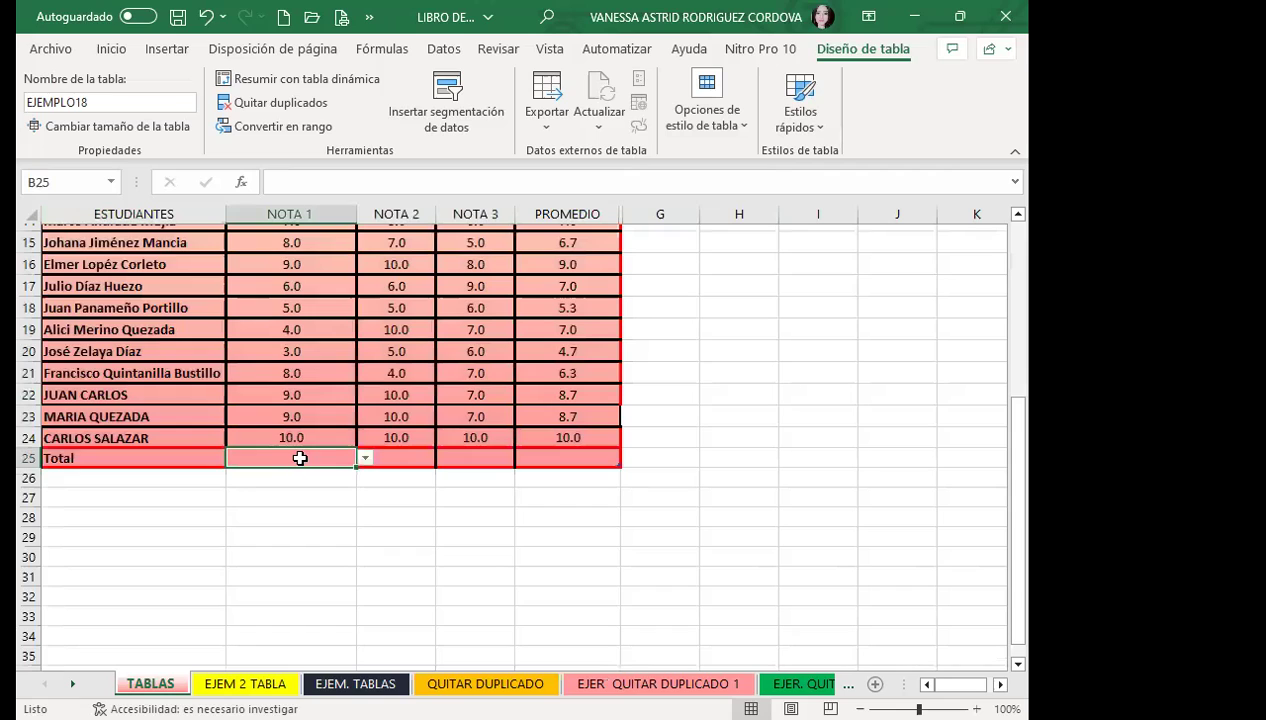
{"action": "left_click", "coordinate": [389, 459]}
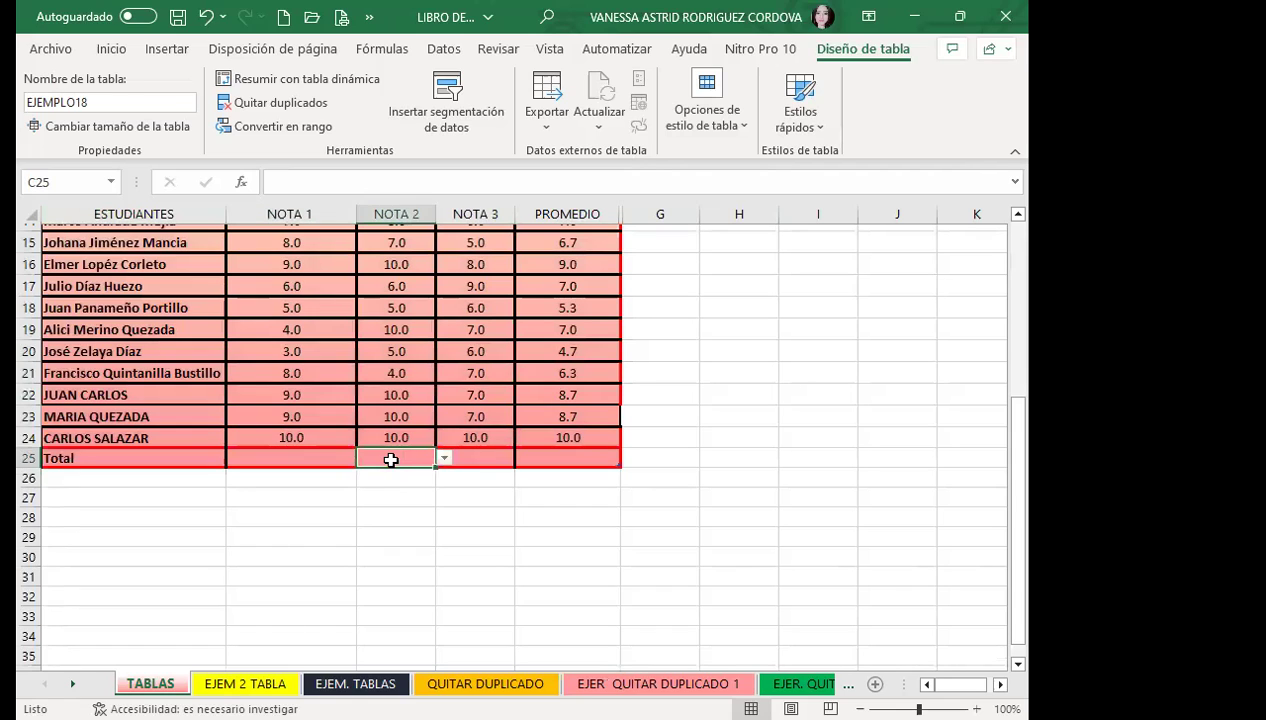
{"action": "left_click", "coordinate": [478, 464]}
{"action": "left_click", "coordinate": [555, 455]}
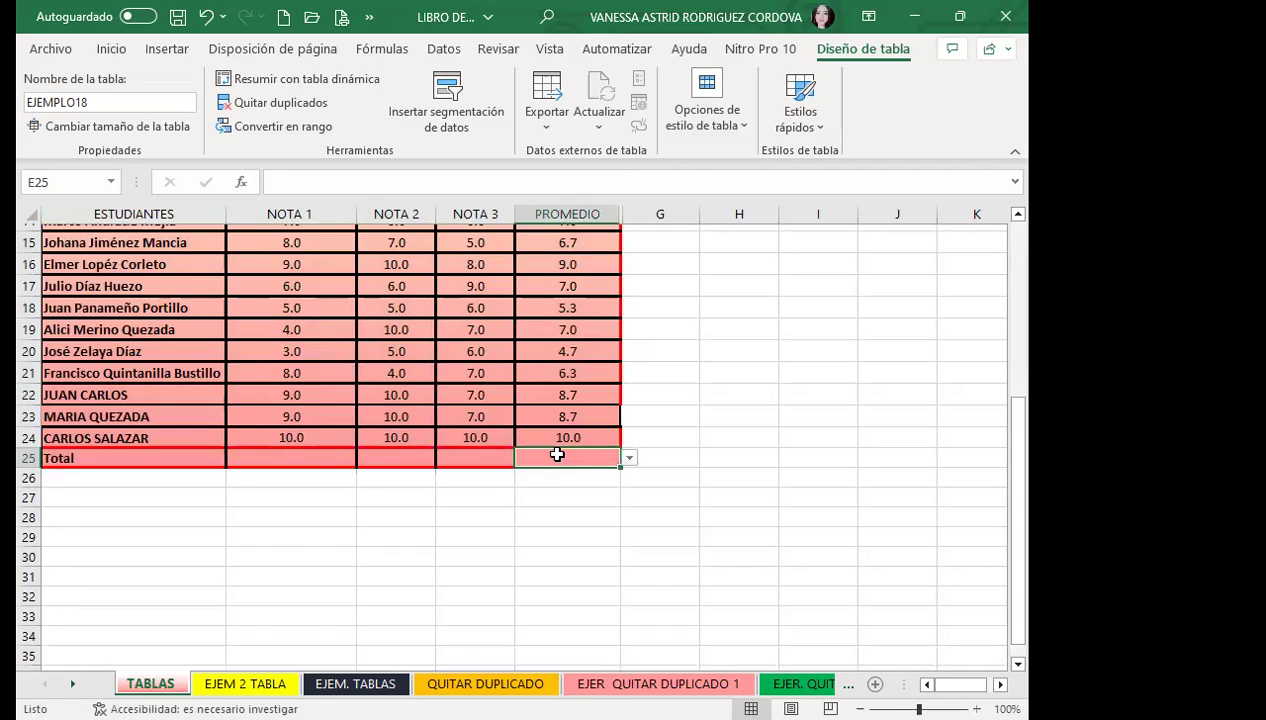
{"action": "left_click", "coordinate": [315, 456]}
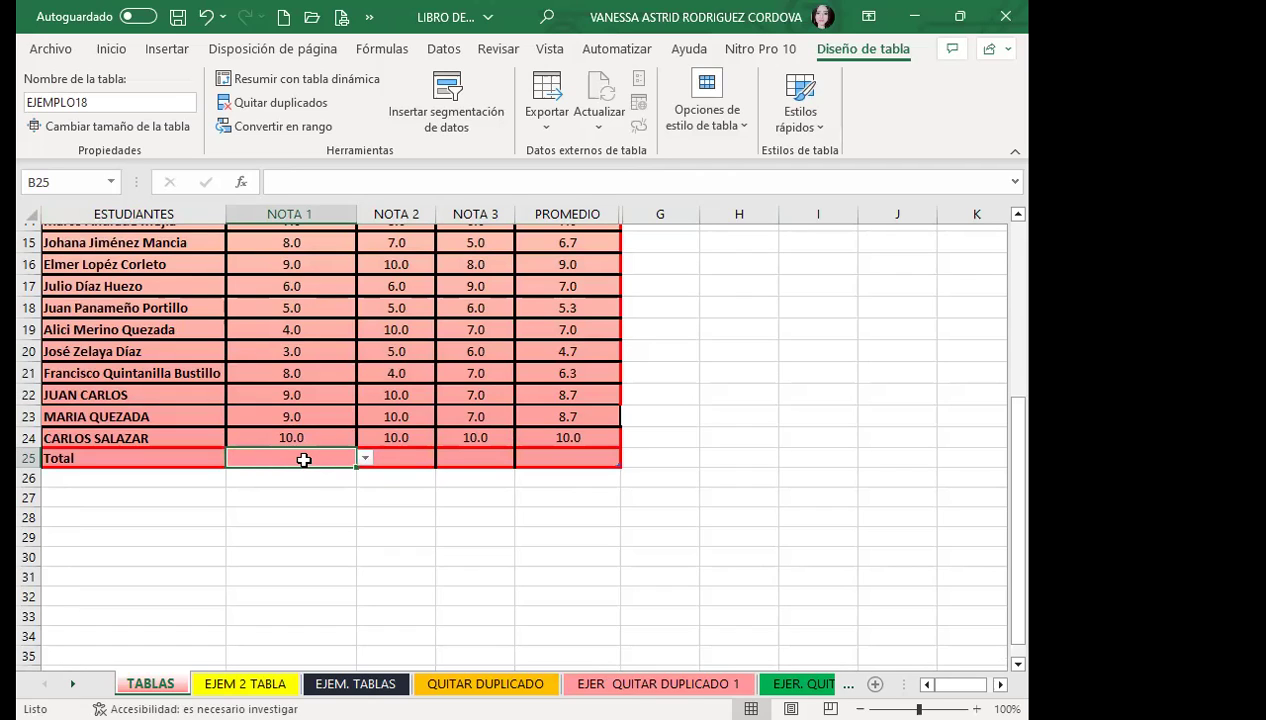
{"action": "left_click", "coordinate": [408, 457]}
{"action": "left_click", "coordinate": [276, 456]}
Set the Total row to average NOTA 1 (7.0) and sum NOTA 2 (171.0)
{"action": "left_click", "coordinate": [365, 458]}
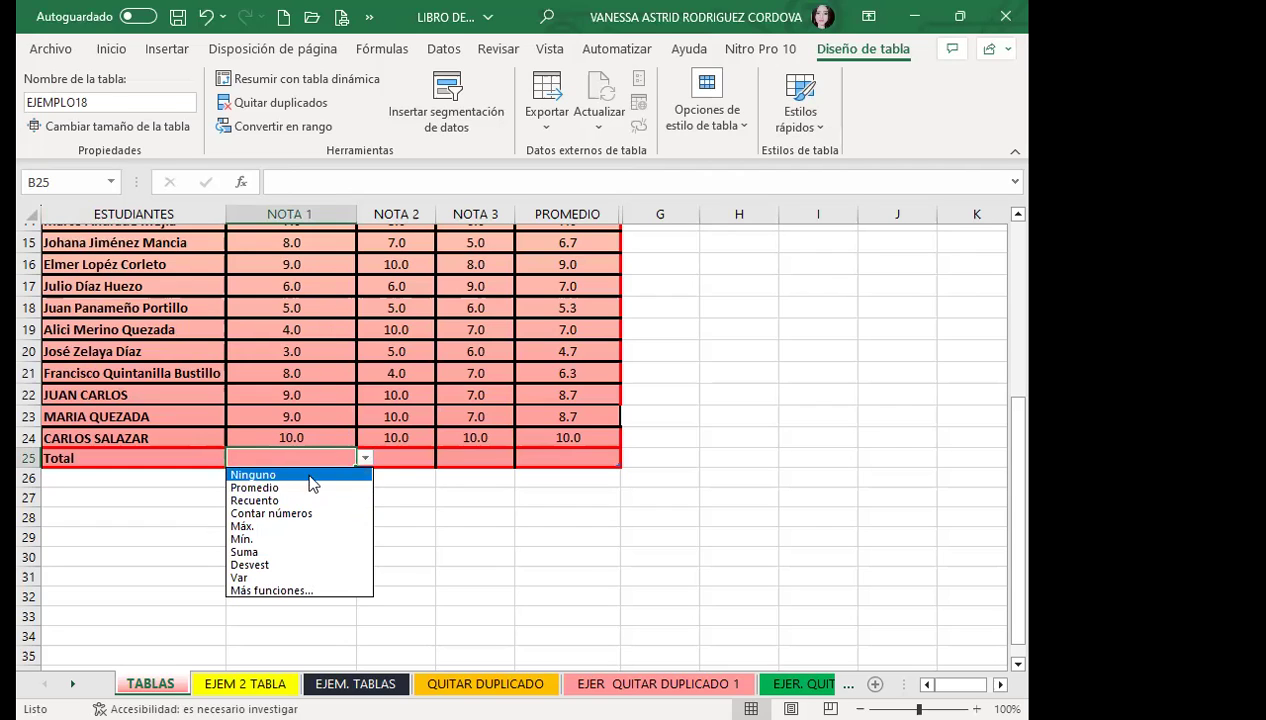
{"action": "left_click", "coordinate": [273, 489]}
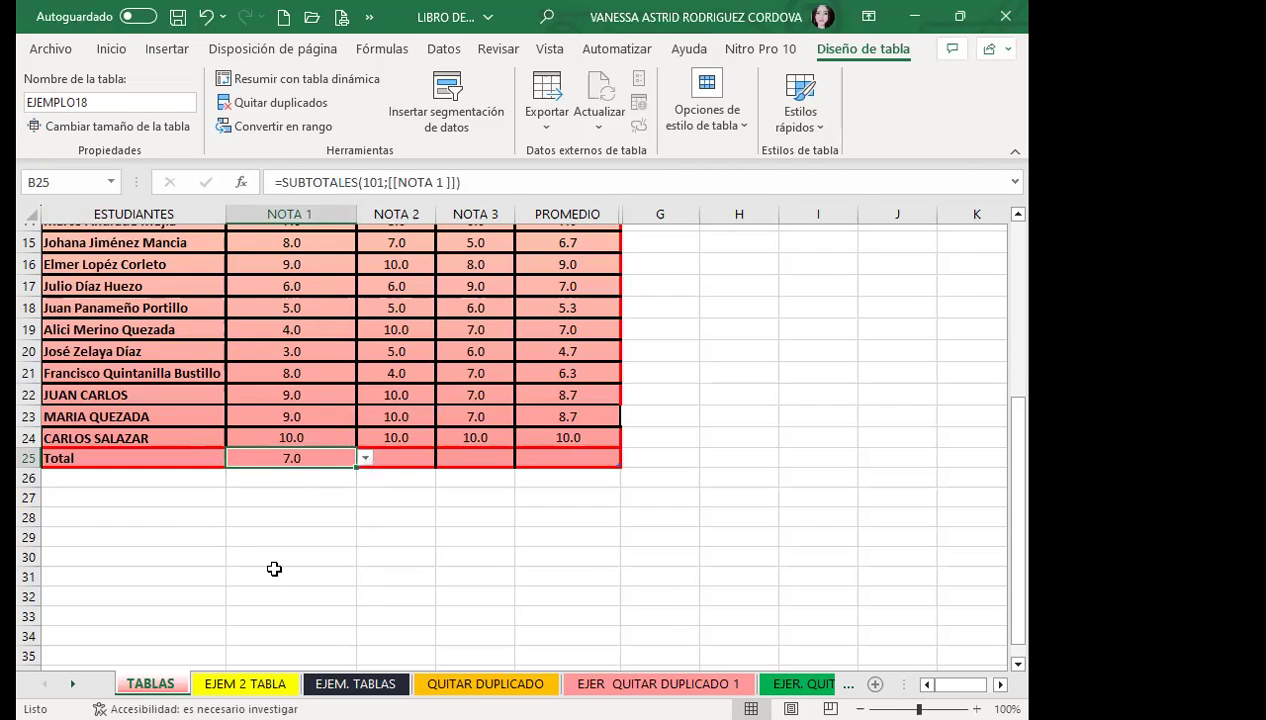
{"action": "left_click", "coordinate": [393, 456]}
{"action": "left_click", "coordinate": [444, 457]}
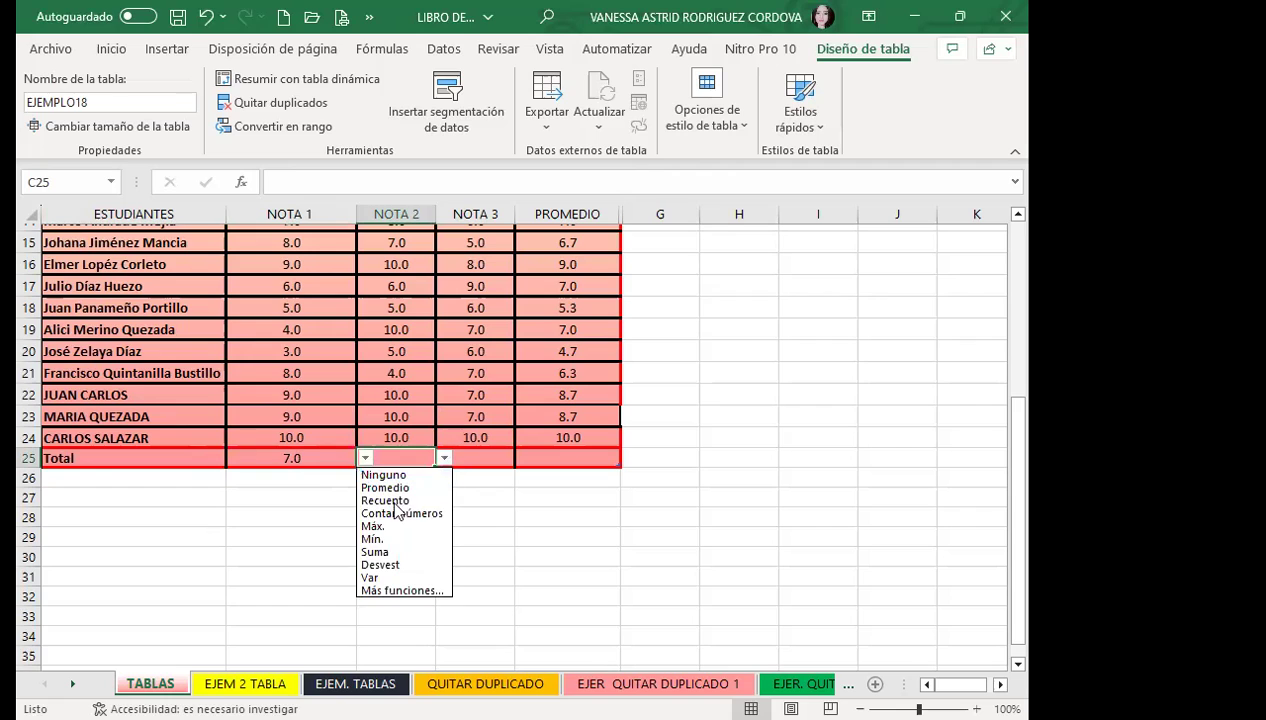
{"action": "left_click", "coordinate": [376, 552]}
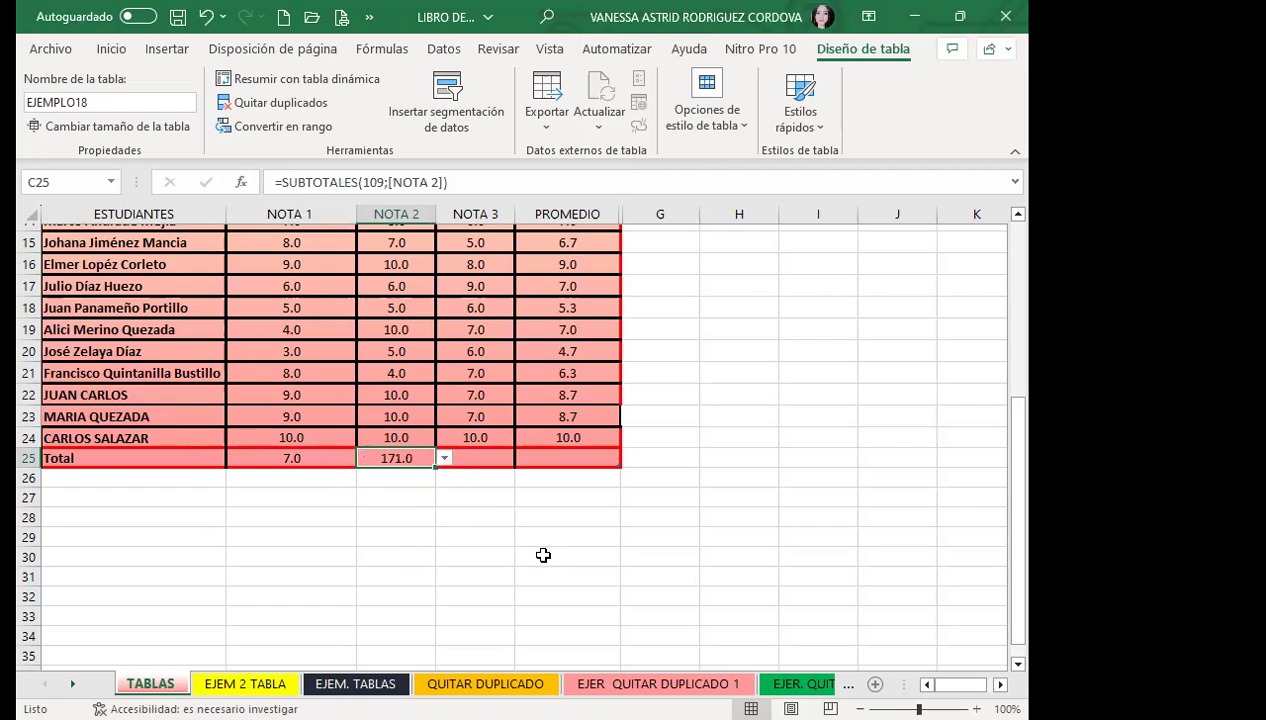
Count the NOTA 3 entries (22) and show the PROMEDIO maximum (10.0) in the Total row
{"action": "left_click", "coordinate": [467, 452]}
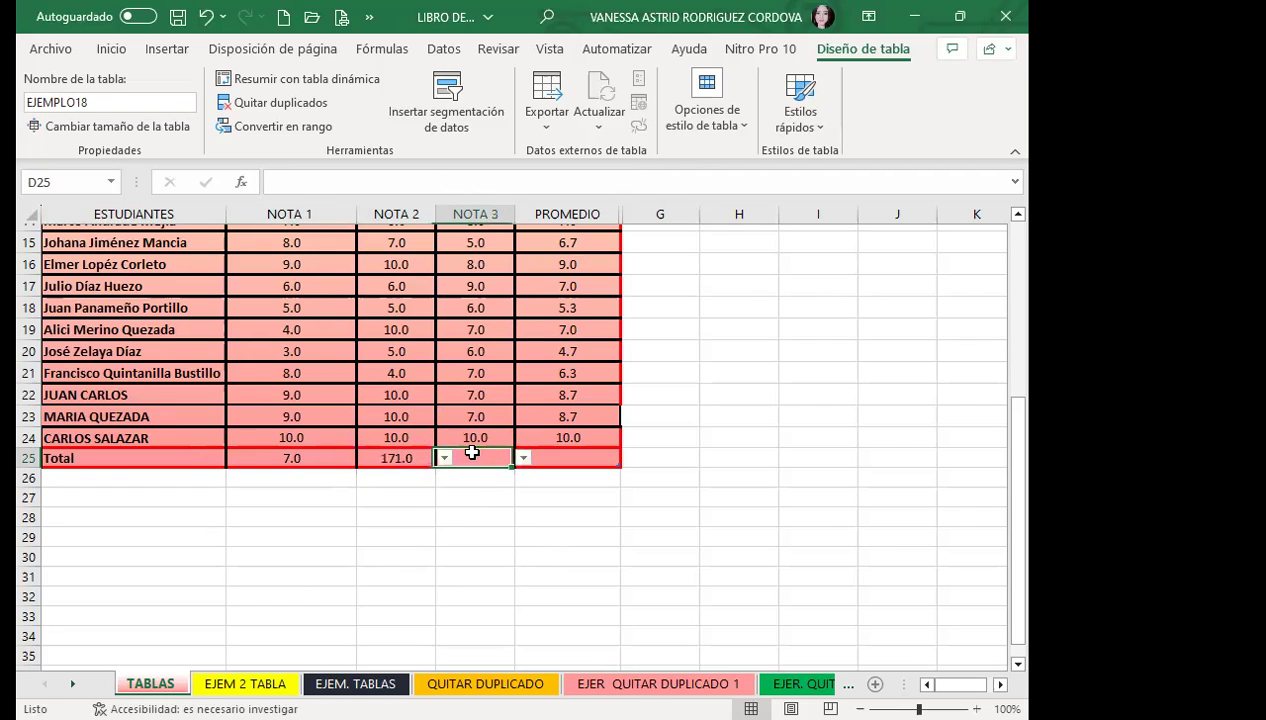
{"action": "left_click", "coordinate": [523, 457]}
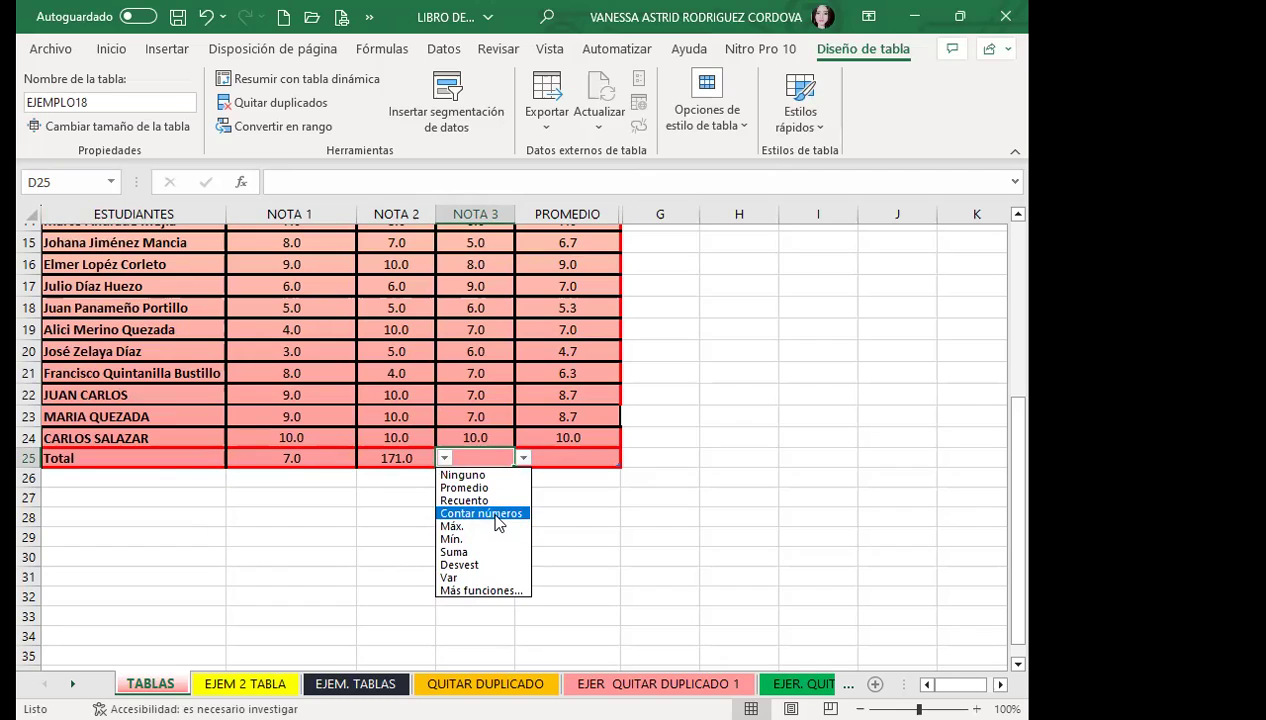
{"action": "left_click", "coordinate": [496, 515]}
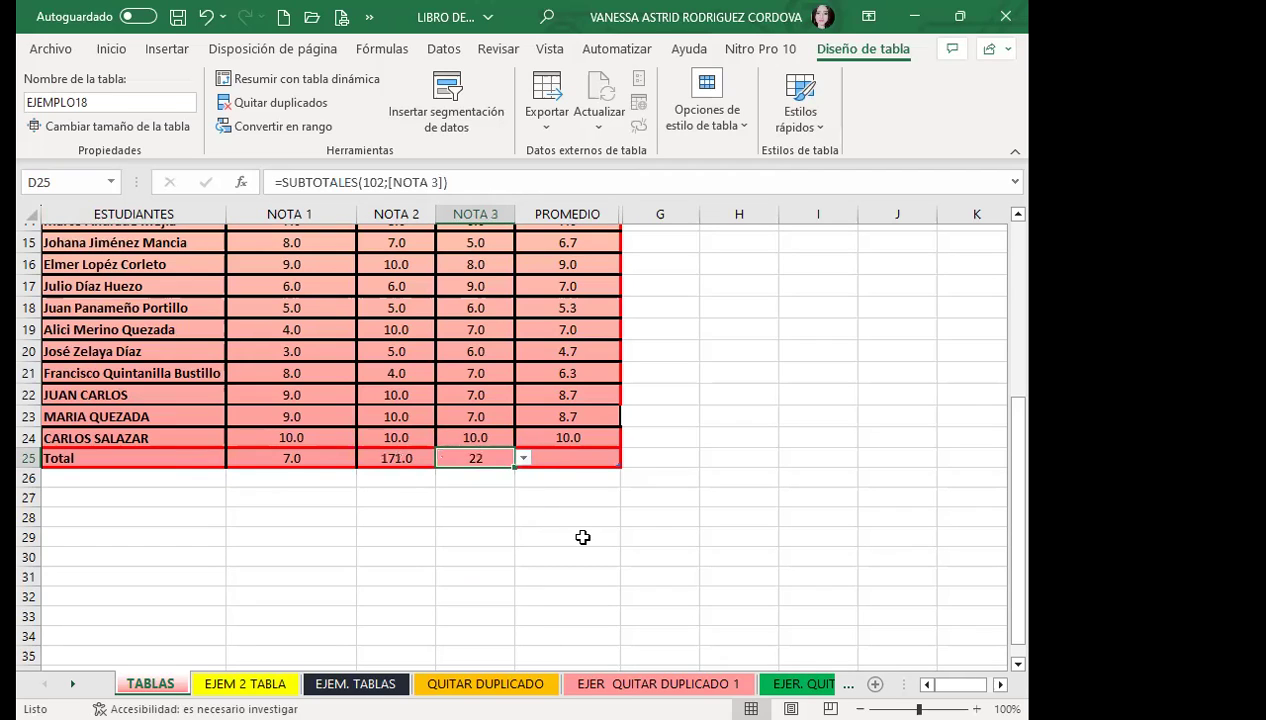
{"action": "left_click", "coordinate": [572, 459]}
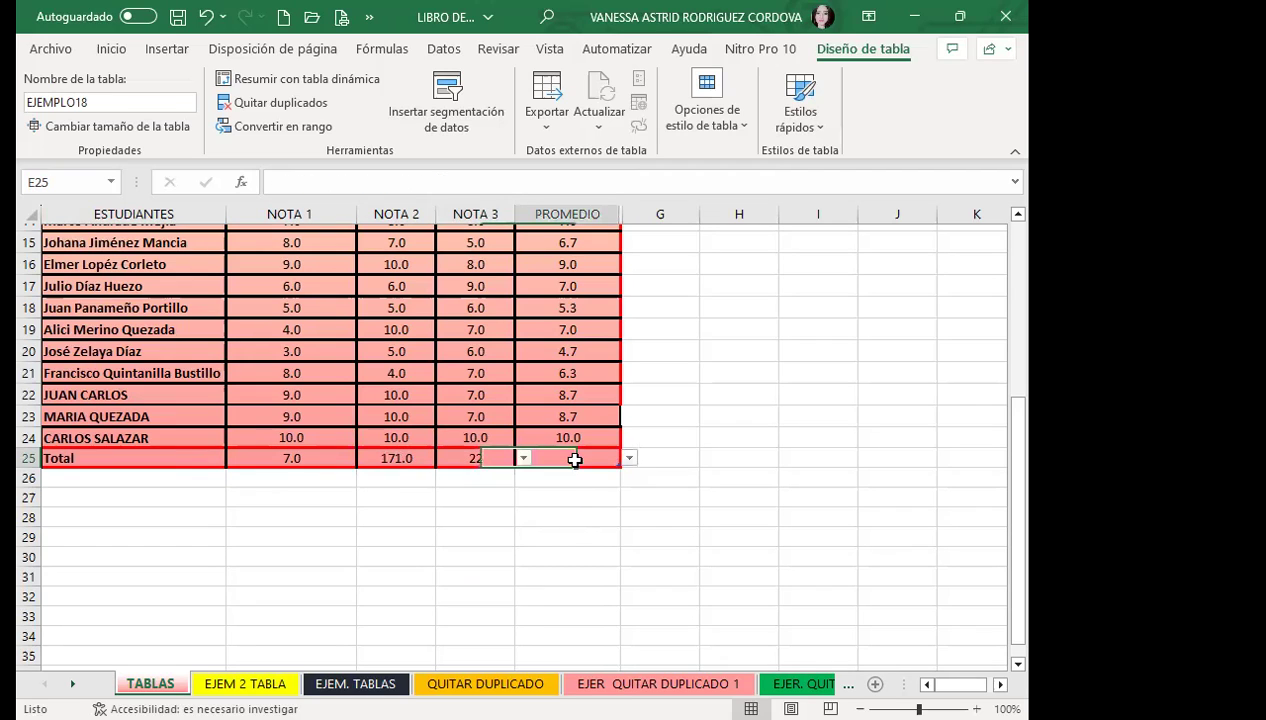
{"action": "left_click", "coordinate": [556, 416]}
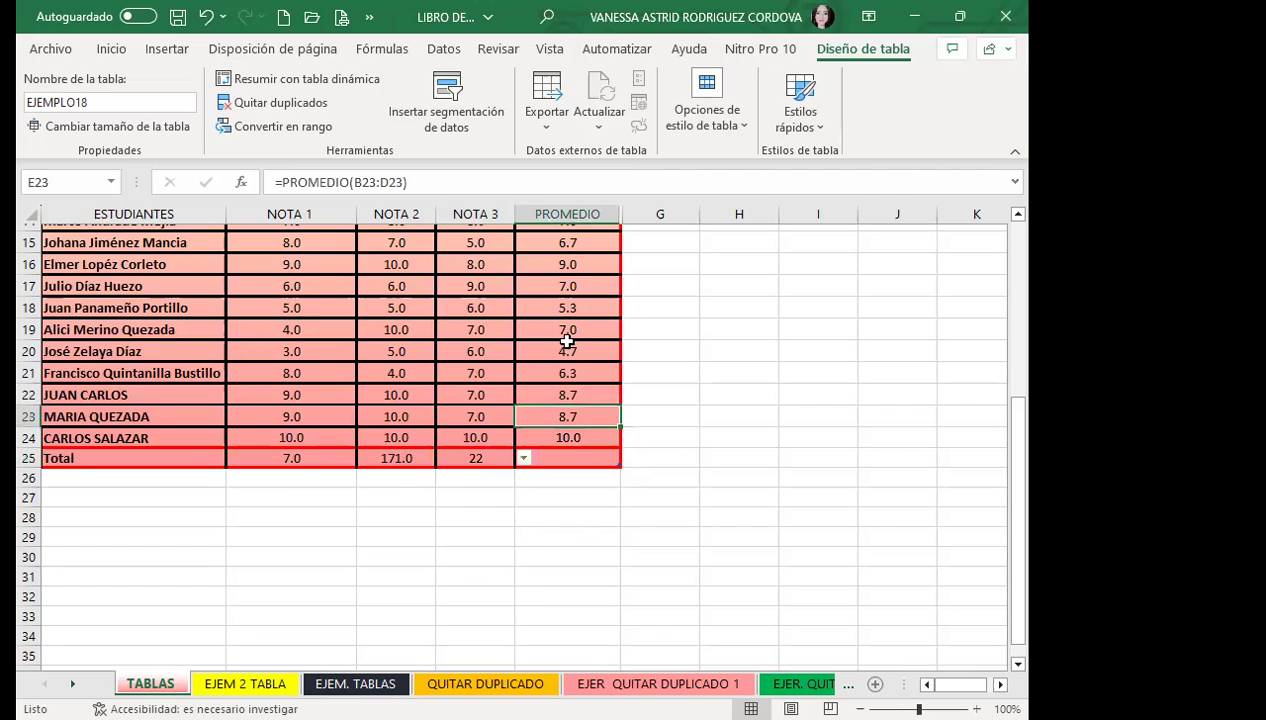
{"action": "left_click", "coordinate": [568, 458]}
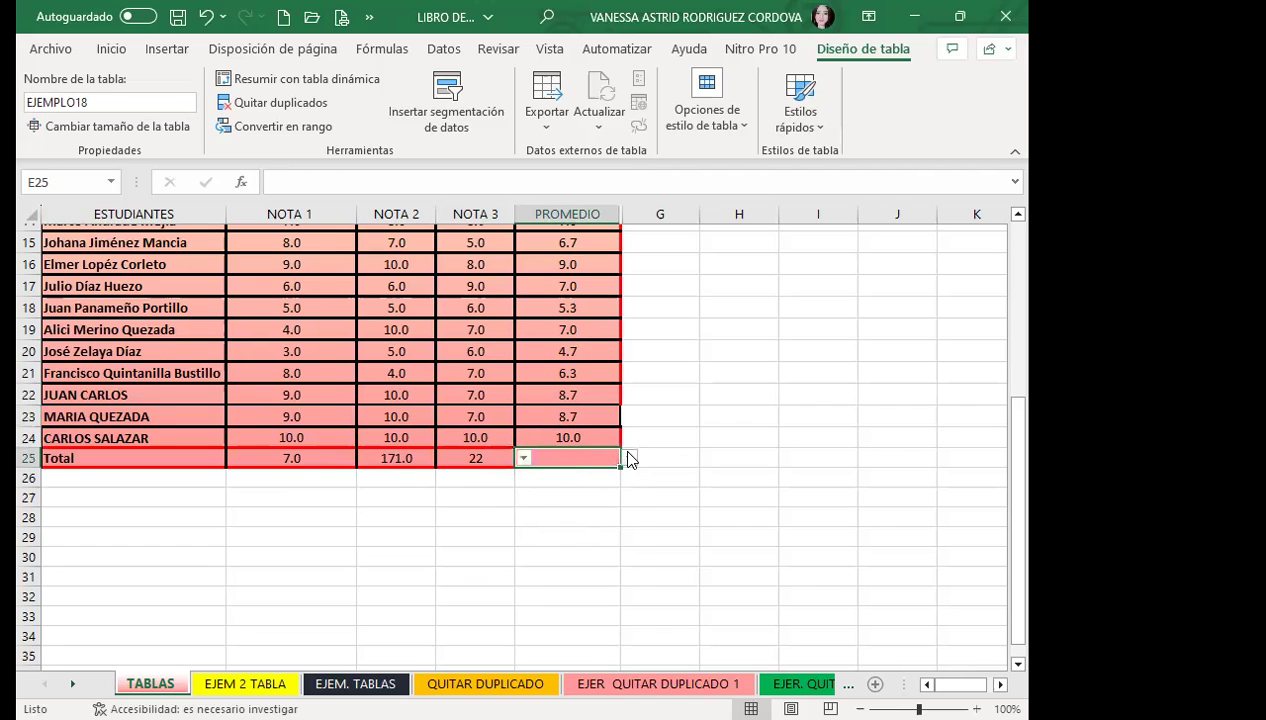
{"action": "left_click", "coordinate": [630, 458]}
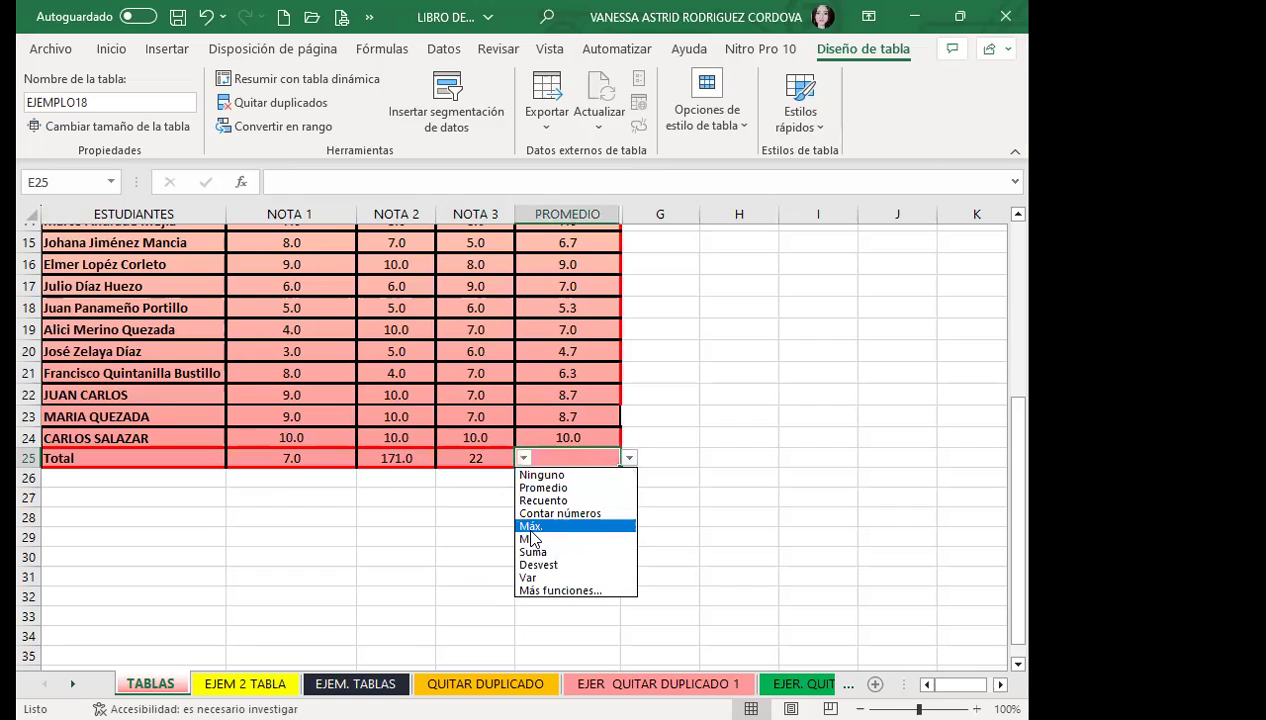
{"action": "key", "text": "Return"}
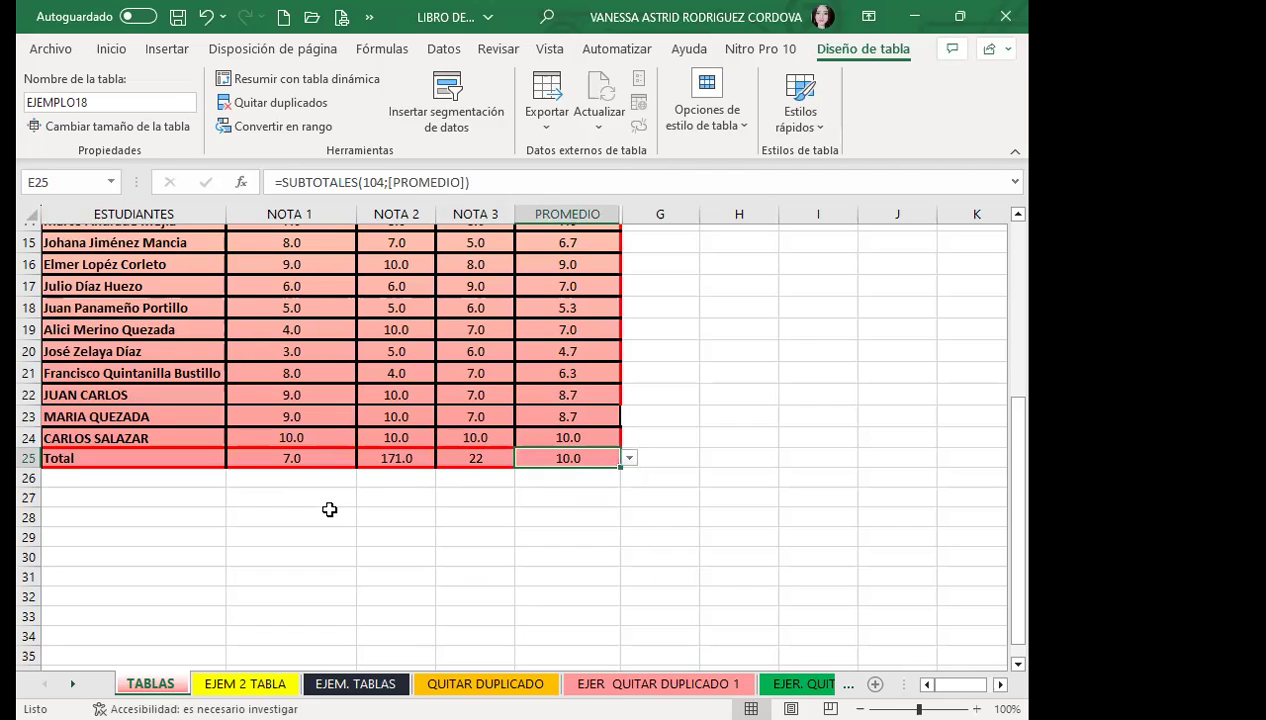
{"action": "left_click", "coordinate": [268, 456]}
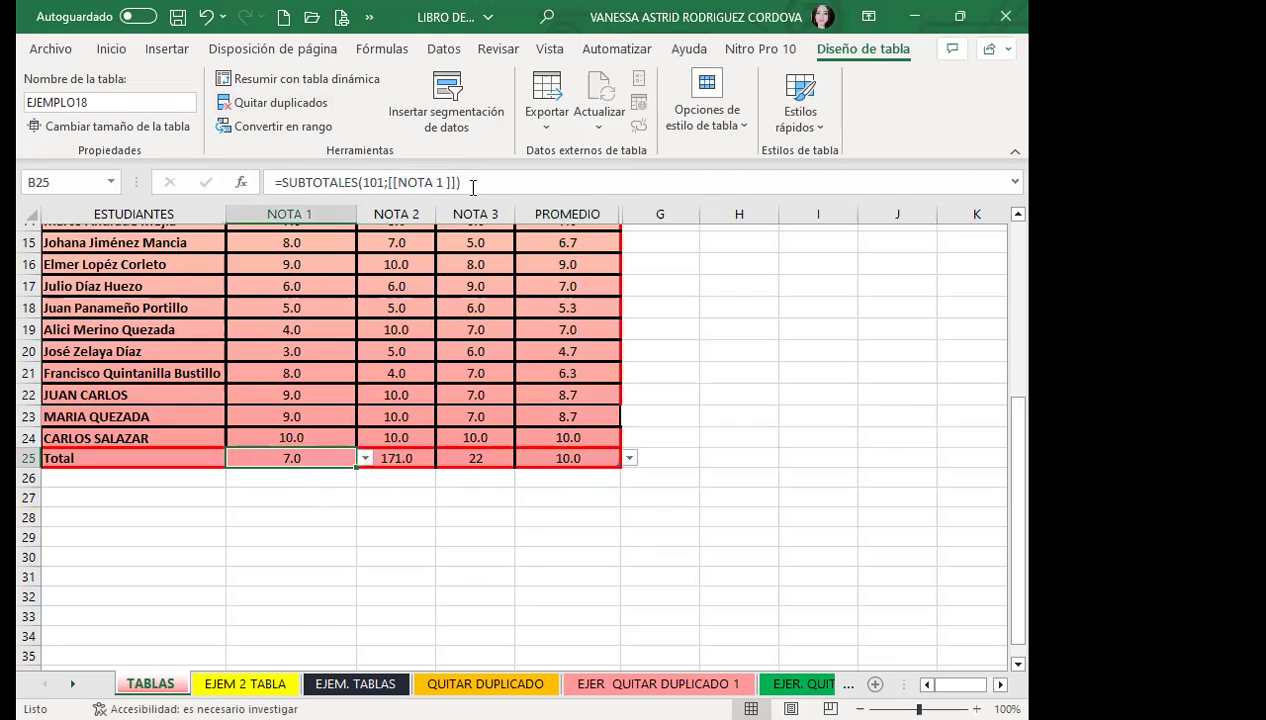
{"action": "left_click", "coordinate": [395, 455]}
{"action": "left_click", "coordinate": [470, 452]}
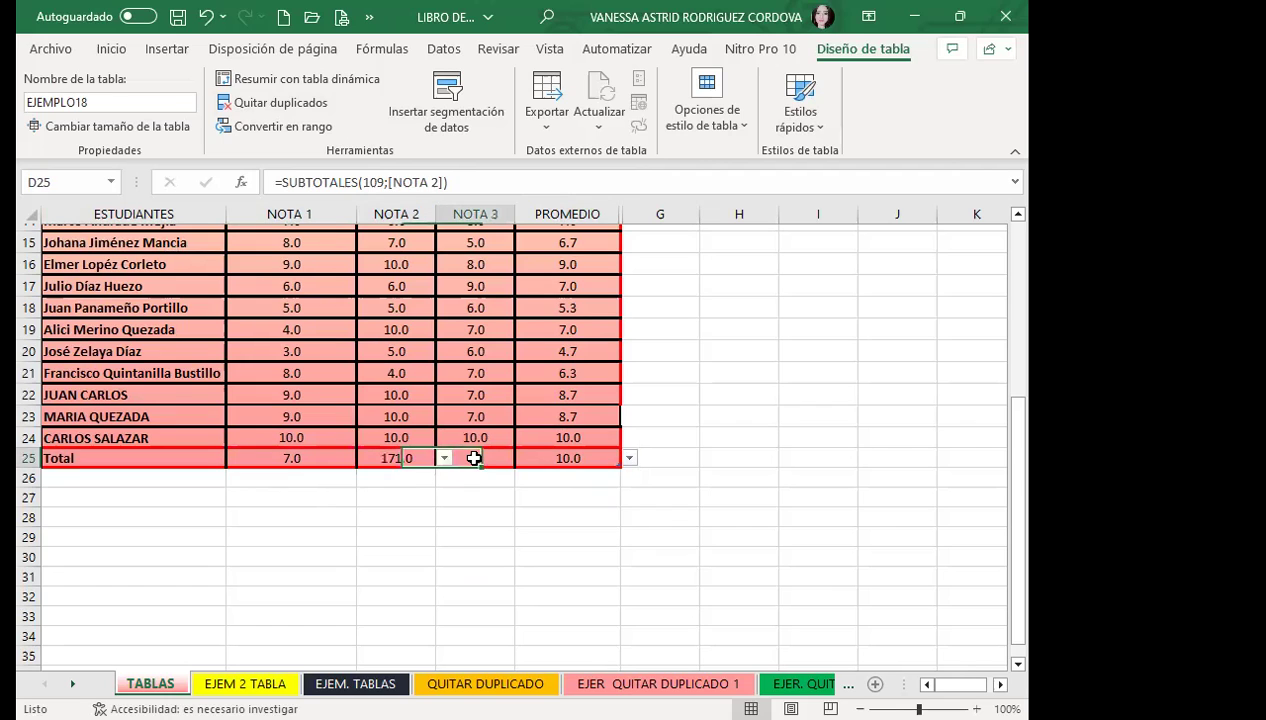
{"action": "left_click", "coordinate": [545, 457]}
{"action": "left_click", "coordinate": [323, 457]}
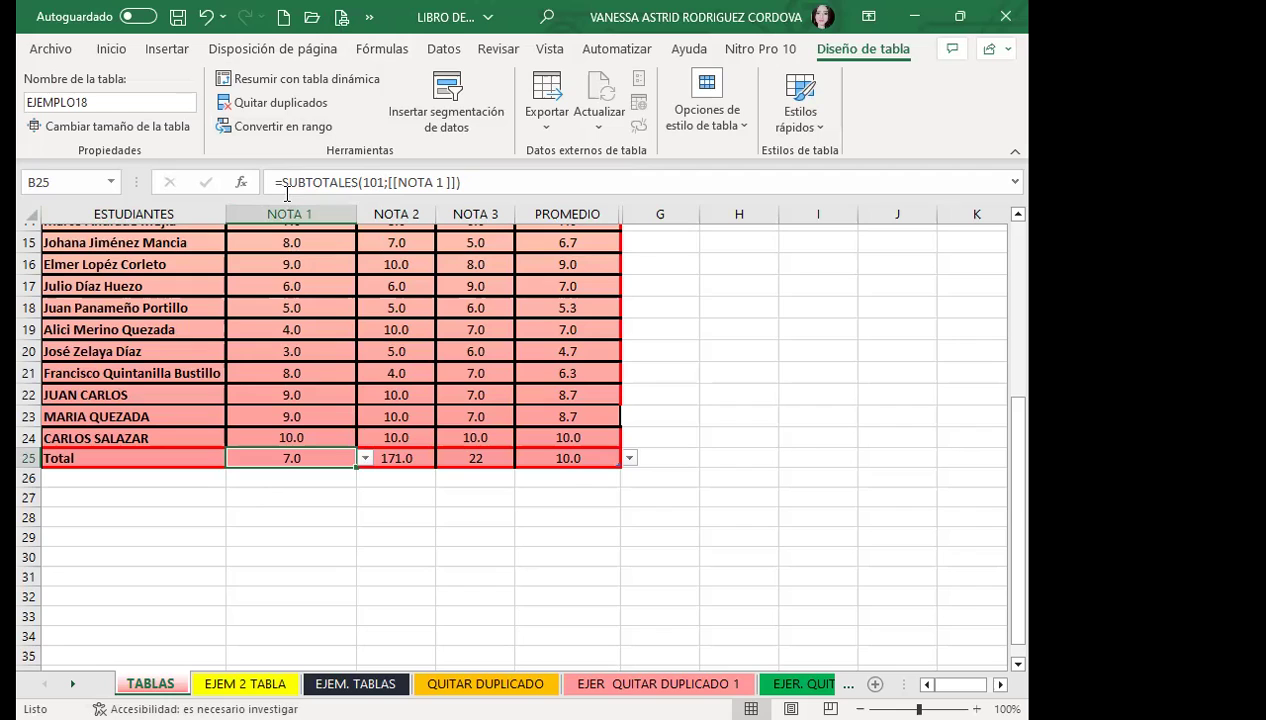
{"action": "scroll", "coordinate": [238, 436], "scroll_direction": "down", "scroll_amount": 2}
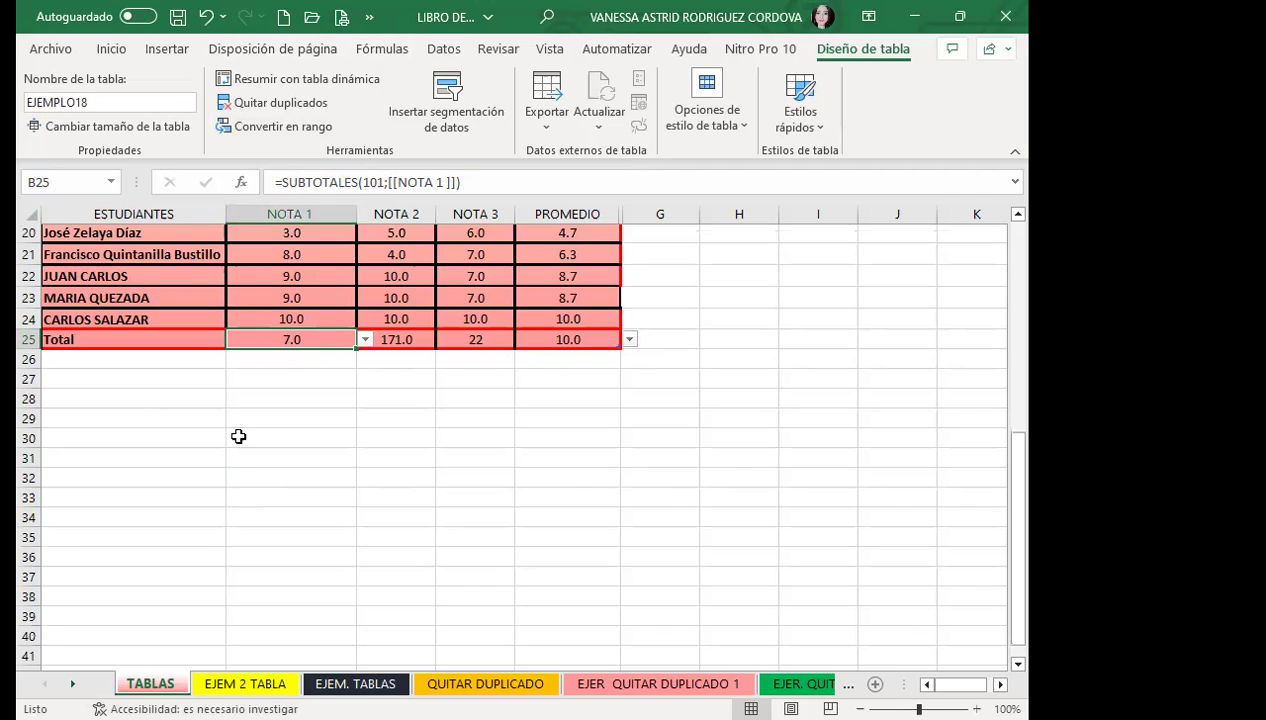
{"action": "left_click", "coordinate": [365, 340]}
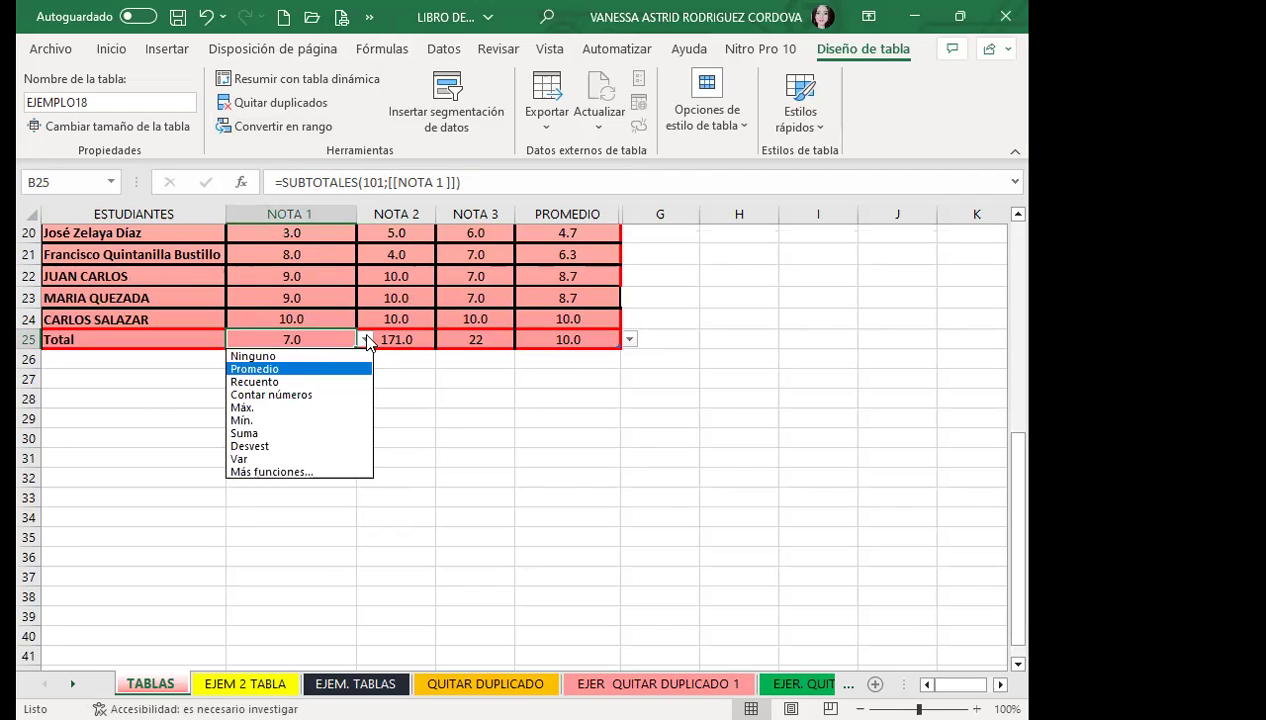
{"action": "key", "text": "Escape"}
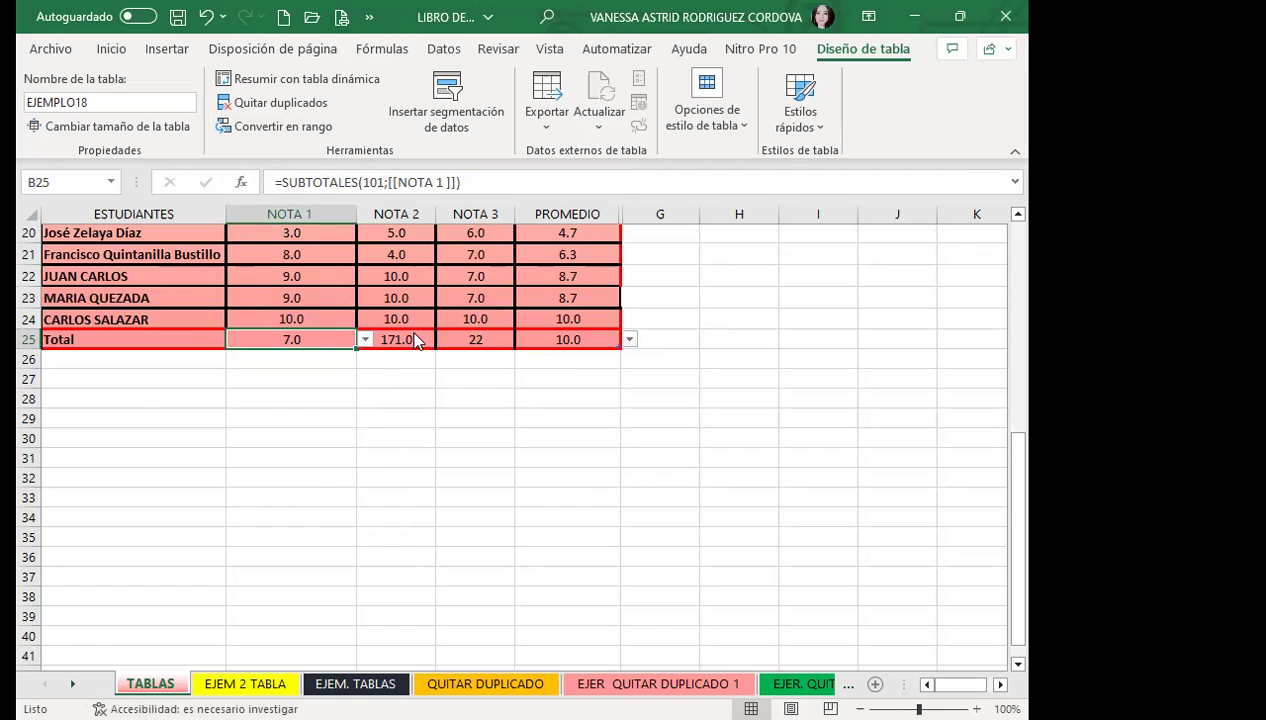
{"action": "left_click", "coordinate": [417, 340]}
{"action": "left_click", "coordinate": [444, 341]}
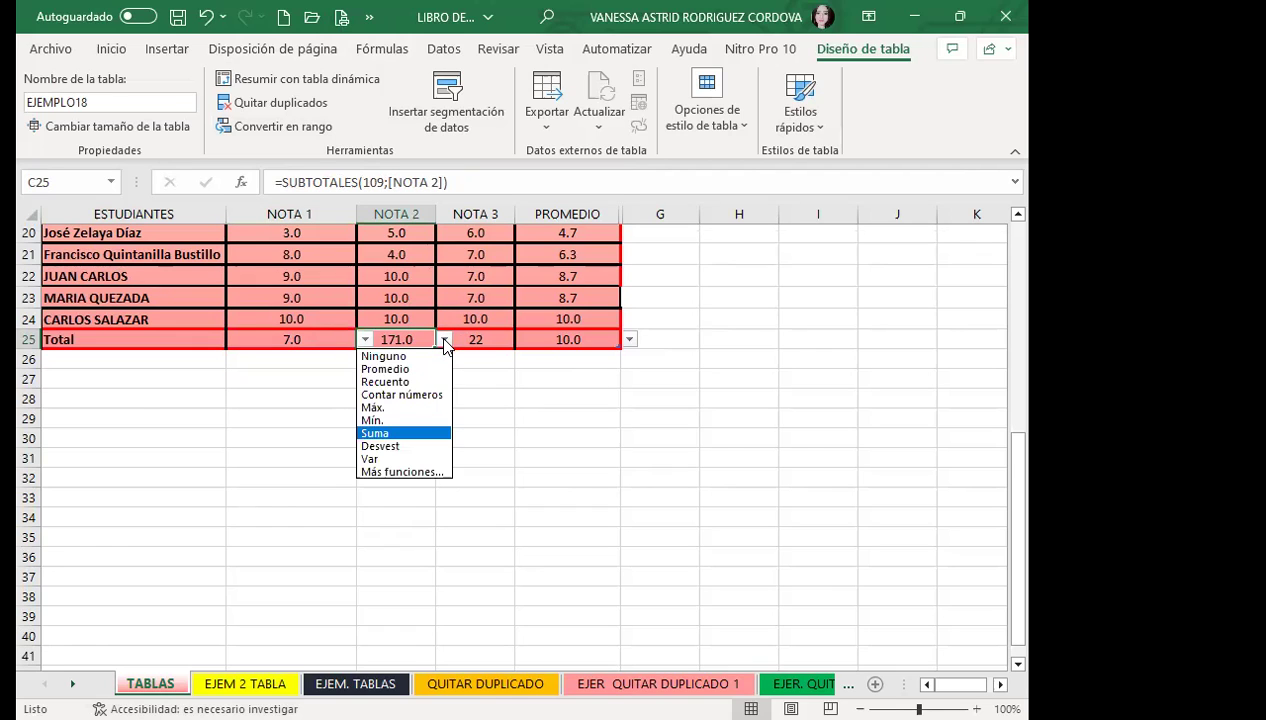
{"action": "left_click", "coordinate": [401, 341]}
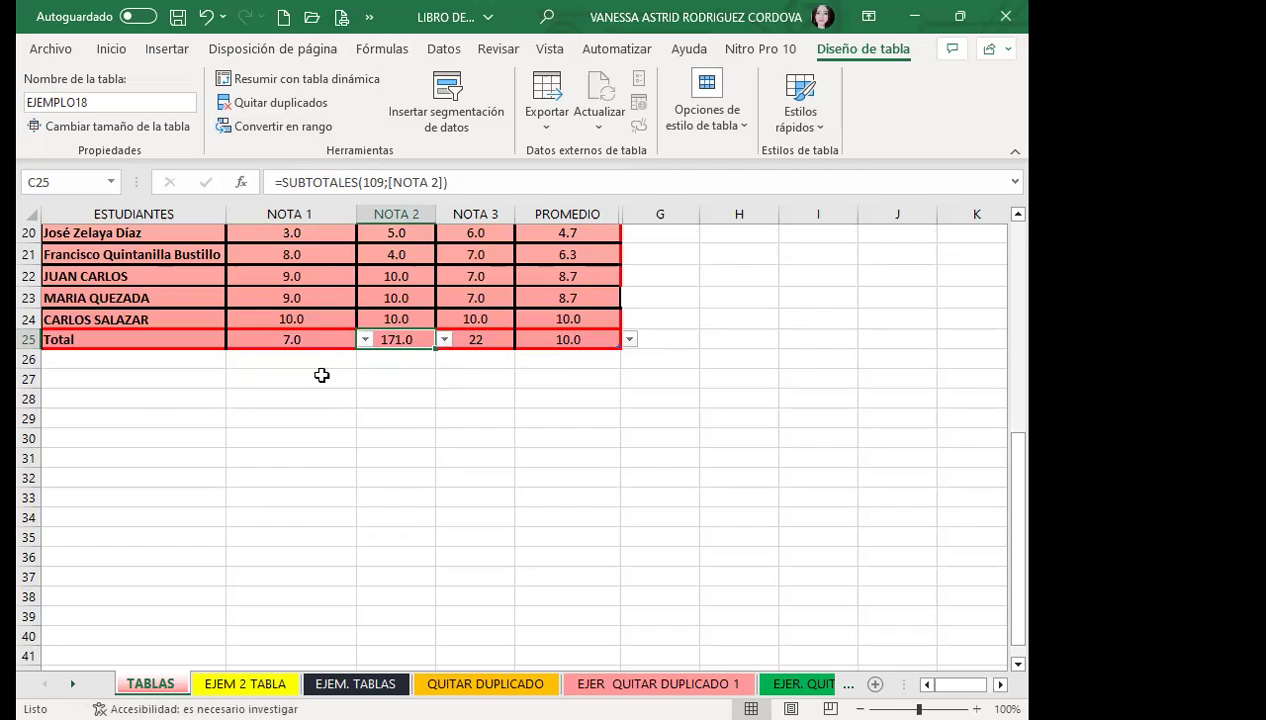
{"action": "scroll", "coordinate": [321, 375], "scroll_direction": "up", "scroll_amount": 3}
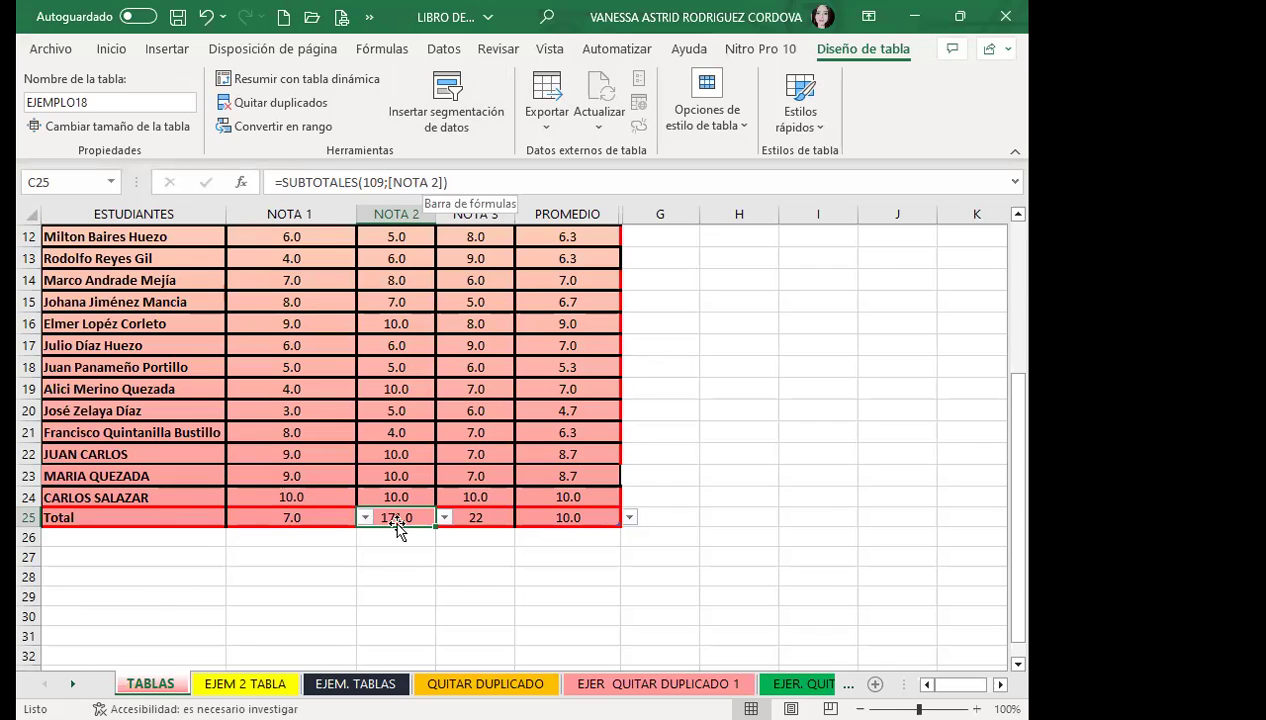
{"action": "left_click", "coordinate": [580, 517]}
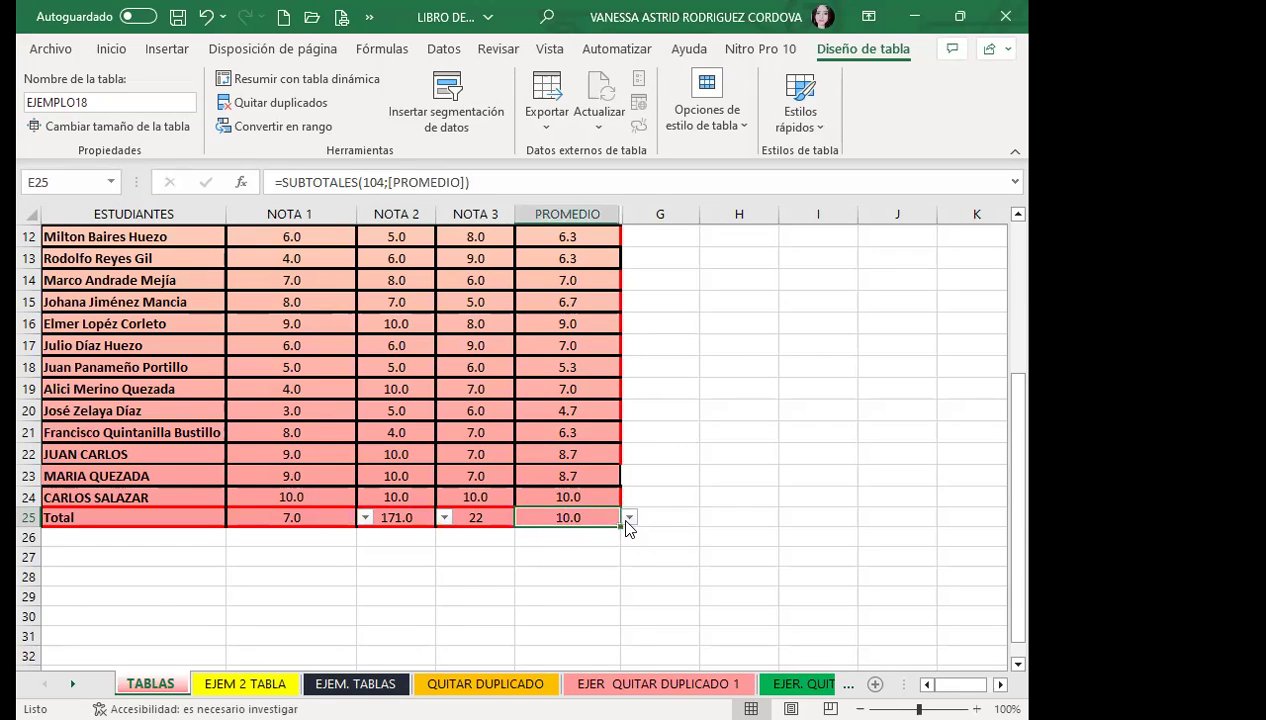
{"action": "left_click", "coordinate": [629, 518]}
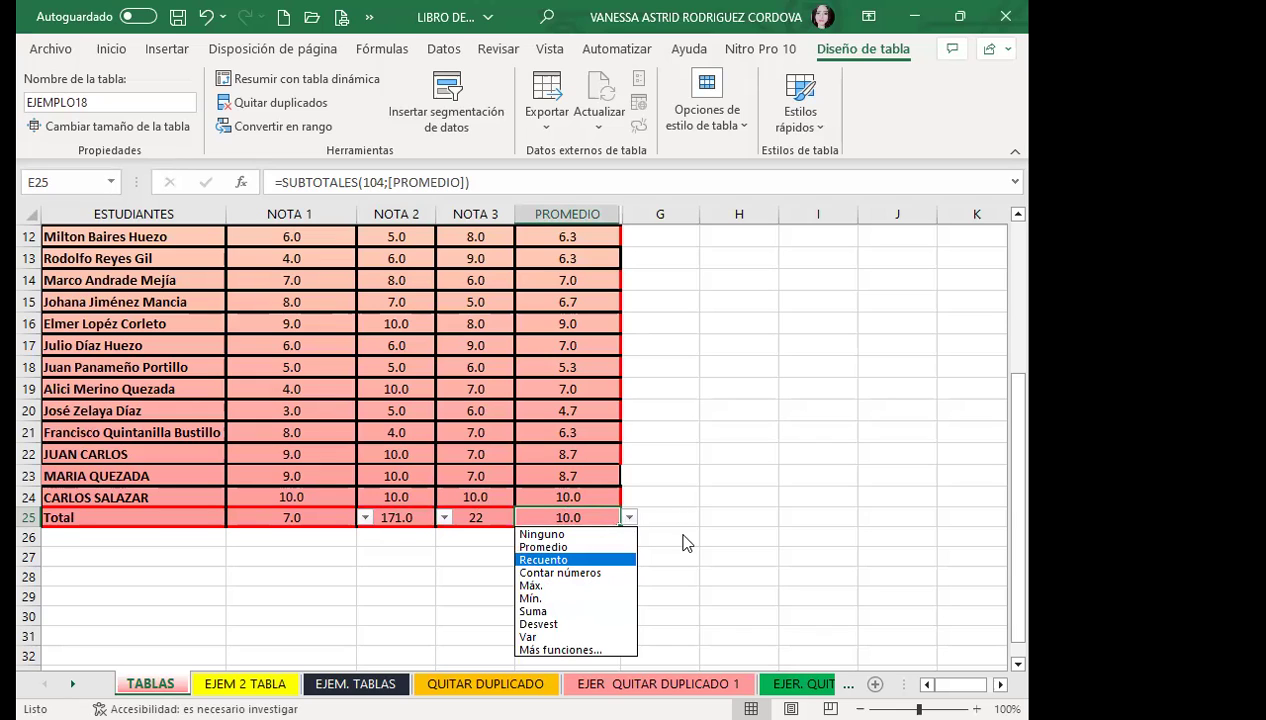
{"action": "left_click", "coordinate": [629, 518]}
{"action": "left_click", "coordinate": [629, 518]}
{"action": "left_click", "coordinate": [539, 518]}
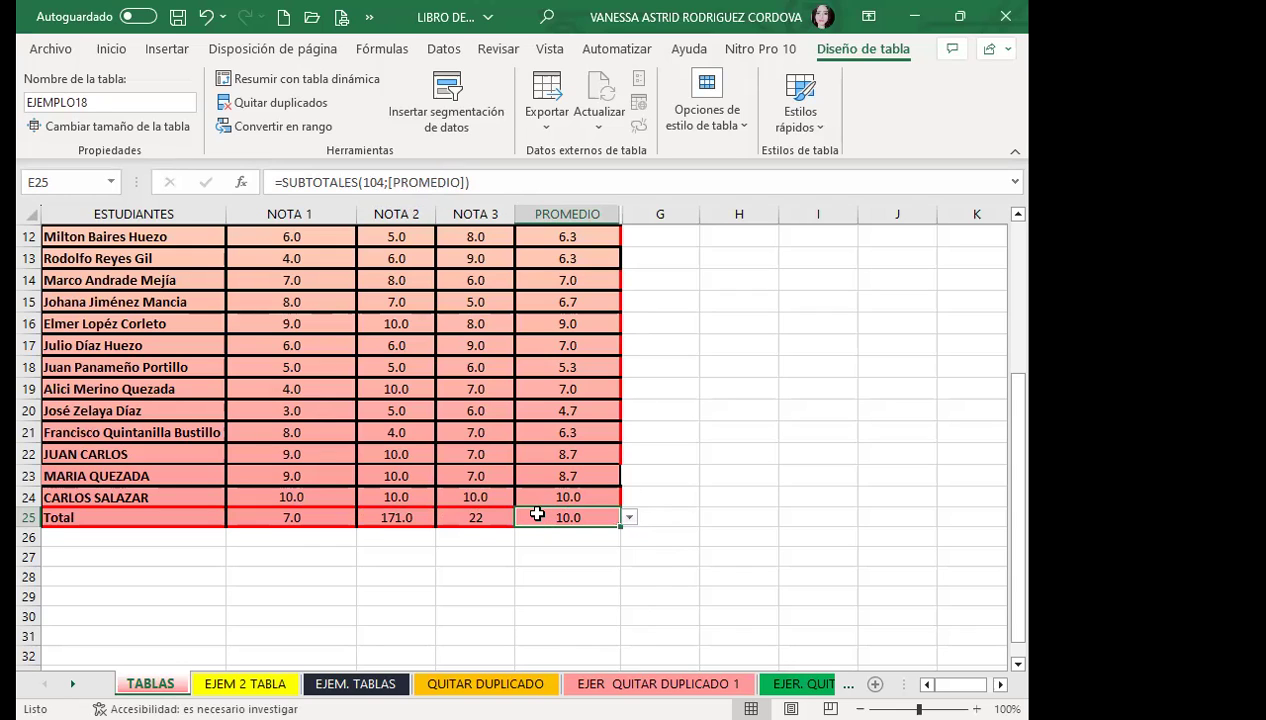
{"action": "left_click", "coordinate": [482, 515]}
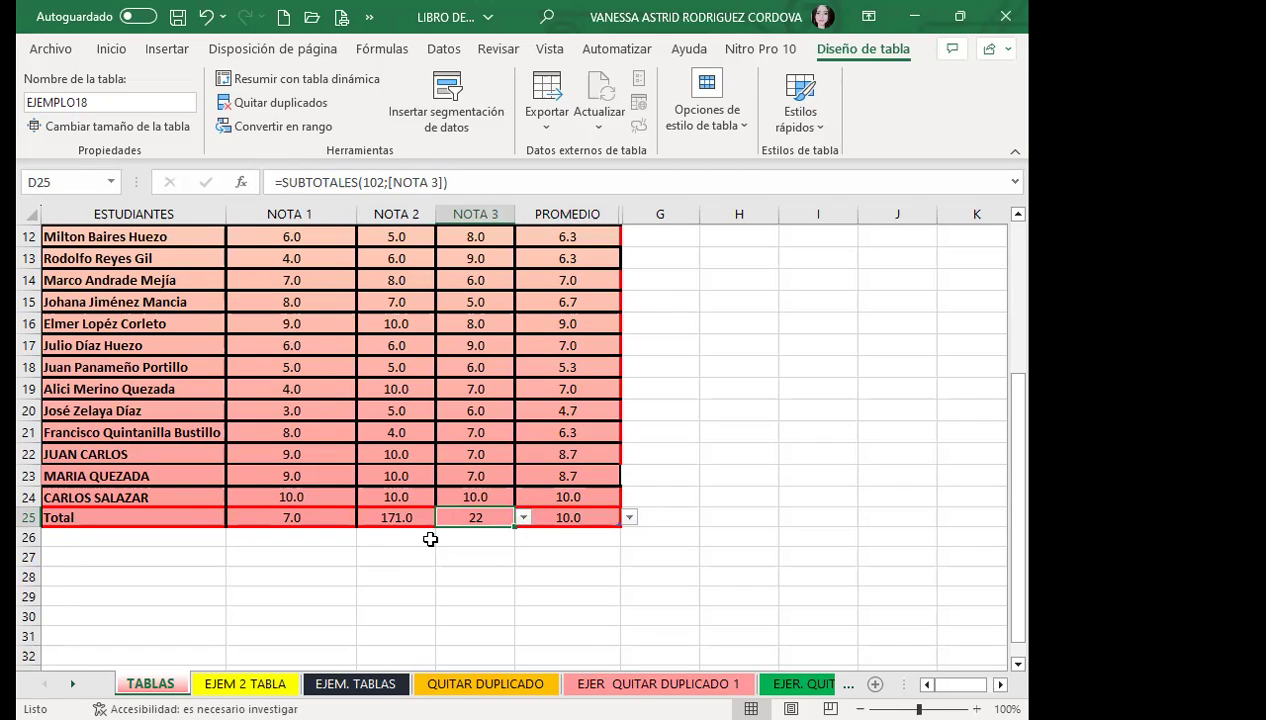
{"action": "left_click", "coordinate": [193, 511]}
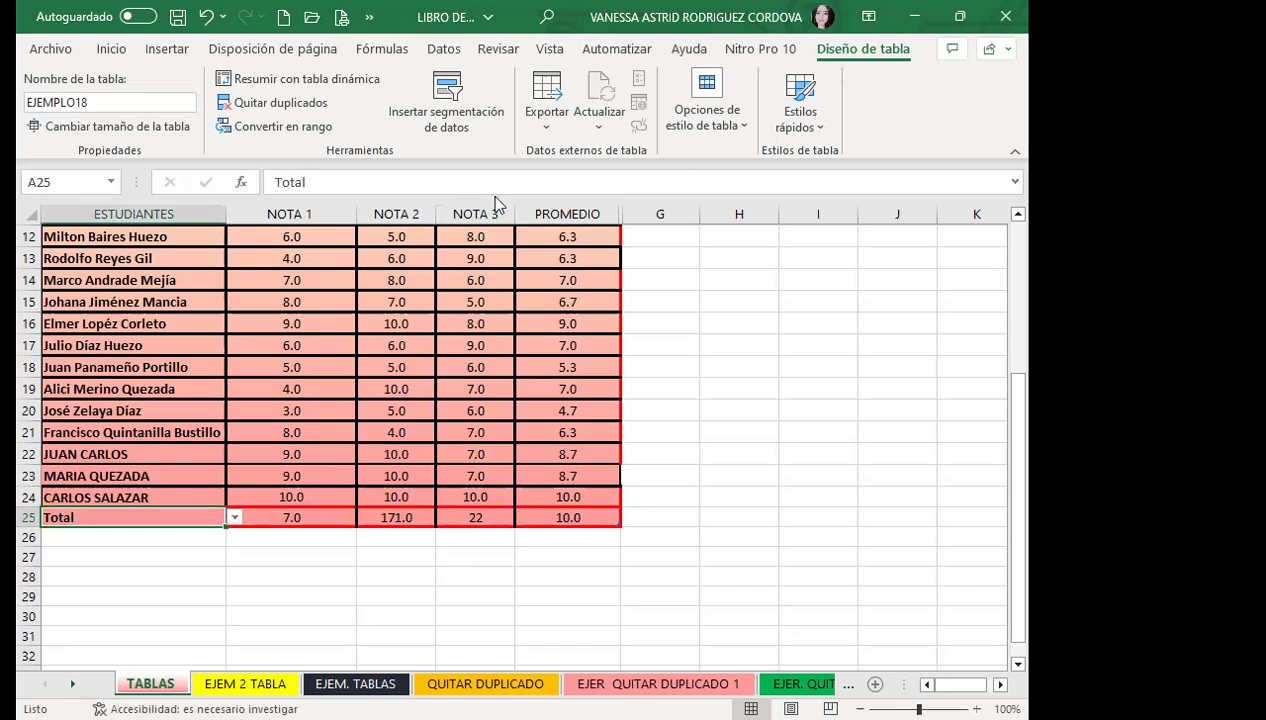
{"action": "left_click", "coordinate": [735, 141]}
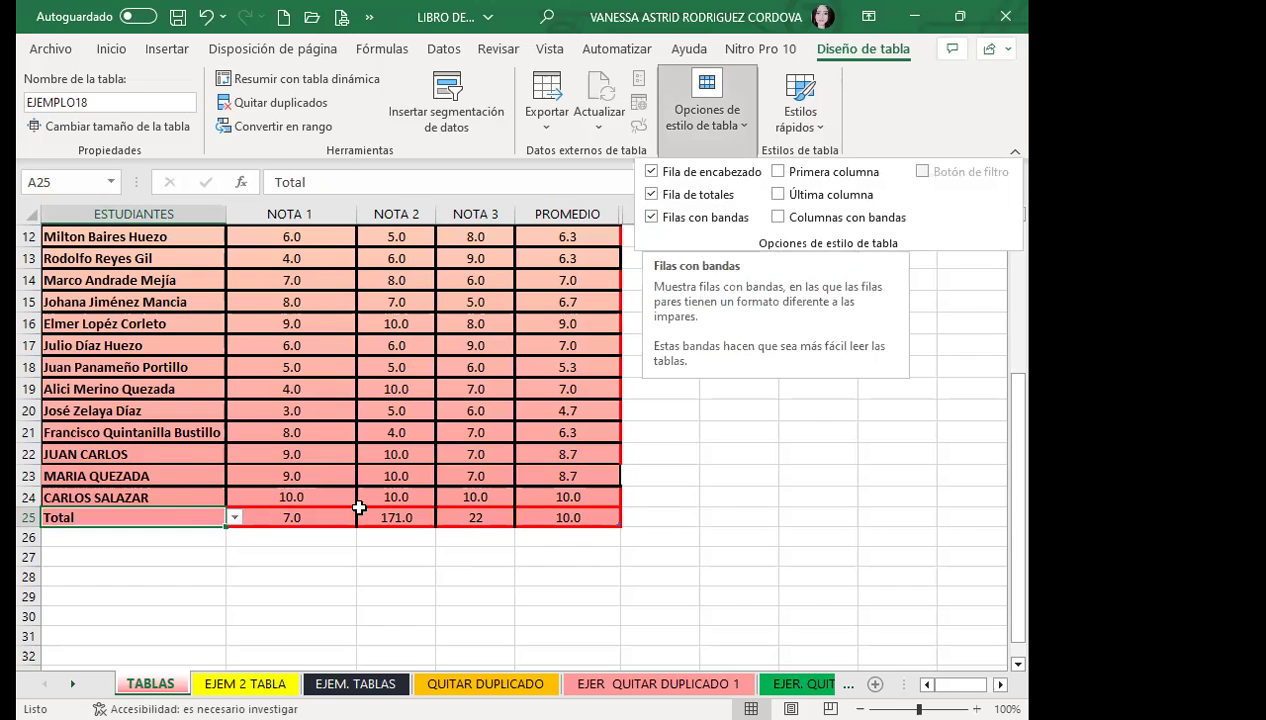
{"action": "left_click", "coordinate": [438, 517]}
{"action": "left_click", "coordinate": [438, 517]}
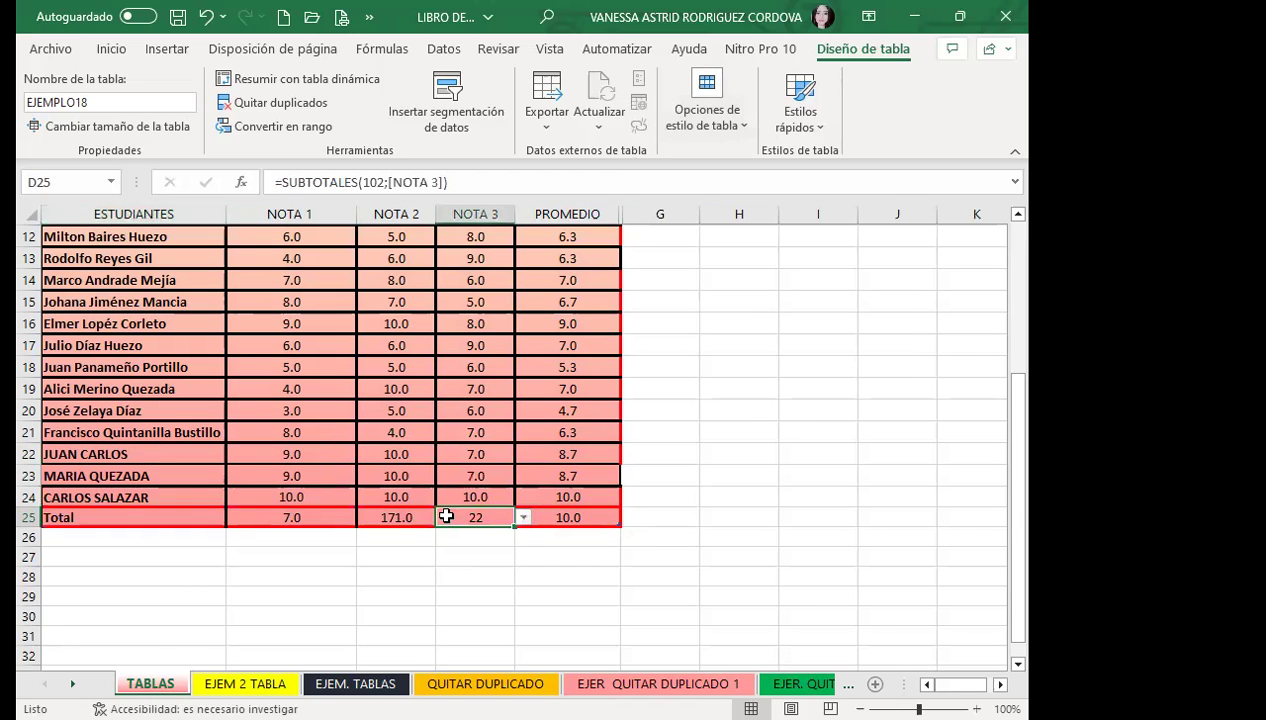
{"action": "left_click", "coordinate": [216, 510]}
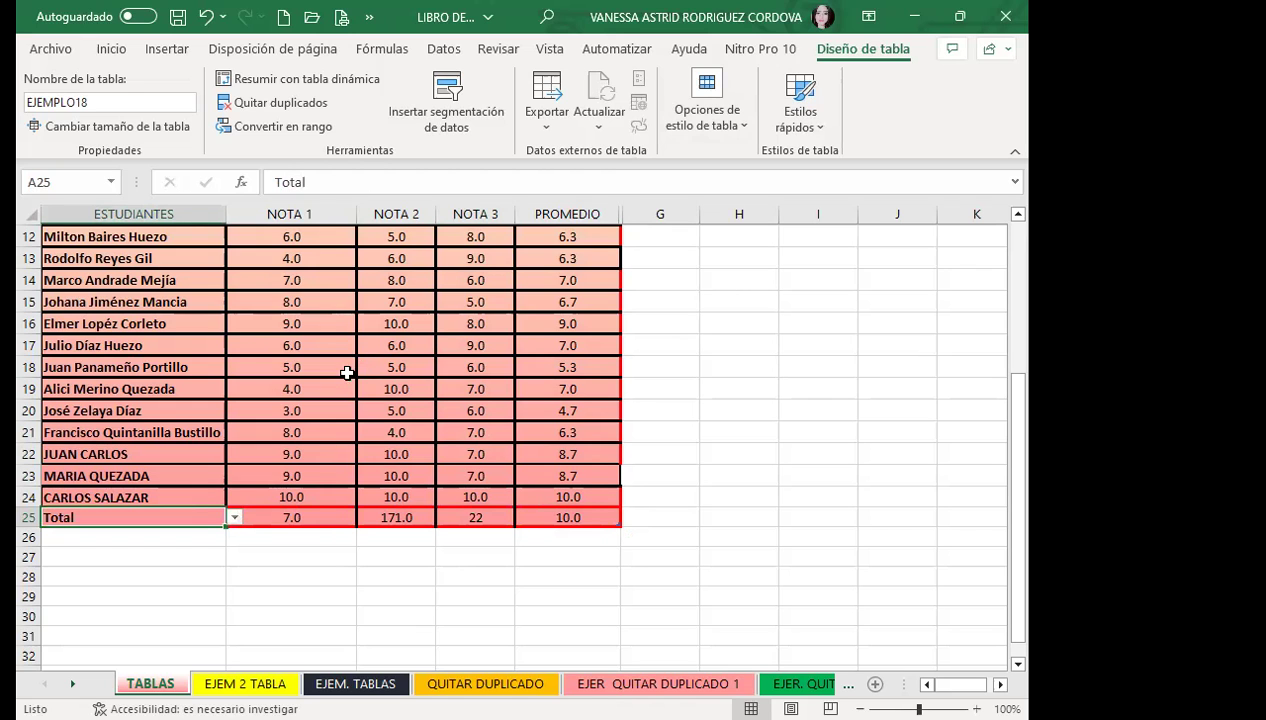
{"action": "scroll", "coordinate": [330, 390], "scroll_direction": "up", "scroll_amount": 4}
Unhide column F (NOTA FINAL), check its formulas, and move to the EJEM 2 TABLA sheet
{"action": "left_click", "coordinate": [297, 408]}
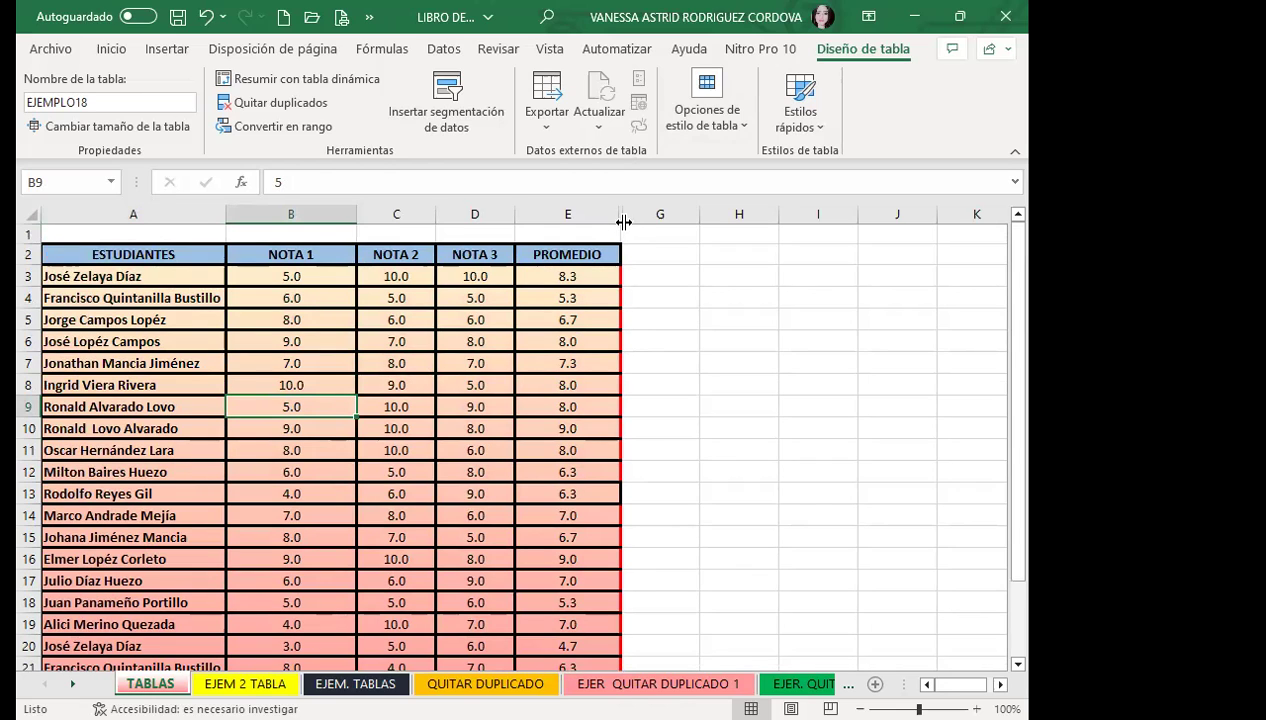
{"action": "left_click_drag", "start_coordinate": [679, 218], "coordinate": [737, 218]}
{"action": "left_click", "coordinate": [656, 298]}
{"action": "scroll", "coordinate": [657, 416], "scroll_direction": "down", "scroll_amount": 4}
{"action": "scroll", "coordinate": [657, 416], "scroll_direction": "down", "scroll_amount": 2}
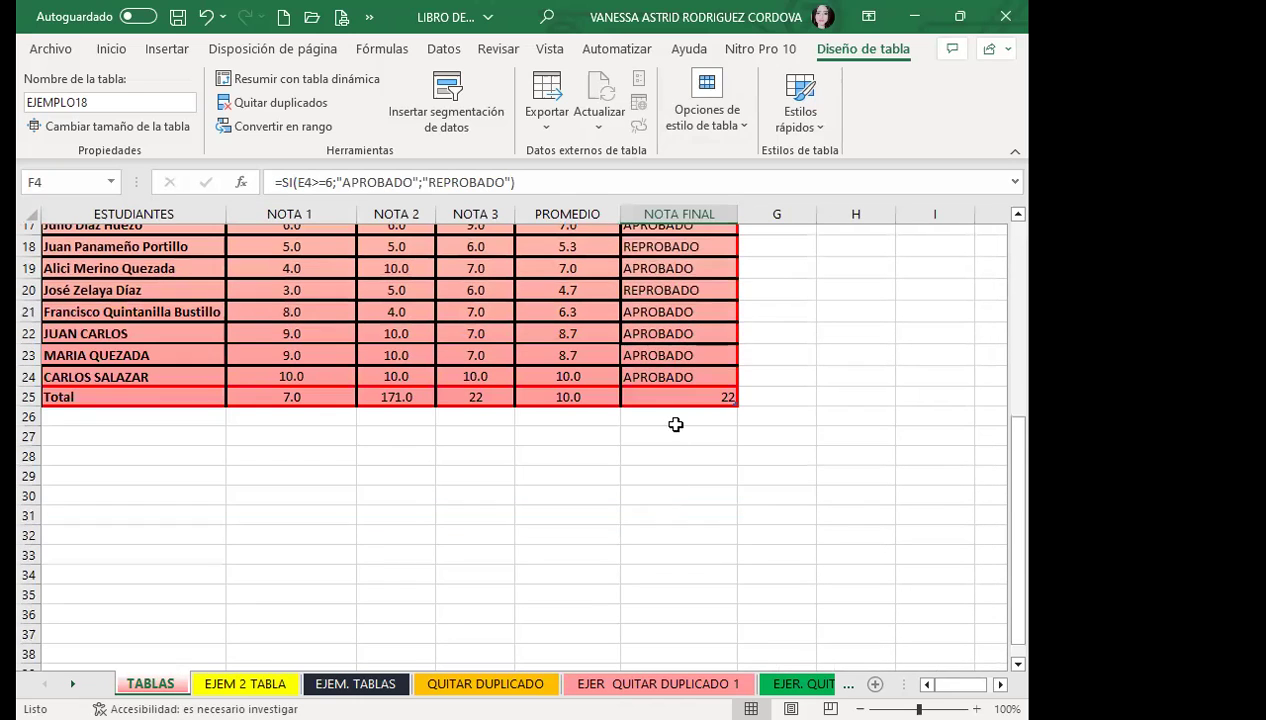
{"action": "left_click", "coordinate": [683, 396]}
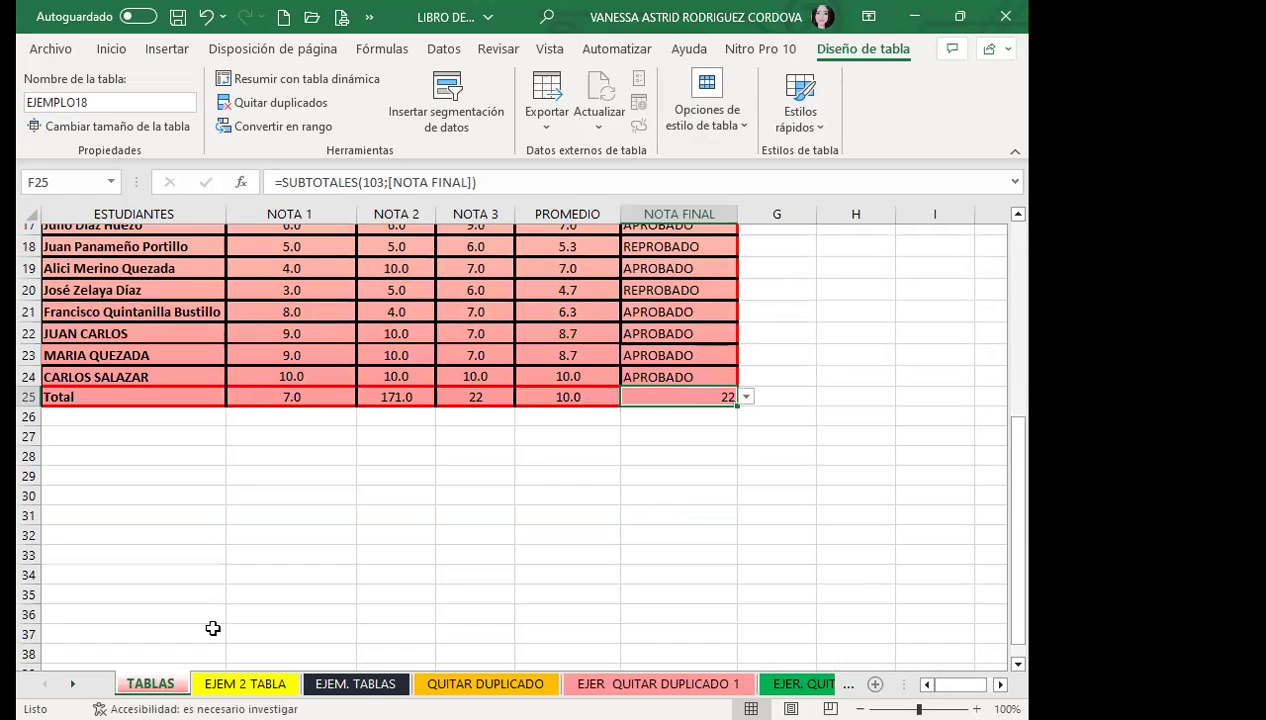
{"action": "left_click", "coordinate": [215, 684]}
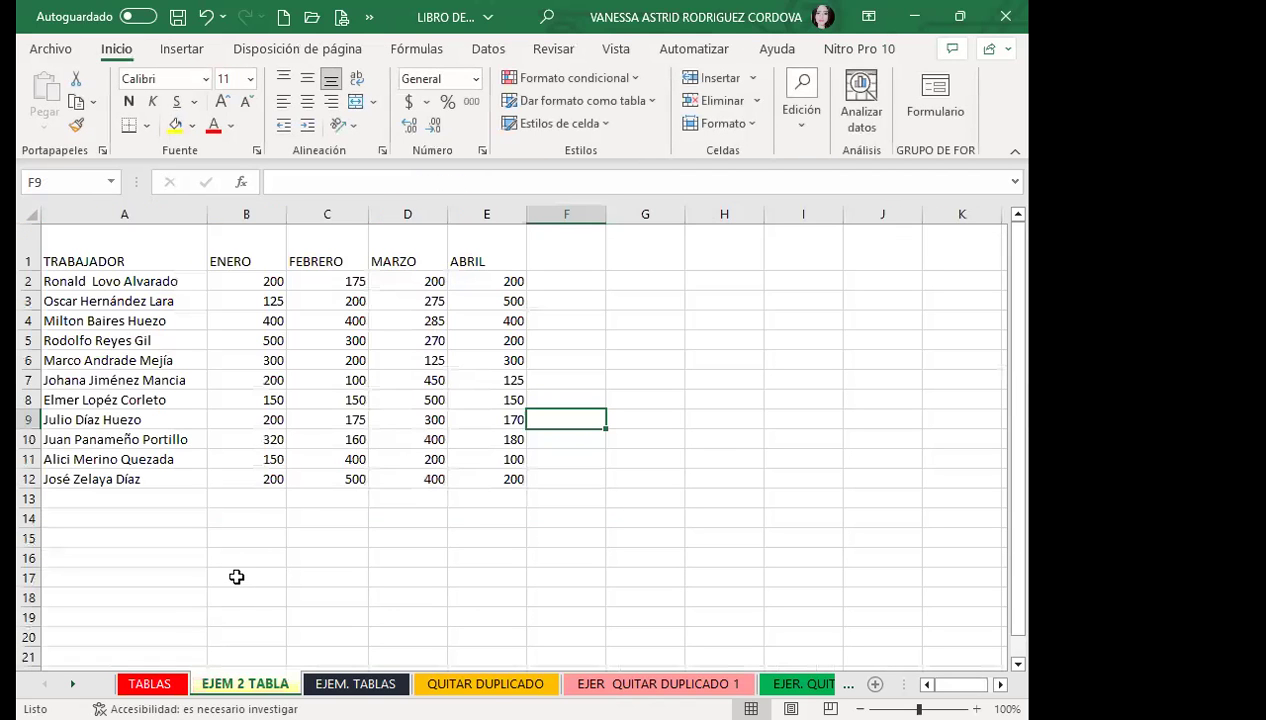
Format A1:E12 as a table with headers using the custom pink-to-blue style
{"action": "left_click", "coordinate": [236, 574]}
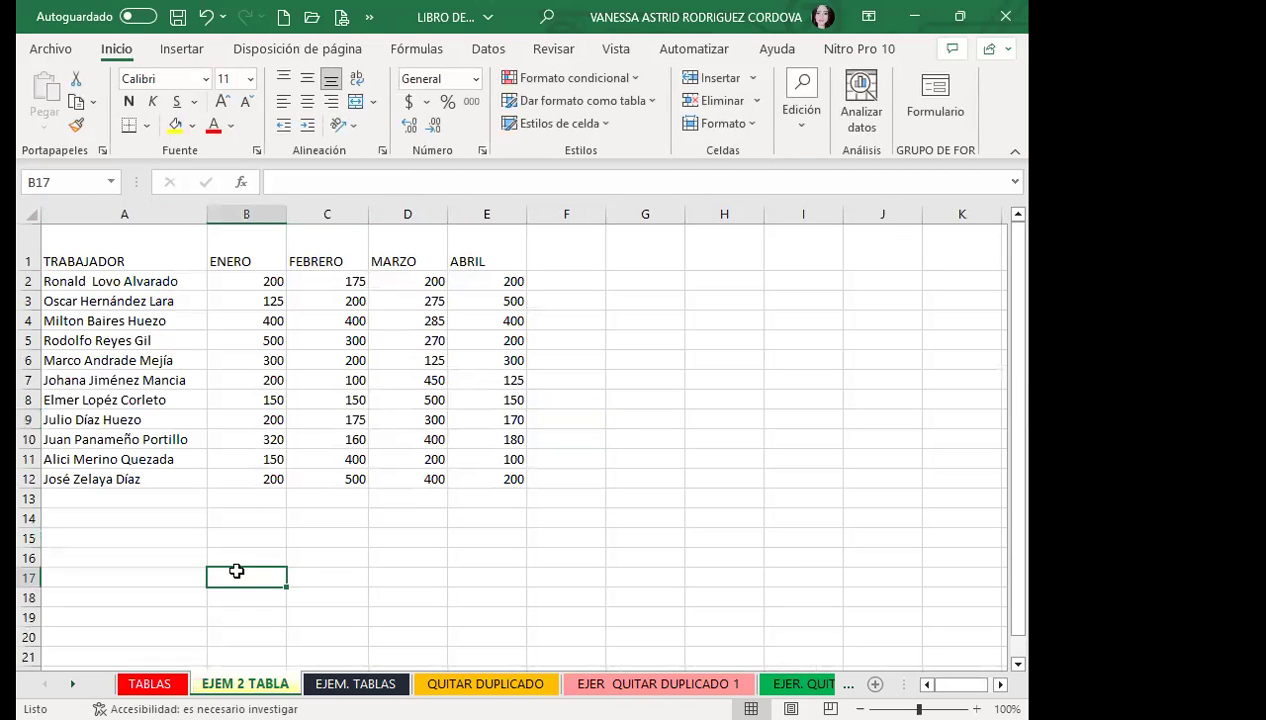
{"action": "left_click", "coordinate": [213, 306]}
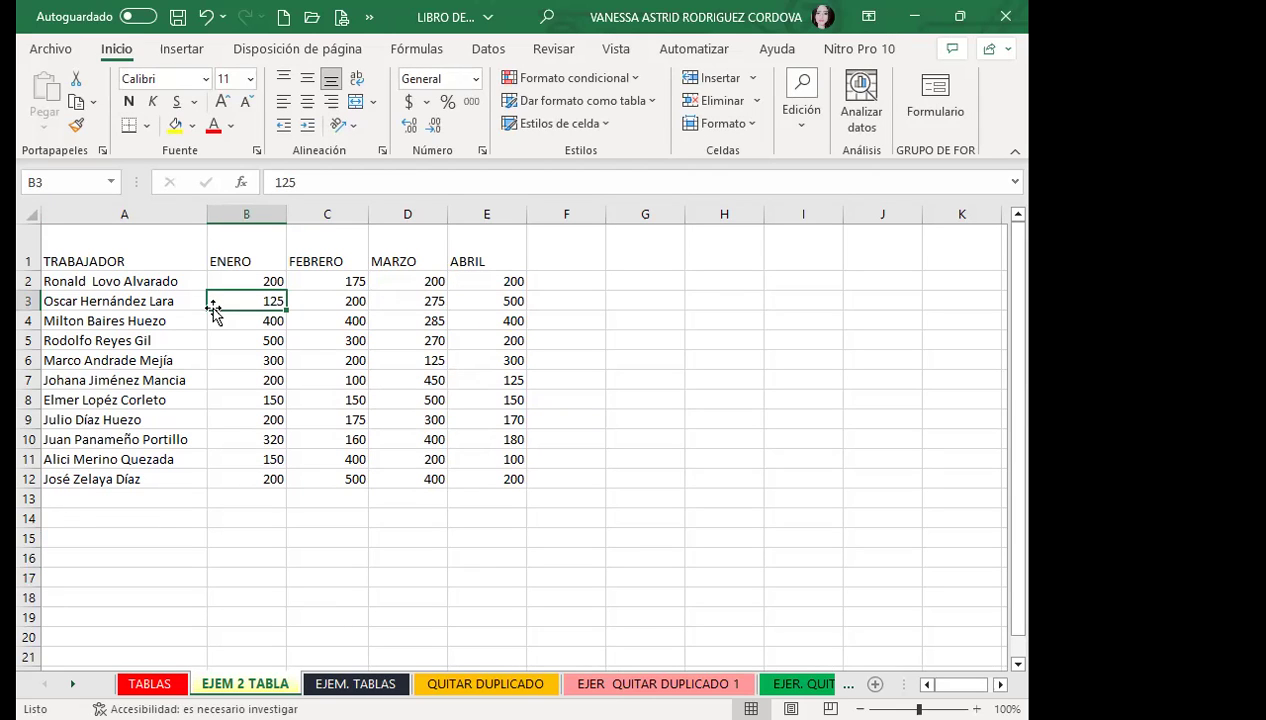
{"action": "left_click", "coordinate": [650, 103]}
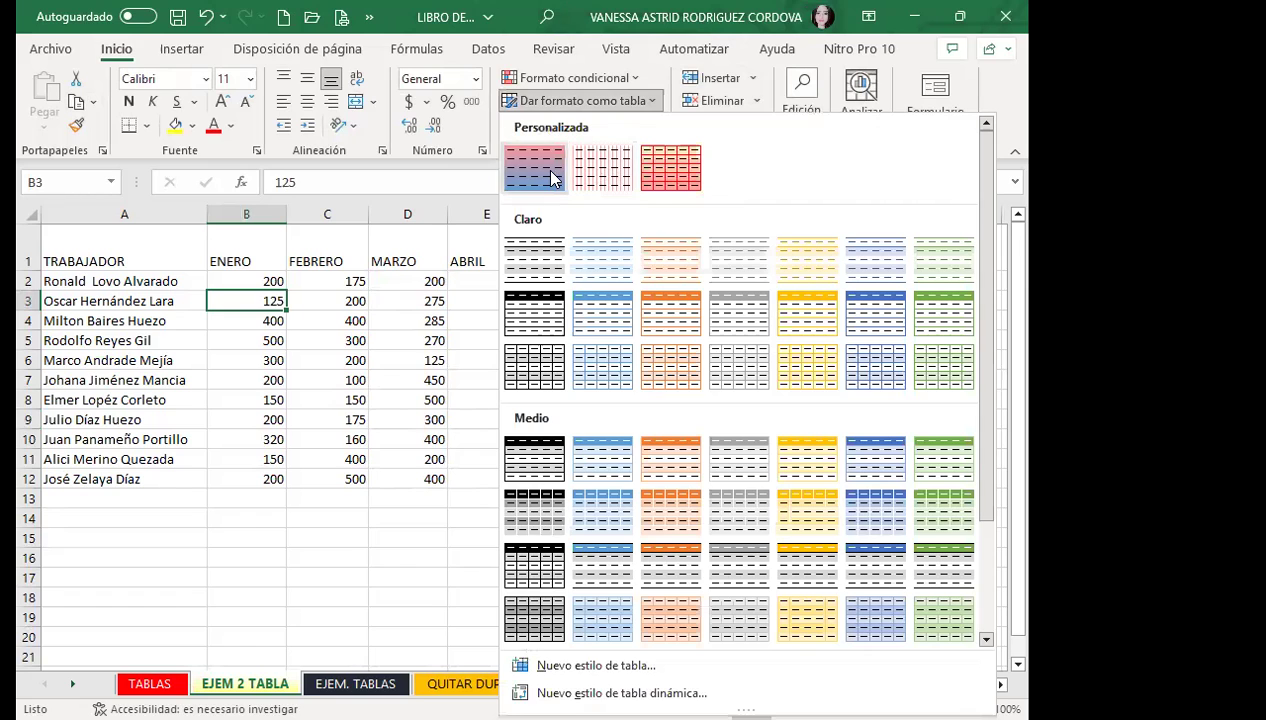
{"action": "left_click", "coordinate": [516, 465]}
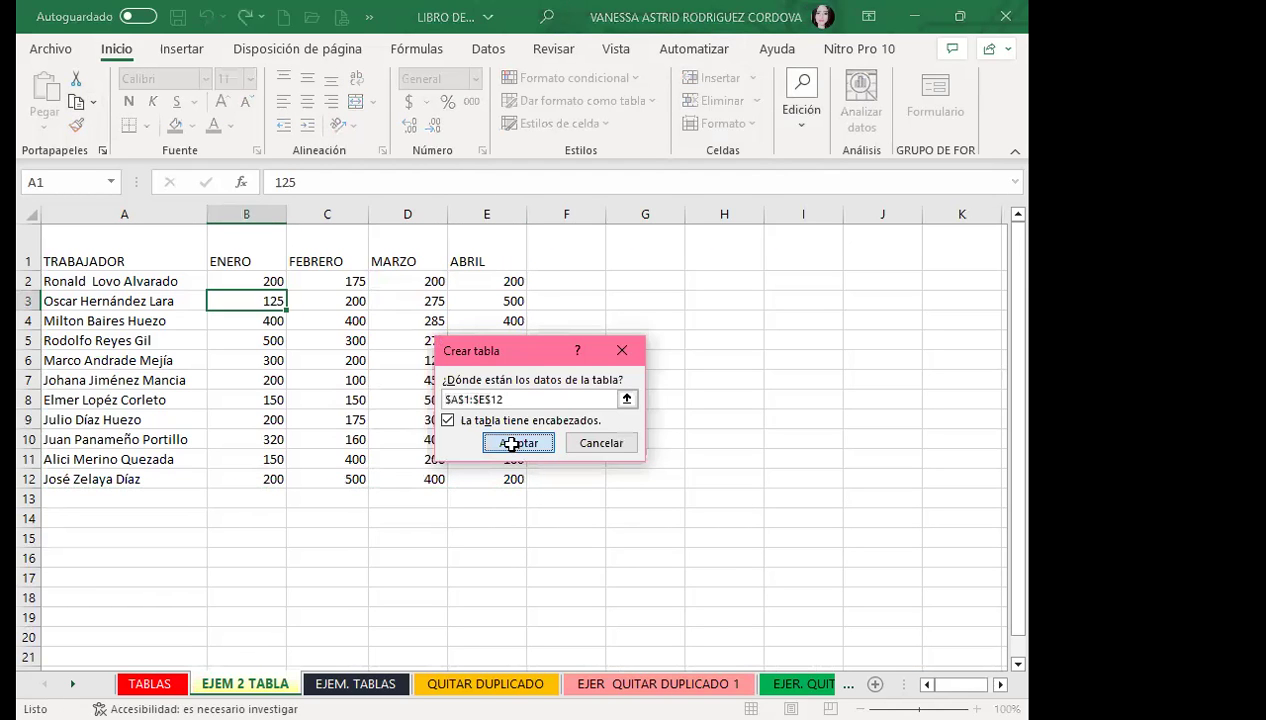
{"action": "left_click", "coordinate": [515, 443]}
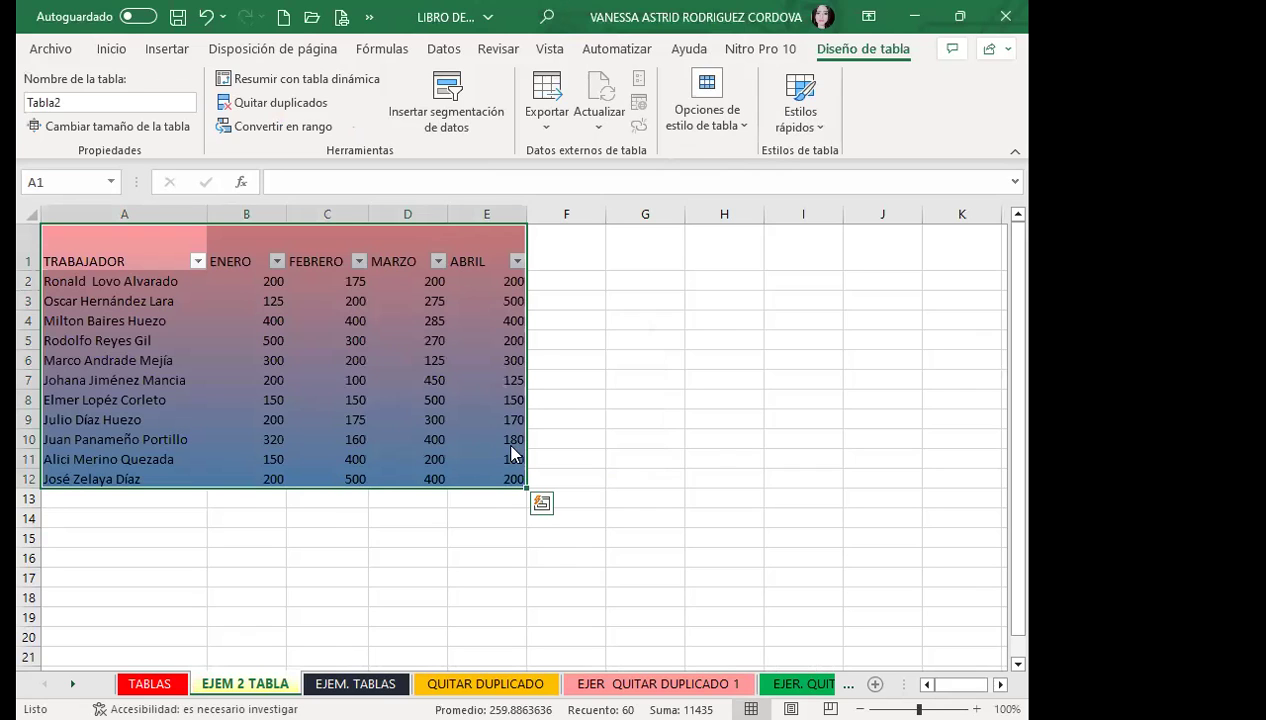
Hide the filter buttons on the worker sales table headers with Ctrl+Shift+L
{"action": "key", "text": "ctrl+l"}
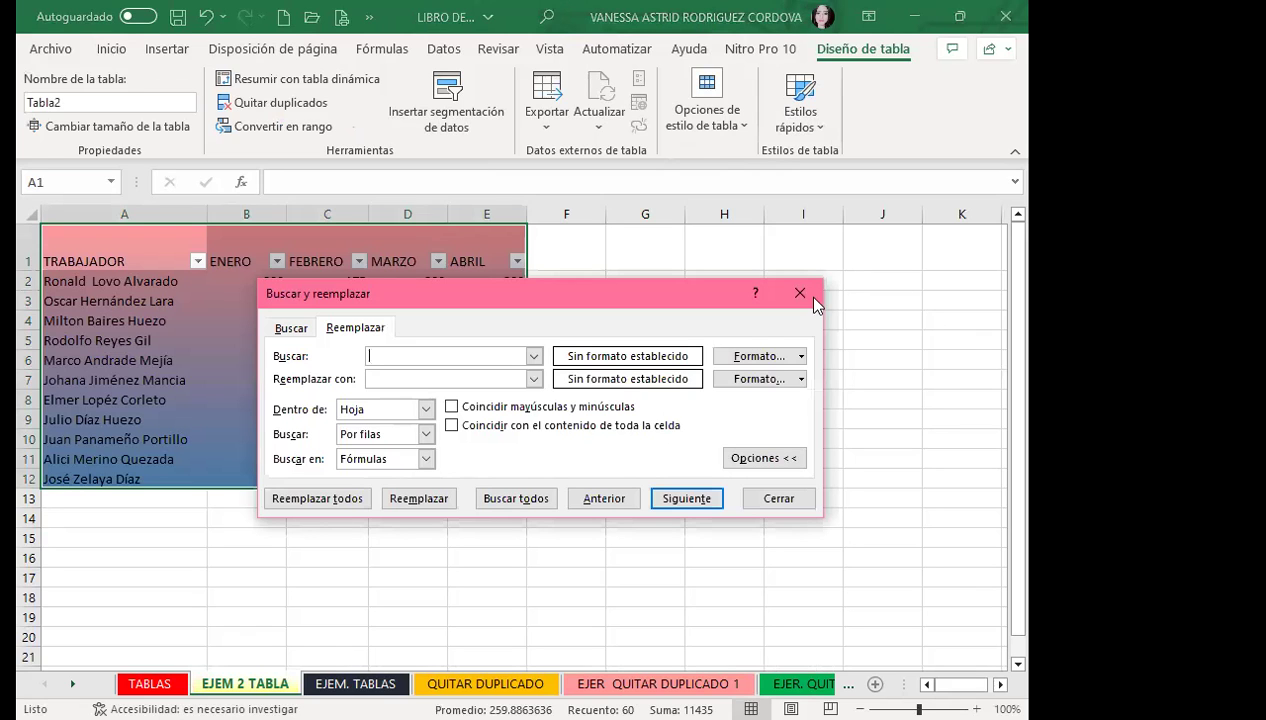
{"action": "left_click", "coordinate": [800, 293]}
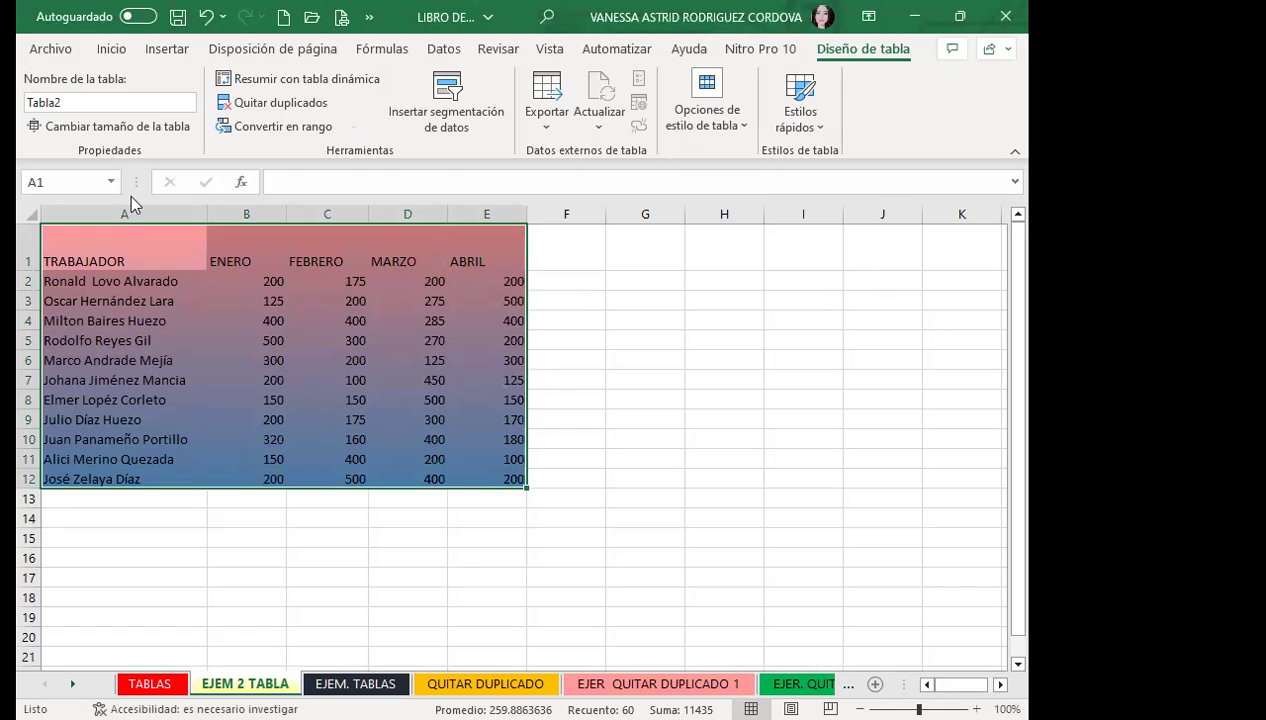
{"action": "left_click", "coordinate": [125, 245]}
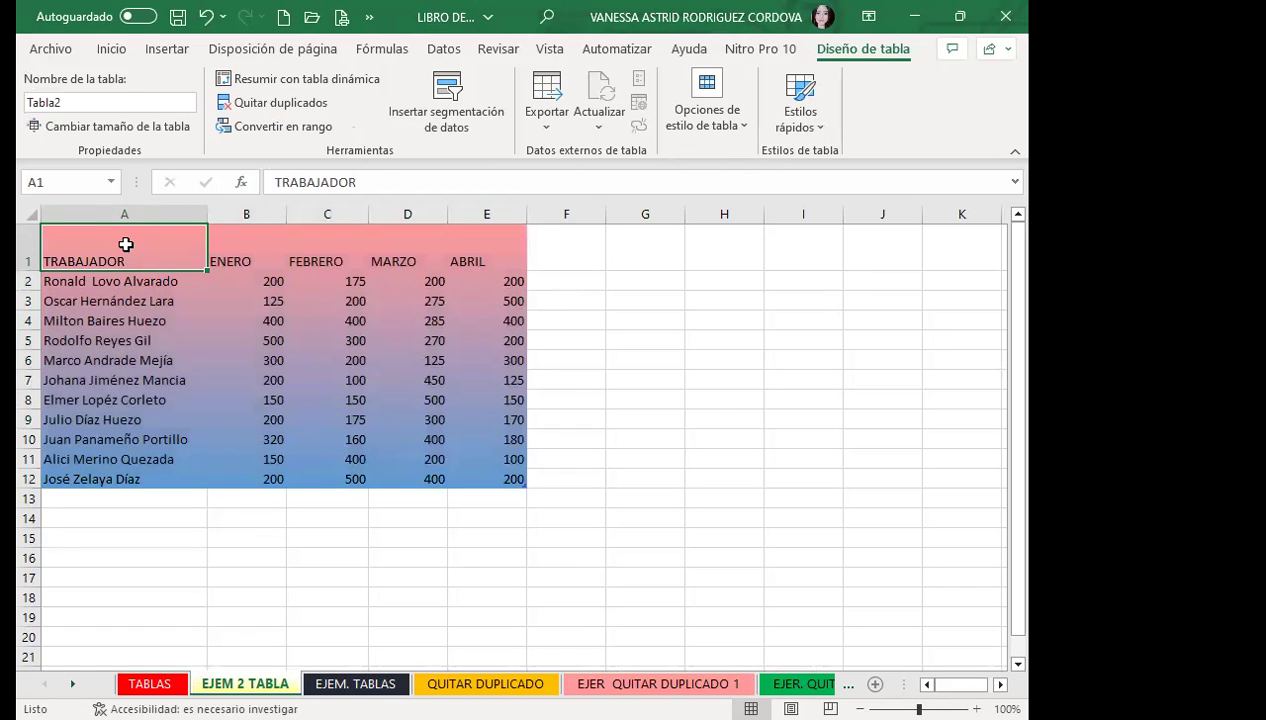
{"action": "key", "text": "ctrl+shift+l"}
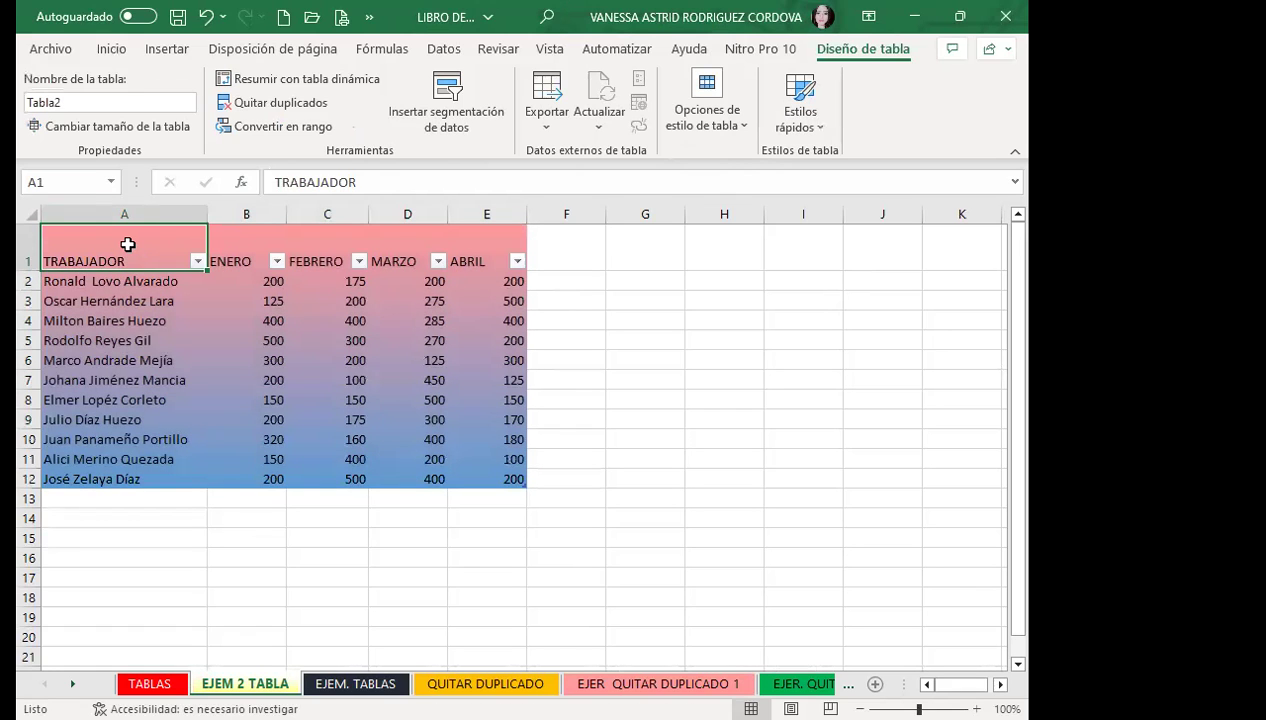
{"action": "left_click", "coordinate": [253, 245]}
{"action": "left_click", "coordinate": [245, 255]}
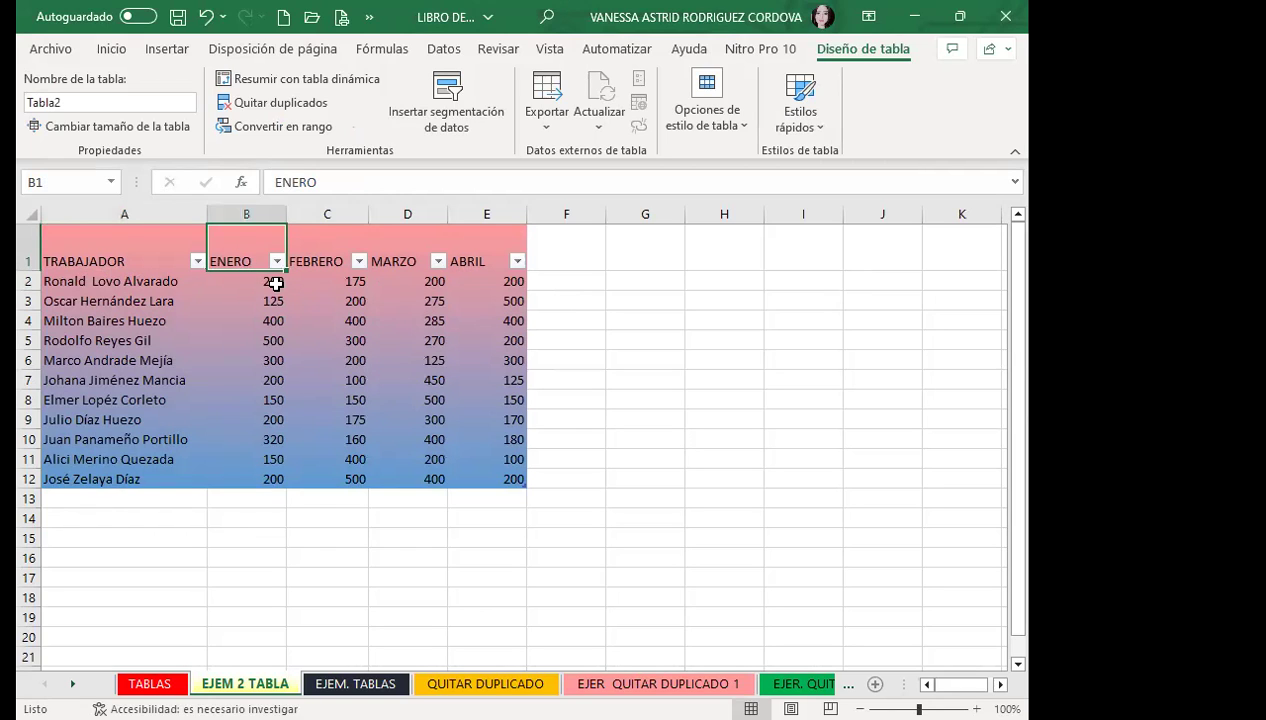
{"action": "key", "text": "ctrl+shift+l"}
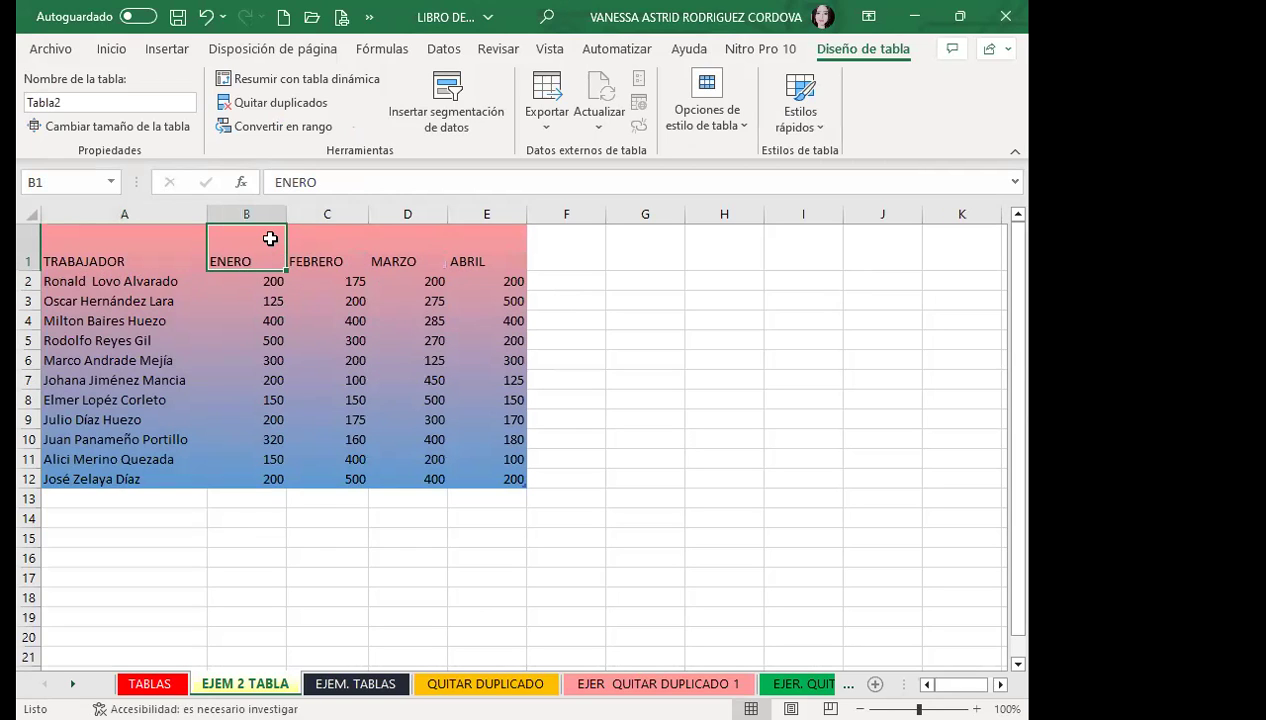
Apply Todos los bordes to every cell of the table A1:E12
{"action": "mouse_move", "coordinate": [113, 245]}
{"action": "left_mouse_down"}
{"action": "mouse_move", "coordinate": [383, 338]}
{"action": "mouse_move", "coordinate": [468, 472]}
{"action": "left_mouse_up"}
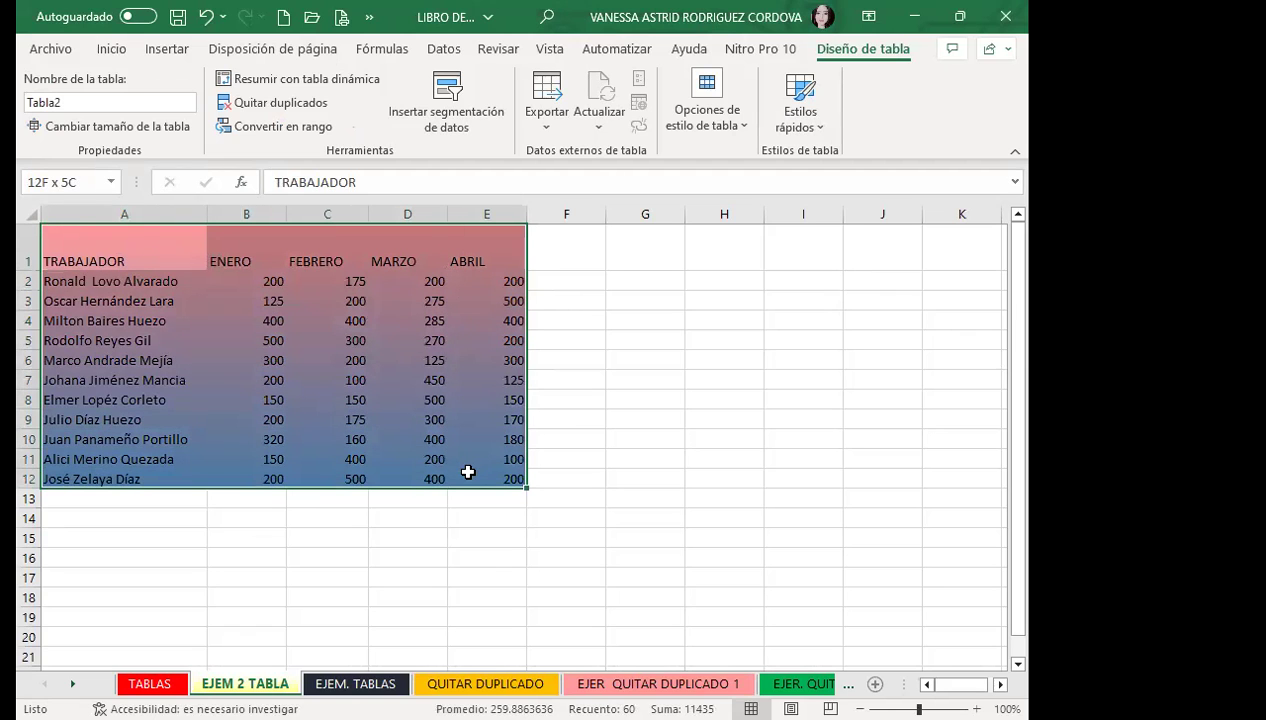
{"action": "left_click", "coordinate": [111, 49]}
{"action": "left_click", "coordinate": [146, 125]}
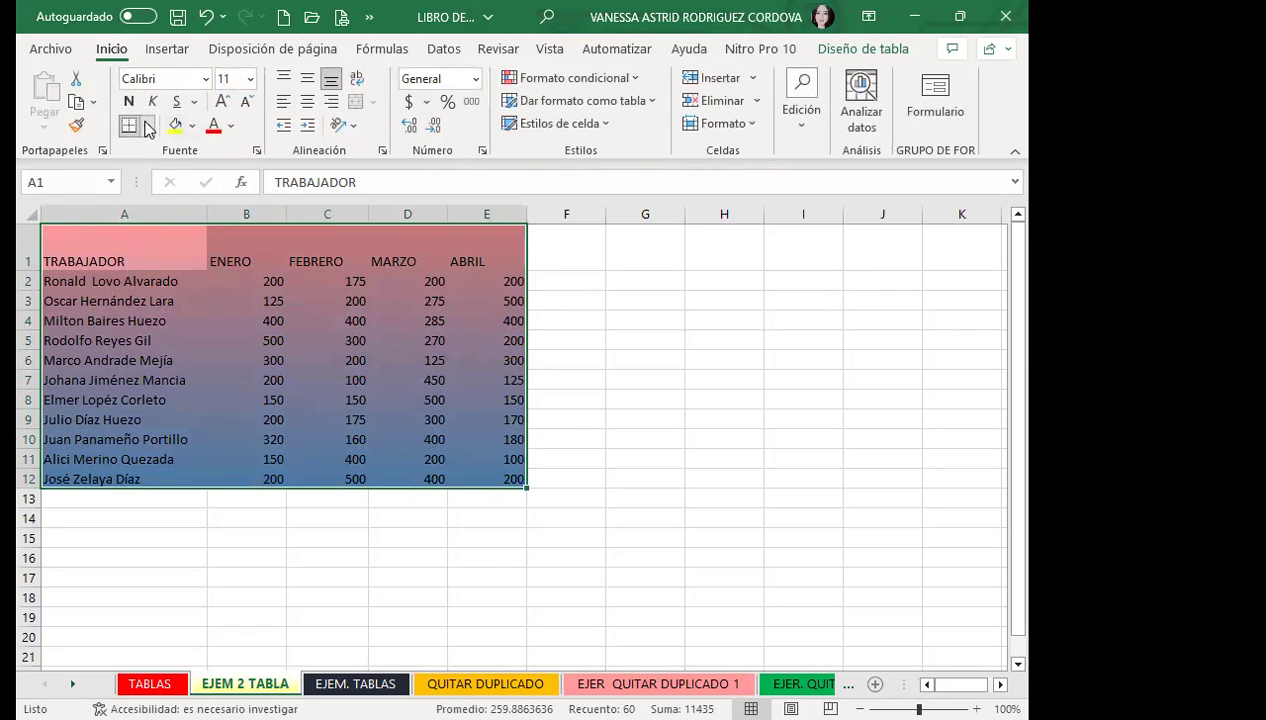
{"action": "left_click", "coordinate": [146, 325]}
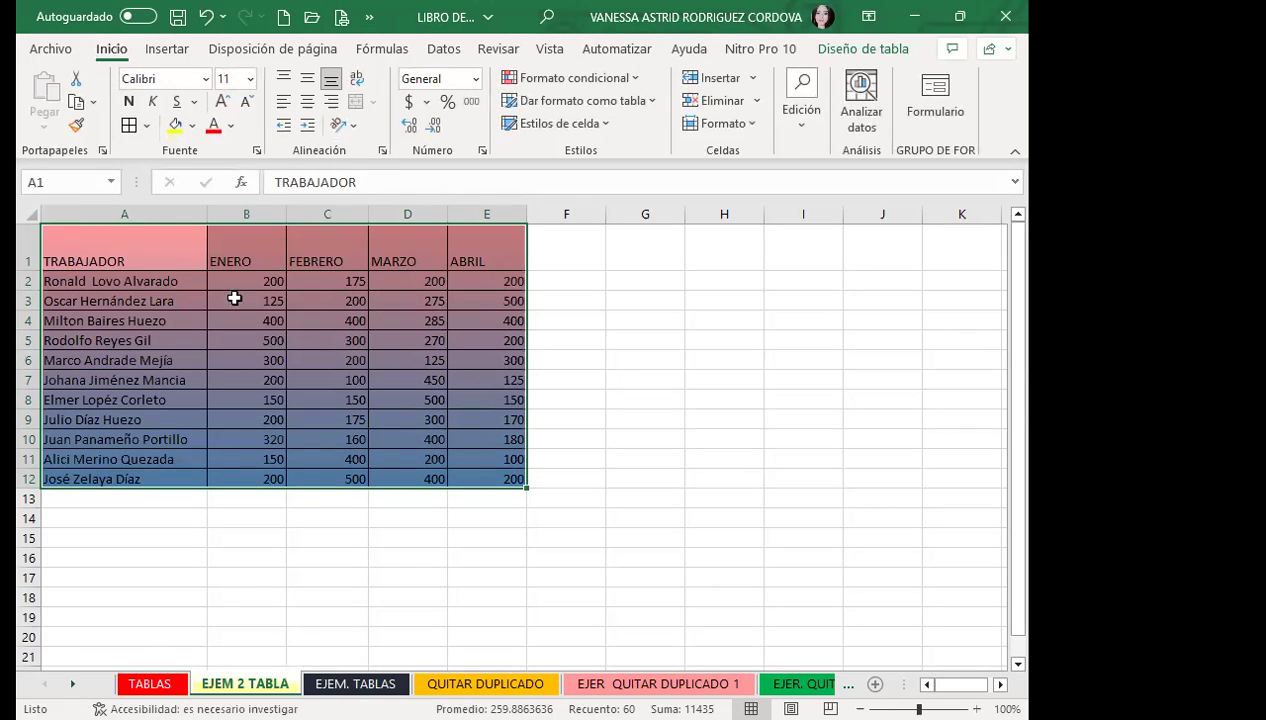
{"action": "left_click", "coordinate": [256, 561]}
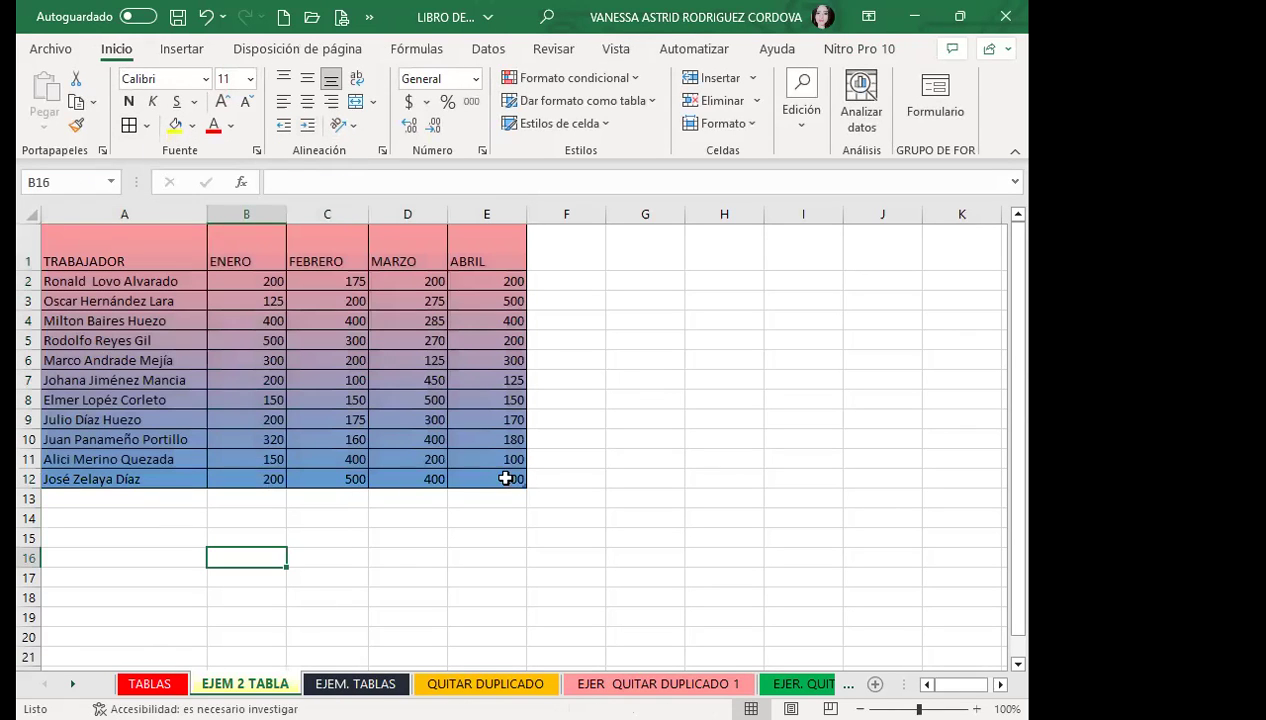
{"action": "left_click", "coordinate": [436, 419]}
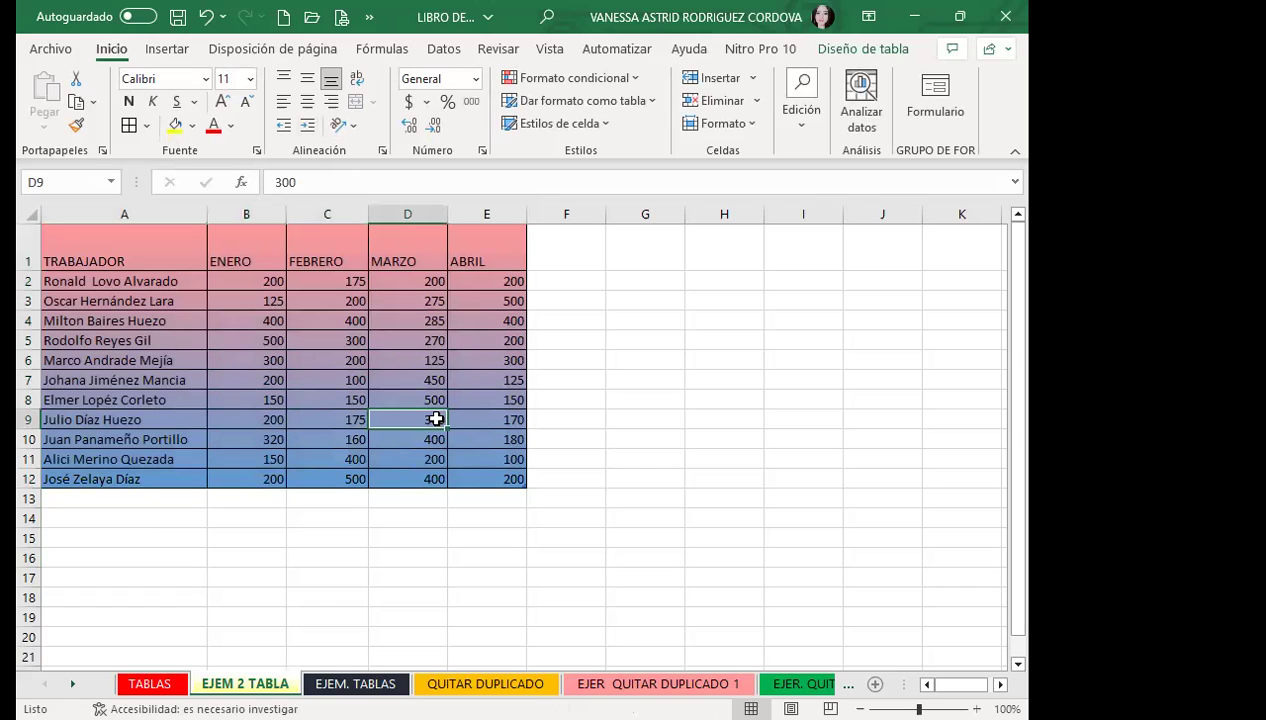
{"action": "left_click", "coordinate": [313, 440]}
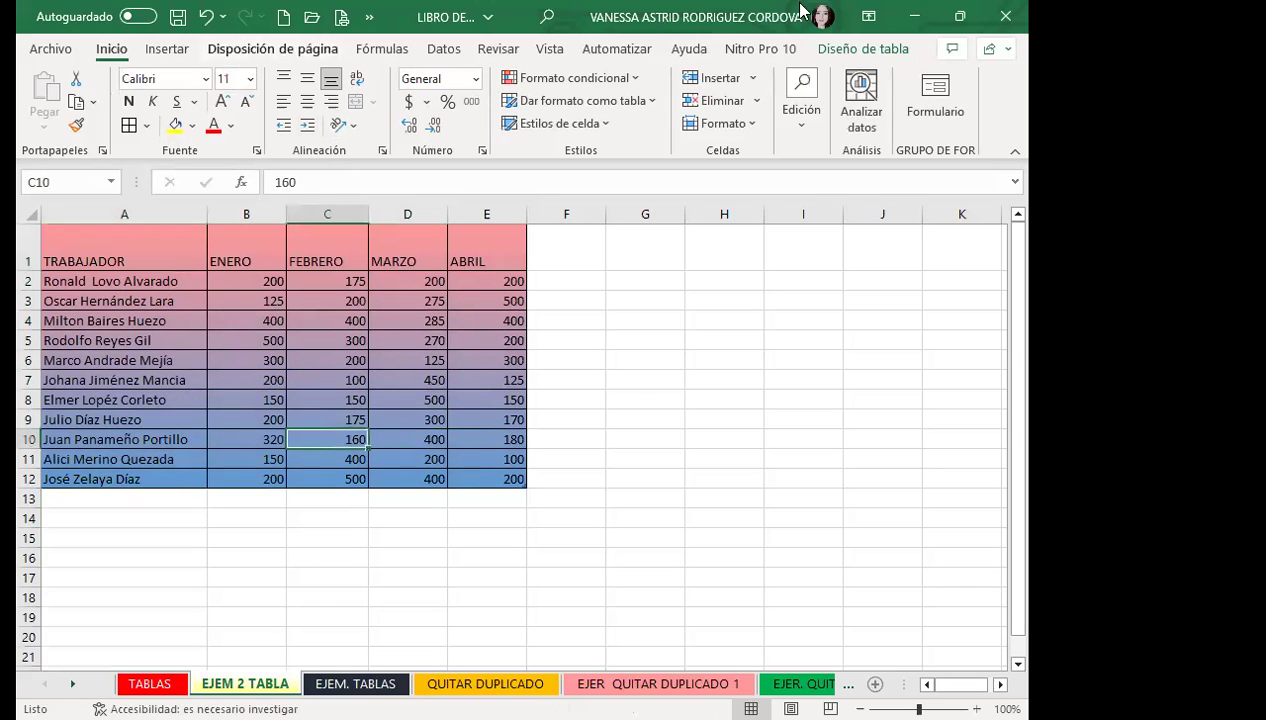
{"action": "left_click", "coordinate": [832, 47]}
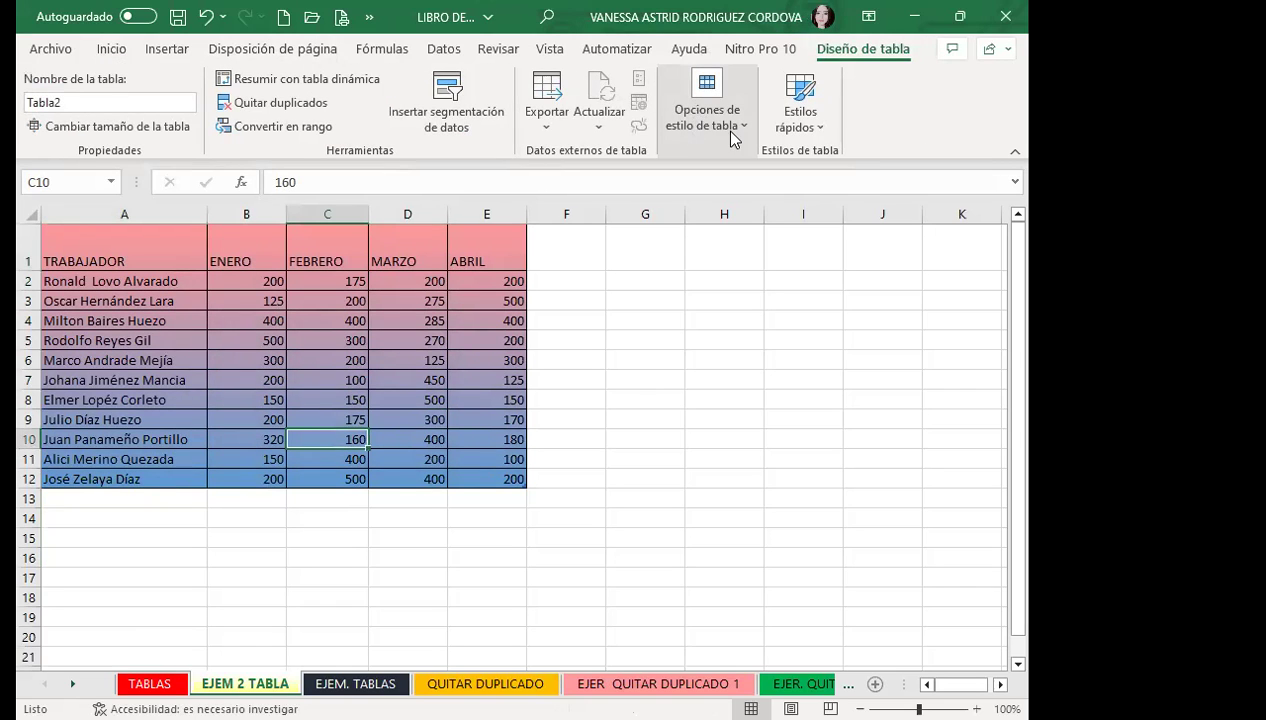
{"action": "left_click", "coordinate": [740, 125]}
{"action": "left_click", "coordinate": [651, 194]}
{"action": "left_click", "coordinate": [778, 194]}
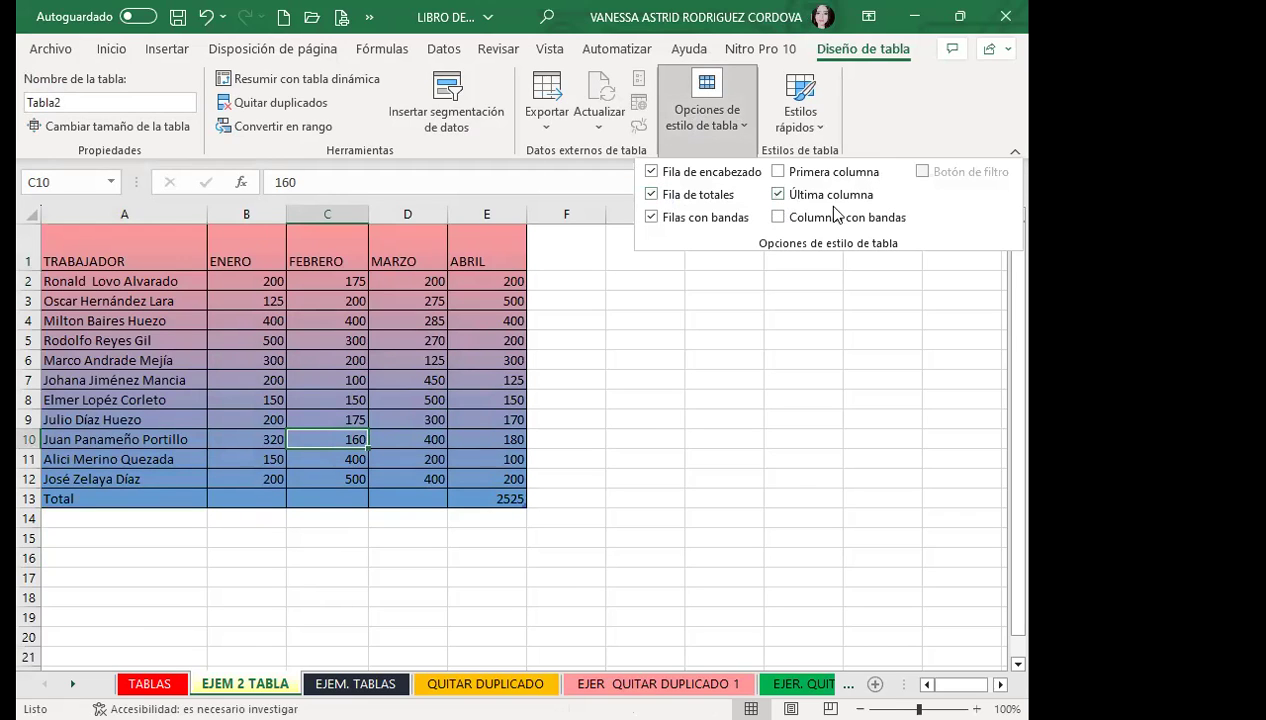
{"action": "left_click", "coordinate": [503, 250]}
{"action": "left_click", "coordinate": [505, 284]}
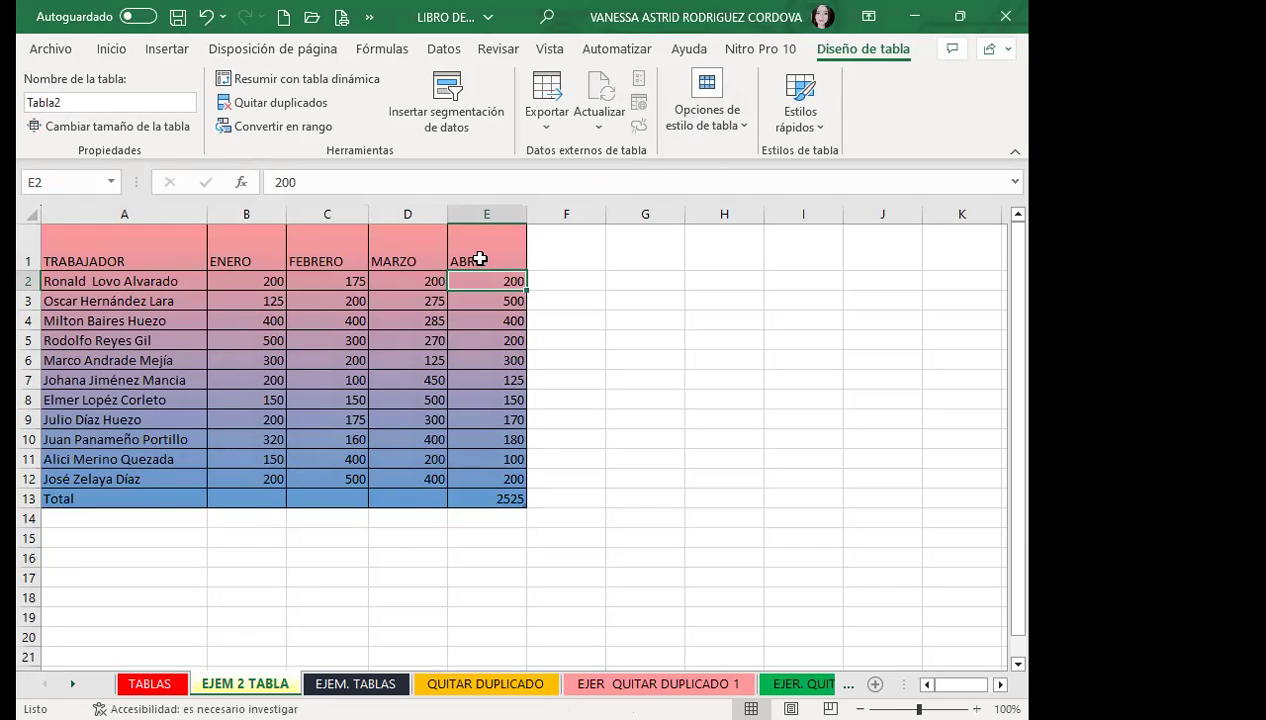
{"action": "left_click", "coordinate": [195, 419]}
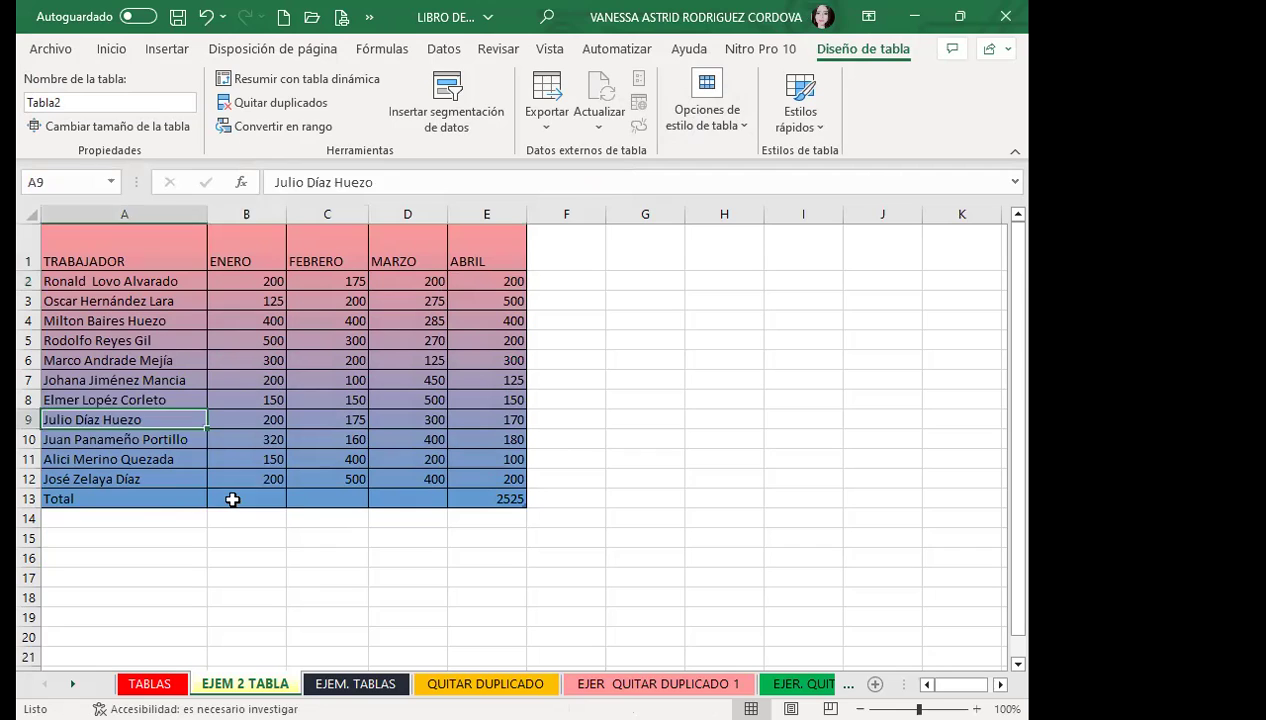
{"action": "left_click", "coordinate": [230, 494]}
{"action": "left_click", "coordinate": [232, 336]}
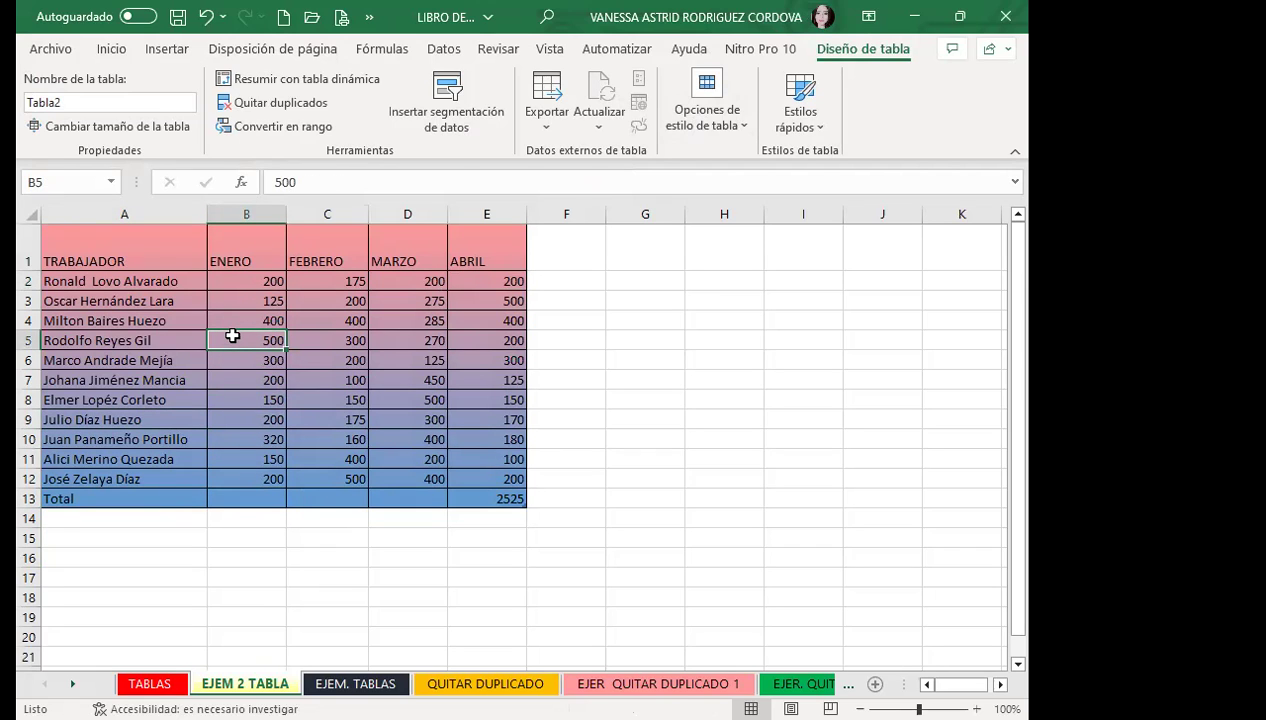
{"action": "left_click", "coordinate": [575, 258]}
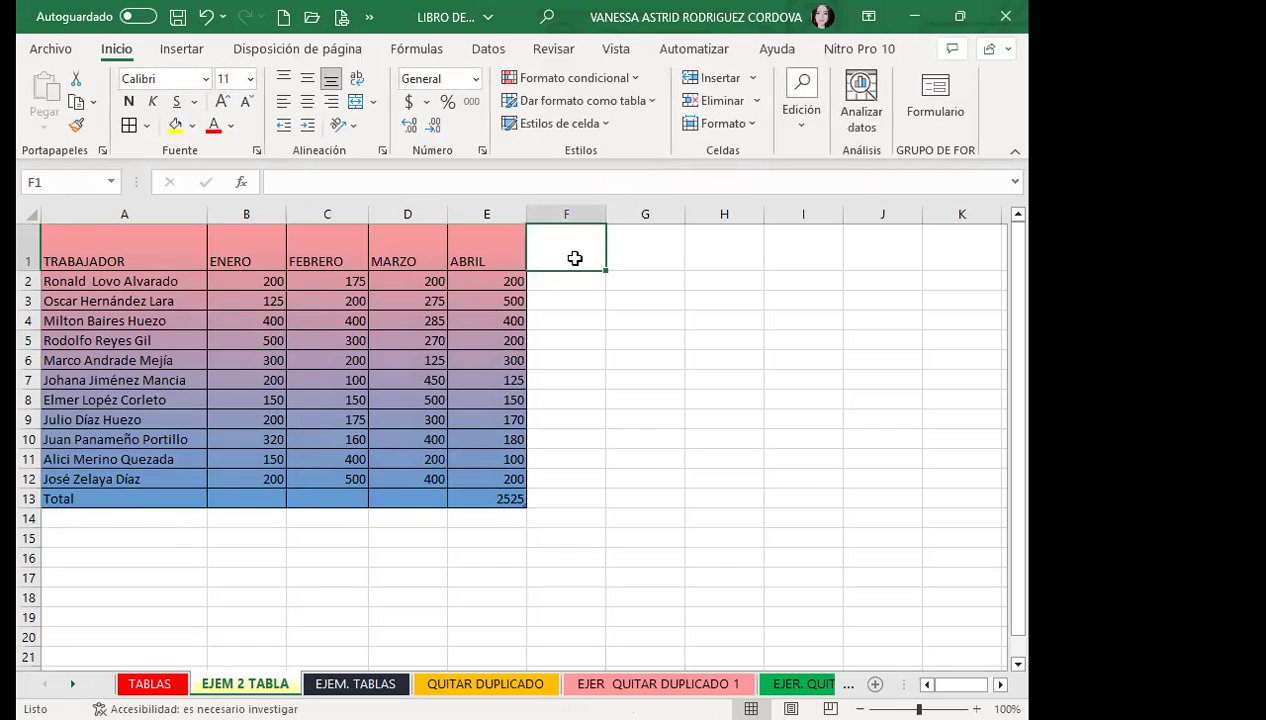
Add a TOTAL header in F1 and fill the column with =SUMA of ENERO through ABRIL
{"action": "type", "text": "TOTAL"}
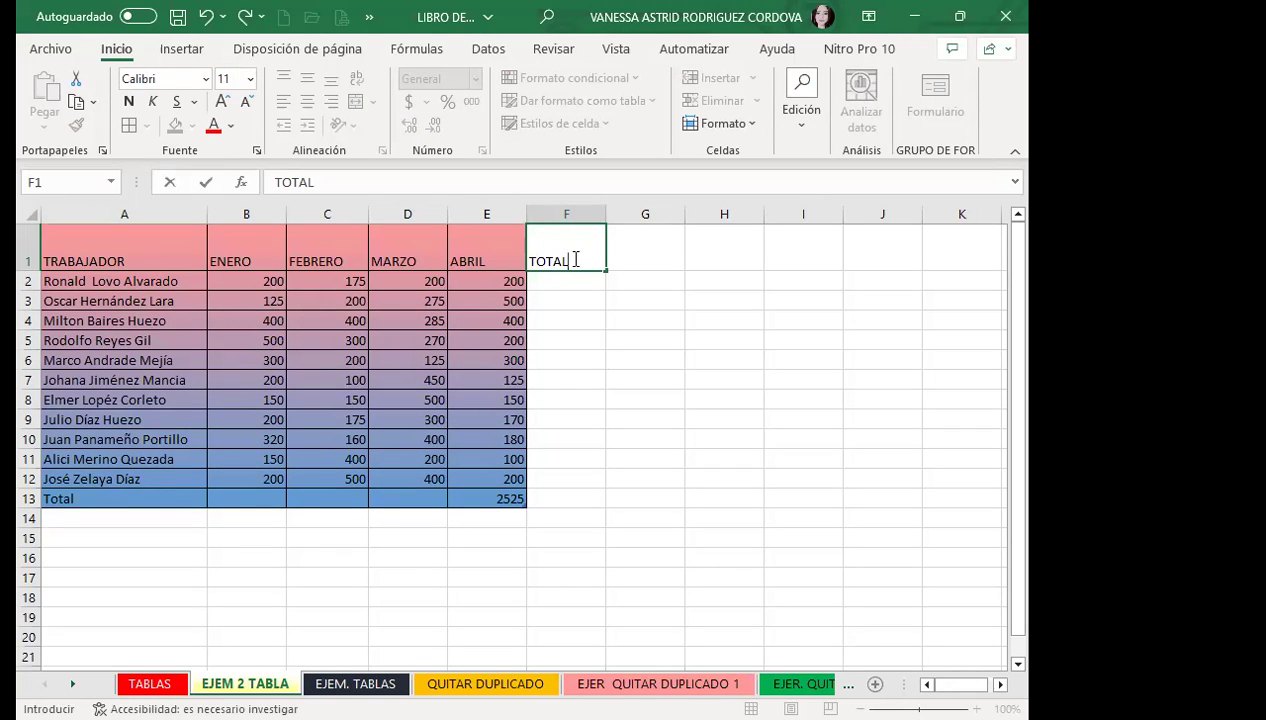
{"action": "key", "text": "Return"}
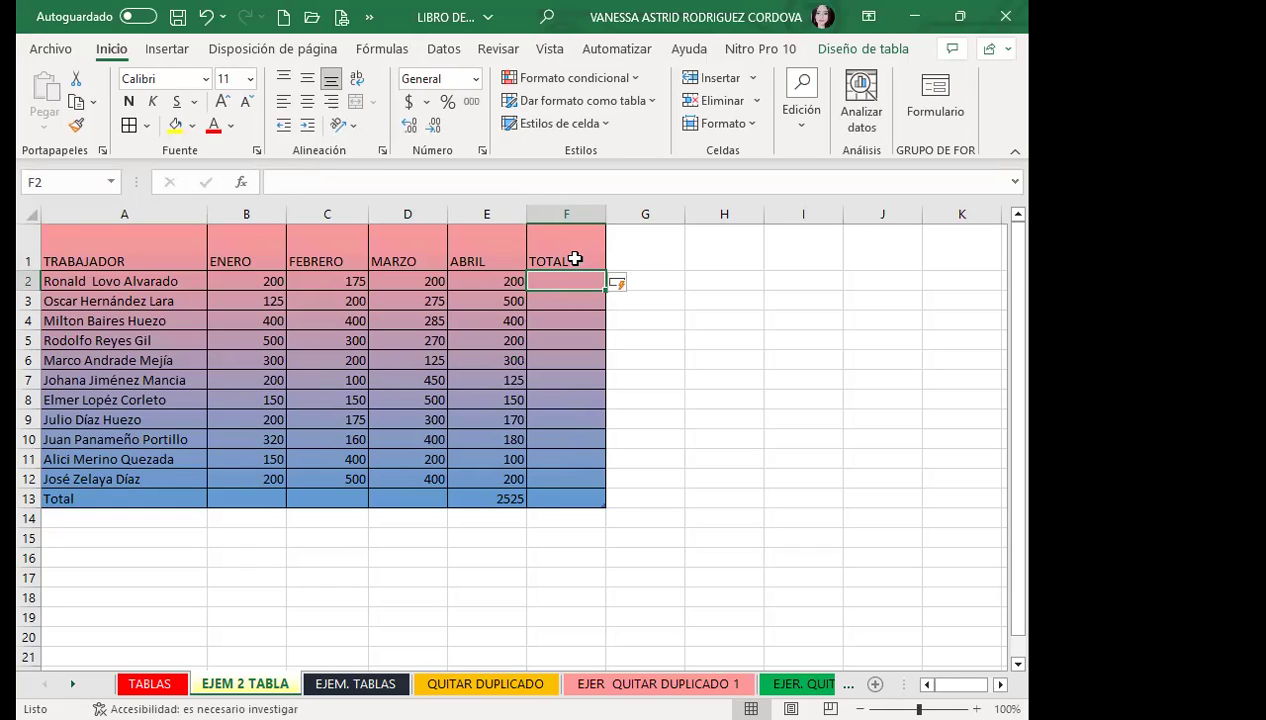
{"action": "type", "text": "="}
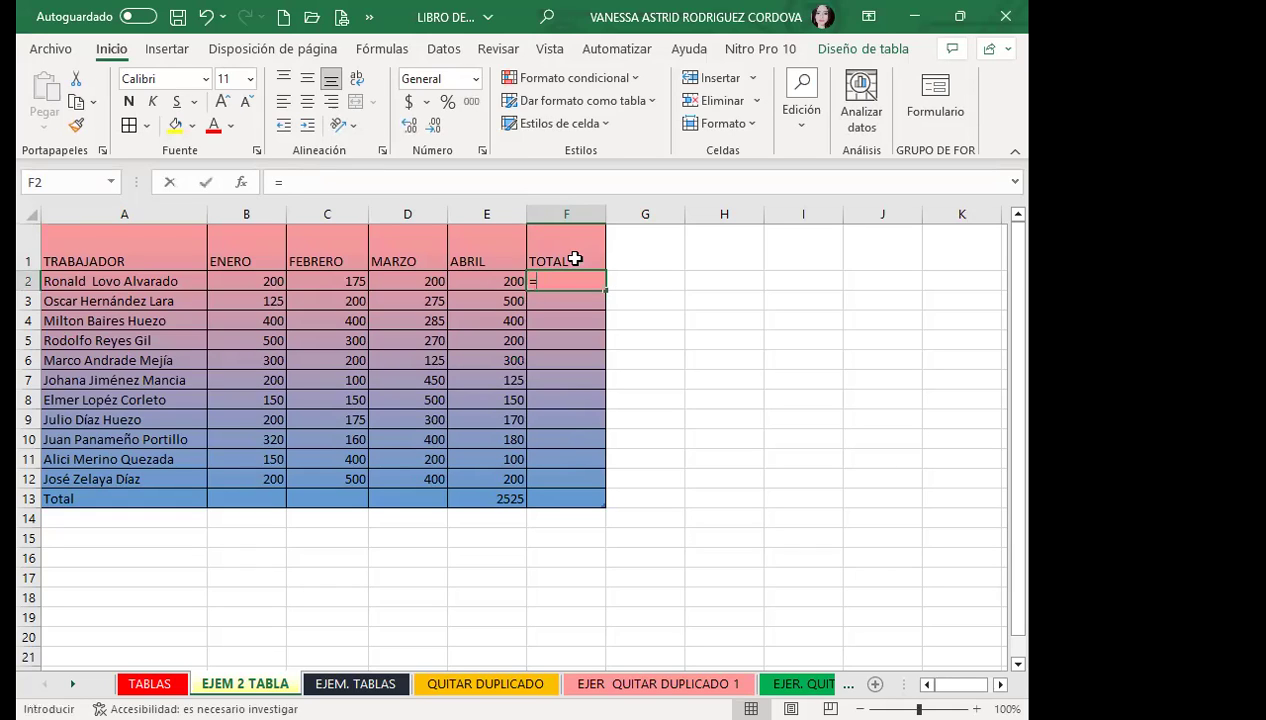
{"action": "type", "text": "SUMA"}
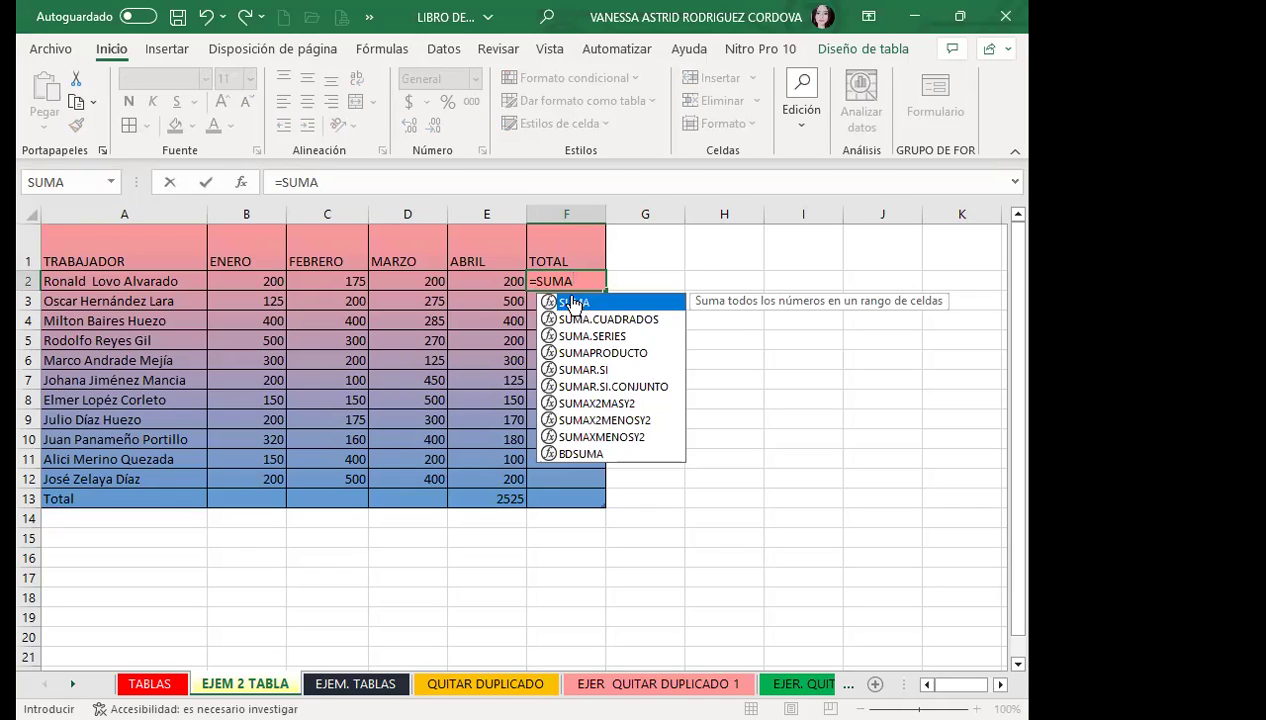
{"action": "double_click", "coordinate": [578, 303]}
{"action": "left_click", "coordinate": [258, 281]}
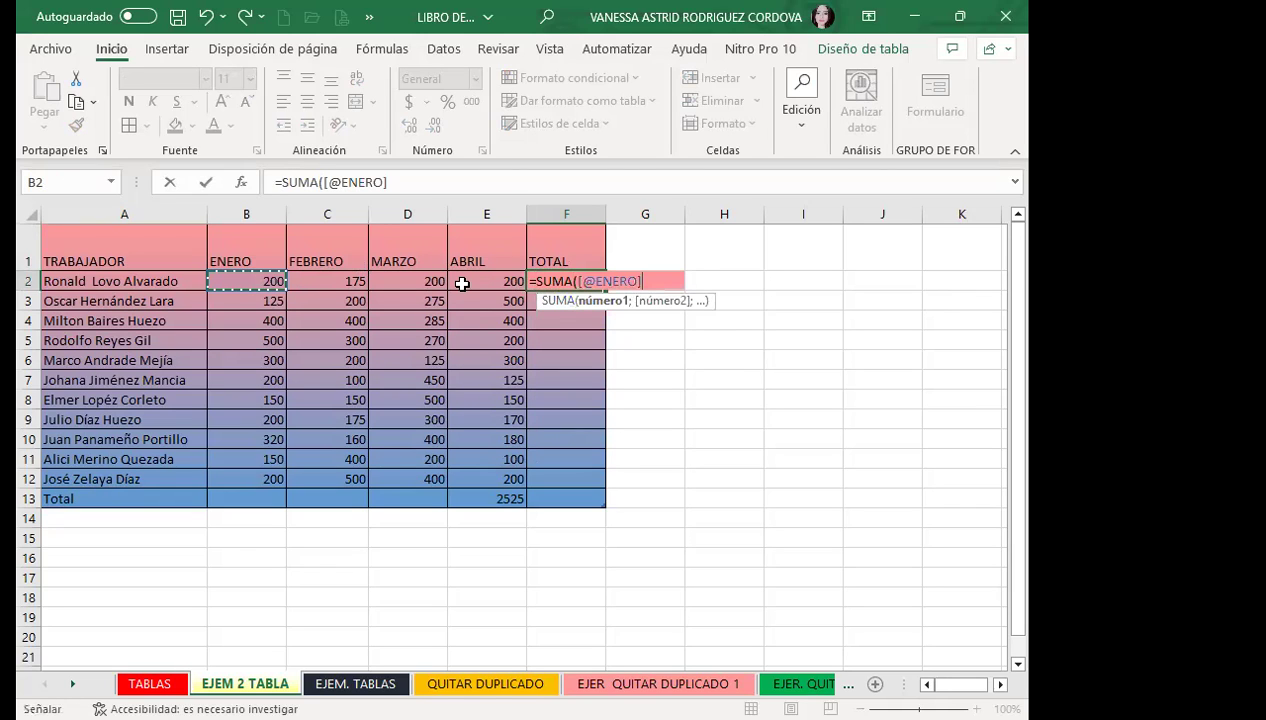
{"action": "left_click_drag", "start_coordinate": [462, 284], "coordinate": [456, 282]}
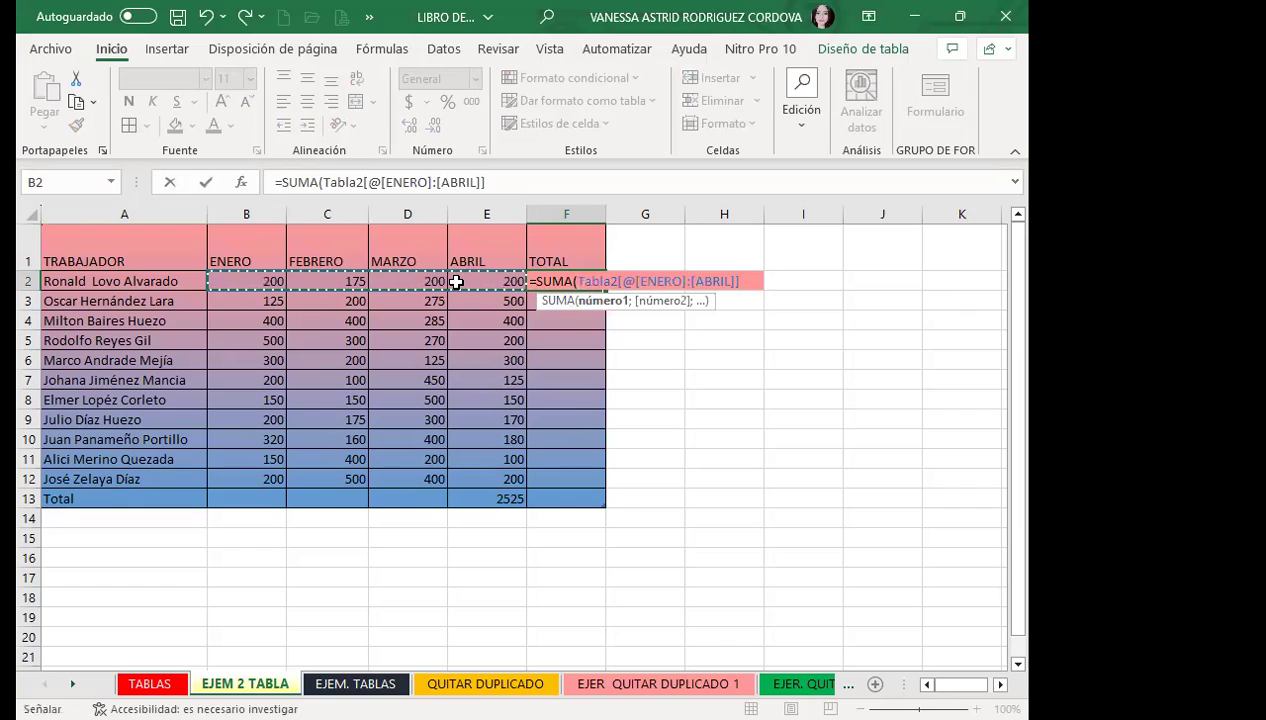
{"action": "key", "text": "Return"}
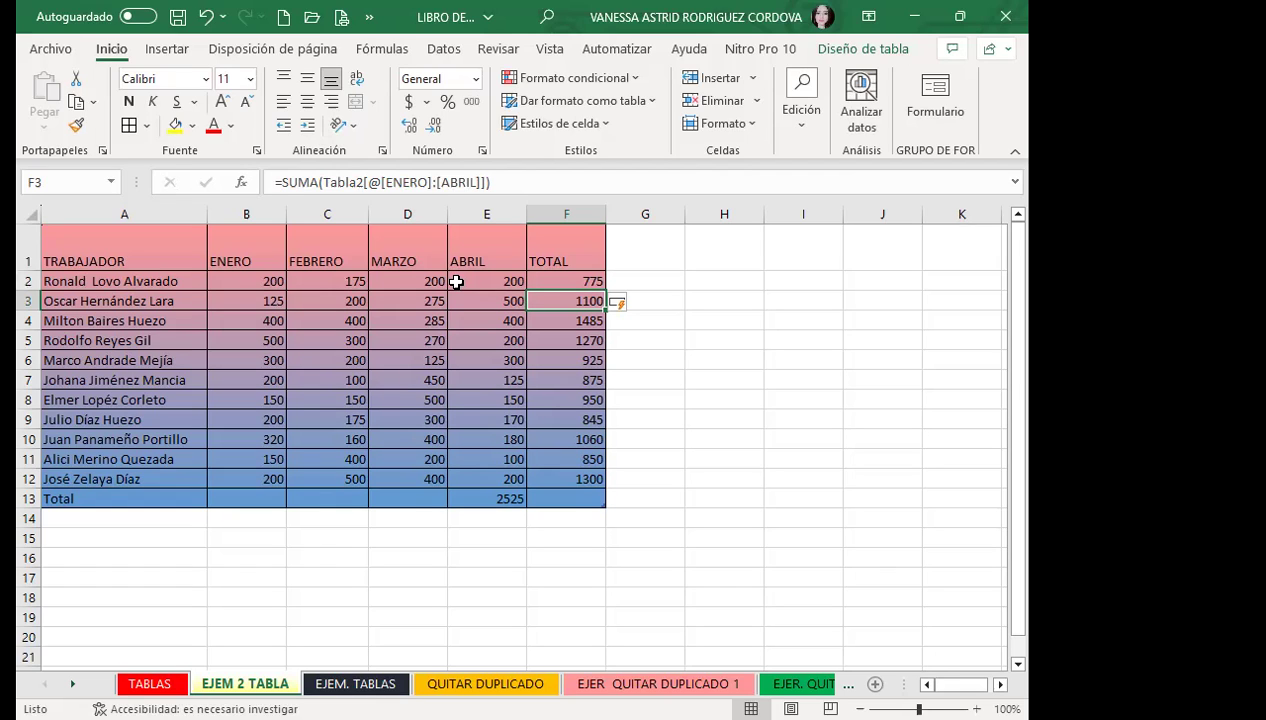
{"action": "left_click", "coordinate": [535, 281]}
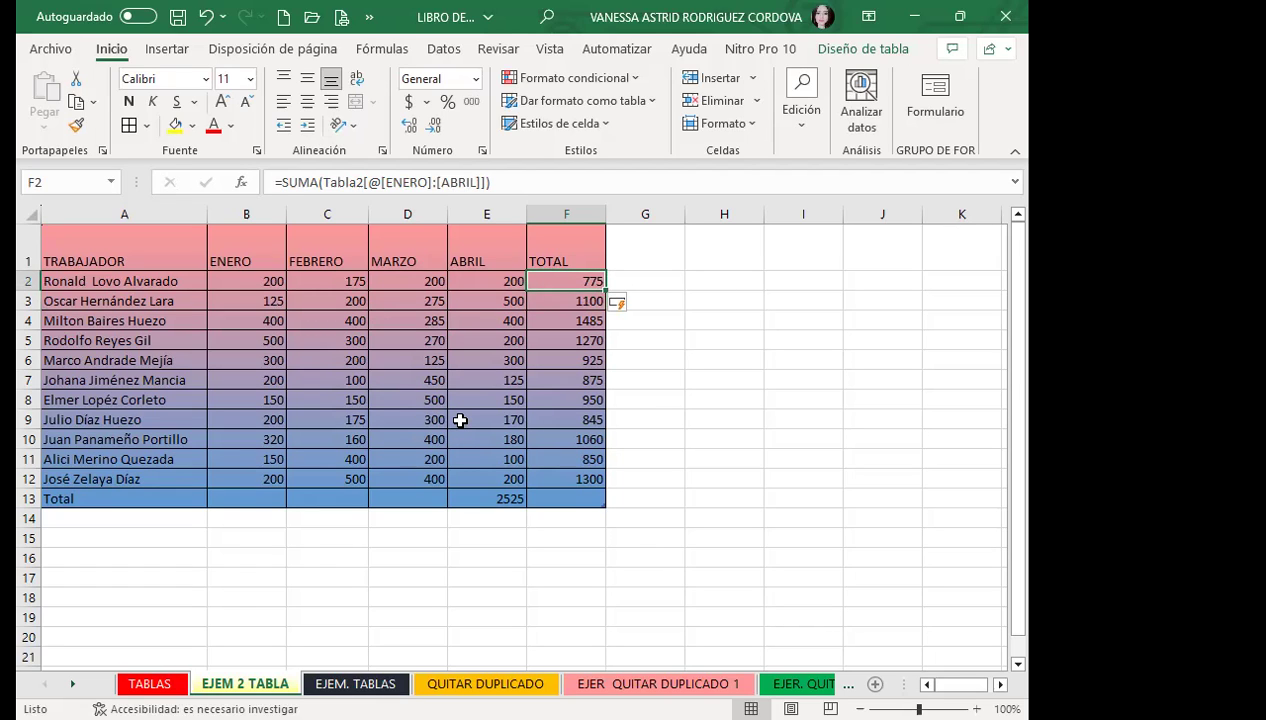
{"action": "left_click", "coordinate": [344, 181]}
{"action": "left_click", "coordinate": [344, 181]}
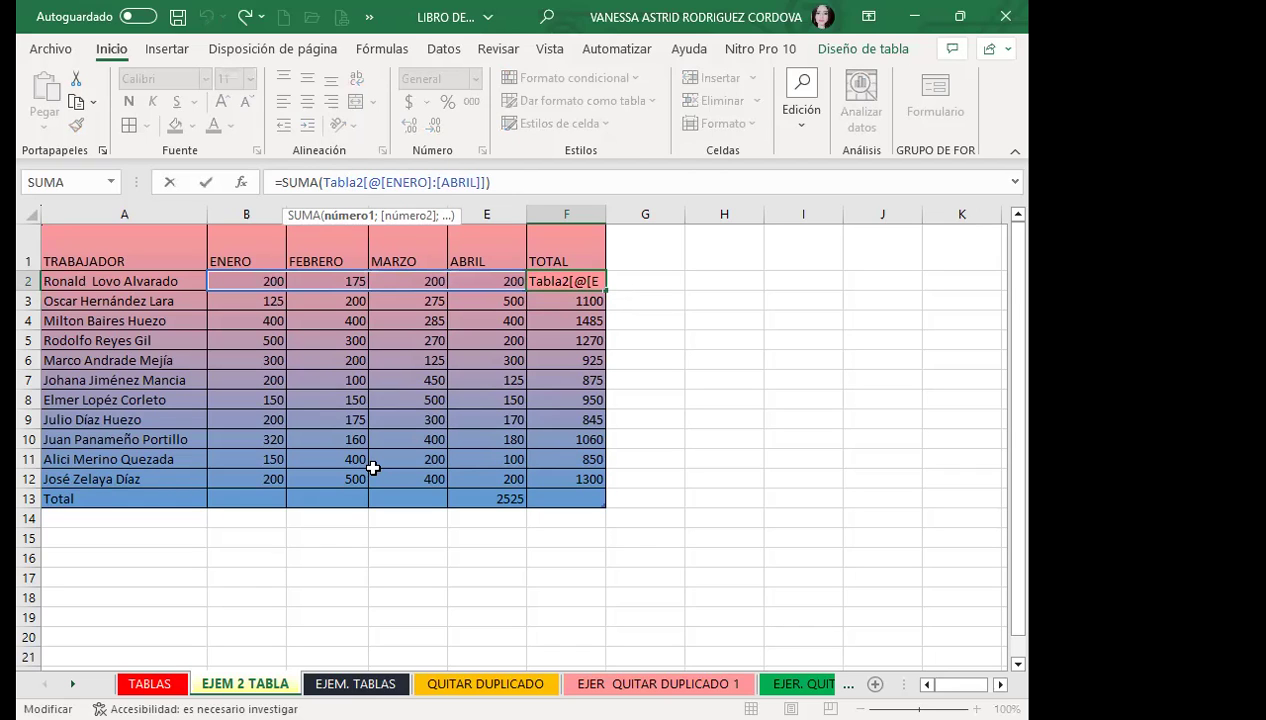
{"action": "key", "text": "ctrl+Return"}
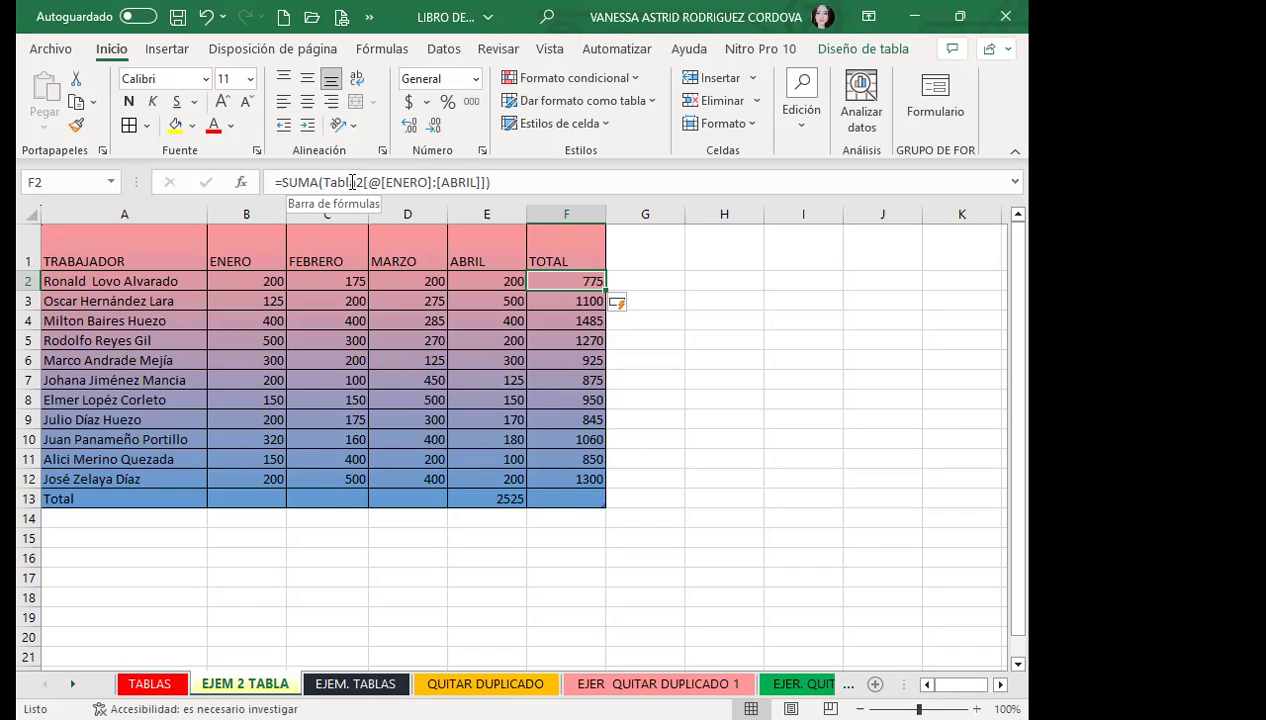
{"action": "key", "text": "Left"}
{"action": "key", "text": "Down"}
{"action": "key", "text": "Down"}
{"action": "key", "text": "Down"}
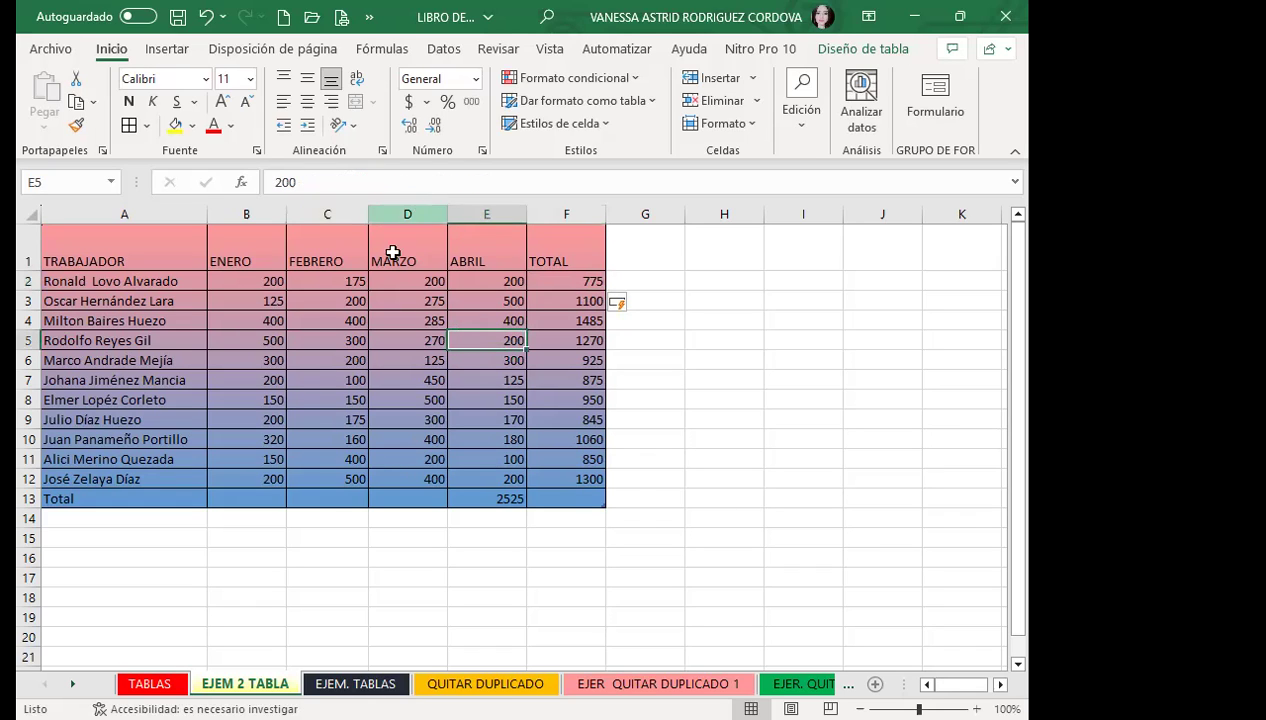
{"action": "left_click", "coordinate": [399, 321]}
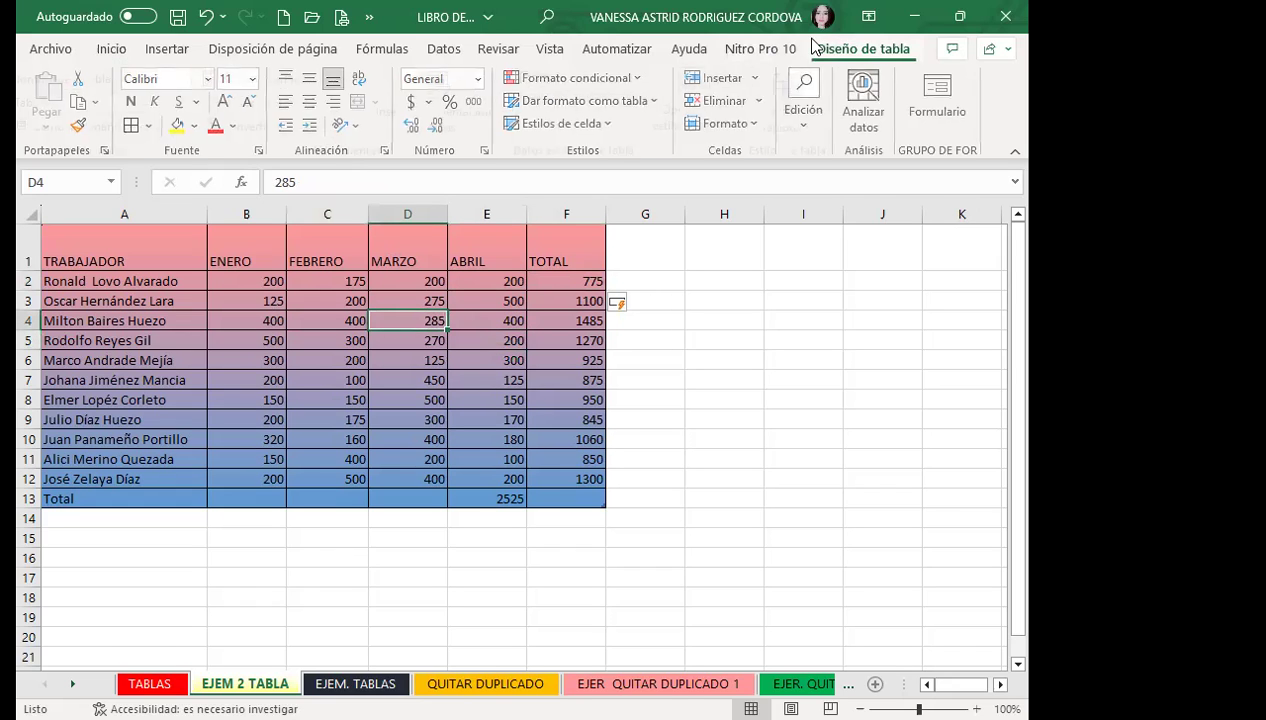
Replace the table name Tabla2 with EJERCICIO19 in Diseño de tabla
{"action": "left_click", "coordinate": [862, 48]}
{"action": "left_click", "coordinate": [95, 103]}
{"action": "type", "text": "EJERCICIO19"}
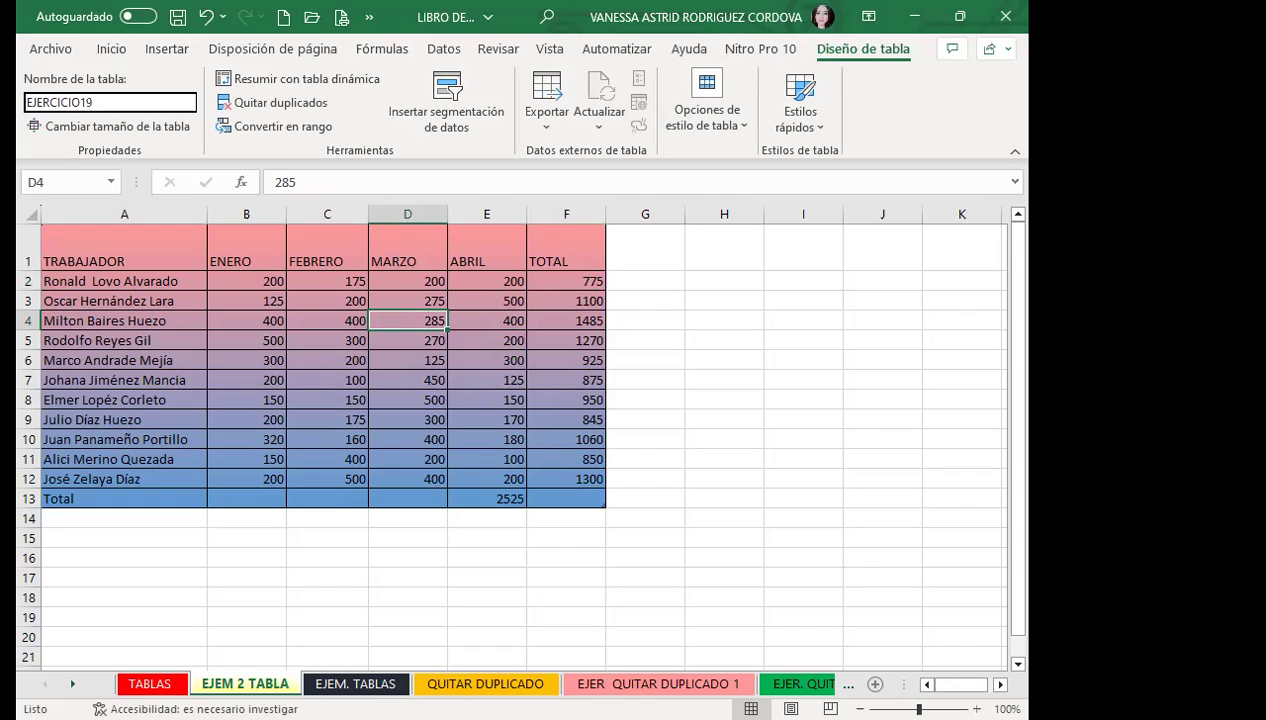
{"action": "left_click", "coordinate": [678, 337]}
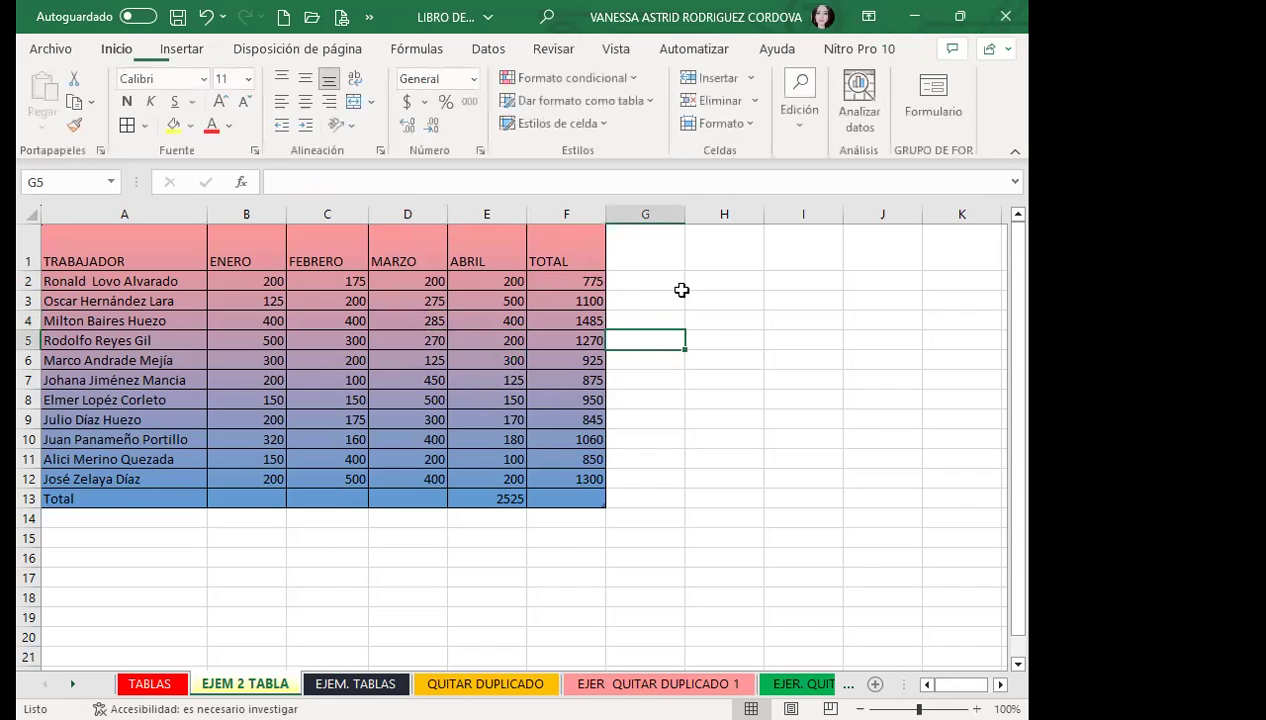
Check that the TOTAL formulas now reference EJERCICIO19[@[ENERO]:[ABRIL]]
{"action": "left_click", "coordinate": [564, 280]}
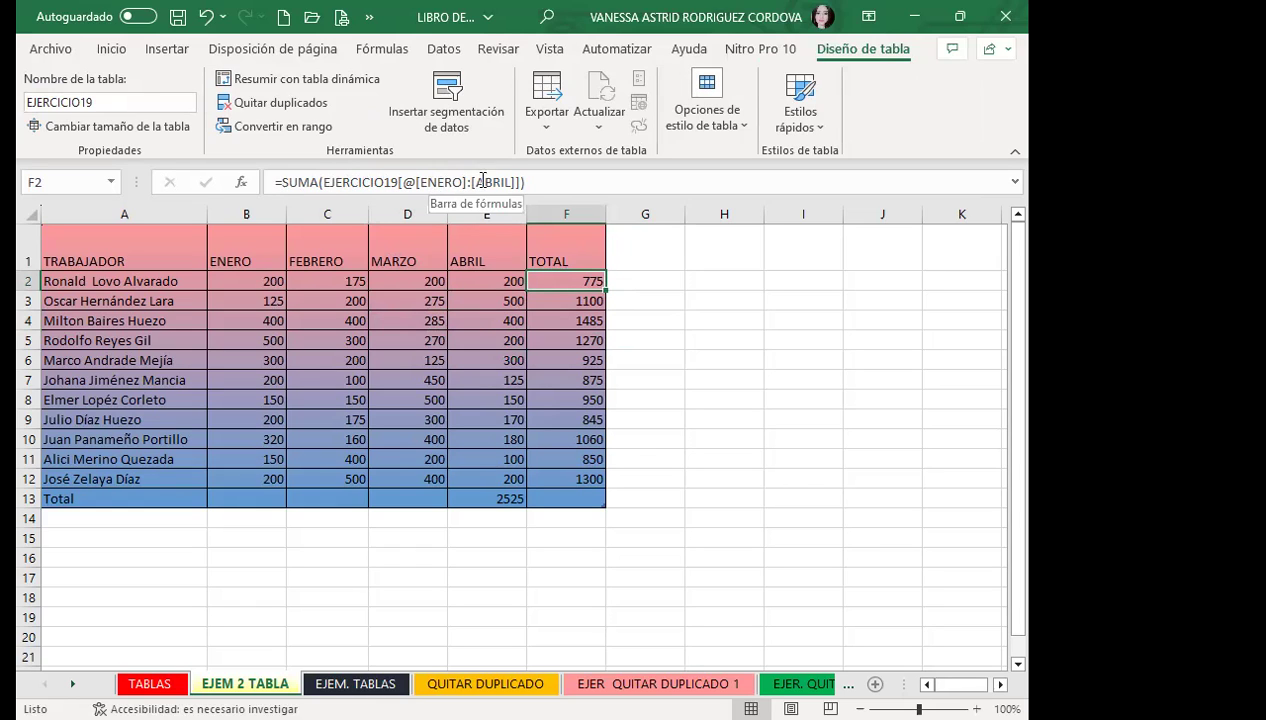
{"action": "left_click_drag", "start_coordinate": [254, 260], "coordinate": [246, 498]}
{"action": "left_click_drag", "start_coordinate": [327, 260], "coordinate": [325, 467]}
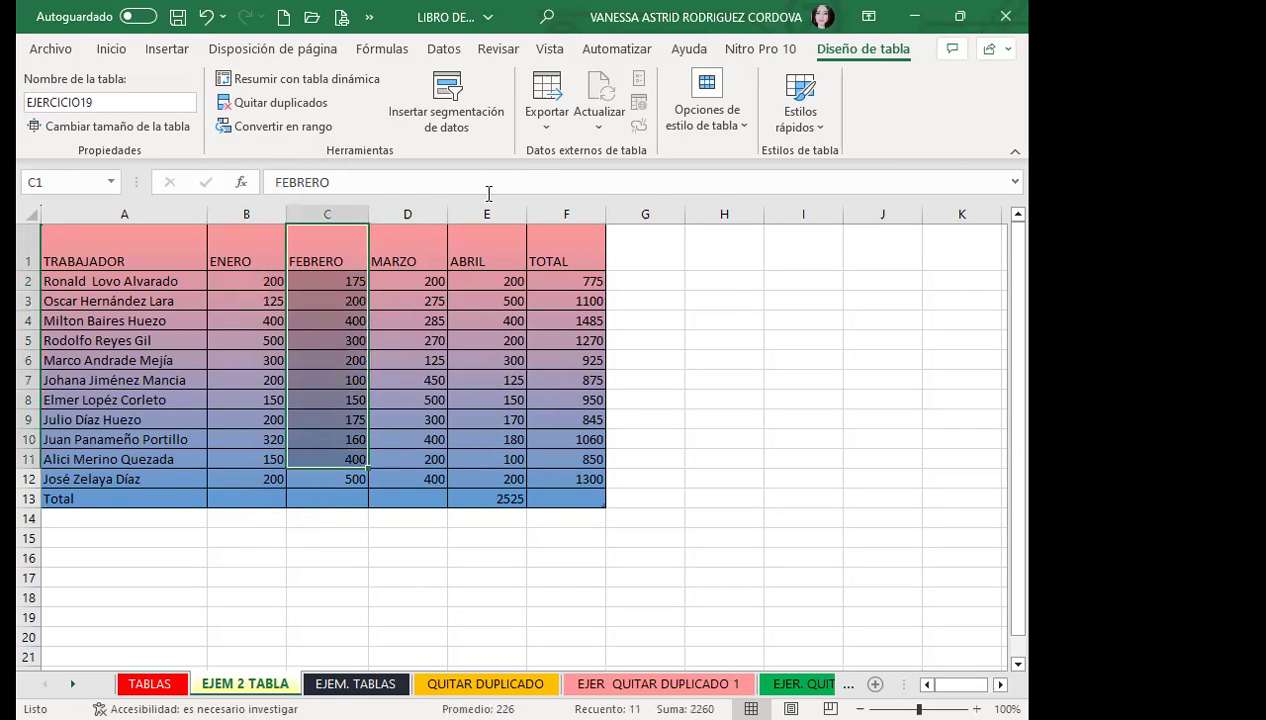
{"action": "left_click", "coordinate": [557, 284]}
{"action": "left_click", "coordinate": [429, 180]}
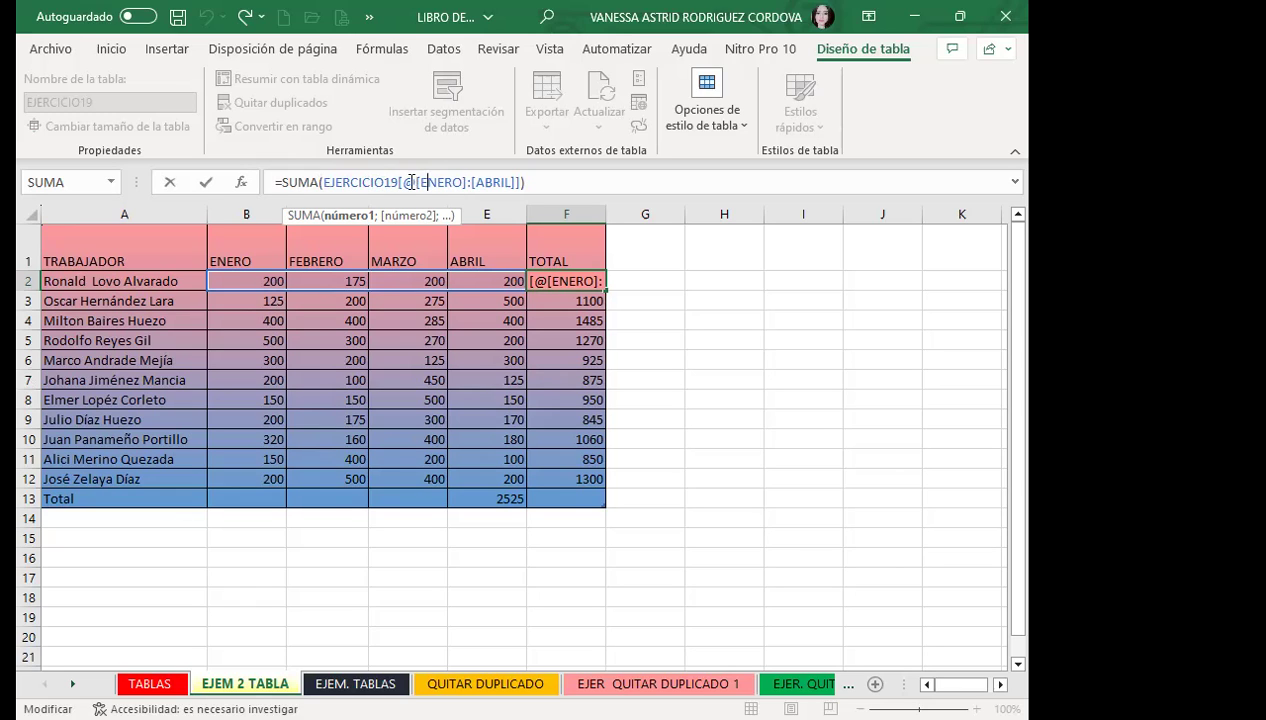
Close the =SUMA(EJERCICIO19[@[ENERO]:[ABRIL]]) formula in F2 so TOTAL gives 775
{"action": "type", "text": ")"}
{"action": "key", "text": "Return"}
{"action": "left_click", "coordinate": [645, 289]}
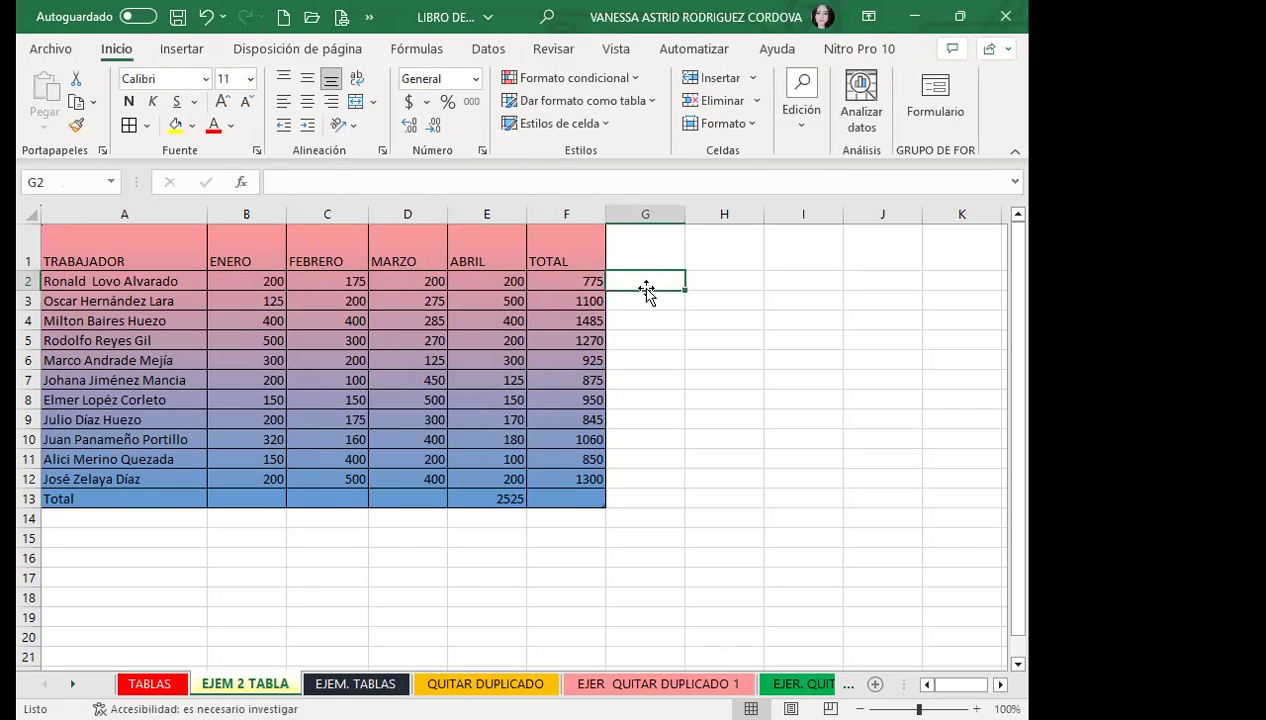
Set the Total row to Recuento in F13 (11), Máx. in C13 (500) and Suma in B13 (2745)
{"action": "left_click", "coordinate": [476, 491]}
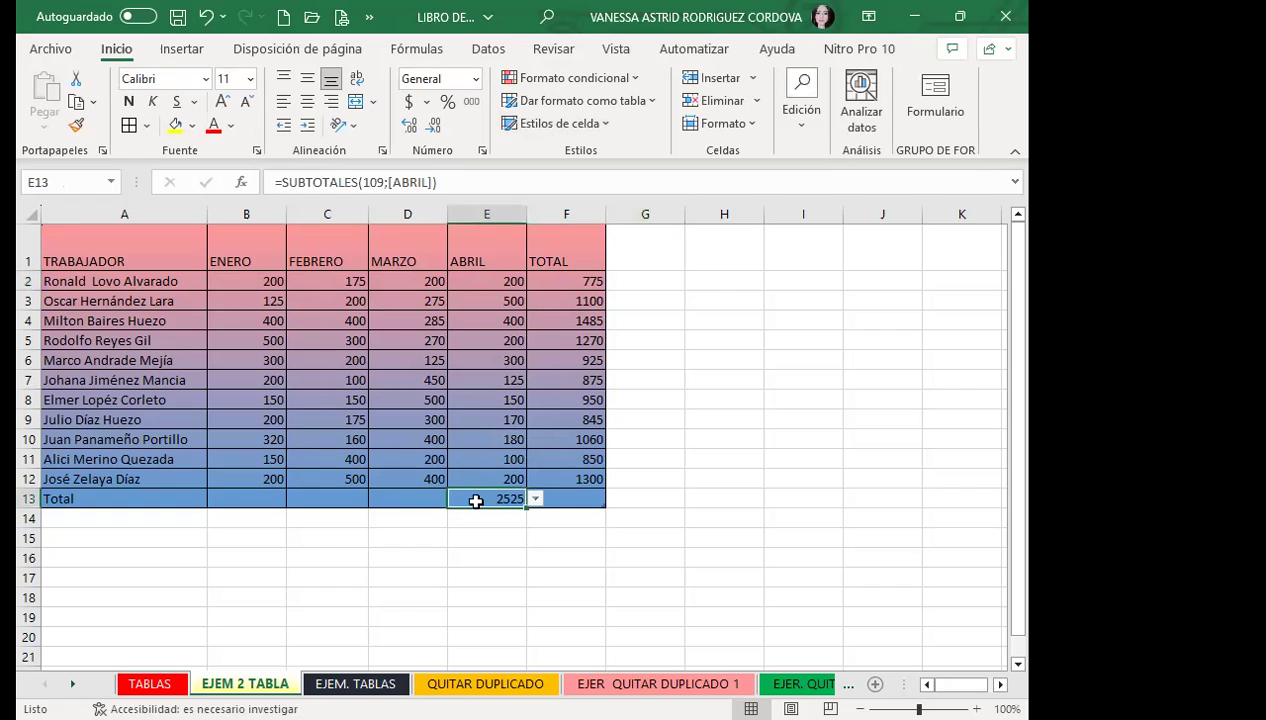
{"action": "left_click", "coordinate": [555, 494]}
{"action": "left_click", "coordinate": [615, 498]}
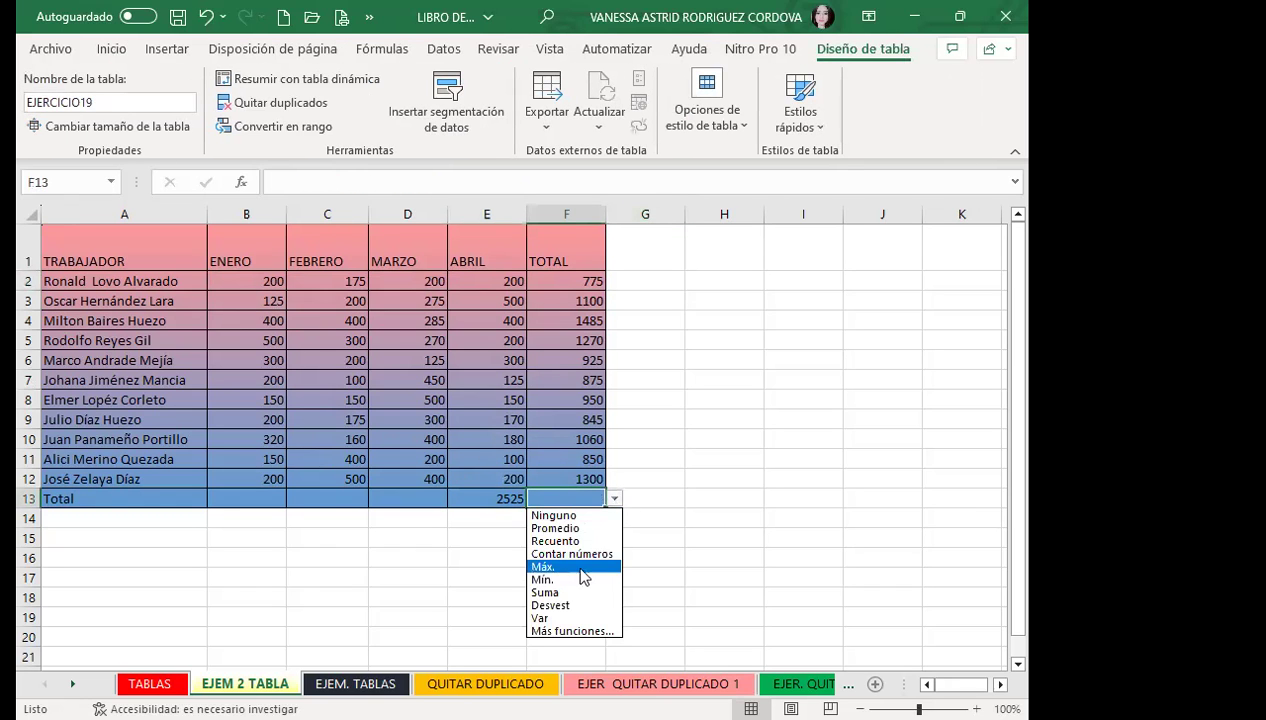
{"action": "left_click", "coordinate": [569, 541]}
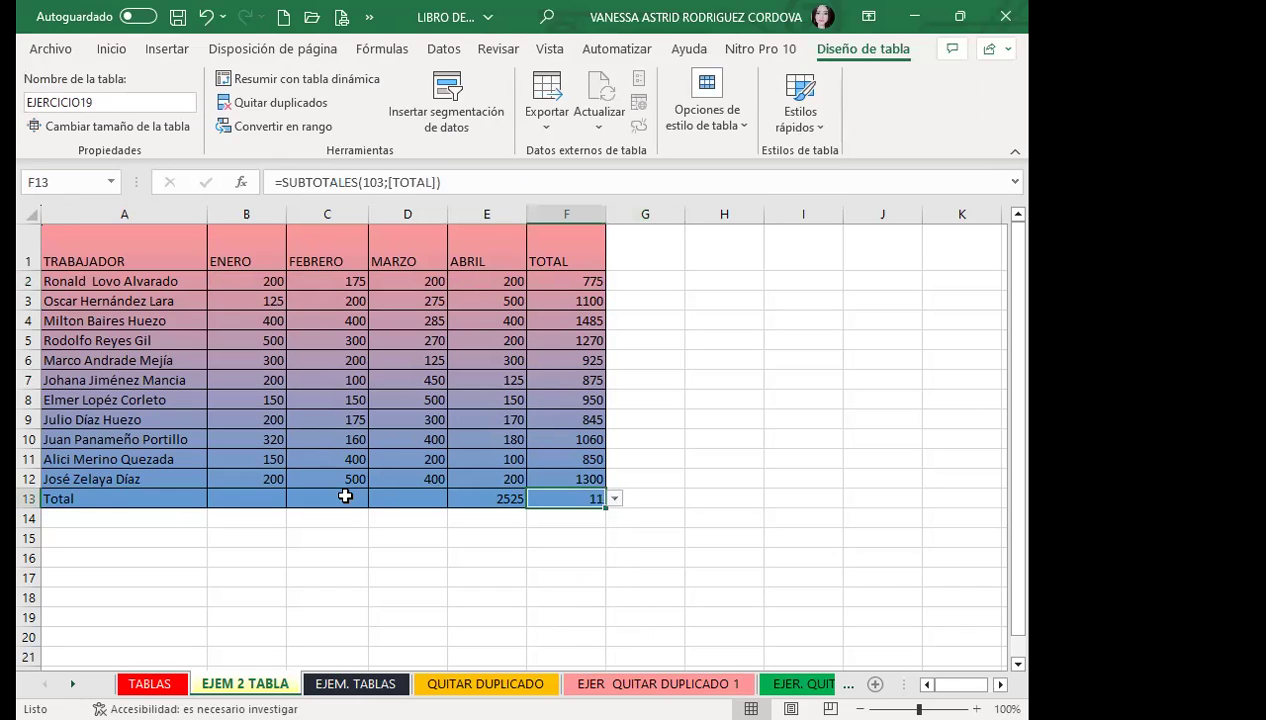
{"action": "left_click", "coordinate": [345, 496]}
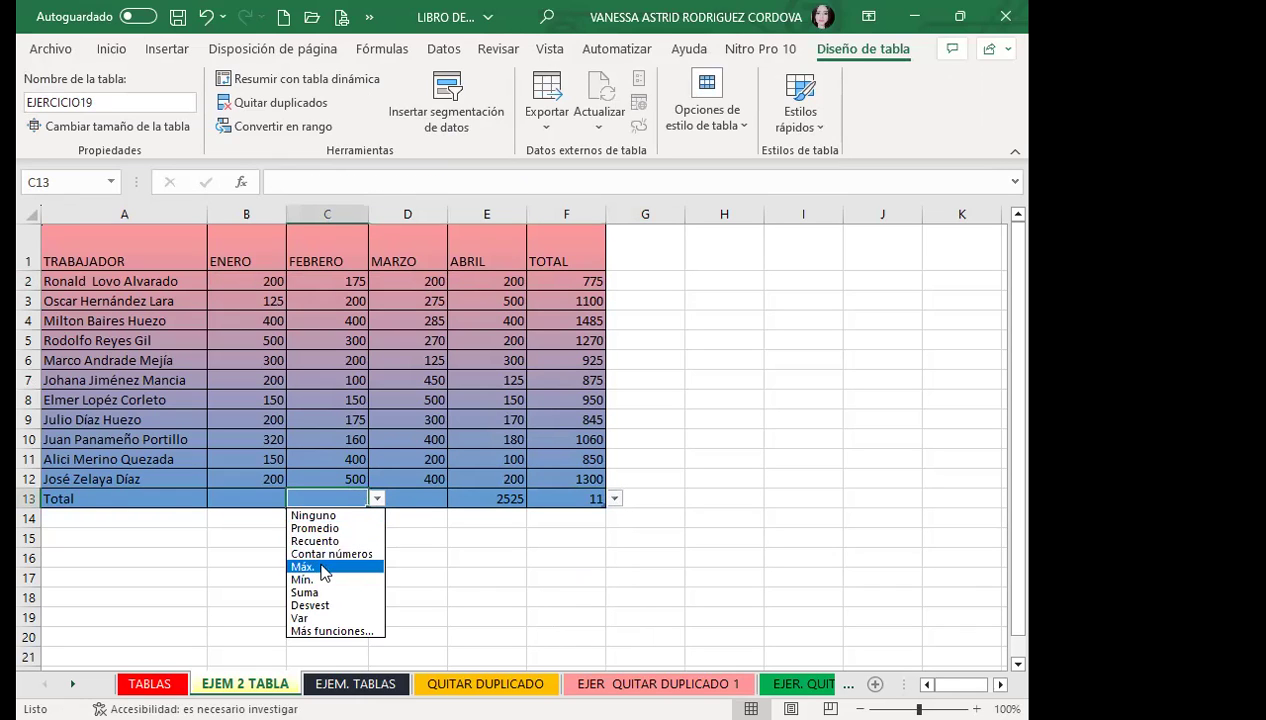
{"action": "left_click", "coordinate": [340, 567]}
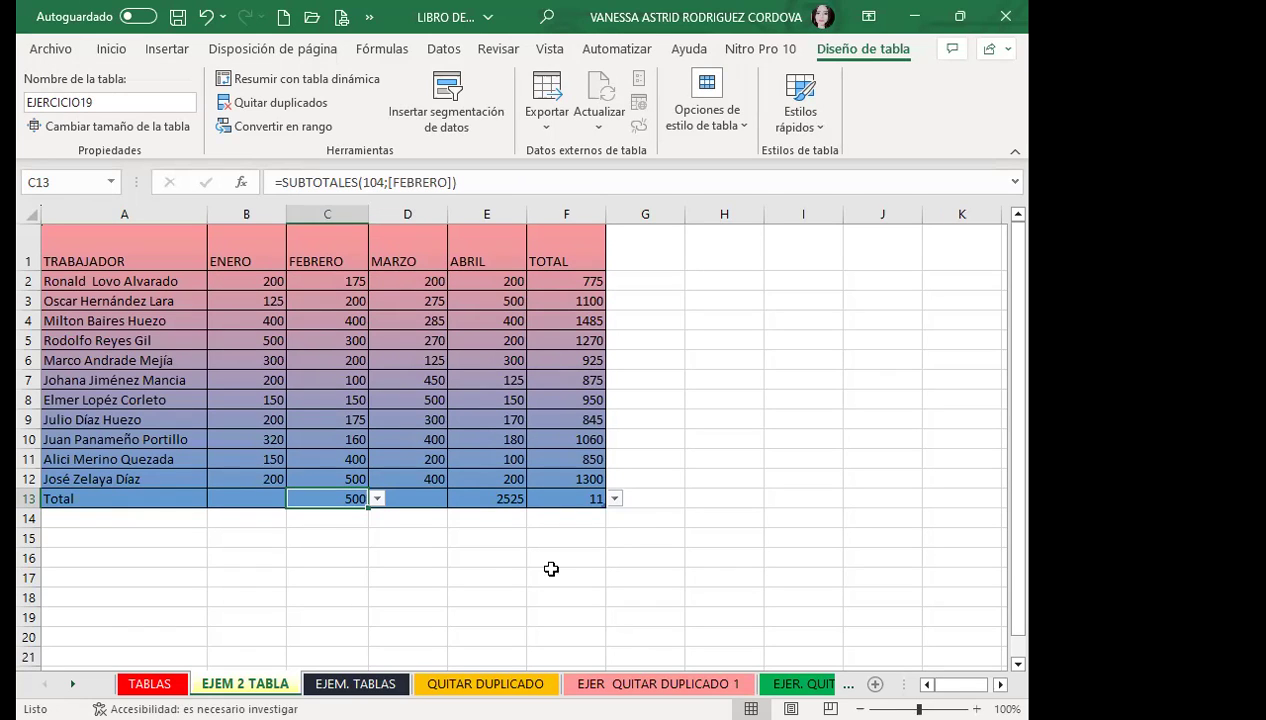
{"action": "left_click", "coordinate": [265, 498]}
{"action": "left_click", "coordinate": [294, 498]}
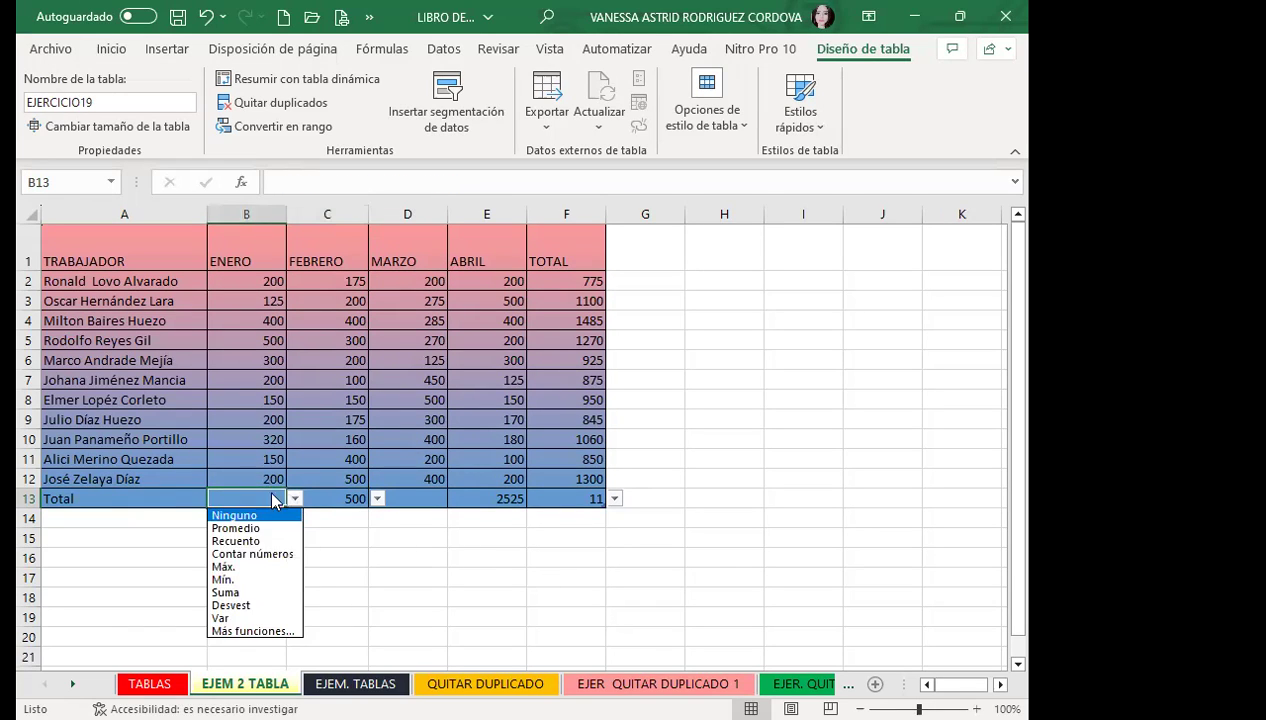
{"action": "left_click", "coordinate": [225, 592]}
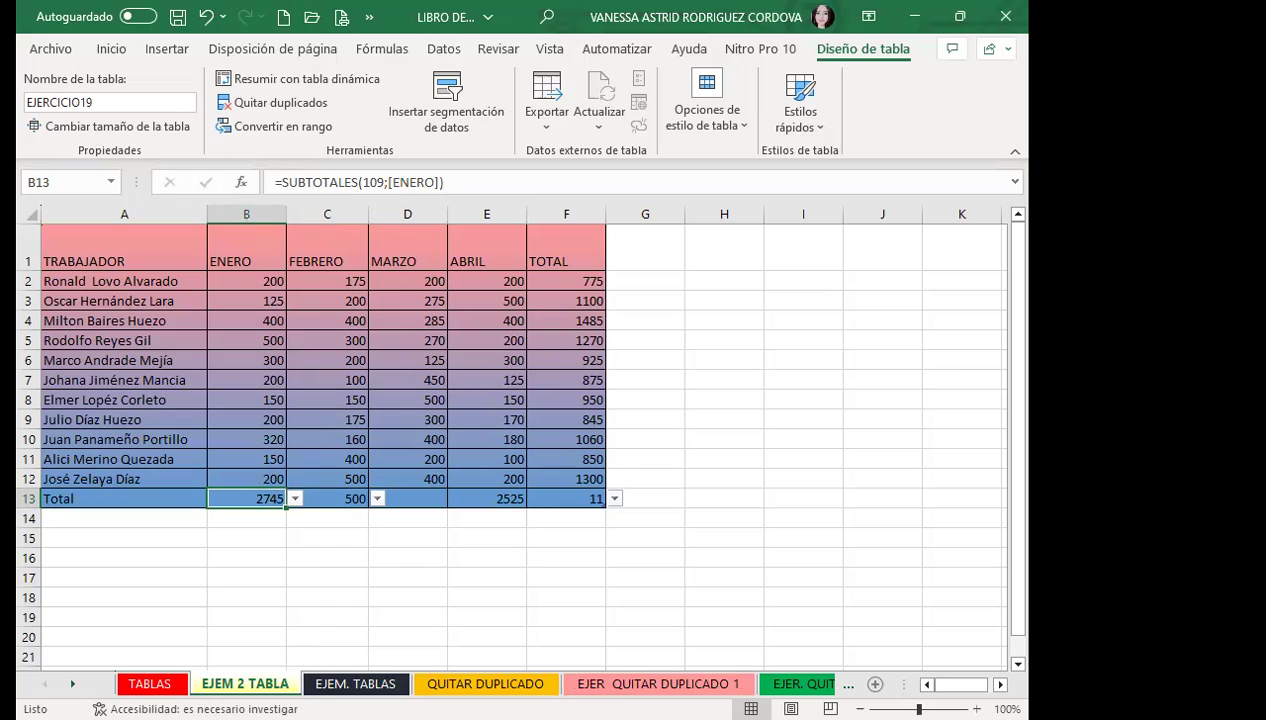
{"action": "left_click", "coordinate": [296, 384]}
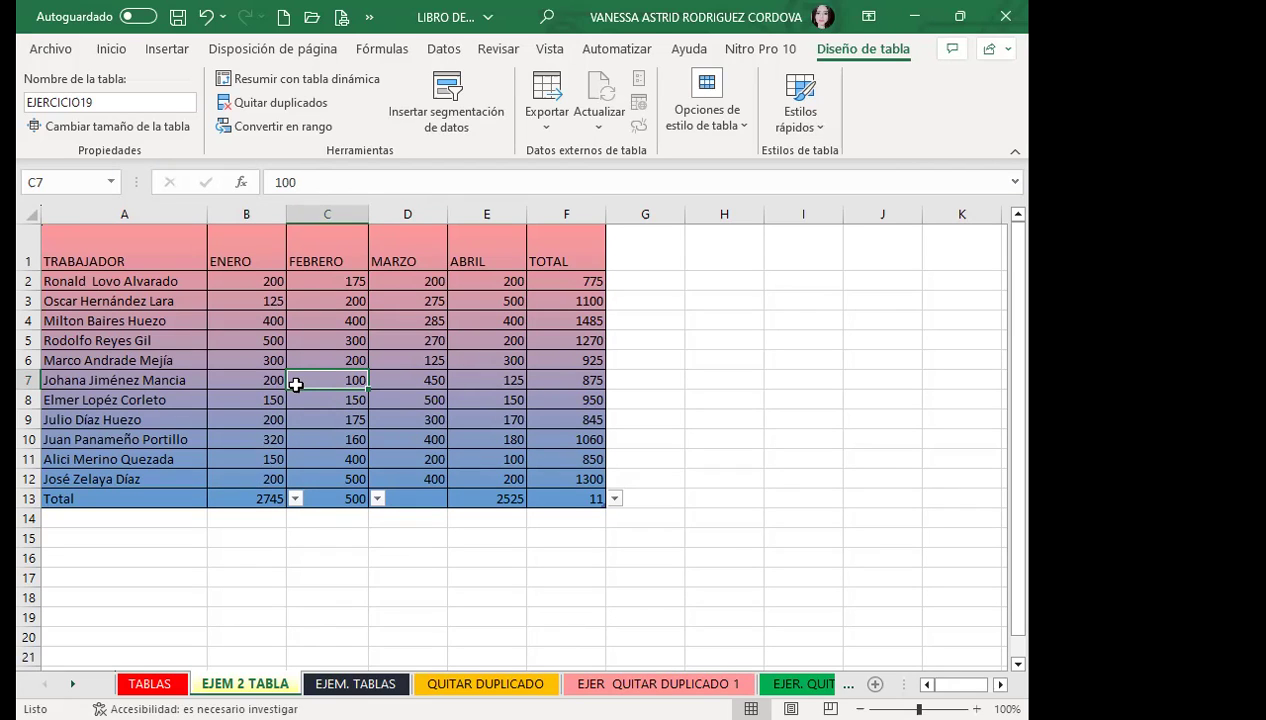
{"action": "left_click", "coordinate": [310, 344]}
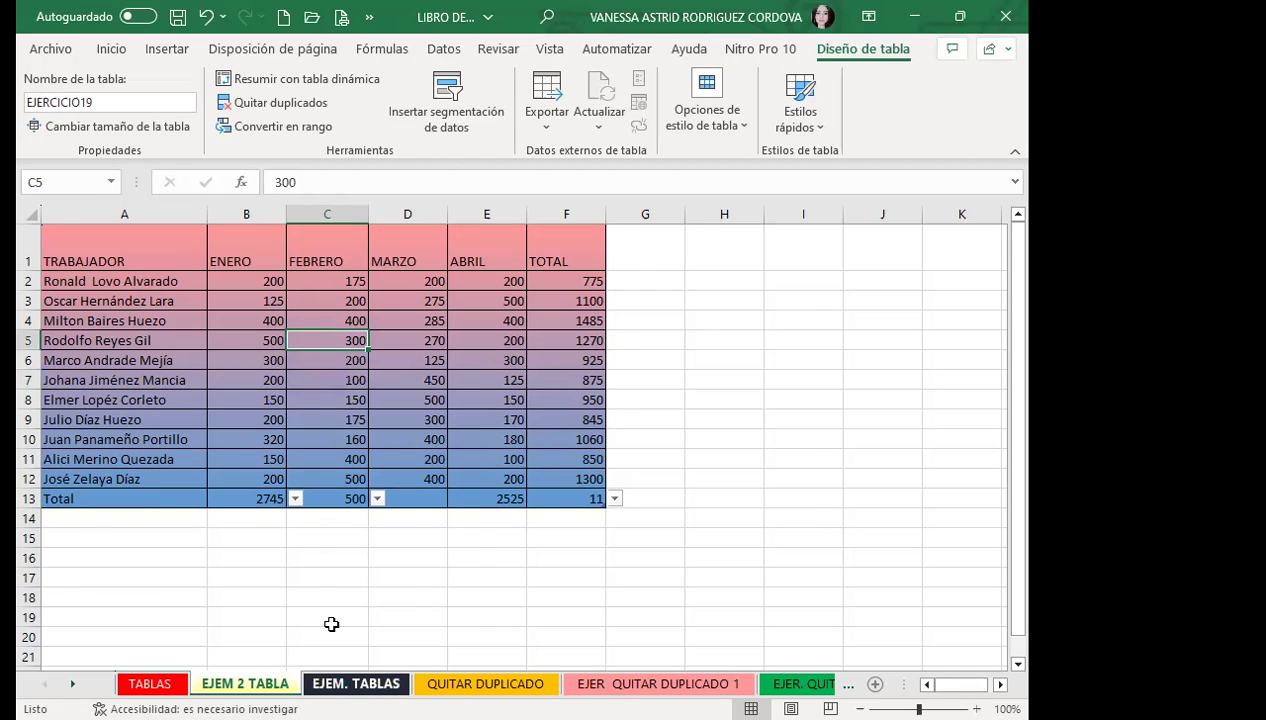
{"action": "key", "text": "ctrl+Page_Down"}
{"action": "key", "text": "ctrl+Page_Down"}
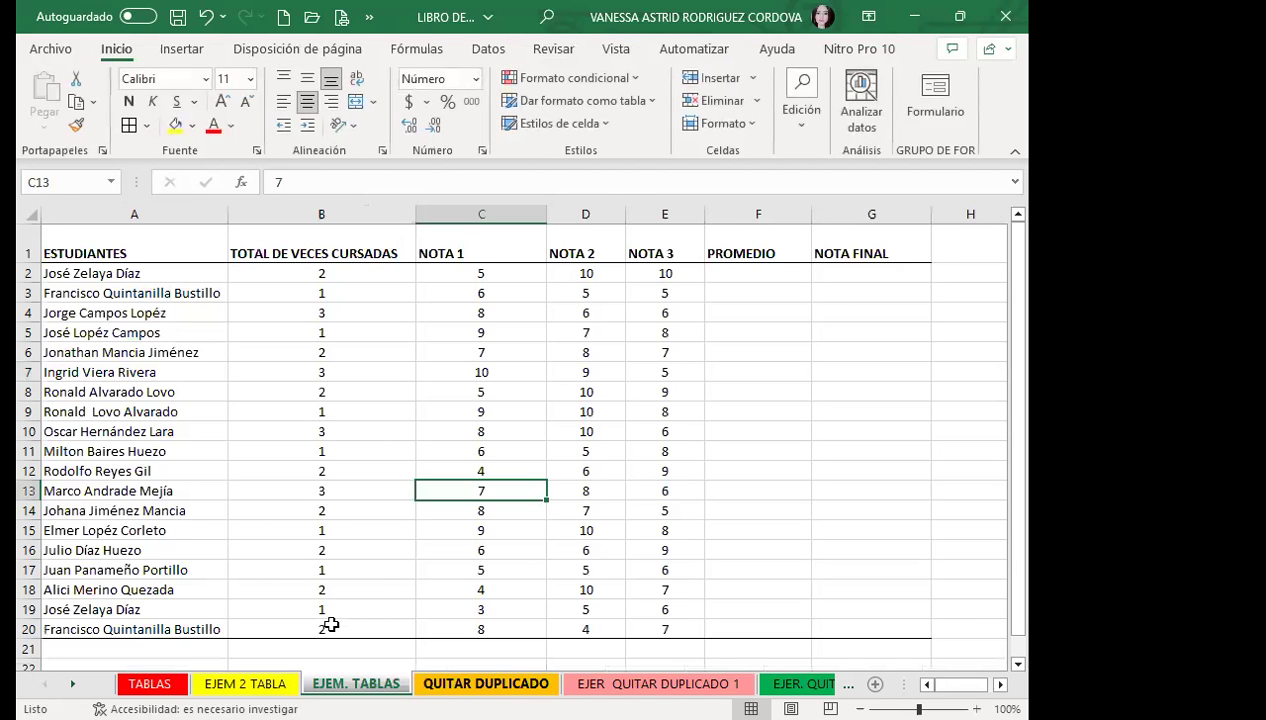
{"action": "left_click", "coordinate": [285, 545]}
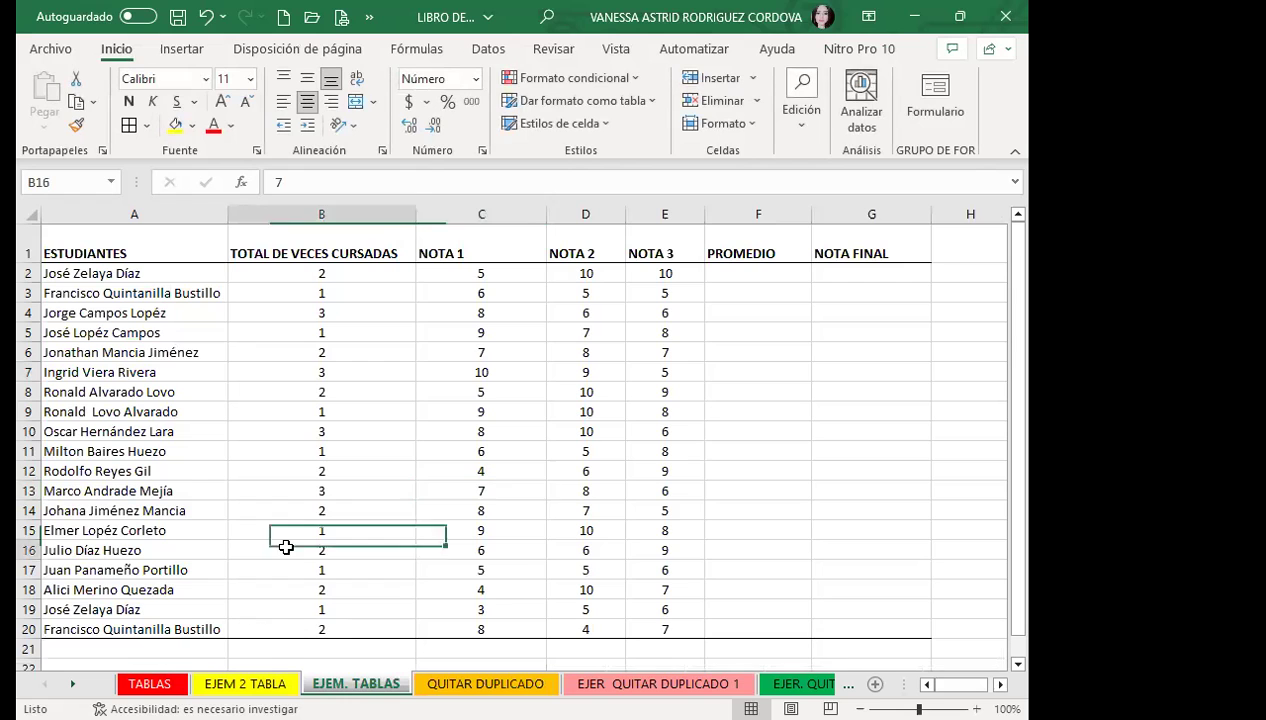
{"action": "key", "text": "ctrl+Page_Up"}
{"action": "key", "text": "ctrl+Home"}
{"action": "key", "text": "ctrl+a"}
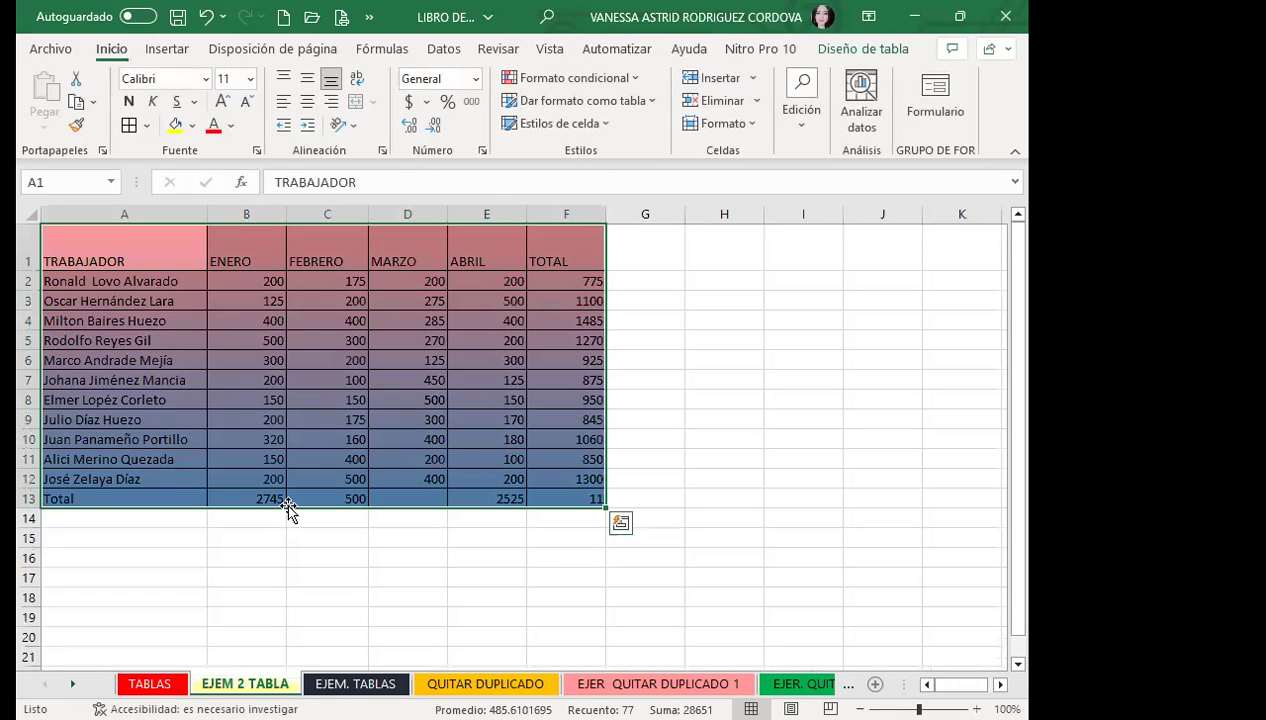
{"action": "left_click", "coordinate": [313, 436]}
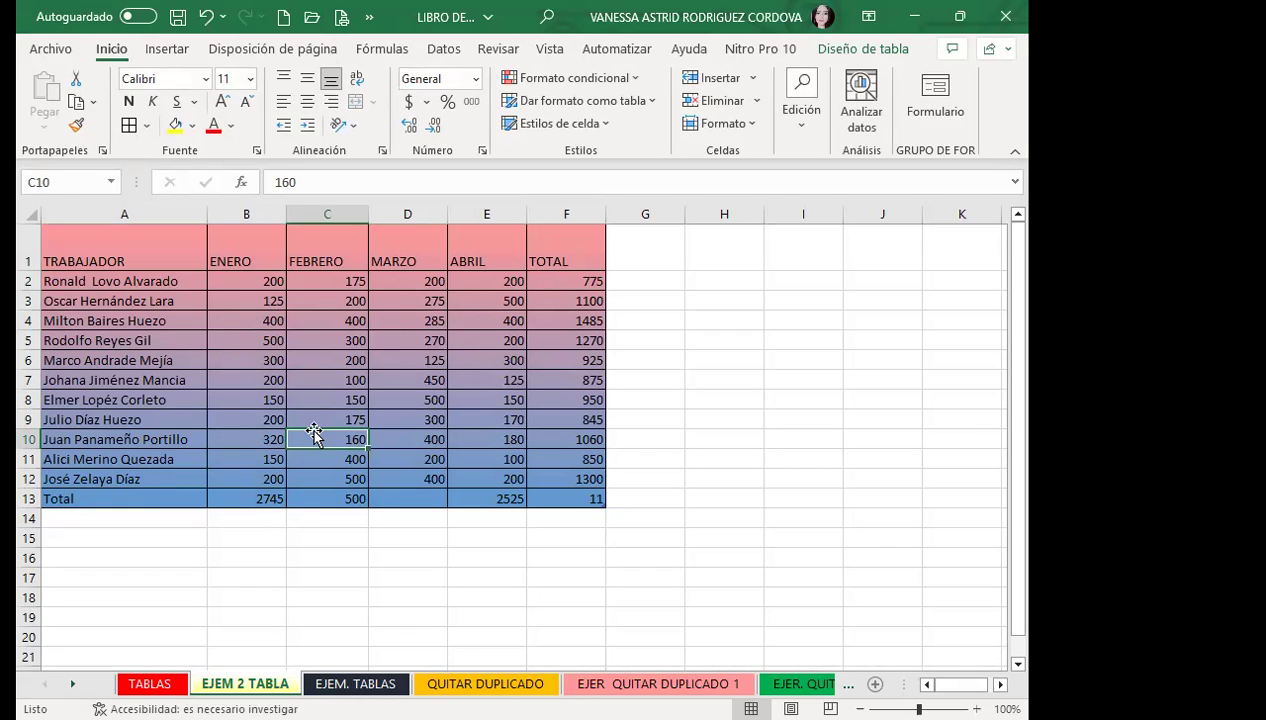
{"action": "left_click", "coordinate": [327, 360]}
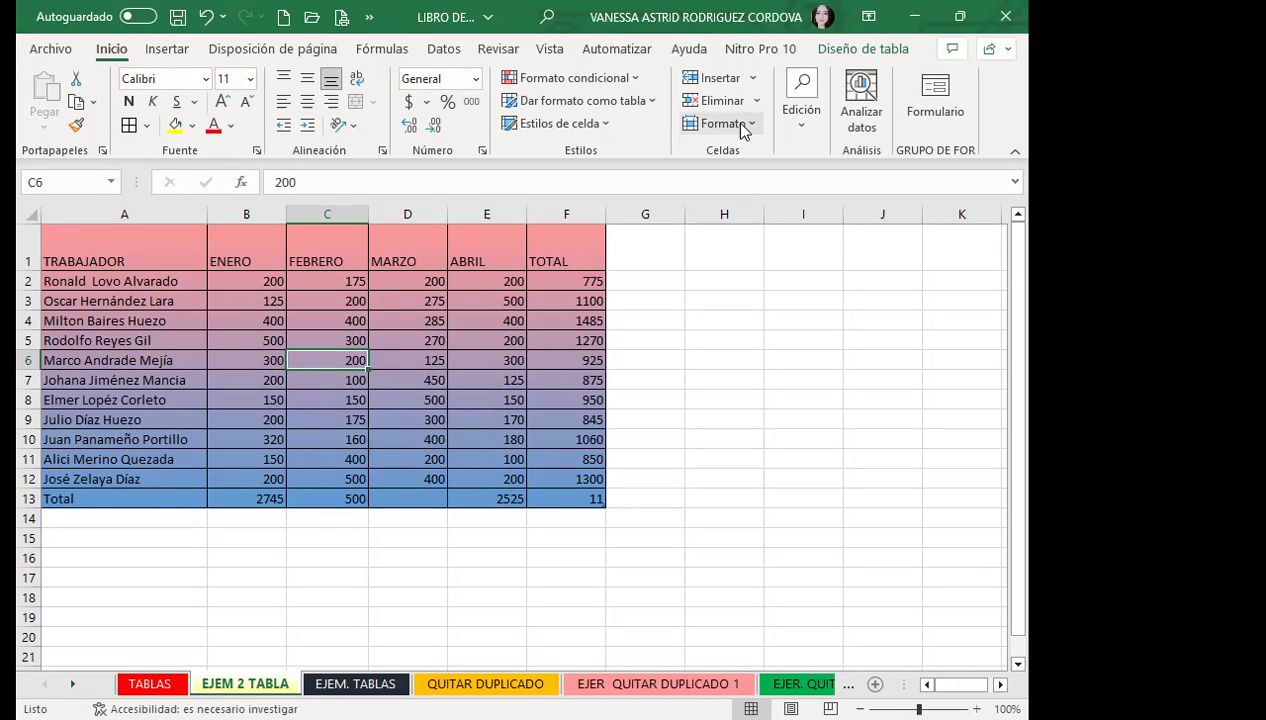
{"action": "left_click", "coordinate": [857, 50]}
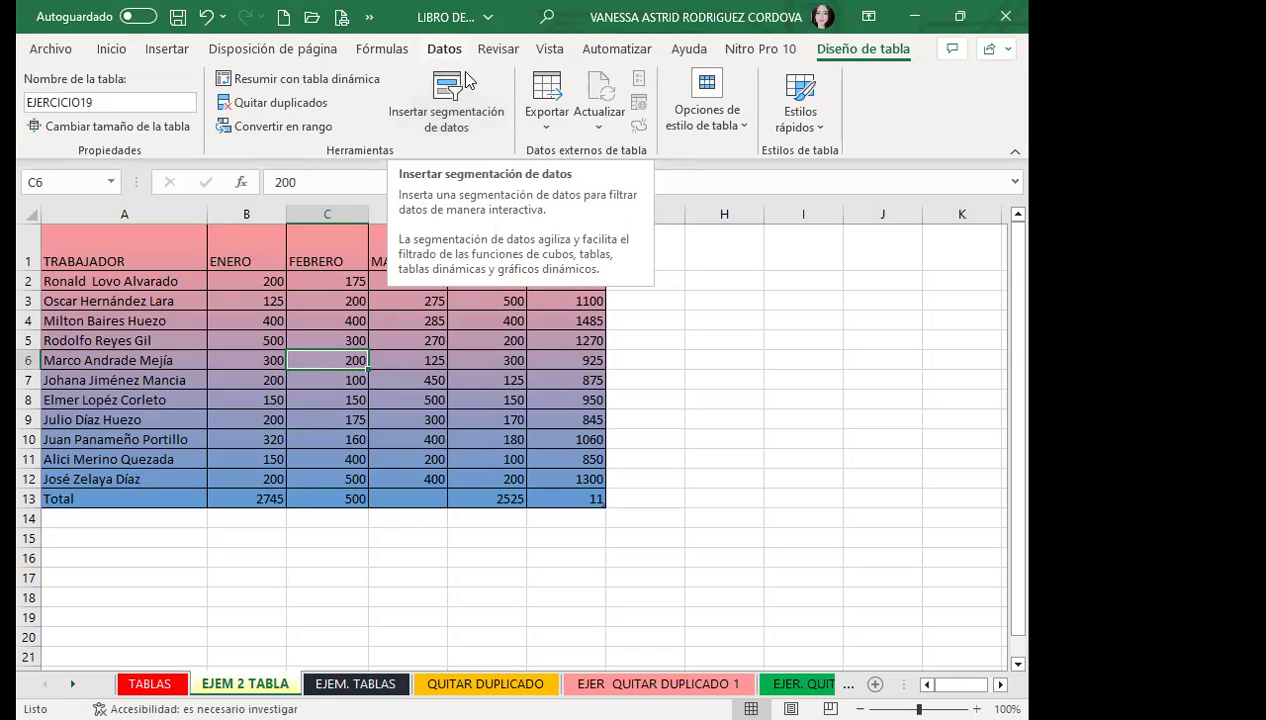
Insert slicers for the TRABAJADOR and TOTAL columns of table EJERCICIO19
{"action": "left_click", "coordinate": [462, 125]}
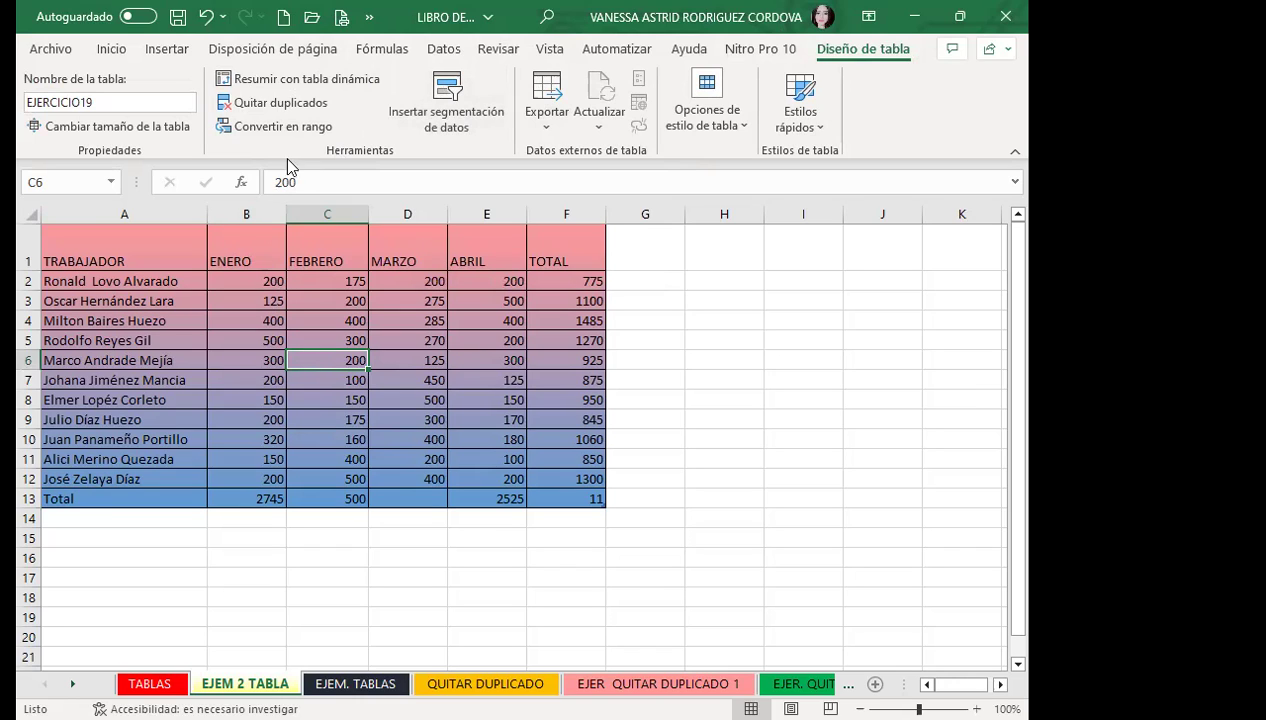
{"action": "left_click", "coordinate": [446, 100]}
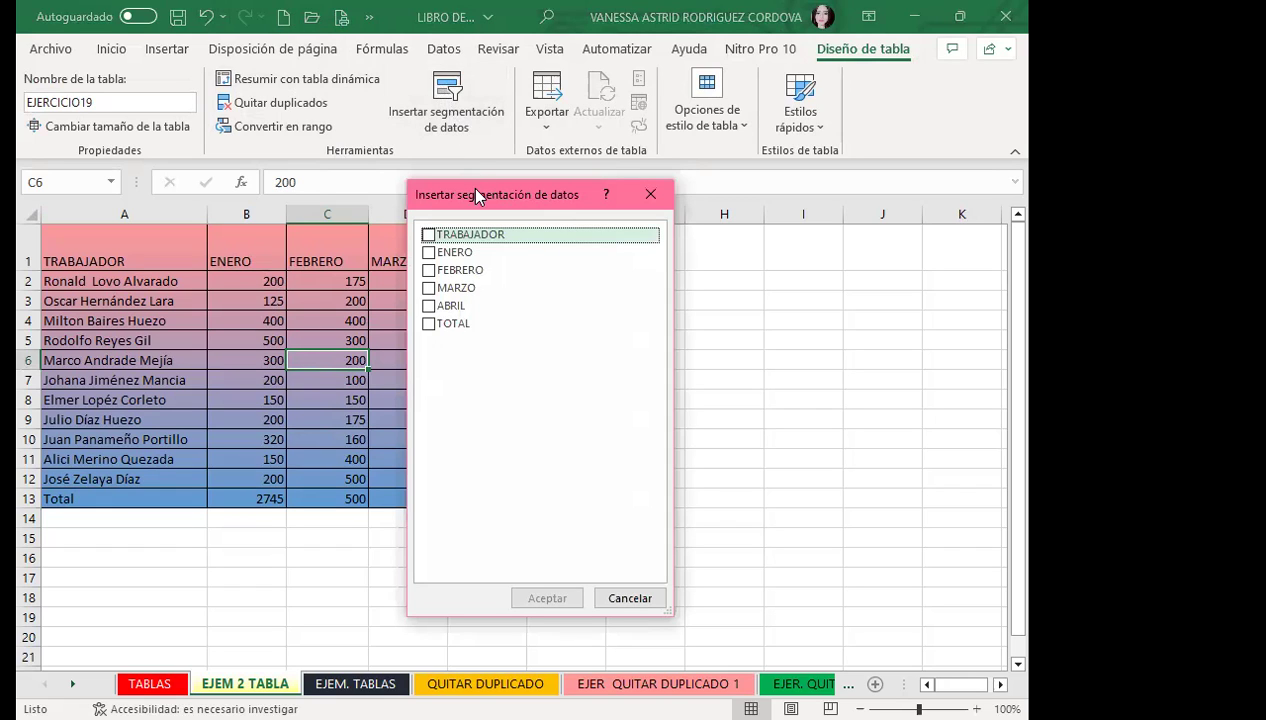
{"action": "left_click_drag", "start_coordinate": [638, 190], "coordinate": [851, 178]}
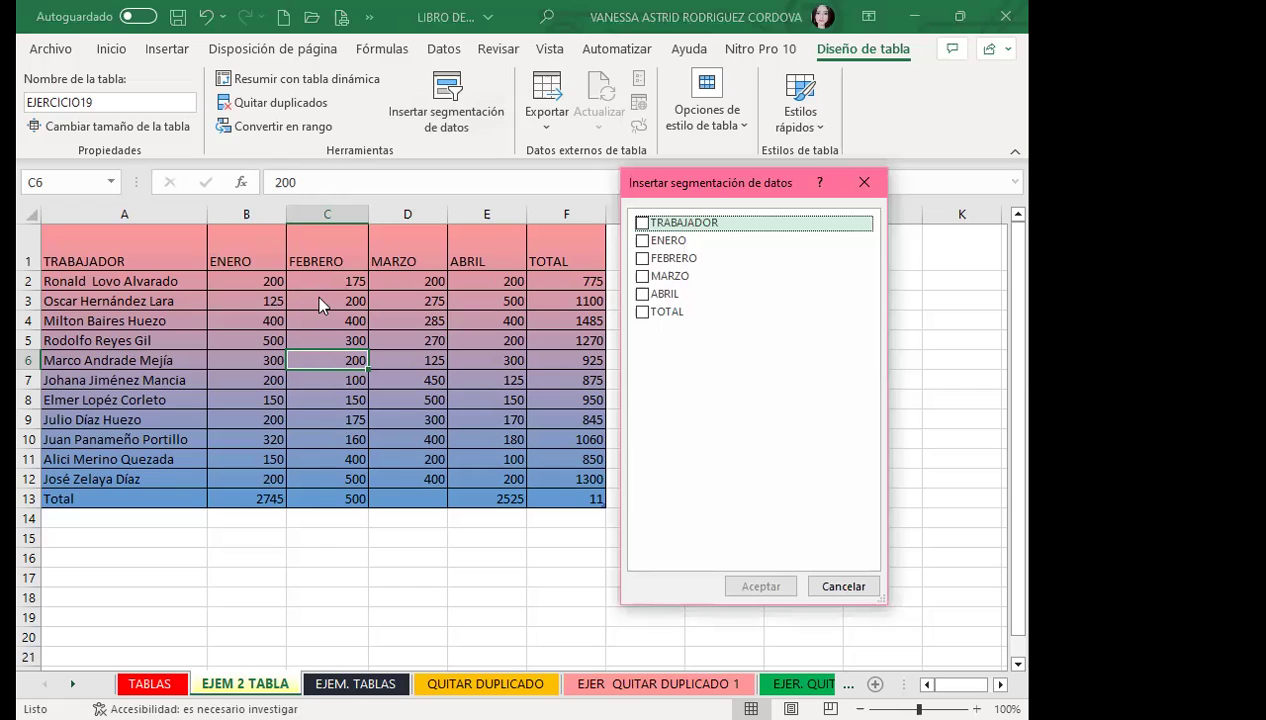
{"action": "left_click", "coordinate": [644, 226]}
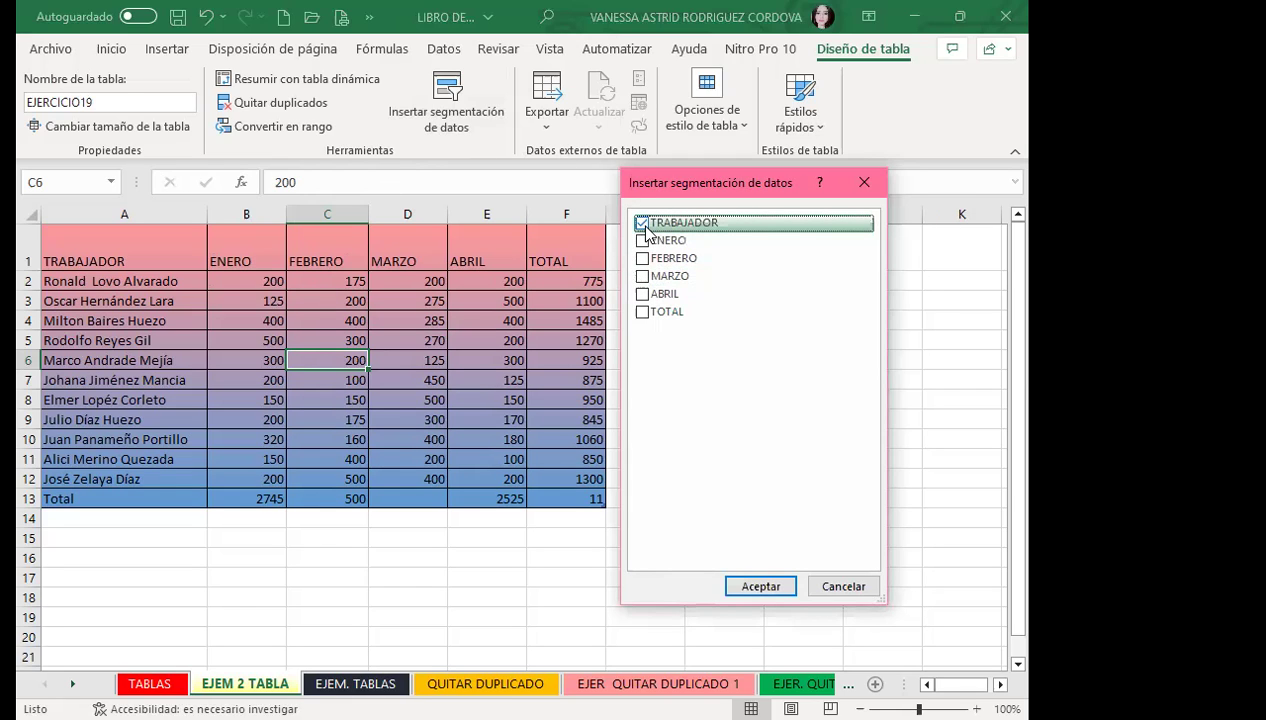
{"action": "left_click", "coordinate": [644, 313]}
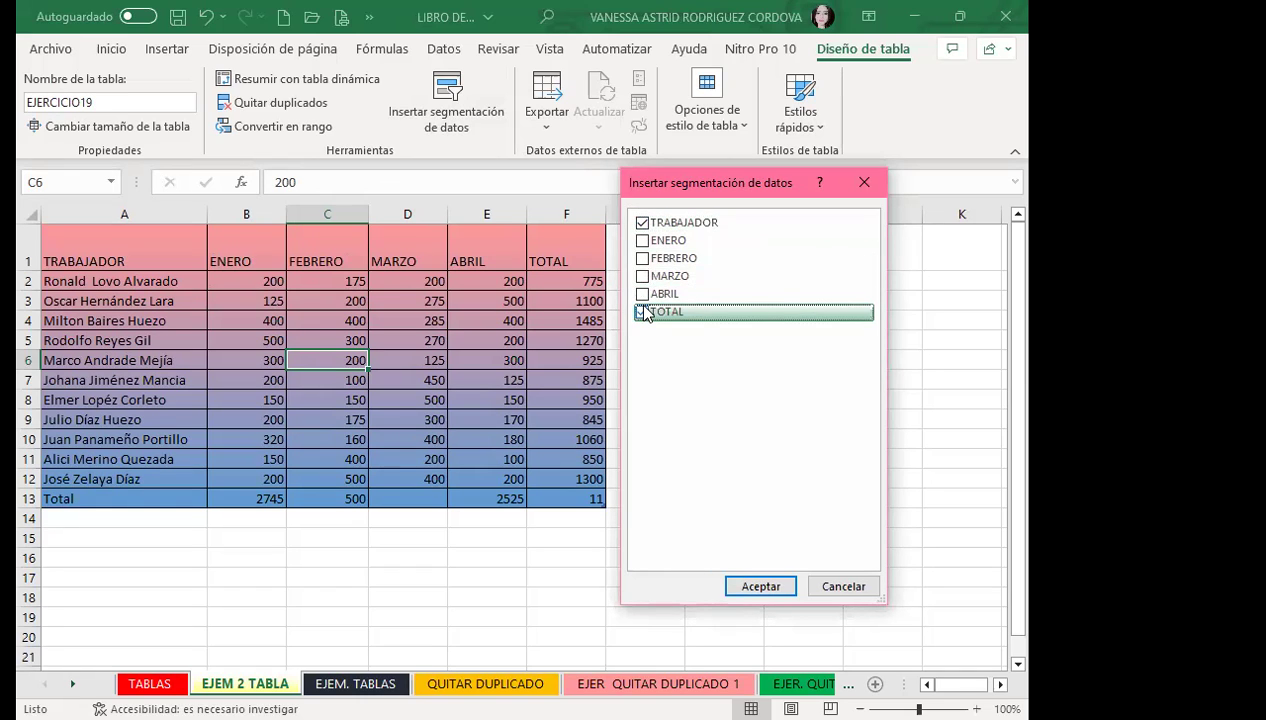
{"action": "left_click", "coordinate": [760, 584]}
Drag the TOTAL and TRABAJADOR slicers next to each other in columns G–K beside the table
{"action": "left_click_drag", "start_coordinate": [523, 367], "coordinate": [842, 319]}
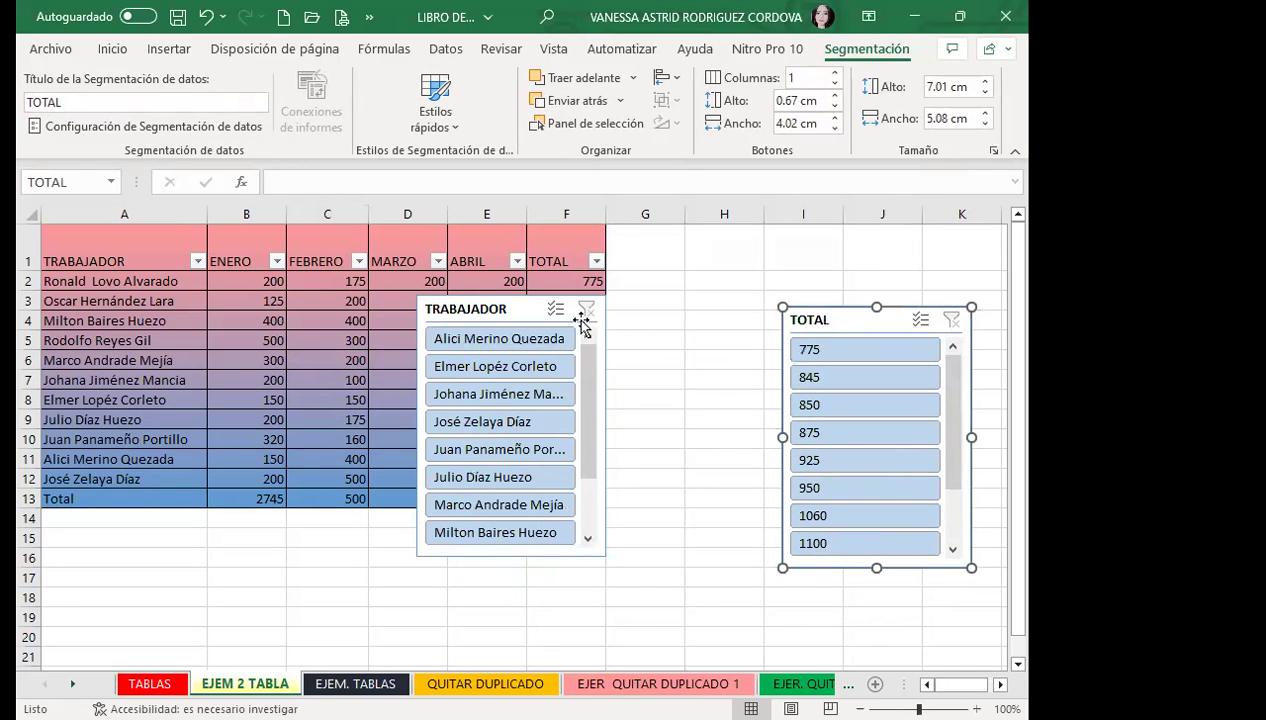
{"action": "left_click_drag", "start_coordinate": [519, 312], "coordinate": [700, 330]}
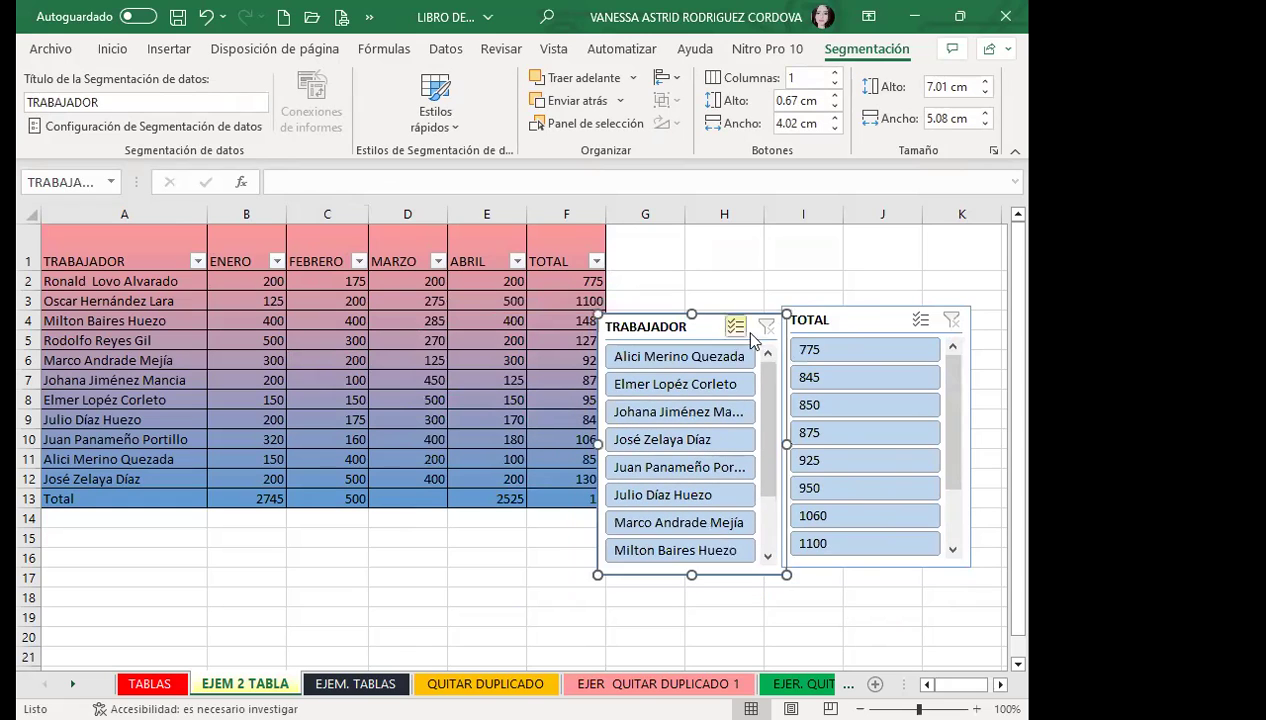
{"action": "left_click_drag", "start_coordinate": [842, 325], "coordinate": [889, 315]}
{"action": "left_click_drag", "start_coordinate": [714, 327], "coordinate": [732, 320]}
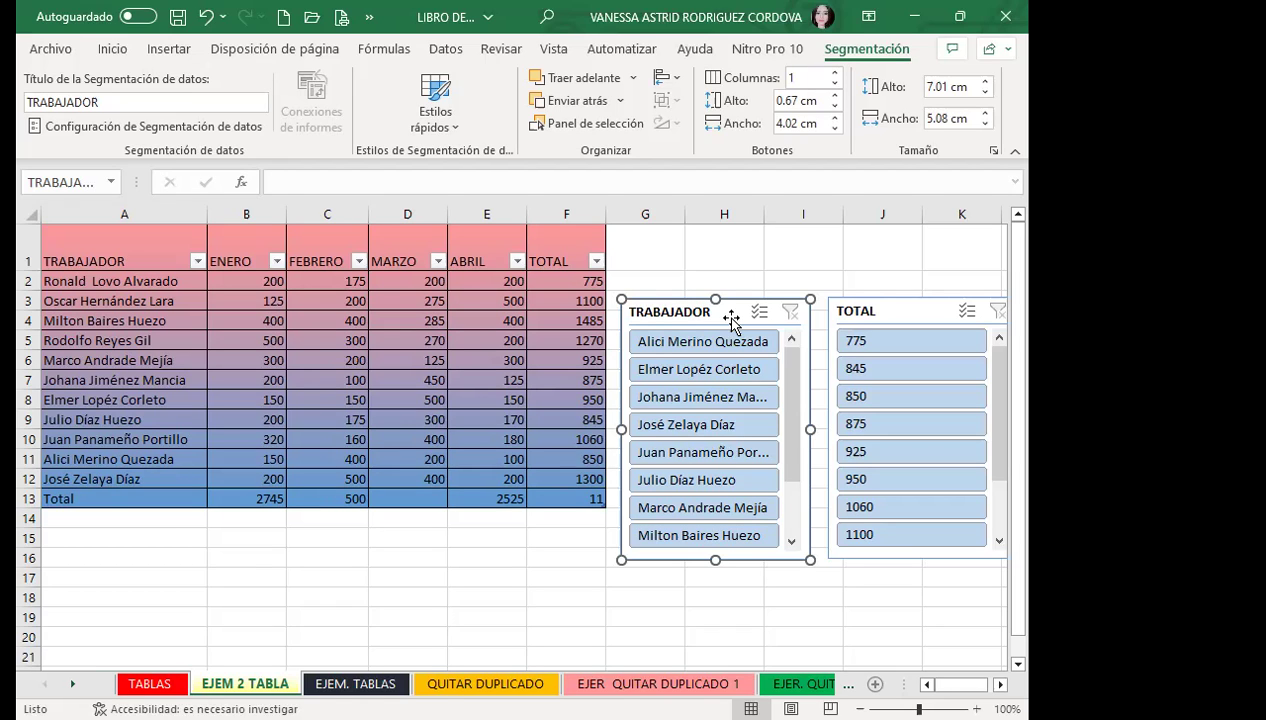
{"action": "mouse_move", "coordinate": [786, 445]}
{"action": "left_mouse_down"}
{"action": "mouse_move", "coordinate": [801, 500]}
{"action": "mouse_move", "coordinate": [862, 367]}
{"action": "left_mouse_up"}
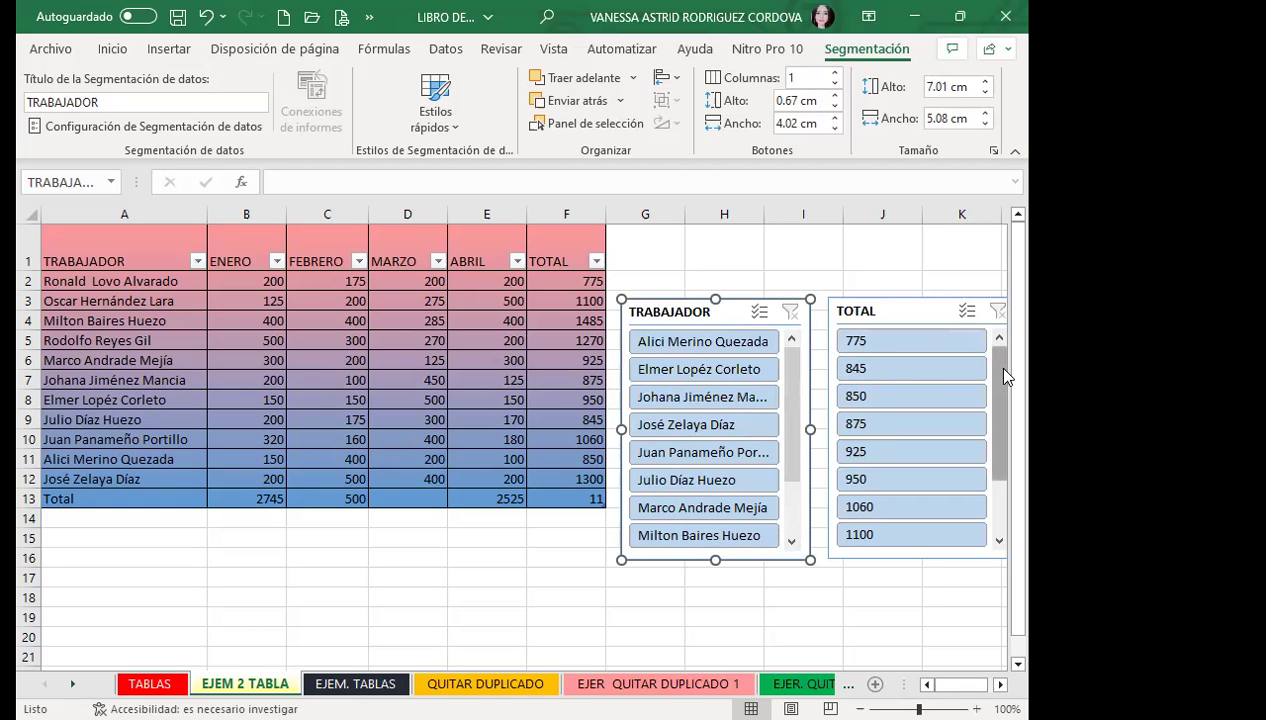
Select the TRABAJADOR slicer and bring up the slicer formatting tools
{"action": "left_click", "coordinate": [444, 135]}
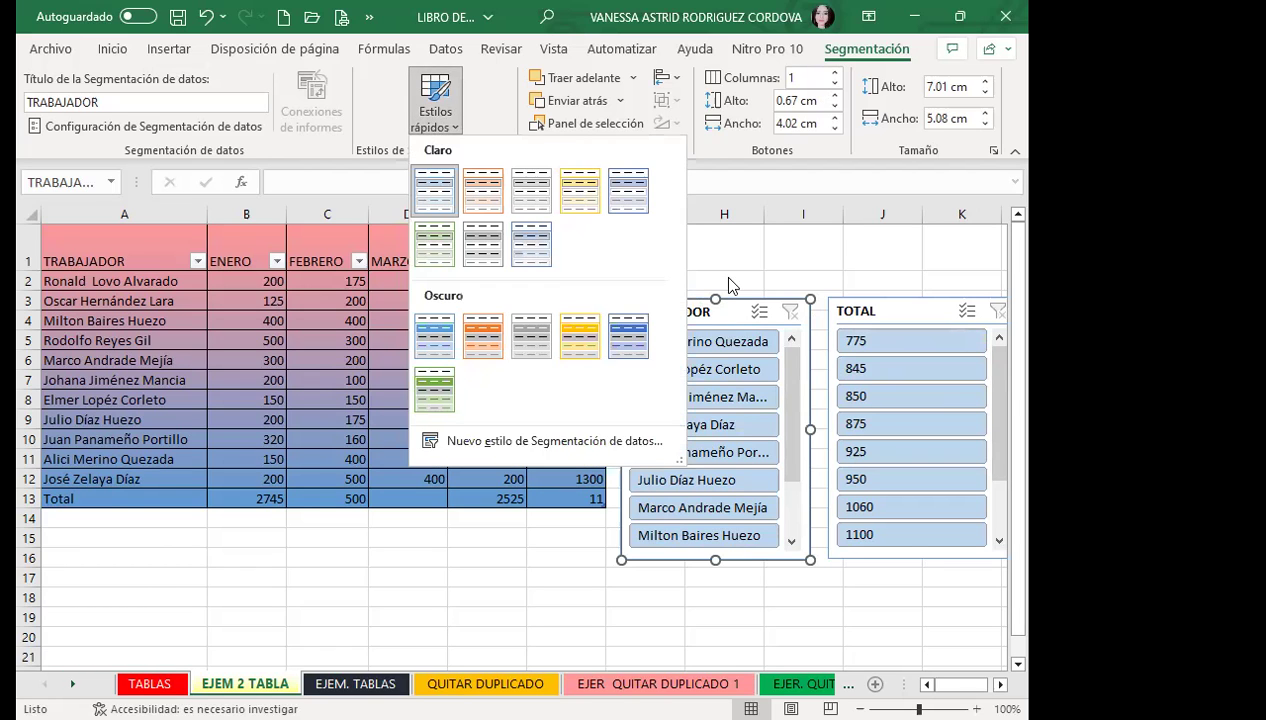
{"action": "left_click", "coordinate": [450, 459]}
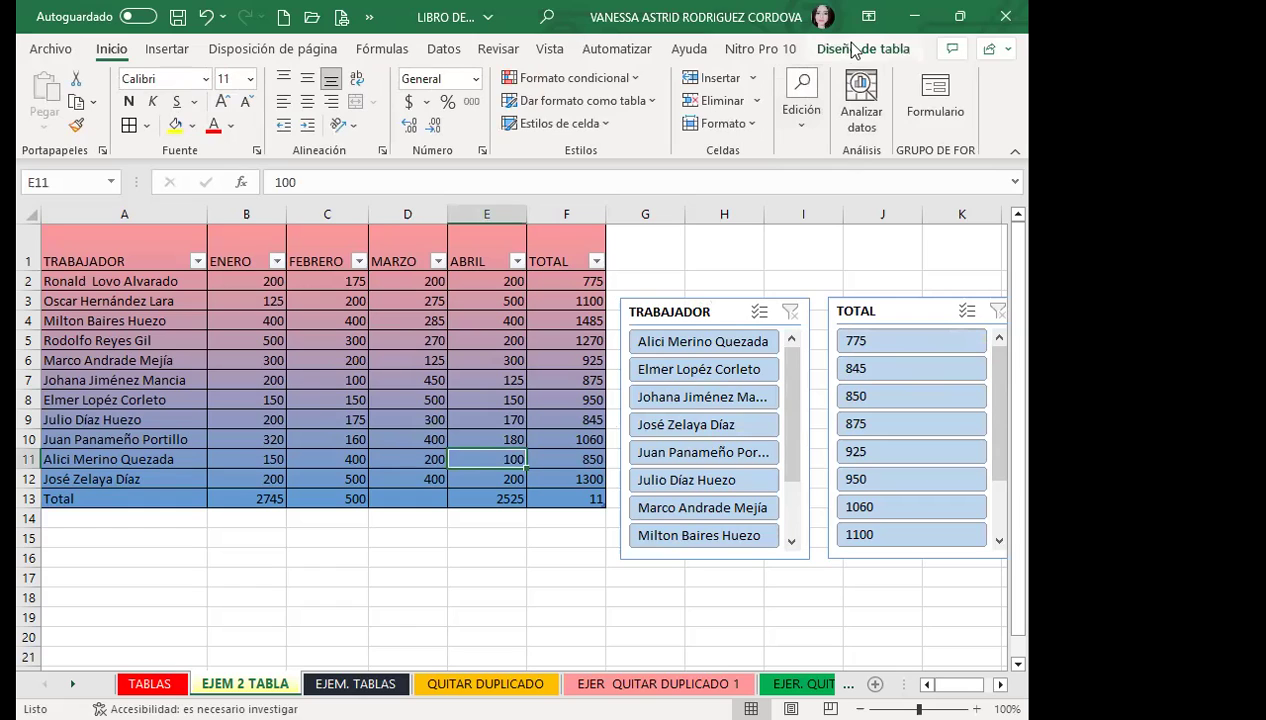
{"action": "left_click", "coordinate": [322, 372]}
{"action": "left_click", "coordinate": [385, 587]}
{"action": "left_click", "coordinate": [398, 415]}
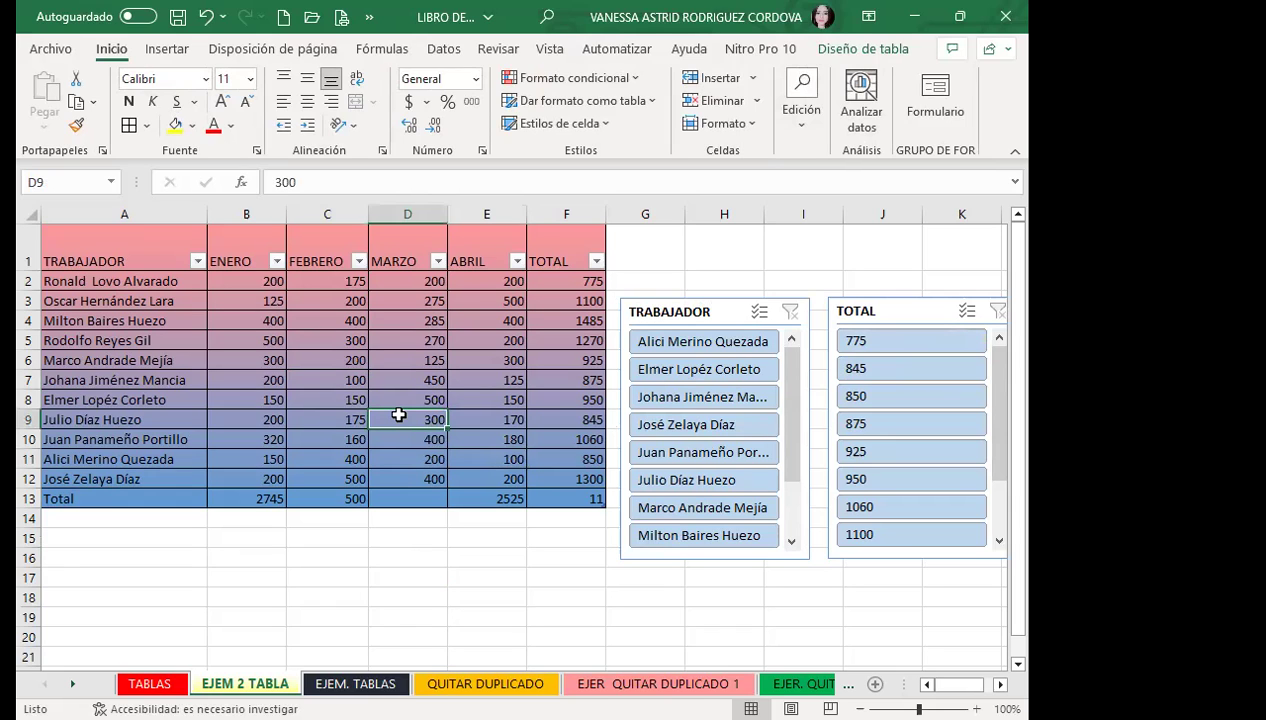
{"action": "left_click", "coordinate": [690, 311]}
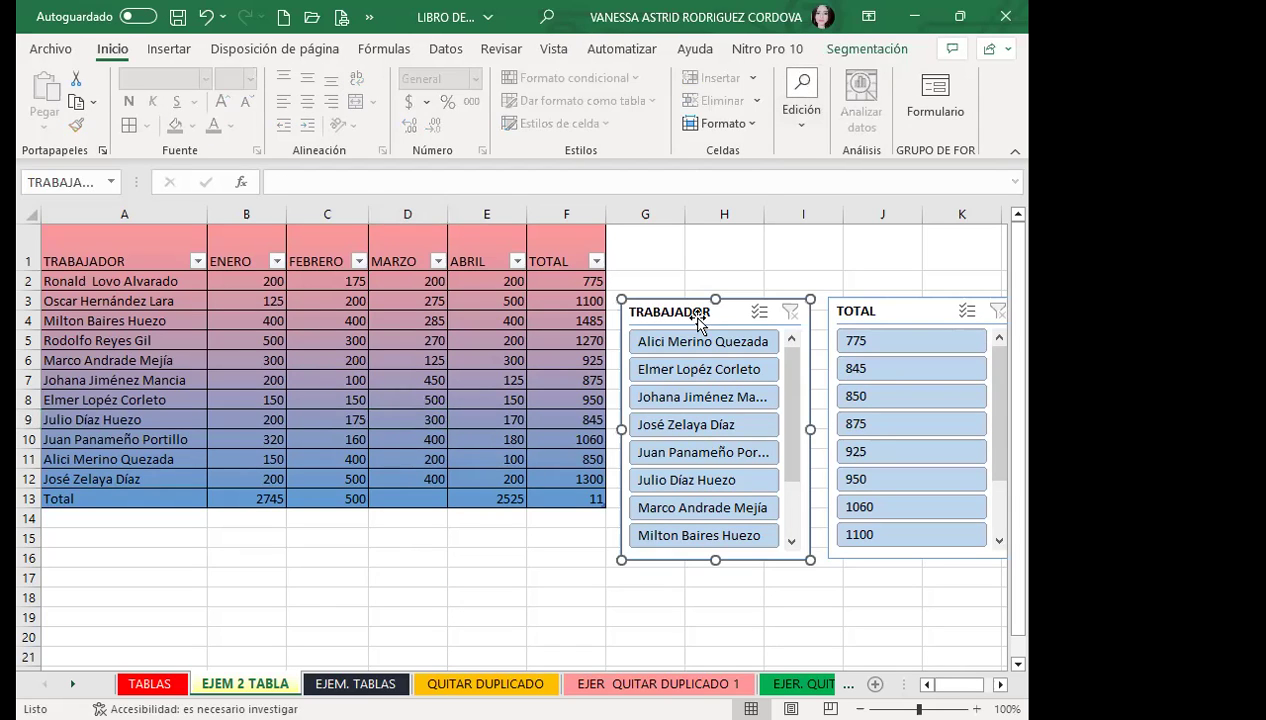
{"action": "left_click", "coordinate": [866, 18]}
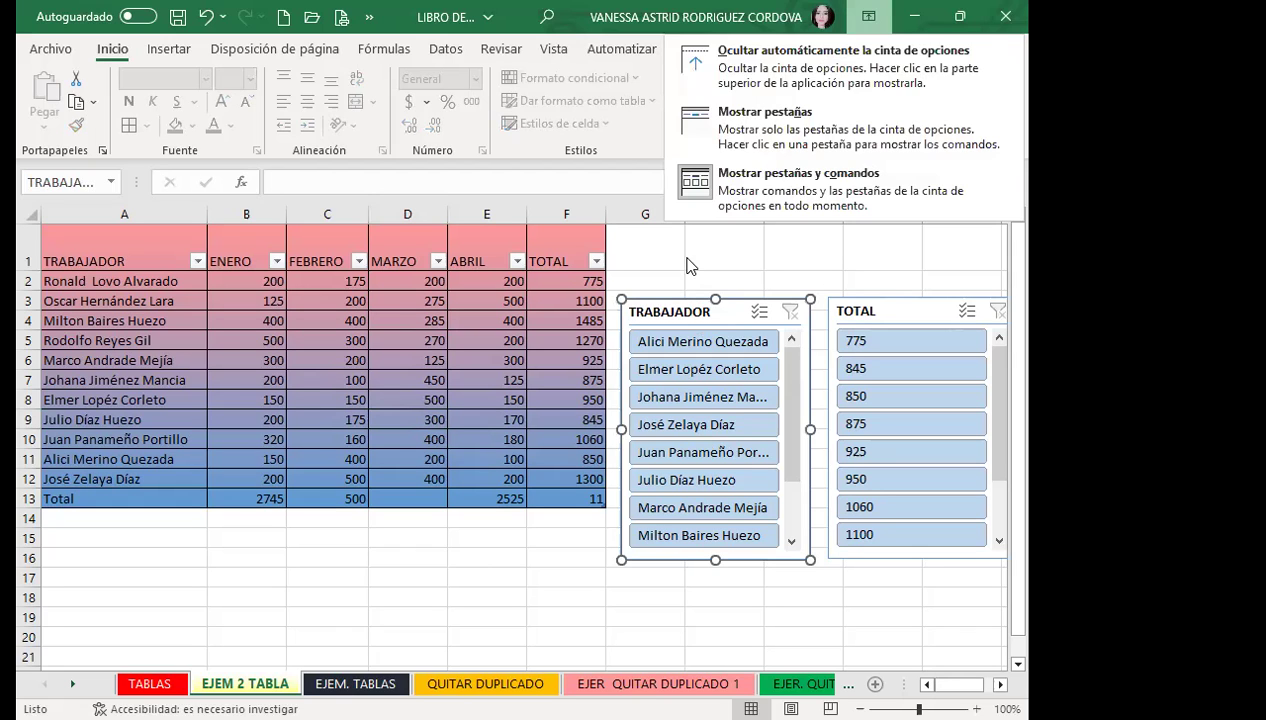
{"action": "left_click", "coordinate": [798, 180]}
{"action": "left_click", "coordinate": [844, 50]}
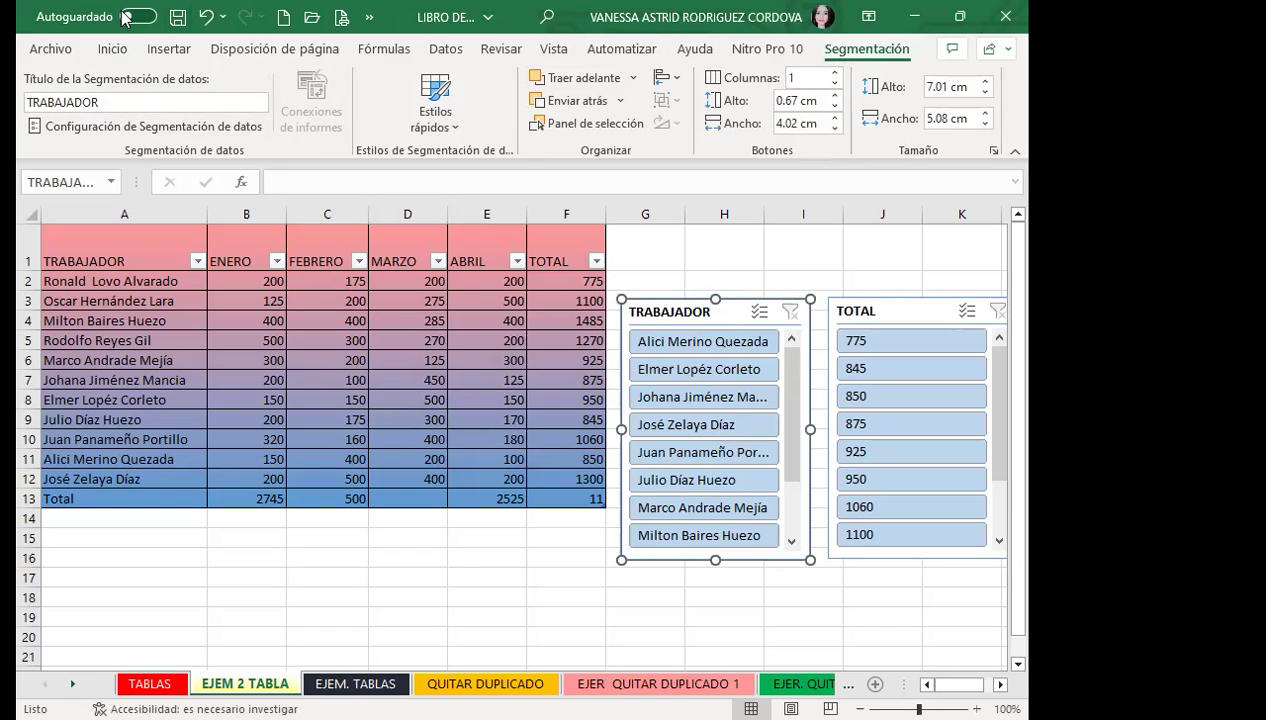
Apply a dark green quick style to the TRABAJADOR slicer
{"action": "left_click", "coordinate": [122, 103]}
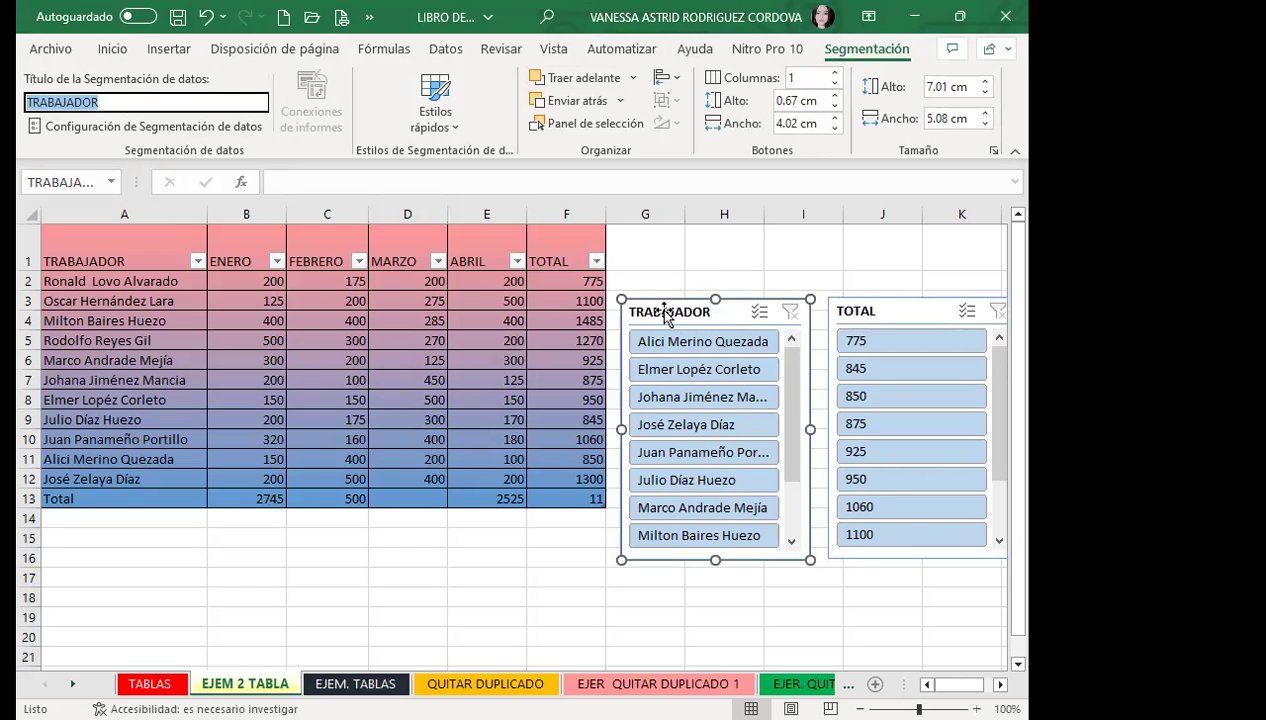
{"action": "left_click", "coordinate": [436, 105]}
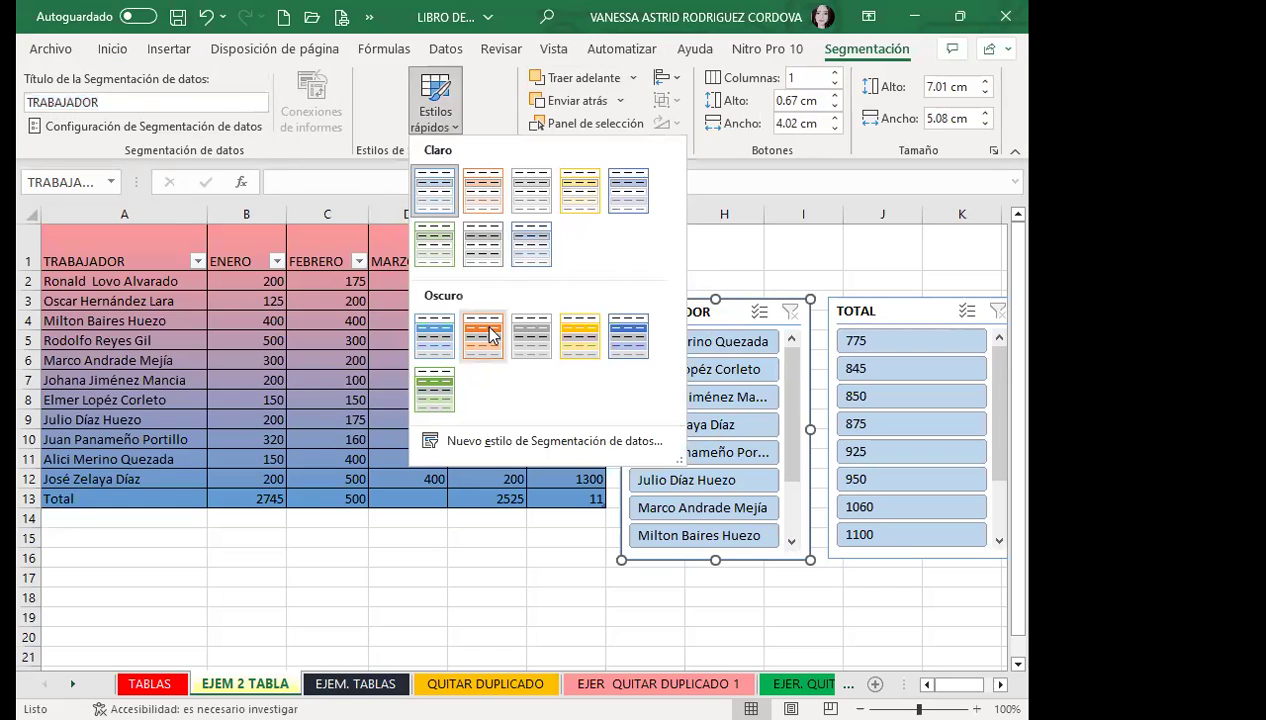
{"action": "left_click", "coordinate": [434, 390]}
Apply a dark yellow quick style to the TOTAL slicer
{"action": "left_click", "coordinate": [865, 291]}
{"action": "left_click", "coordinate": [436, 110]}
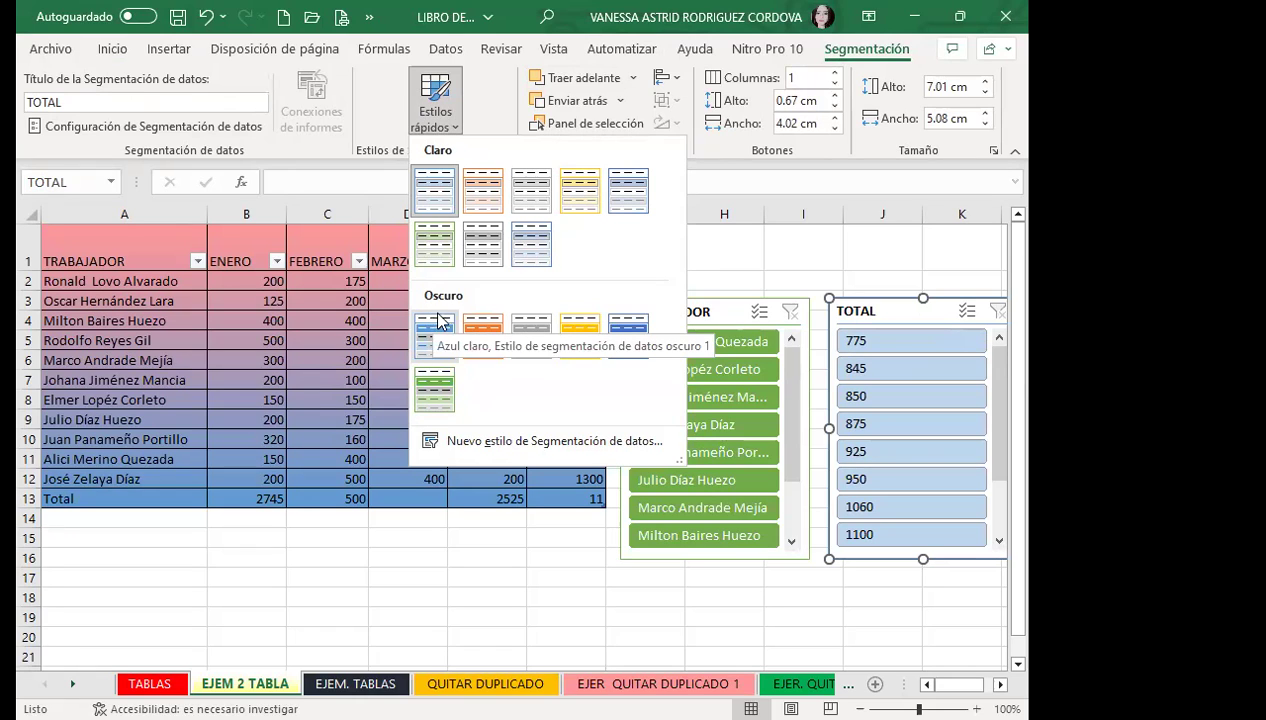
{"action": "left_click", "coordinate": [581, 338]}
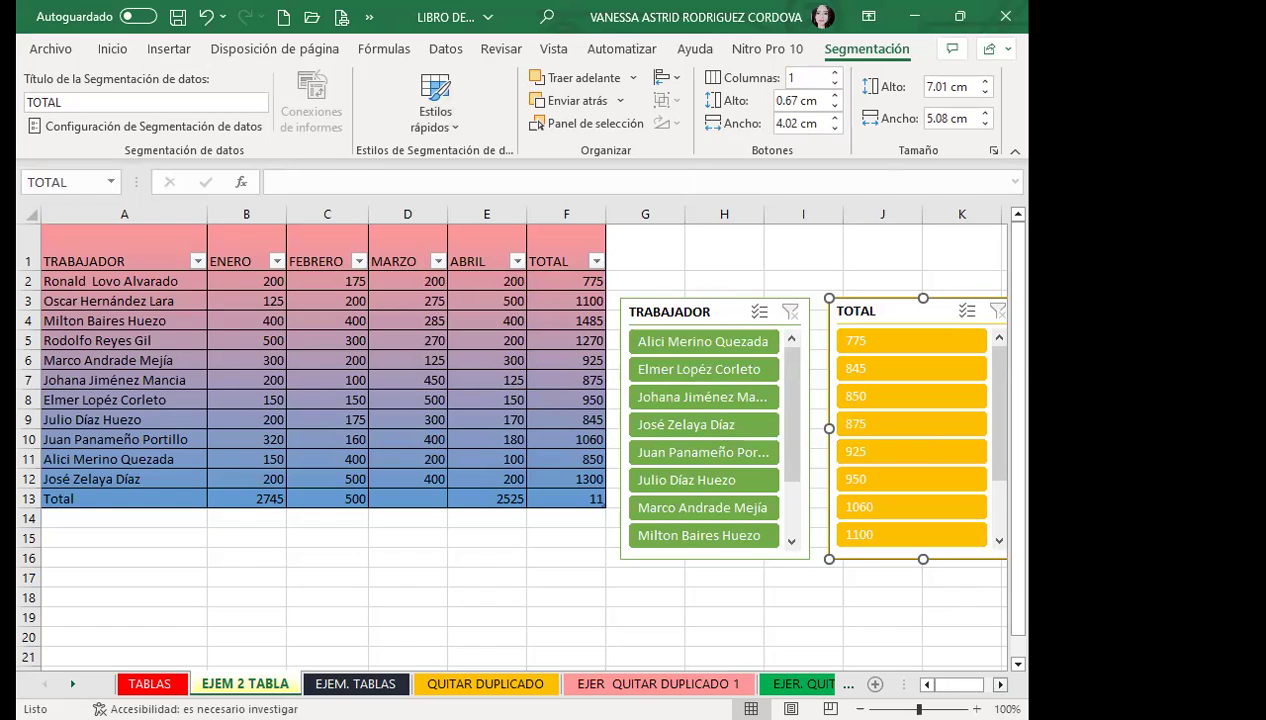
{"action": "scroll", "coordinate": [985, 676], "scroll_direction": "right", "scroll_amount": 1}
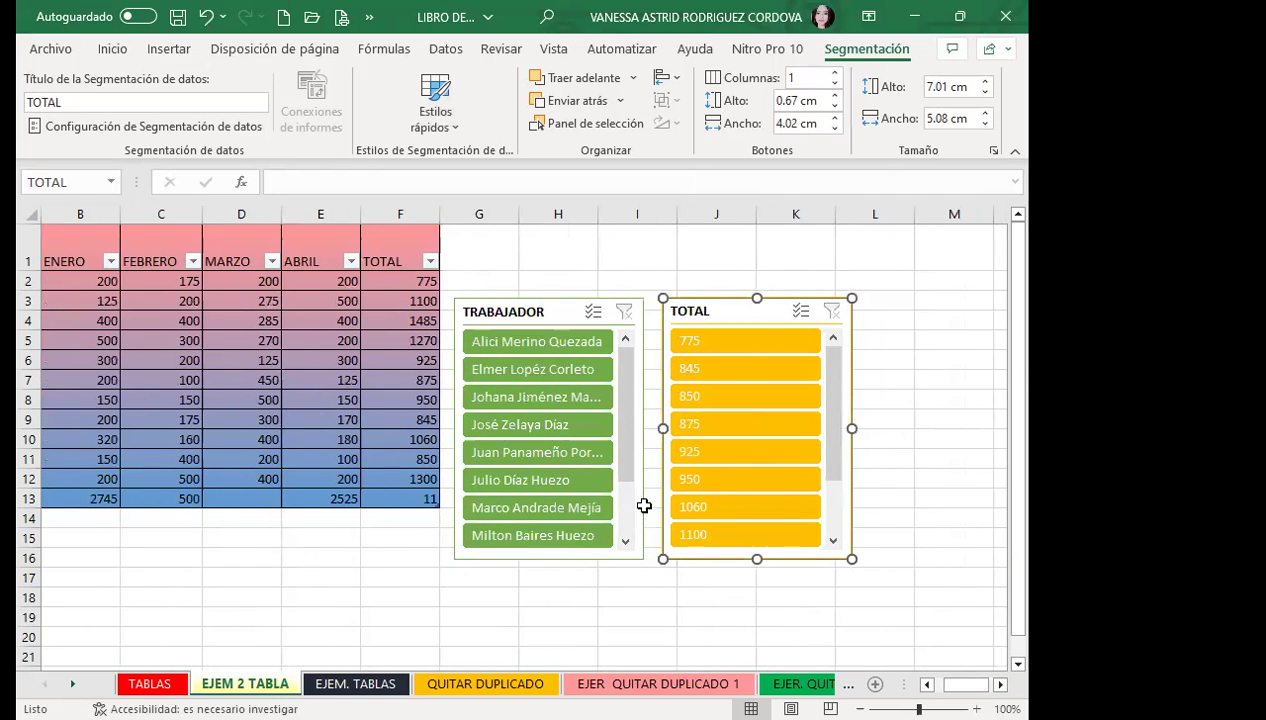
{"action": "scroll", "coordinate": [966, 684], "scroll_direction": "left", "scroll_amount": 1}
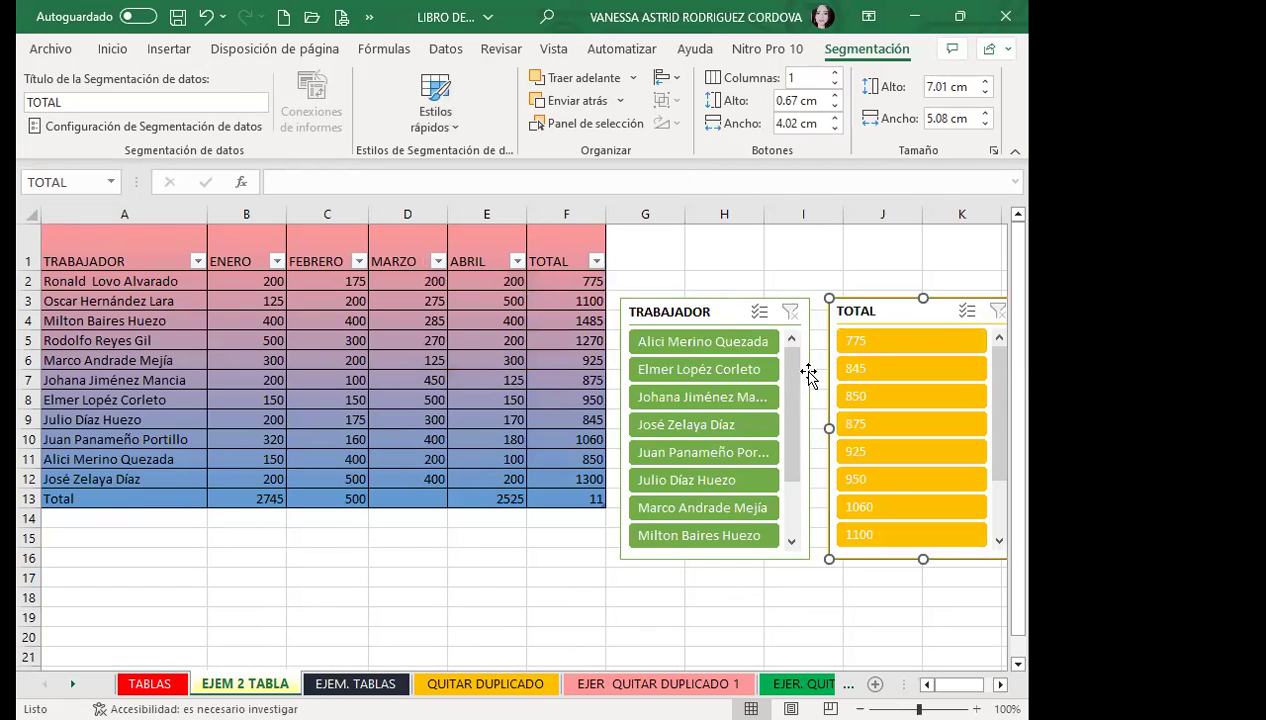
Move the TRABAJADOR slicer up beside the table and top-align the TOTAL slicer next to it
{"action": "mouse_move", "coordinate": [714, 312]}
{"action": "left_mouse_down"}
{"action": "mouse_move", "coordinate": [704, 315]}
{"action": "mouse_move", "coordinate": [700, 278]}
{"action": "left_mouse_up"}
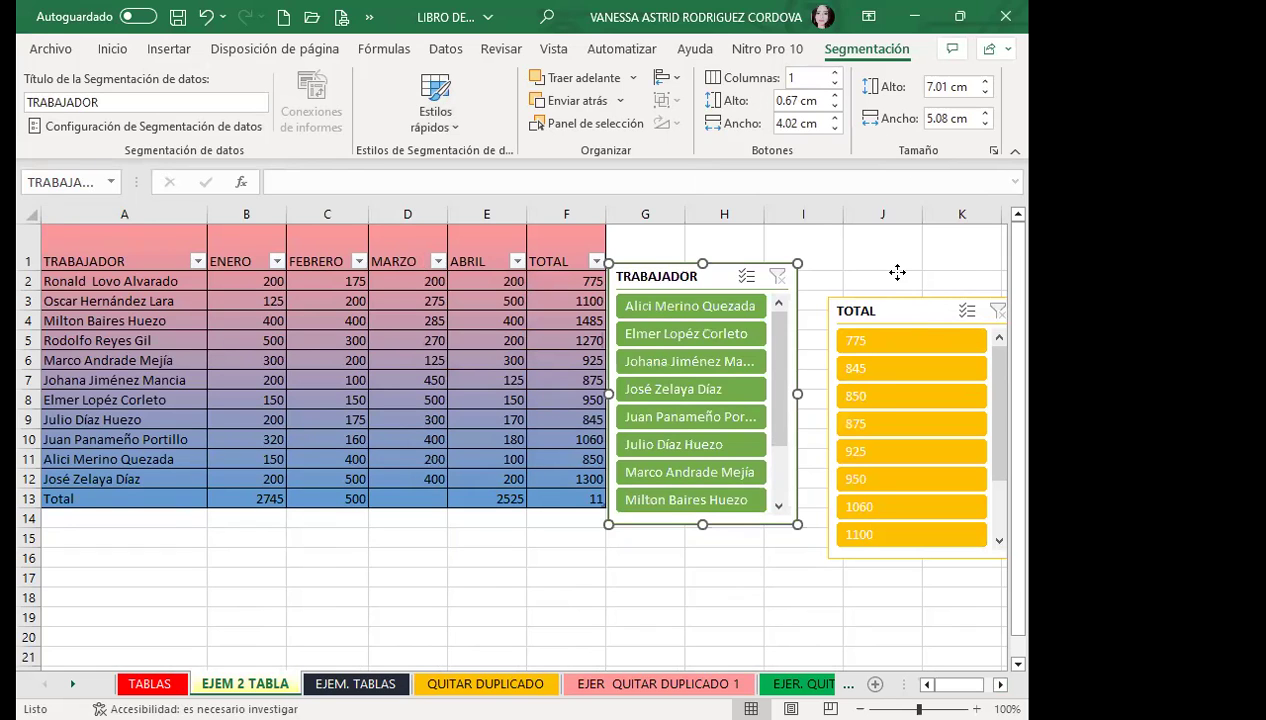
{"action": "left_click_drag", "start_coordinate": [897, 272], "coordinate": [903, 280]}
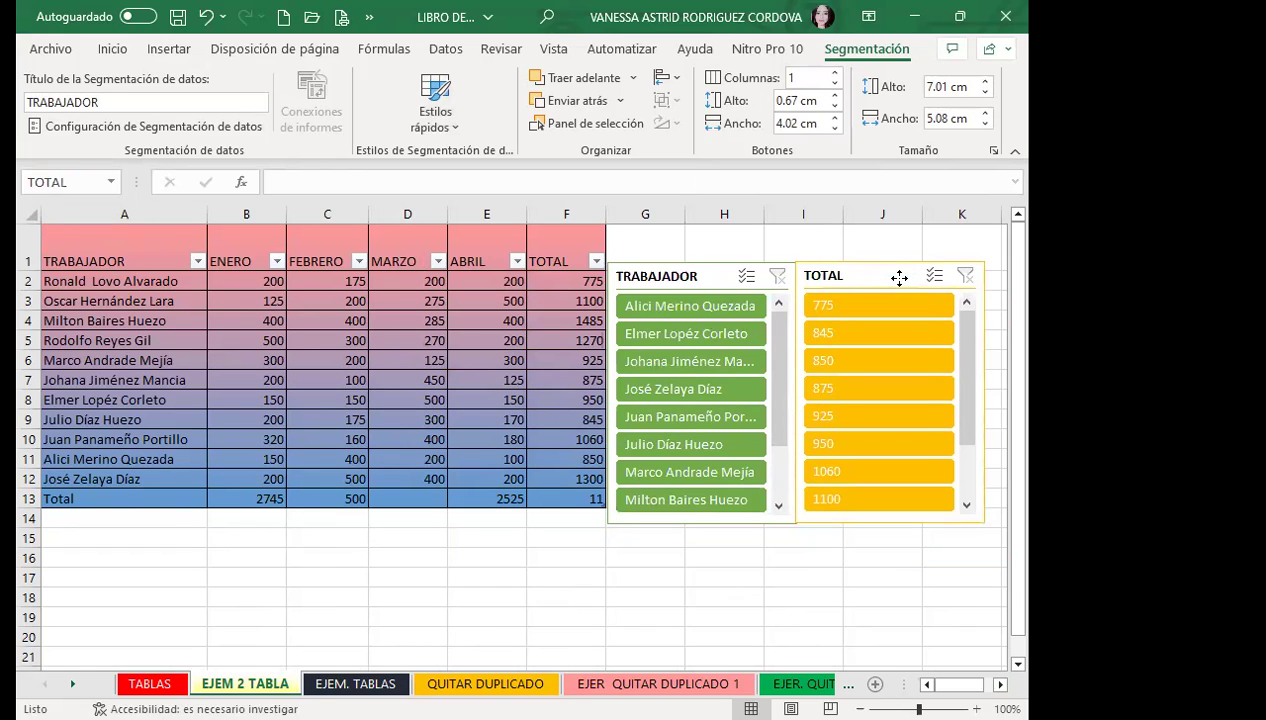
{"action": "left_click", "coordinate": [484, 561]}
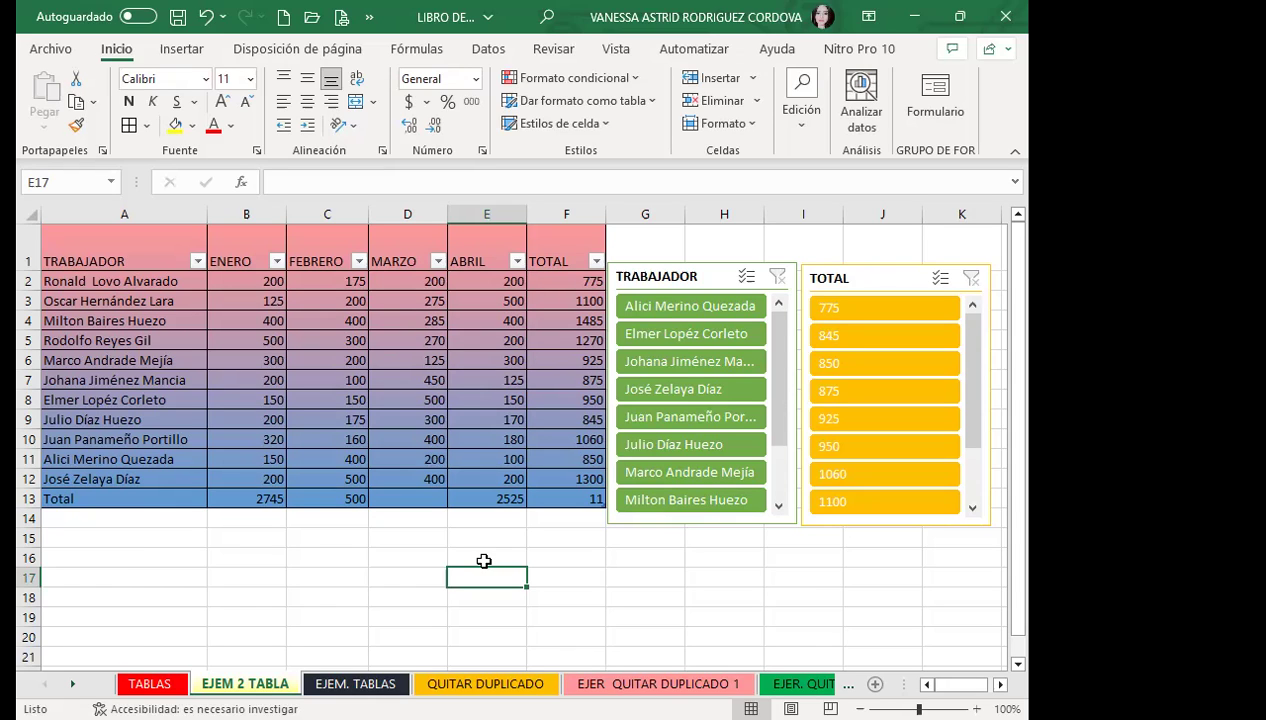
Filter the table to a single worker with the TRABAJADOR slicer and inspect the ENERO subtotal formula
{"action": "left_click", "coordinate": [644, 496]}
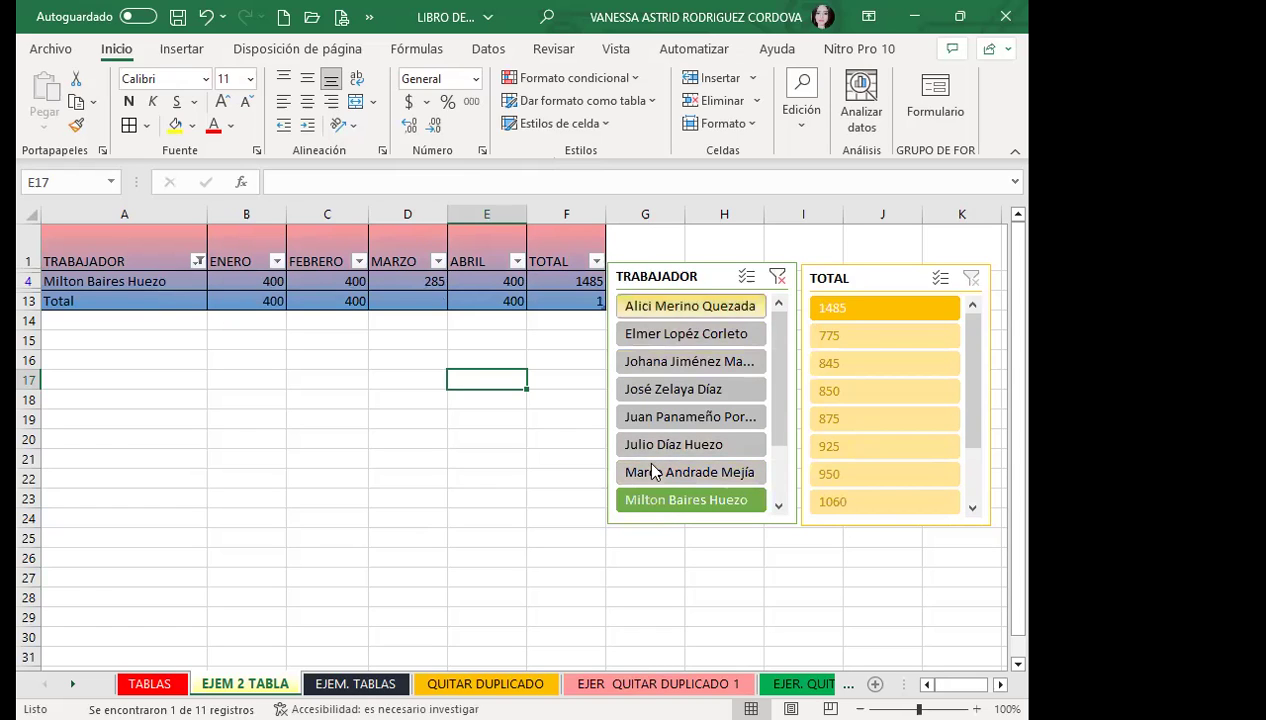
{"action": "left_click", "coordinate": [654, 501]}
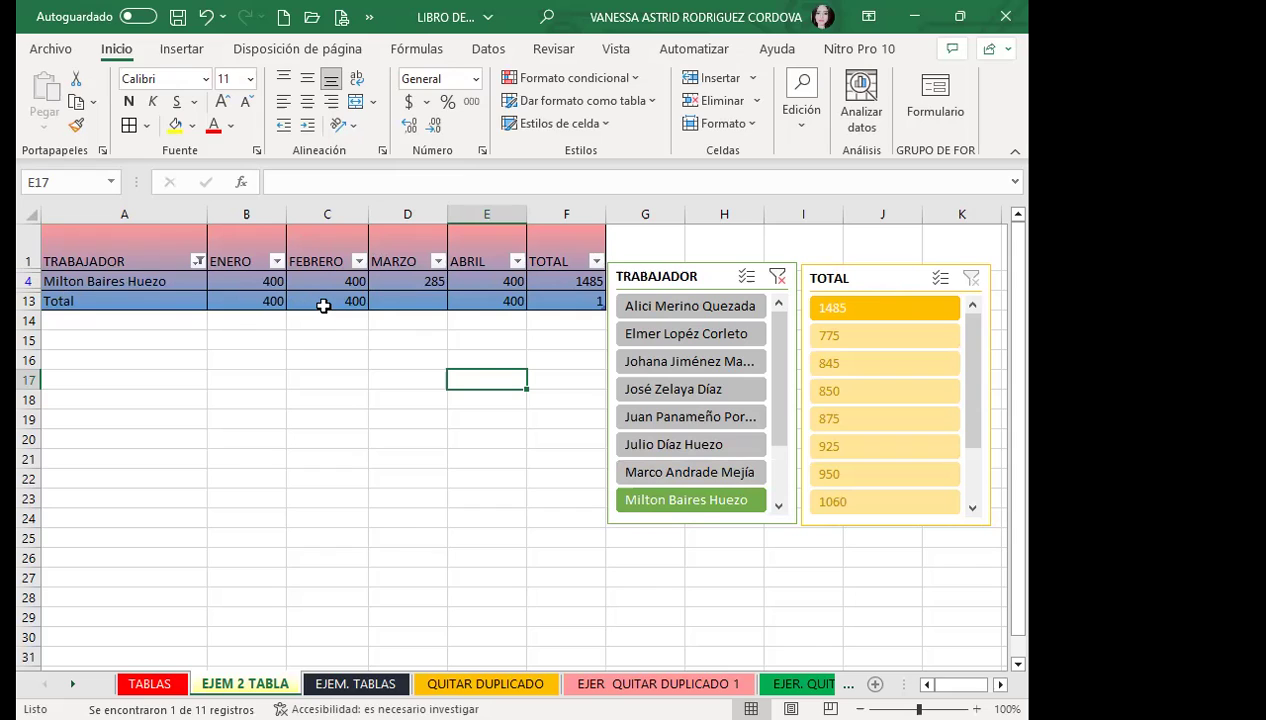
{"action": "left_click", "coordinate": [324, 306]}
{"action": "left_click", "coordinate": [248, 303]}
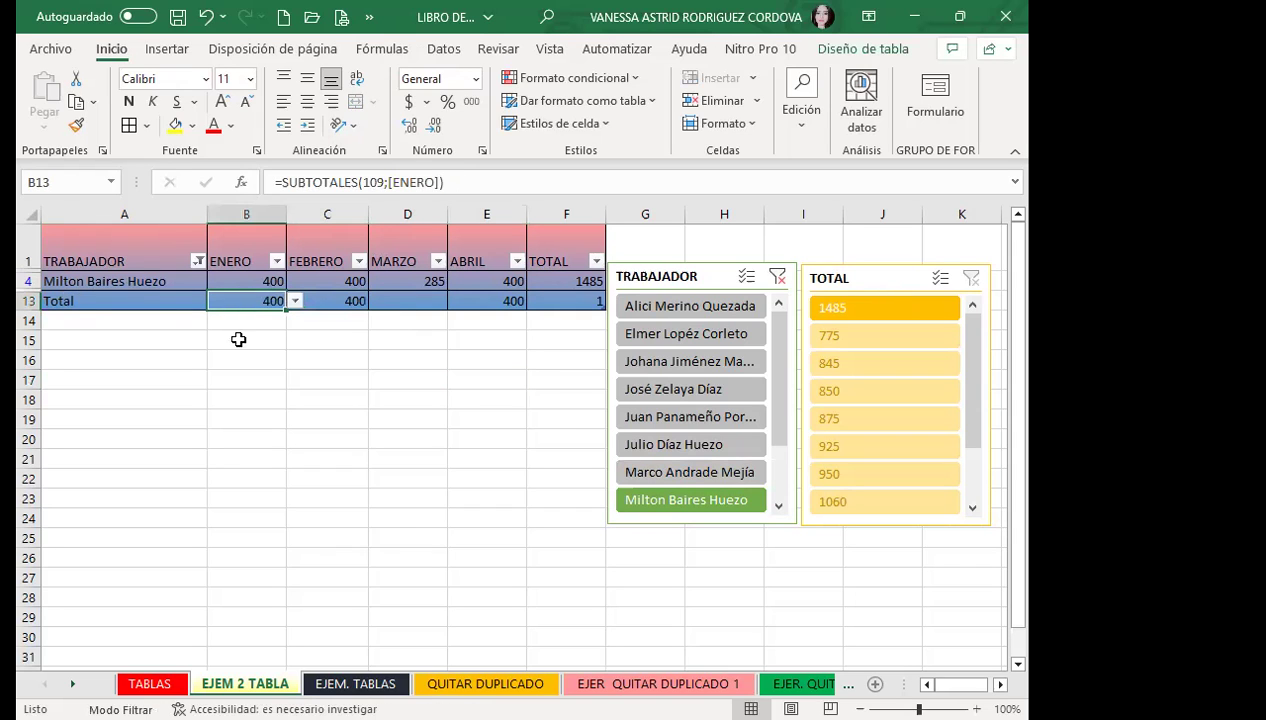
{"action": "left_click", "coordinate": [248, 365]}
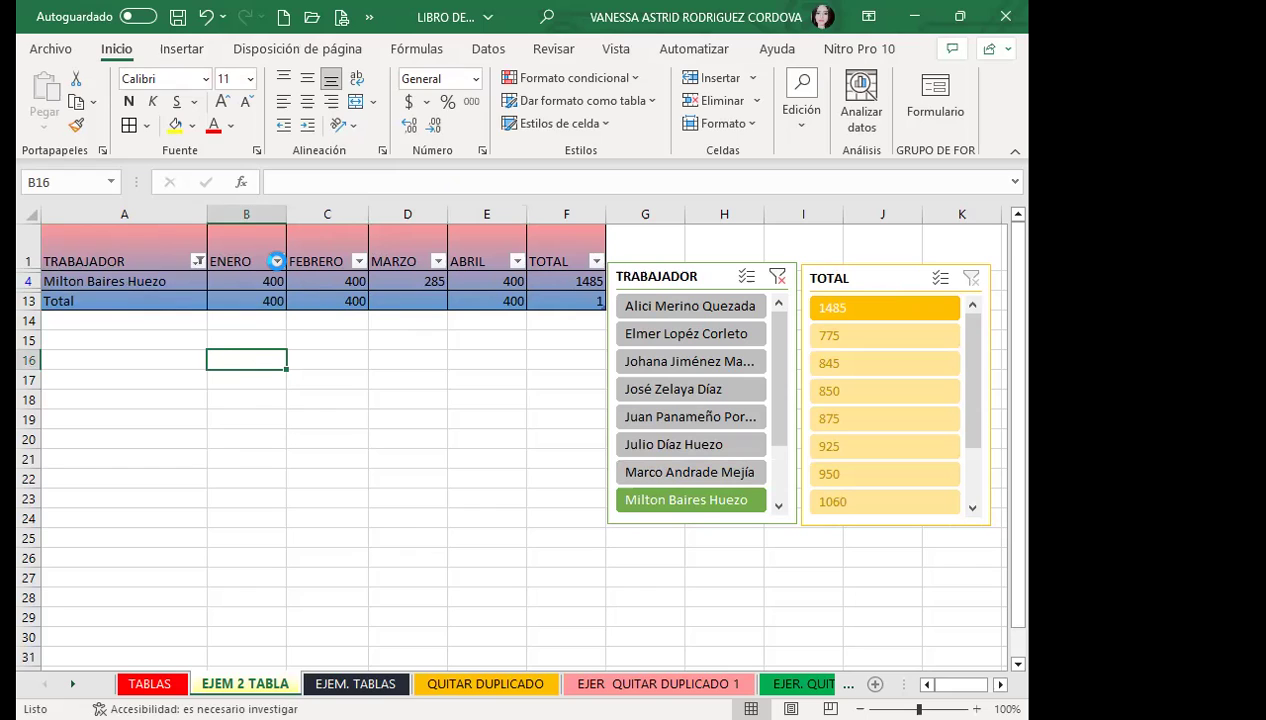
{"action": "left_click", "coordinate": [276, 261]}
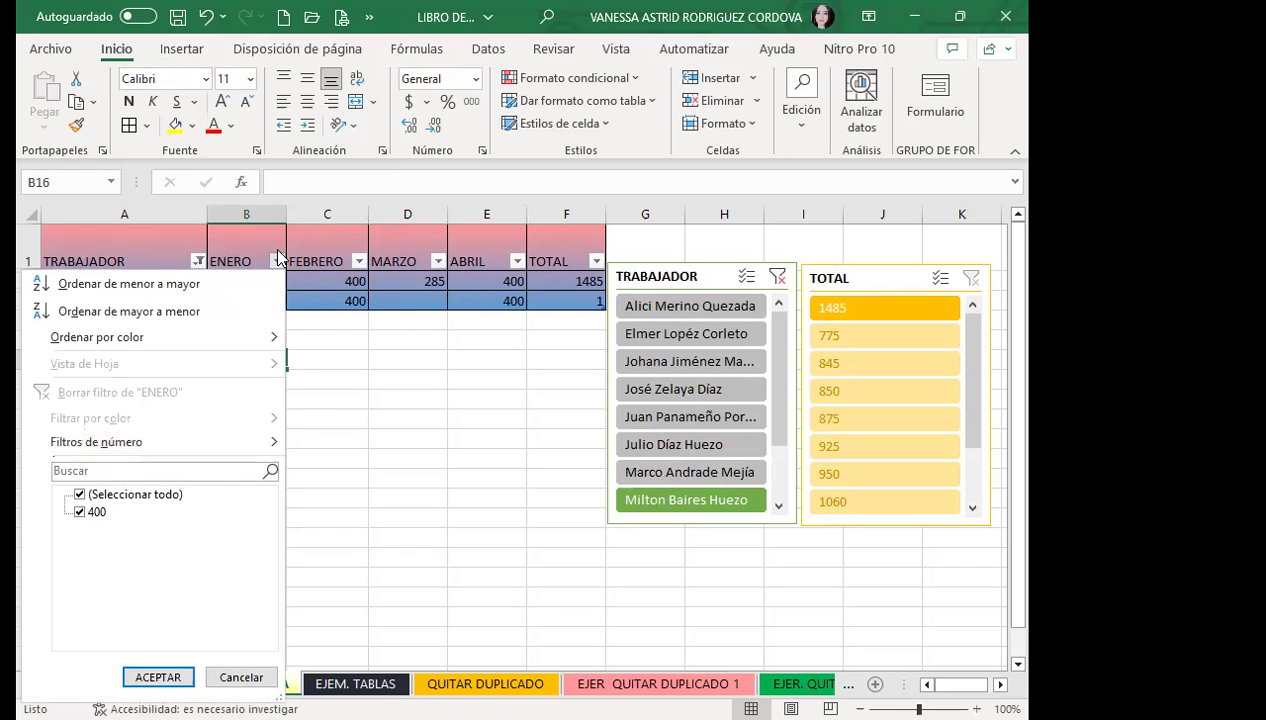
{"action": "left_click", "coordinate": [362, 388]}
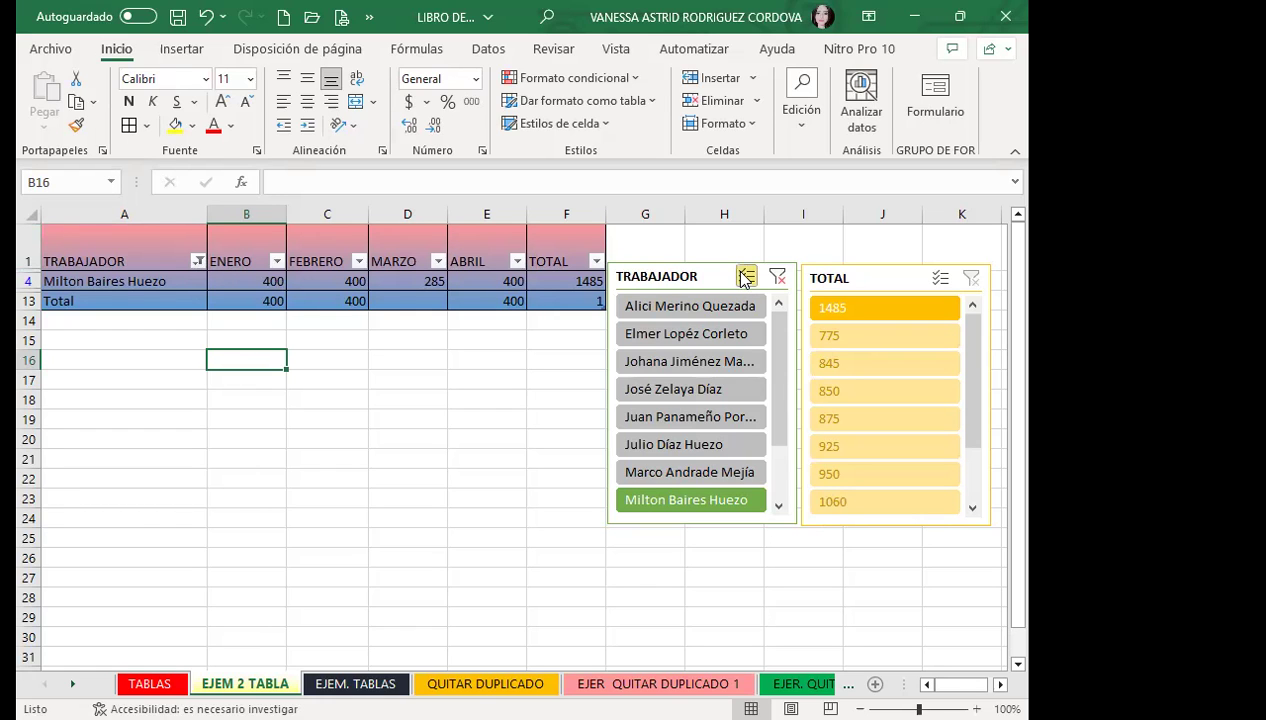
Clear the worker filter, then select totals 1060, 925, 850 and 775 in the TOTAL slicer
{"action": "left_click", "coordinate": [778, 276]}
{"action": "left_click", "coordinate": [779, 282]}
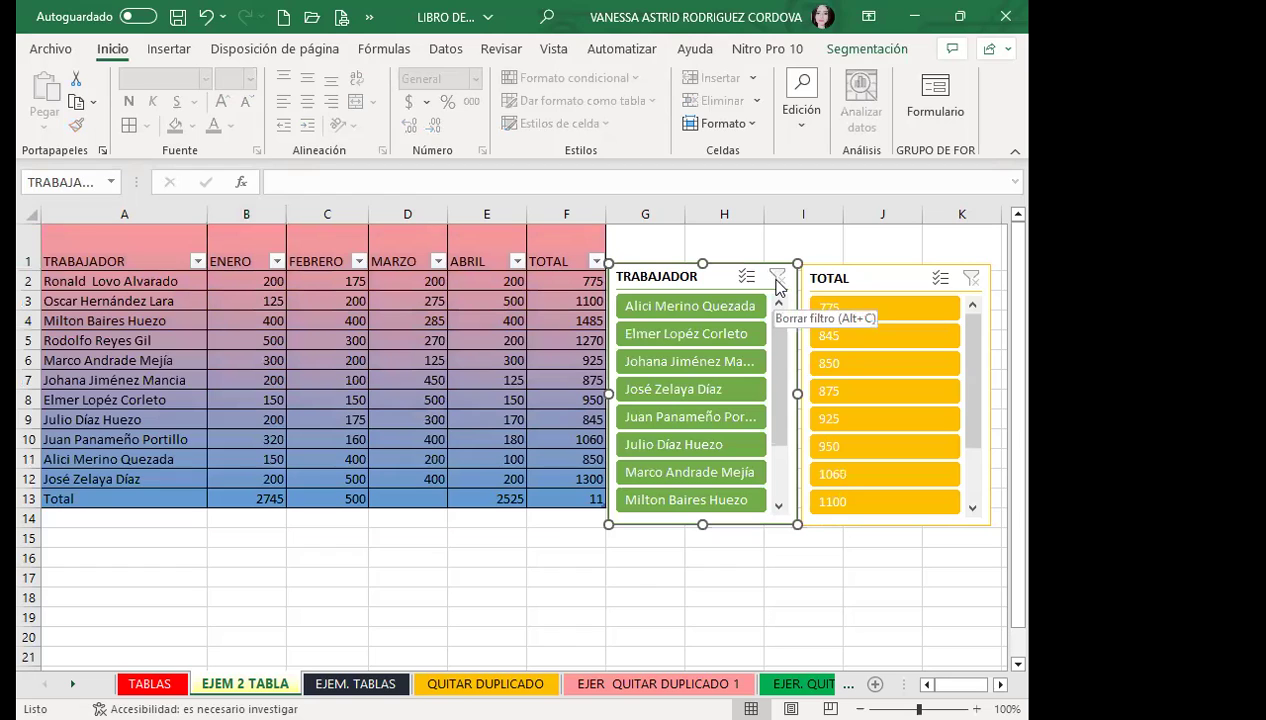
{"action": "left_click", "coordinate": [857, 479]}
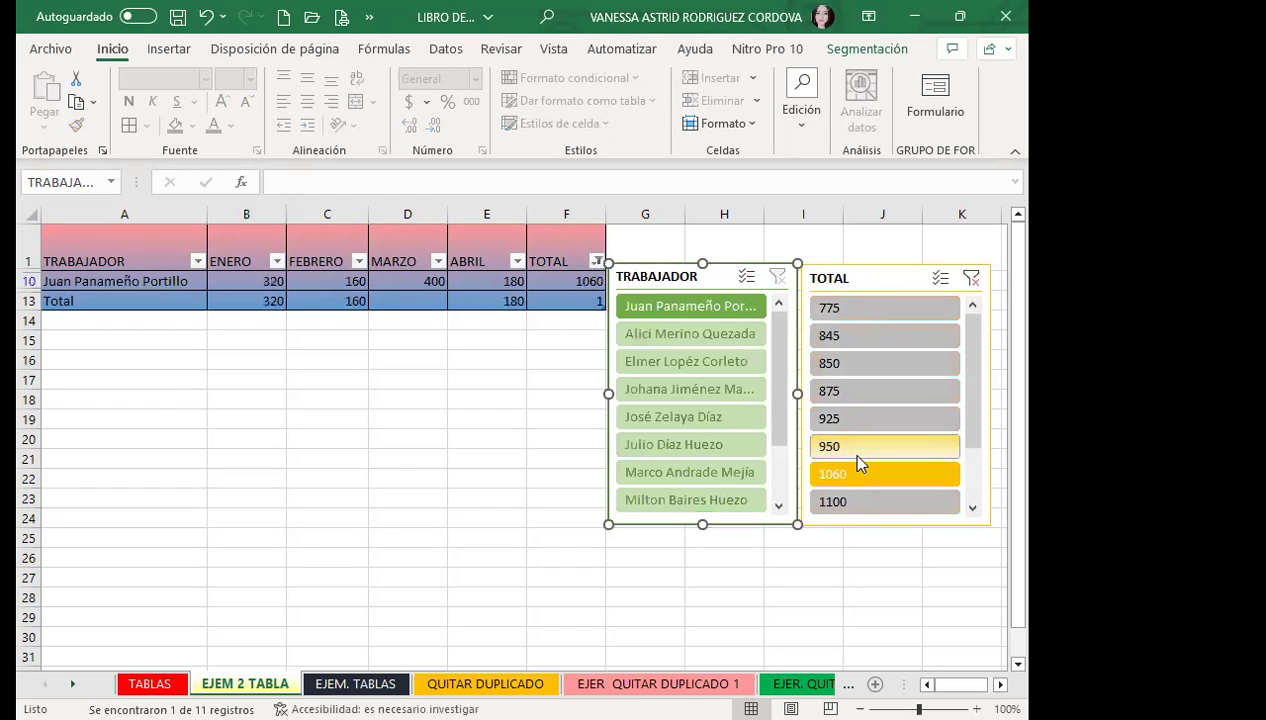
{"action": "left_click", "coordinate": [845, 418], "text": "ctrl"}
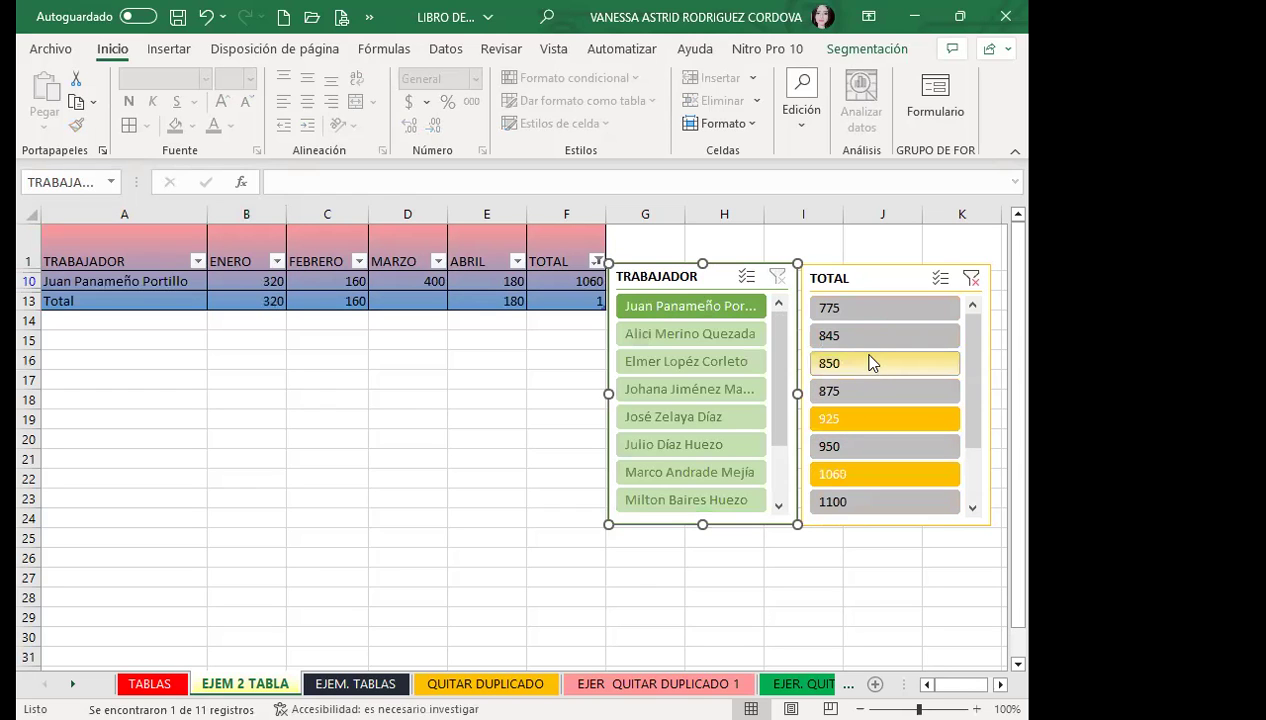
{"action": "left_click", "coordinate": [868, 364], "text": "ctrl"}
{"action": "left_click", "coordinate": [856, 306], "text": "ctrl"}
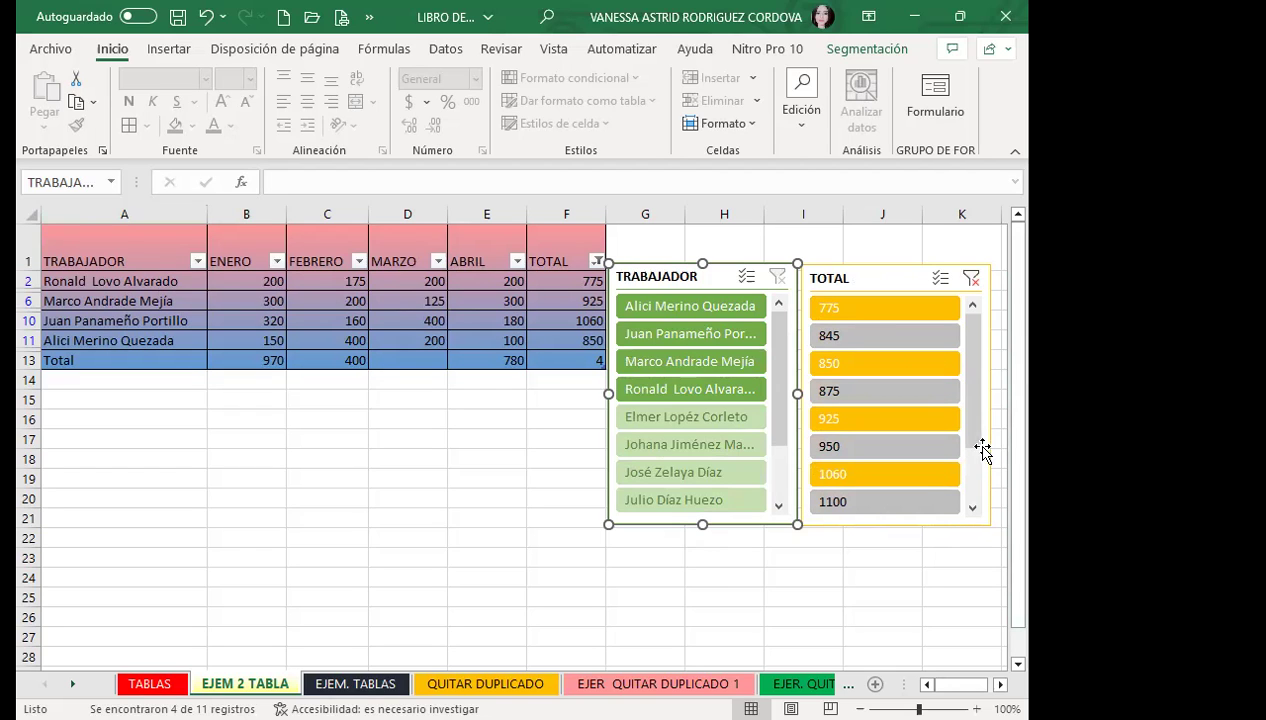
Add totals 1485 and 1270, try a single-worker filter, then clear both slicer filters
{"action": "left_click_drag", "start_coordinate": [970, 430], "coordinate": [976, 491]}
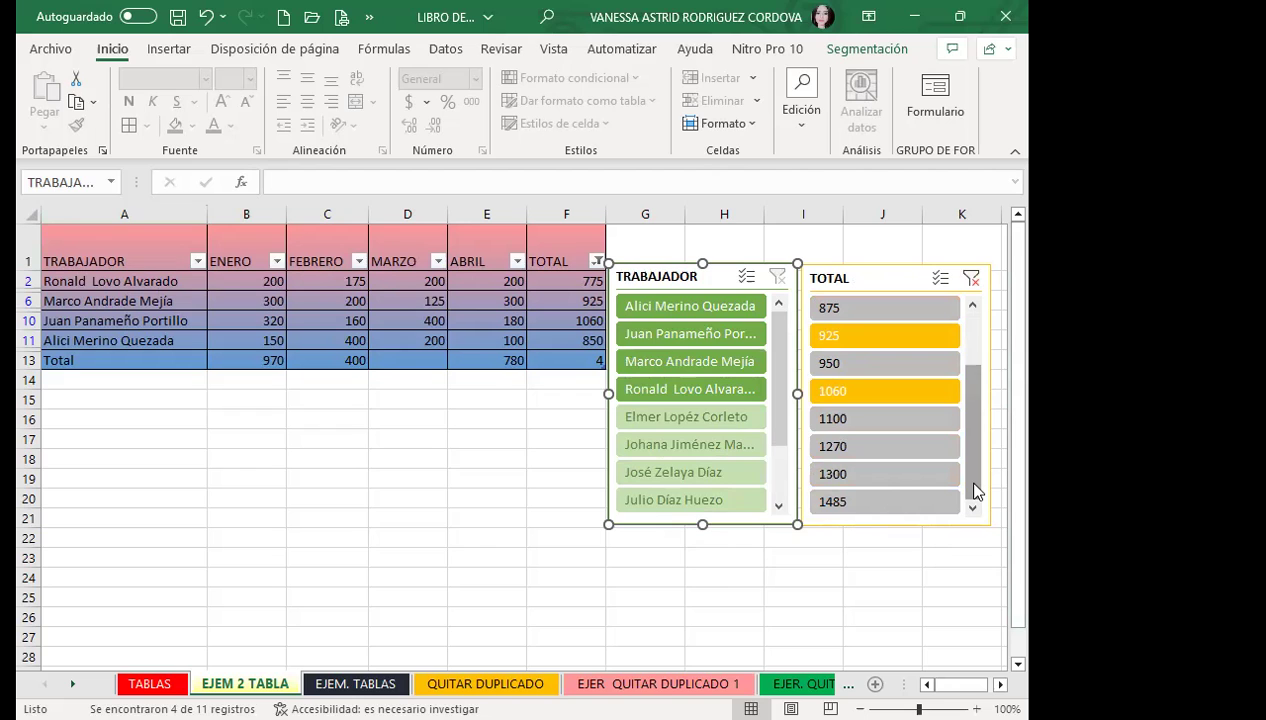
{"action": "left_click", "coordinate": [840, 499], "text": "ctrl"}
{"action": "left_click", "coordinate": [870, 443], "text": "ctrl"}
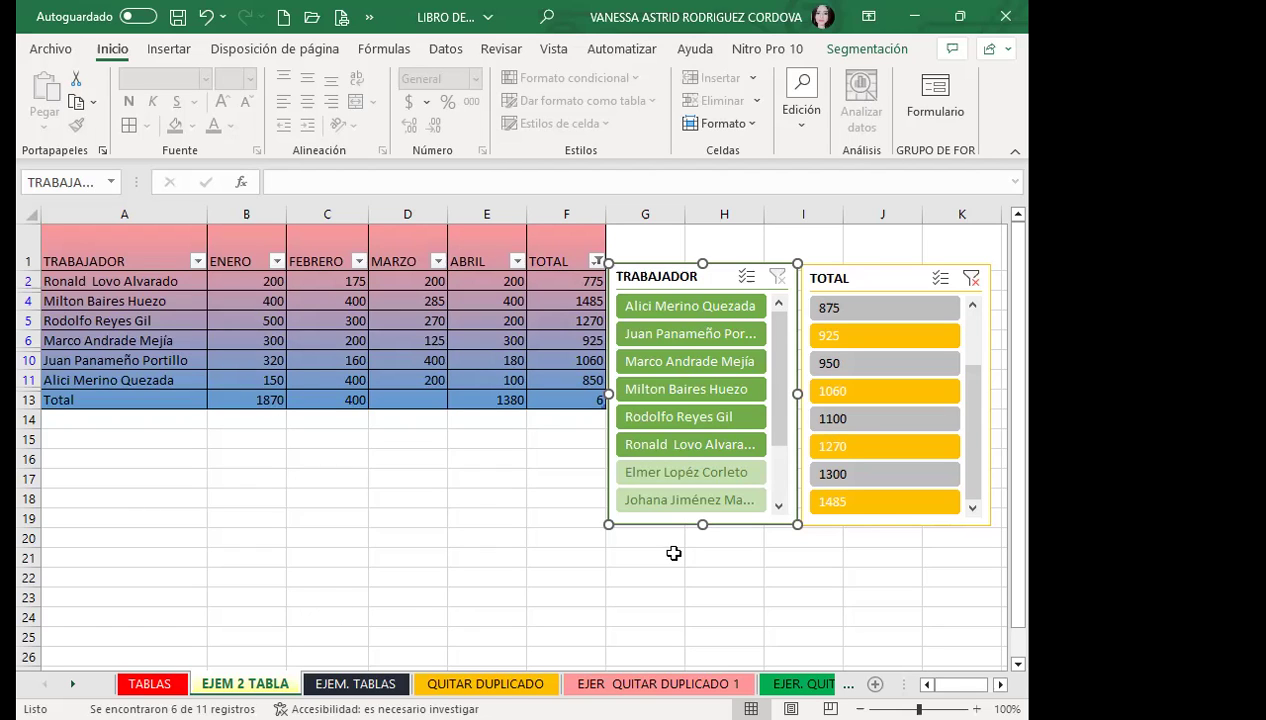
{"action": "left_click", "coordinate": [656, 339]}
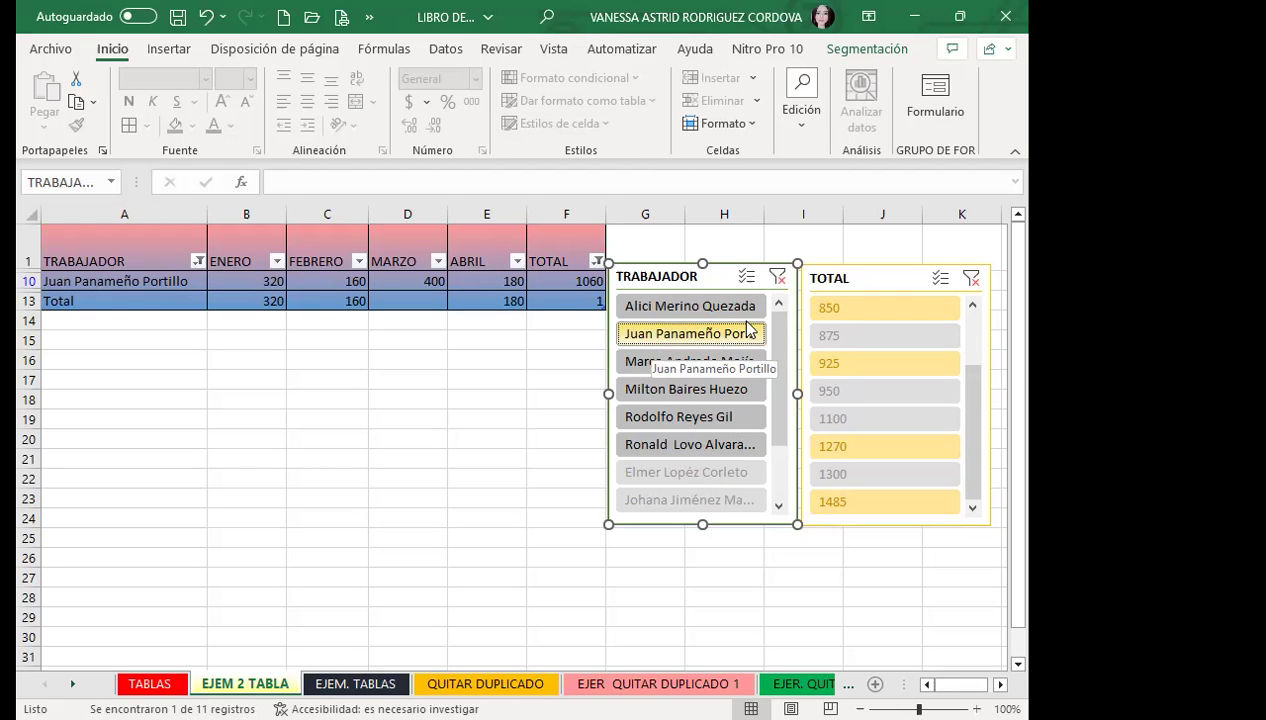
{"action": "left_click", "coordinate": [777, 276]}
{"action": "left_click", "coordinate": [971, 278]}
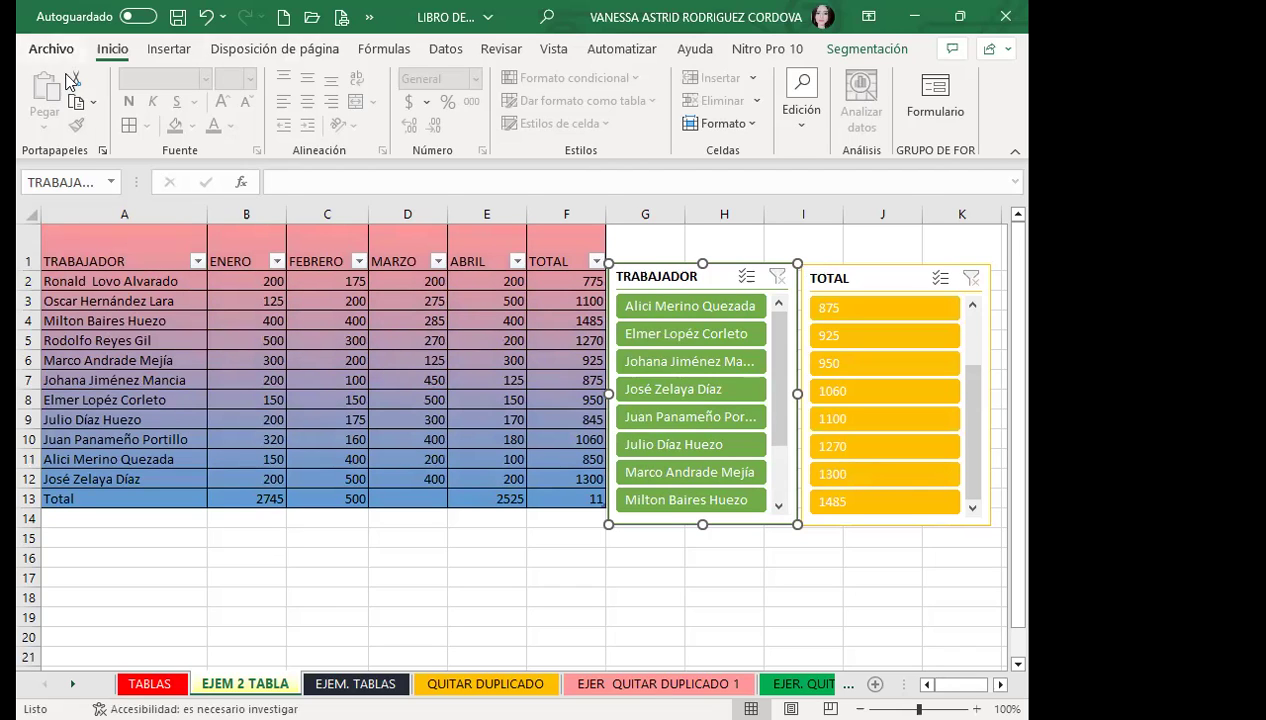
Uncheck Líneas de cuadrícula on the Vista tab, then click through cells to check the table
{"action": "left_click", "coordinate": [553, 48]}
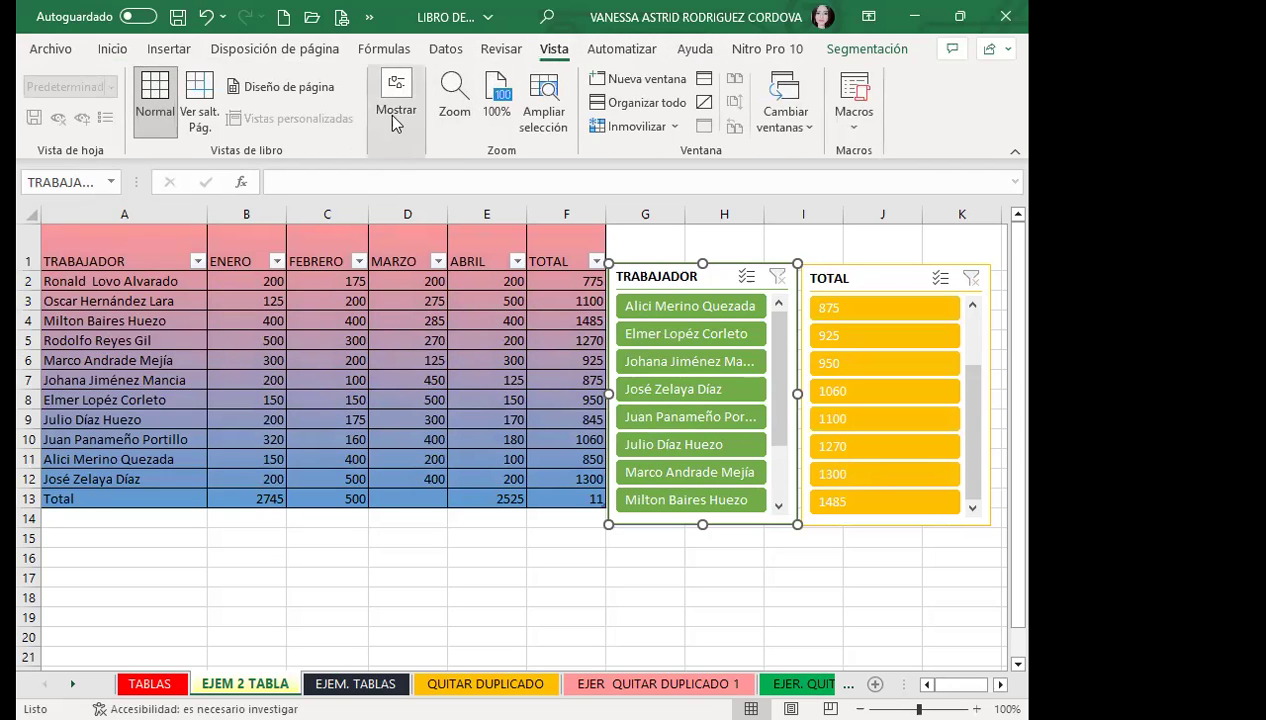
{"action": "left_click", "coordinate": [458, 213]}
{"action": "left_click", "coordinate": [592, 547]}
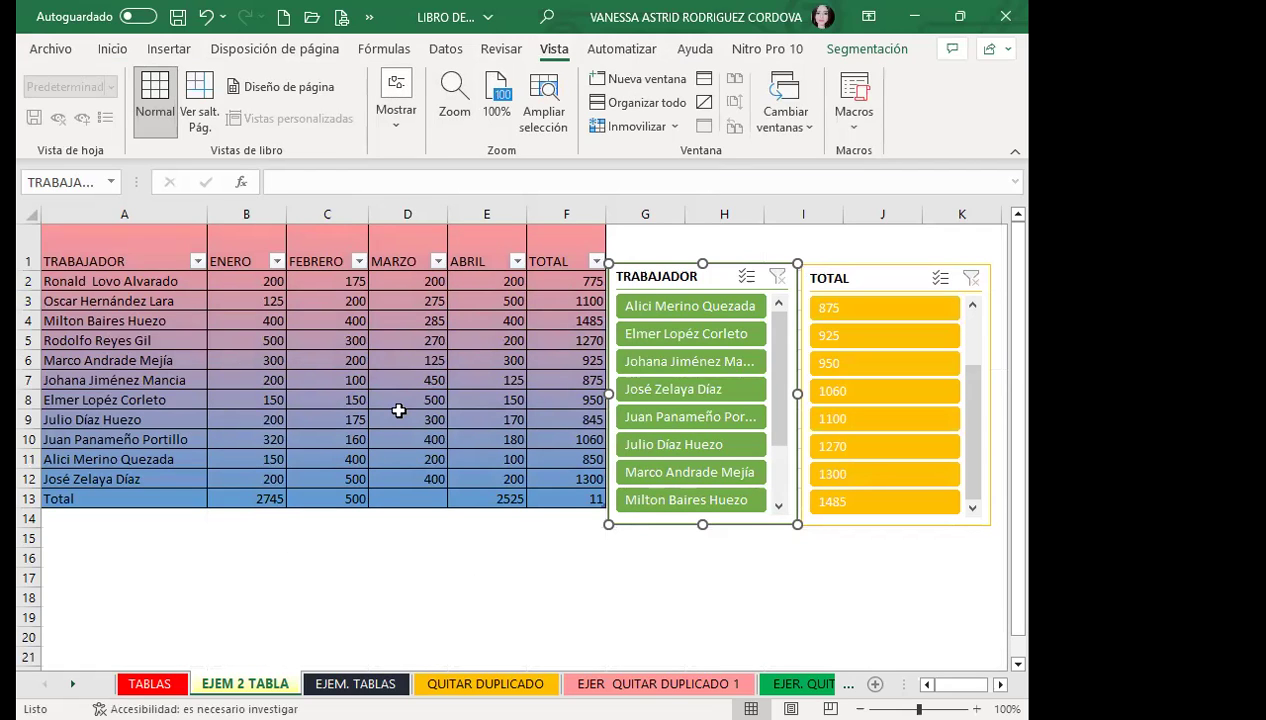
{"action": "left_click", "coordinate": [450, 595]}
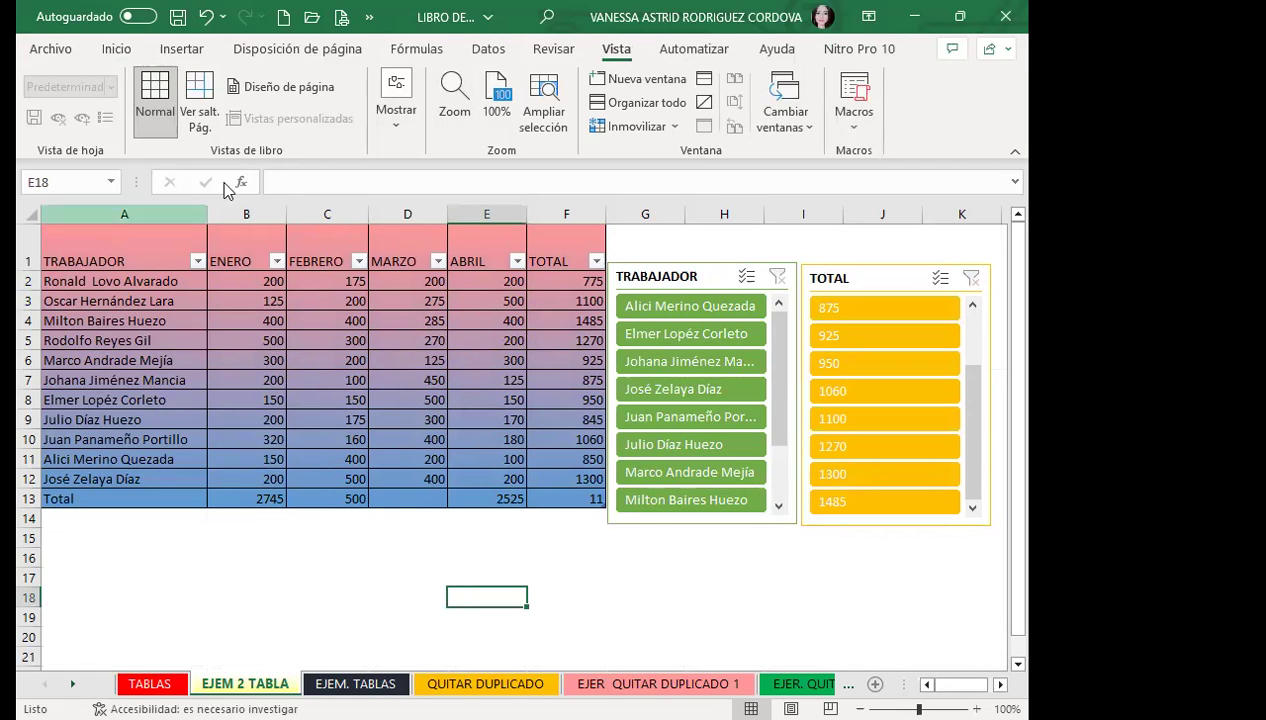
{"action": "left_click", "coordinate": [565, 571]}
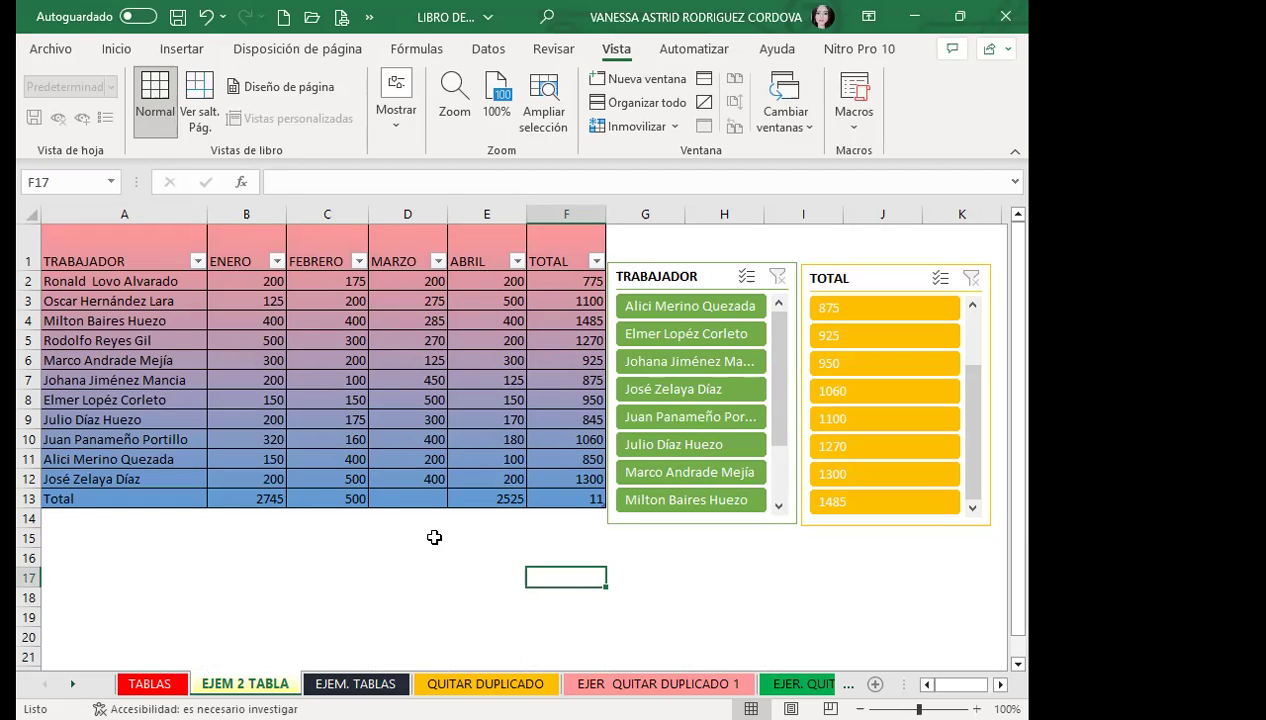
{"action": "left_click", "coordinate": [416, 480]}
{"action": "left_click", "coordinate": [400, 497]}
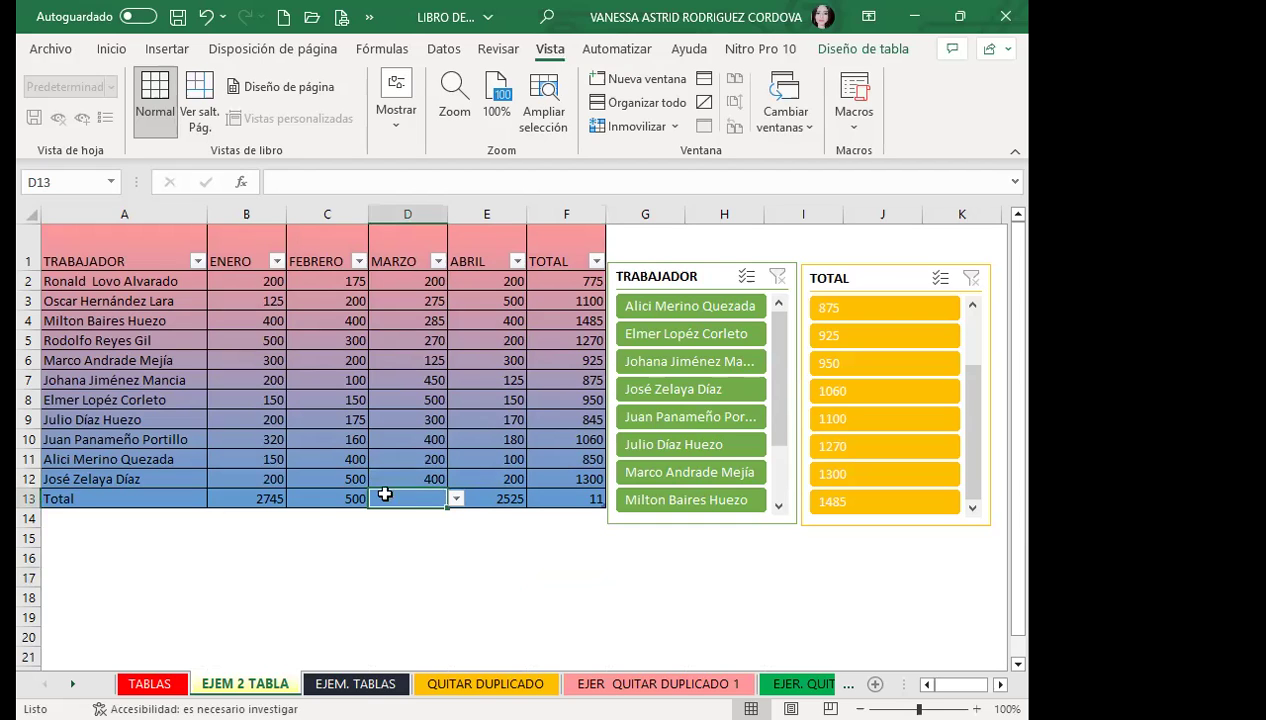
{"action": "left_click", "coordinate": [301, 373]}
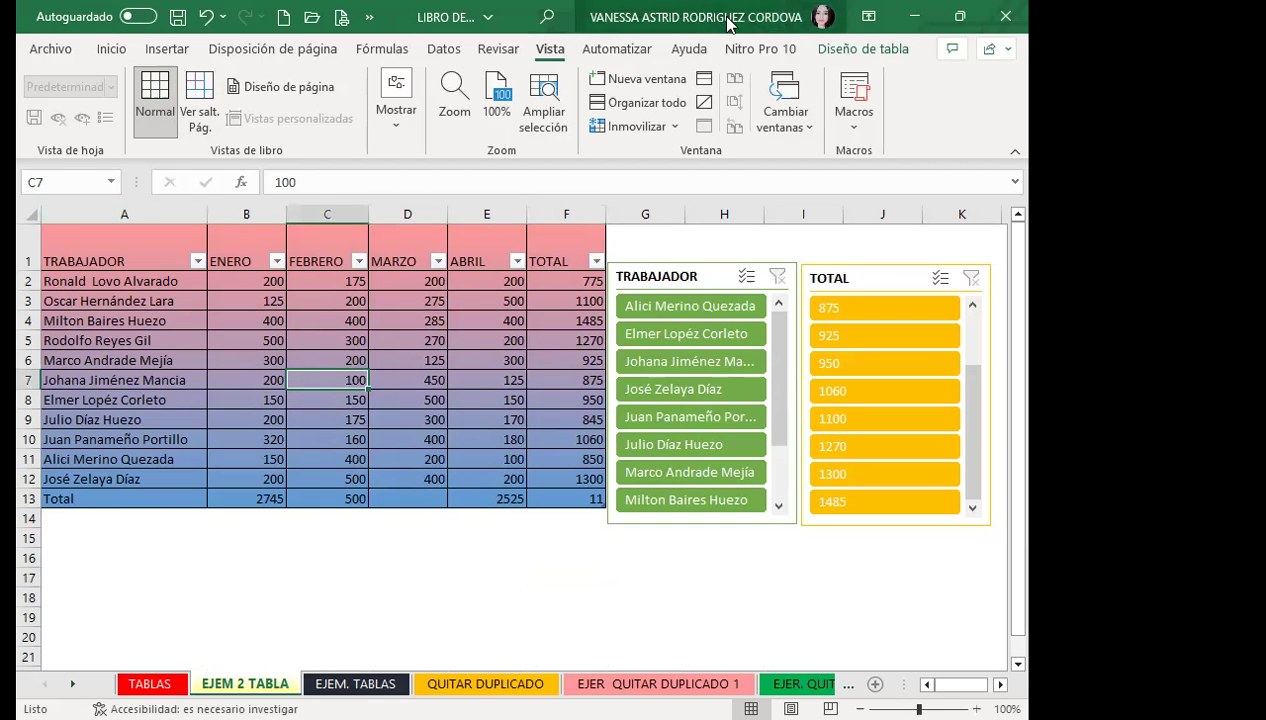
Pick four workers in the TRABAJADOR slicer so the Total row shows a count of 4
{"action": "left_click", "coordinate": [850, 49]}
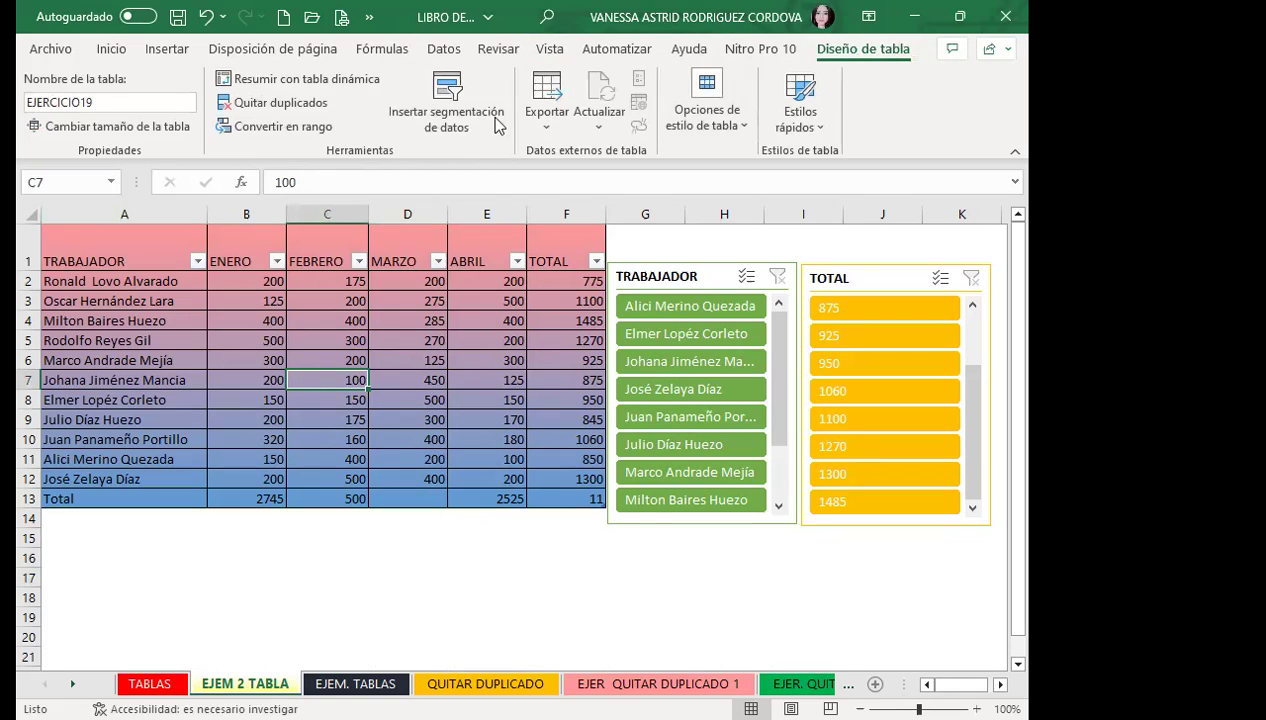
{"action": "key", "text": "Right"}
{"action": "key", "text": "Right"}
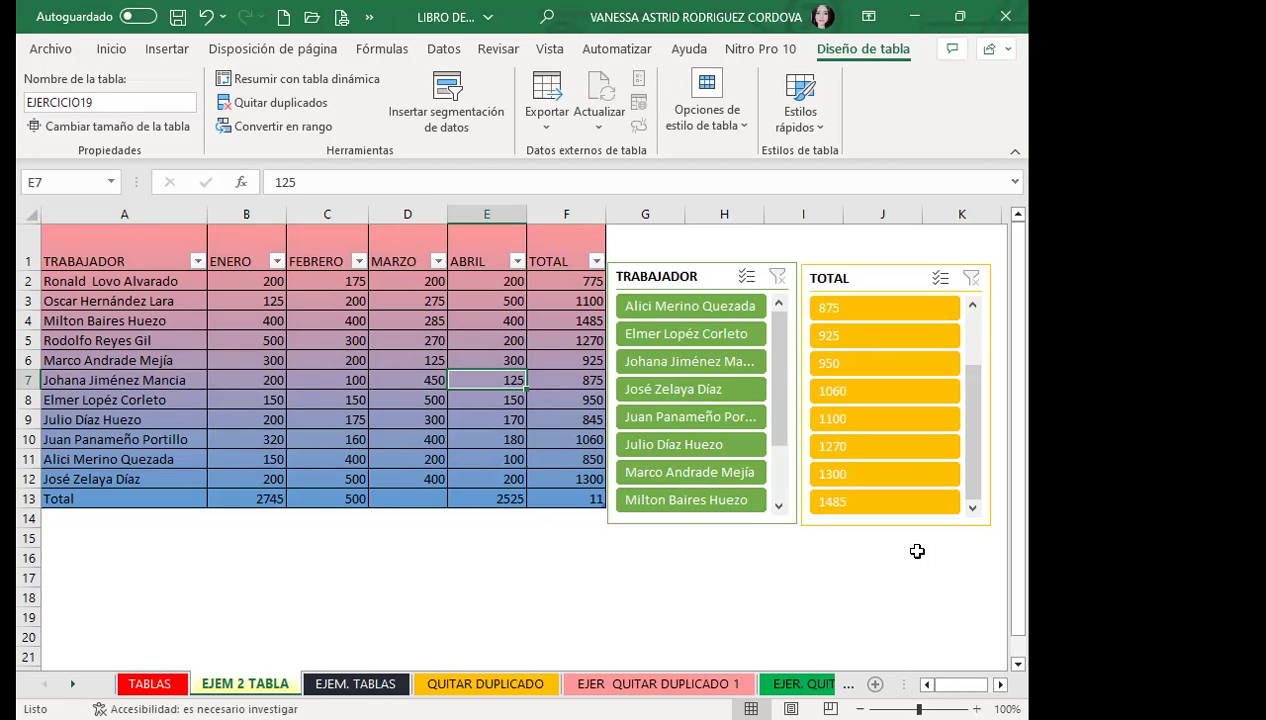
{"action": "left_click", "coordinate": [696, 390]}
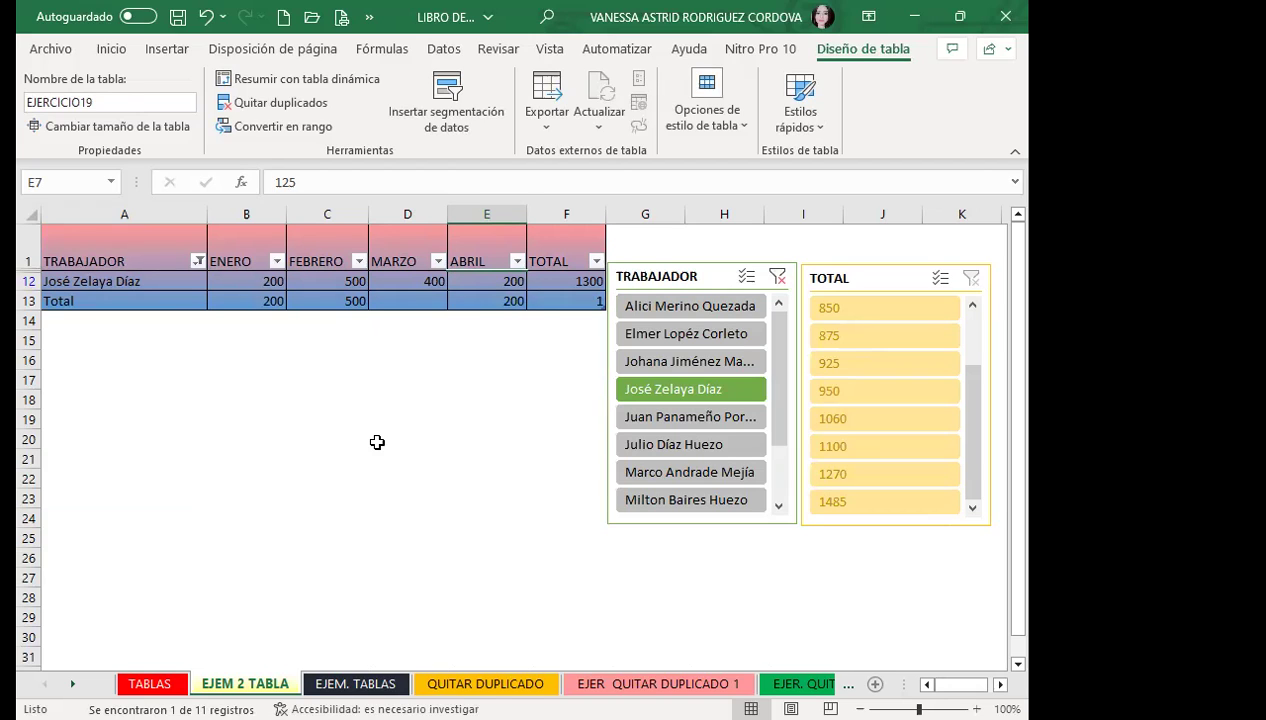
{"action": "left_click", "coordinate": [688, 477]}
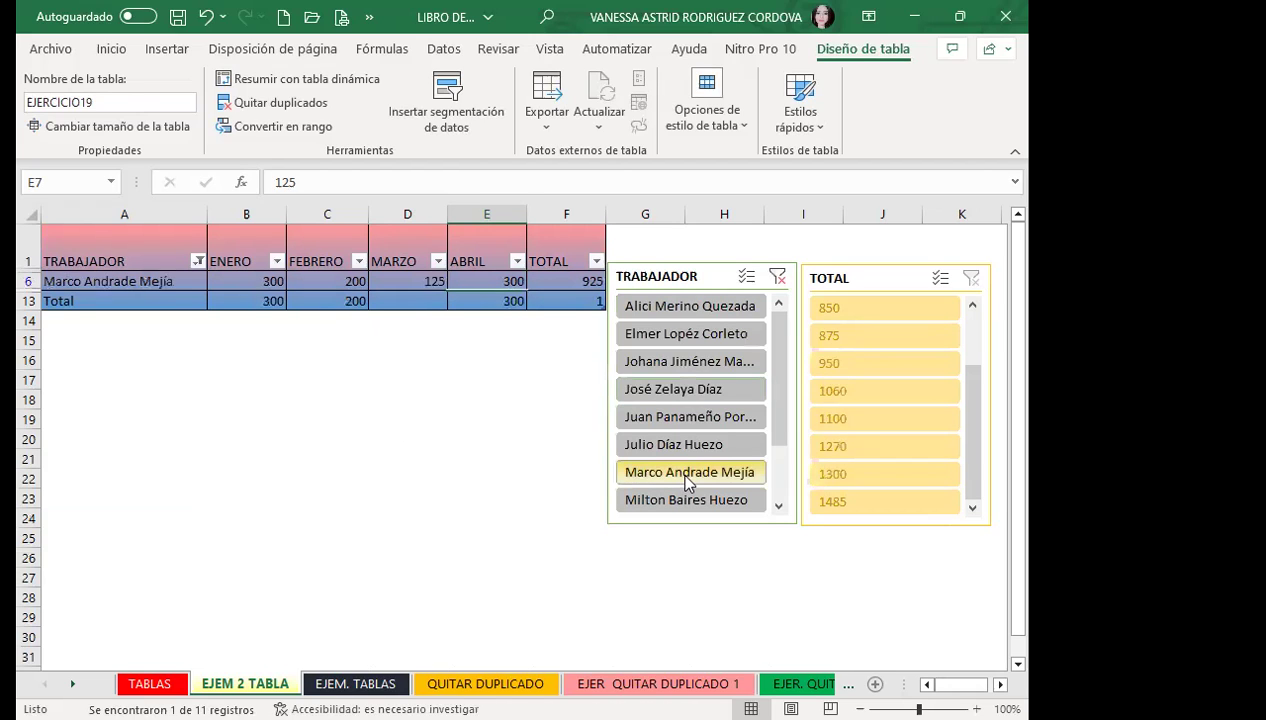
{"action": "left_click", "coordinate": [648, 499], "text": "ctrl"}
{"action": "left_click", "coordinate": [668, 392], "text": "ctrl"}
{"action": "left_click", "coordinate": [669, 336], "text": "ctrl"}
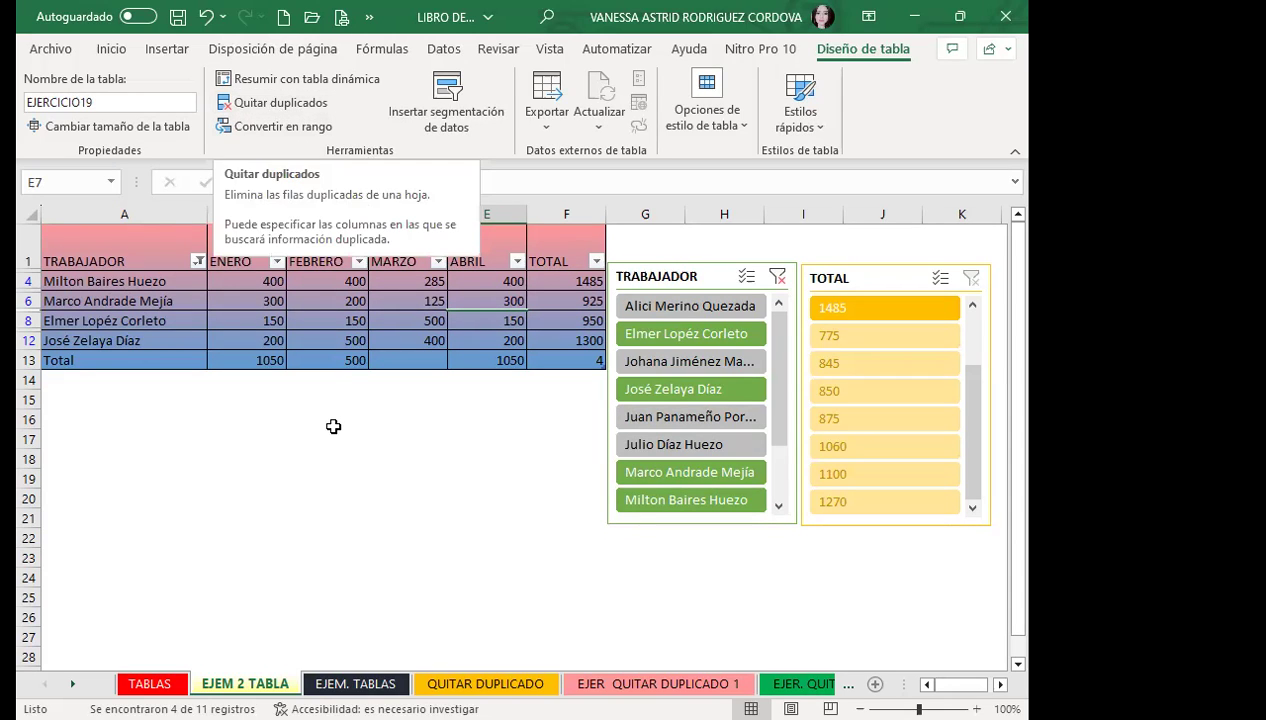
Inspect cells in the filtered worker table, including the first row's ENERO value
{"action": "left_click", "coordinate": [374, 418]}
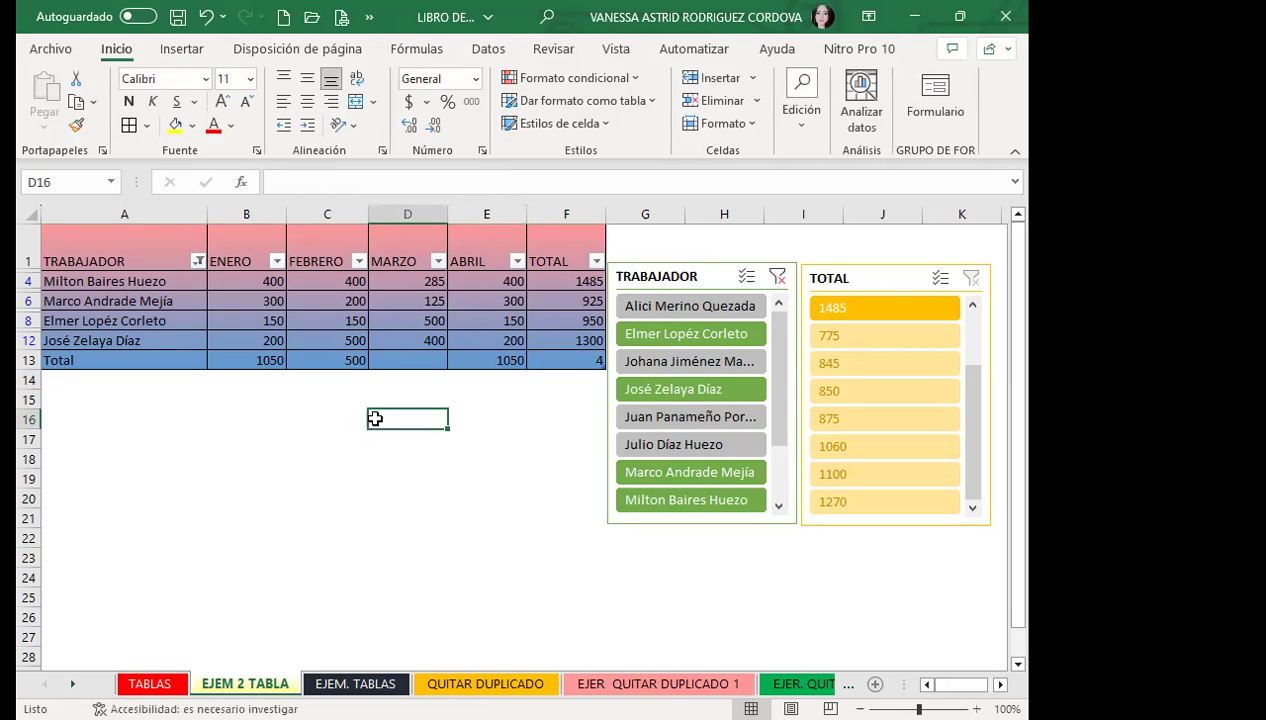
{"action": "left_click", "coordinate": [327, 334]}
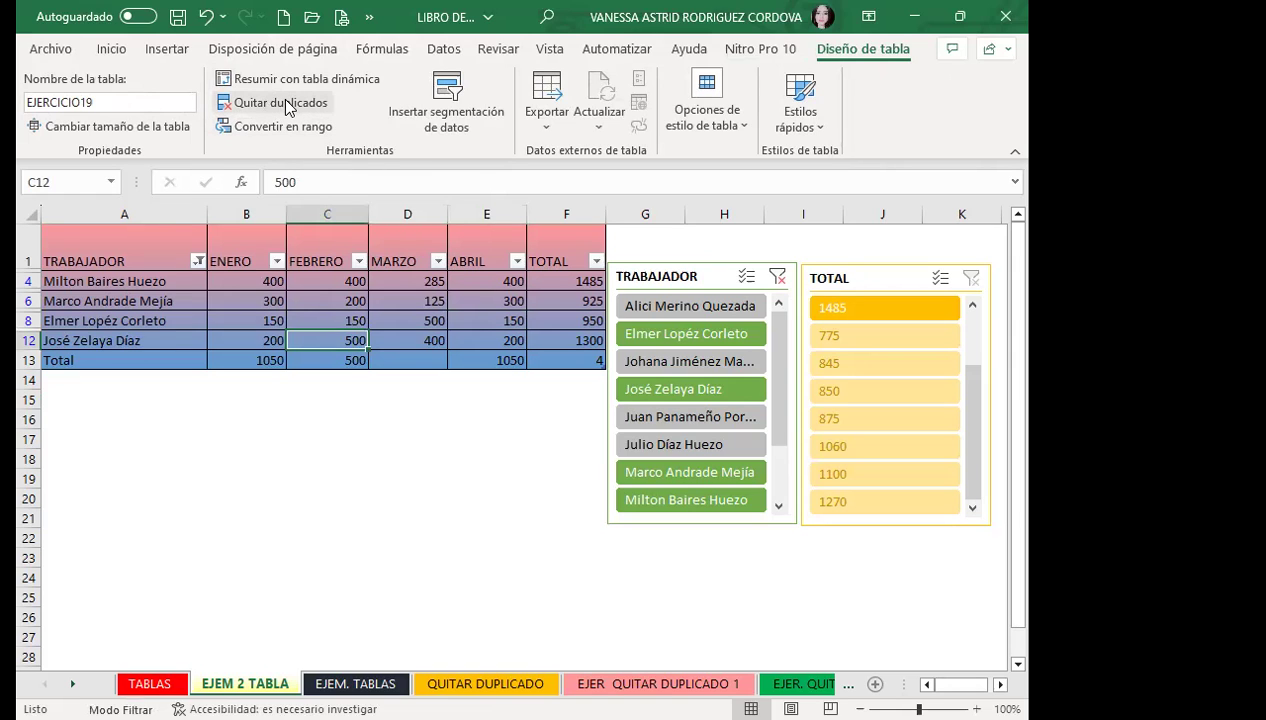
{"action": "left_click", "coordinate": [254, 286]}
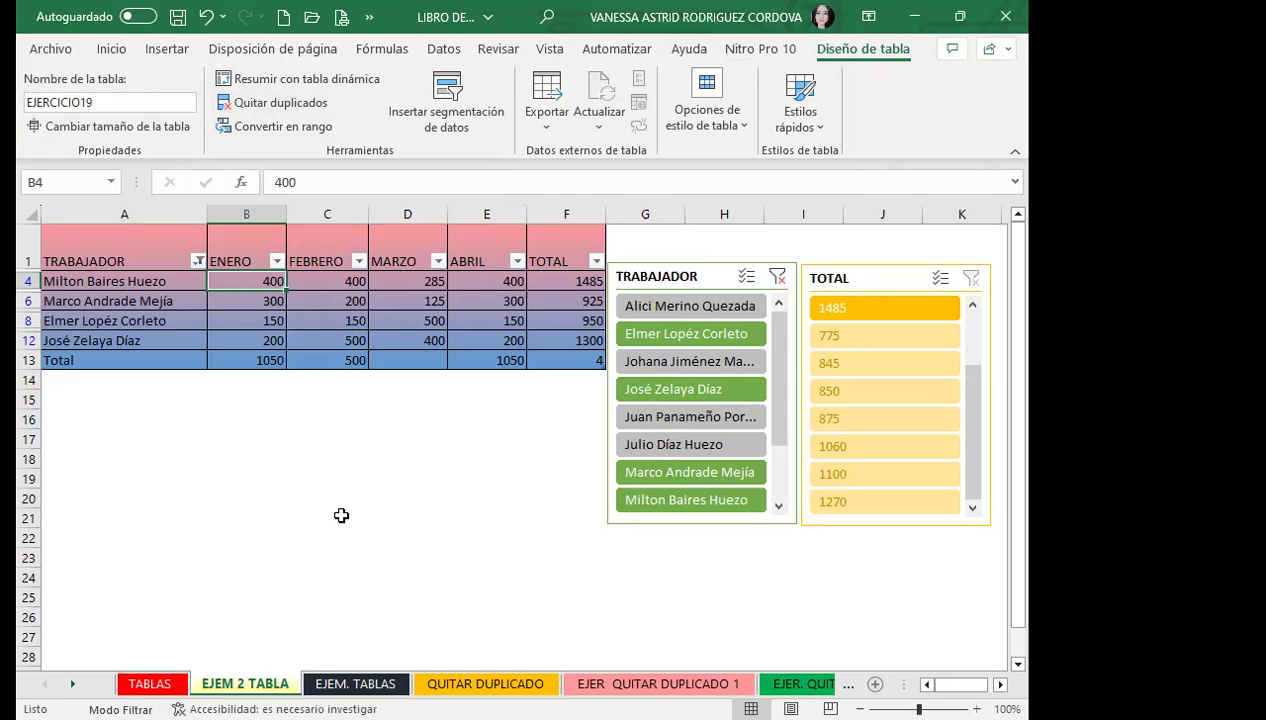
{"action": "left_click", "coordinate": [487, 558]}
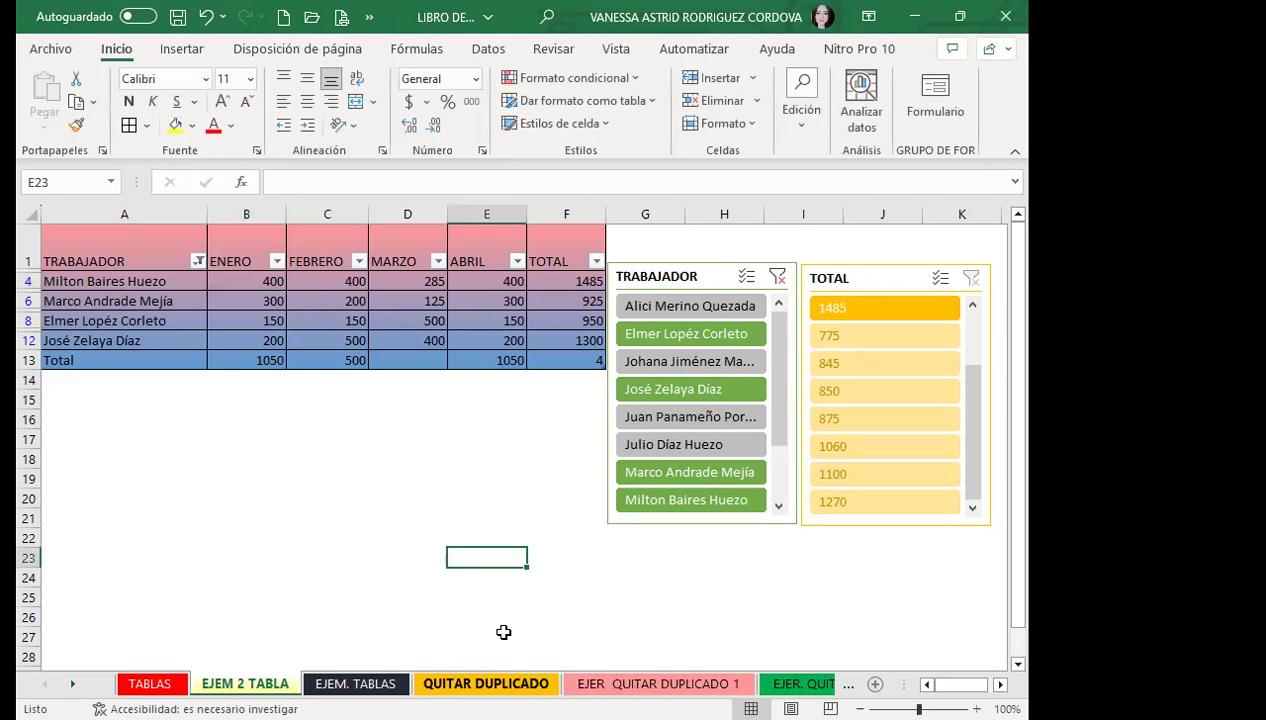
Browse the QUITAR DUPLICADO sheet's country list and select a CHILE entry
{"action": "key", "text": "ctrl+Page_Down"}
{"action": "key", "text": "ctrl+Page_Down"}
{"action": "left_click", "coordinate": [100, 313]}
{"action": "scroll", "coordinate": [92, 373], "scroll_direction": "up", "scroll_amount": 4}
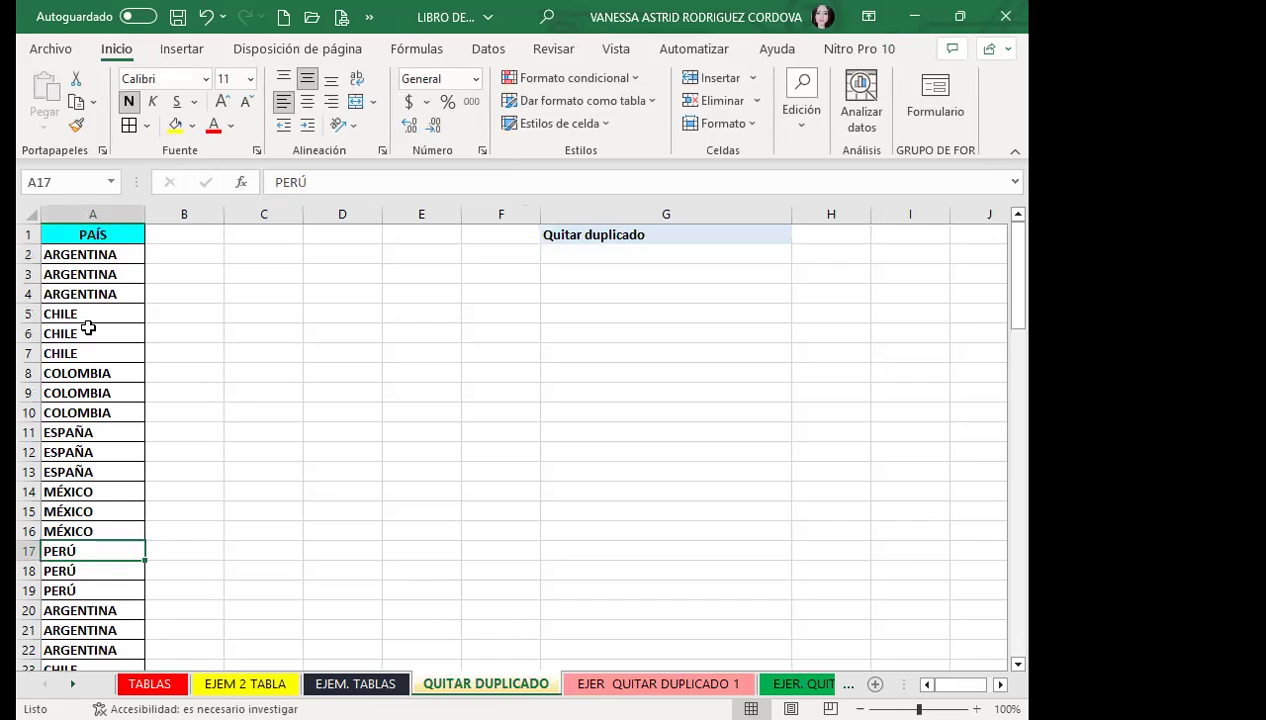
{"action": "left_click", "coordinate": [88, 313]}
{"action": "scroll", "coordinate": [116, 237], "scroll_direction": "down", "scroll_amount": 4}
{"action": "scroll", "coordinate": [105, 393], "scroll_direction": "down", "scroll_amount": 4}
{"action": "scroll", "coordinate": [116, 503], "scroll_direction": "down", "scroll_amount": 4}
{"action": "scroll", "coordinate": [122, 511], "scroll_direction": "up", "scroll_amount": 9}
{"action": "scroll", "coordinate": [110, 363], "scroll_direction": "up", "scroll_amount": 3}
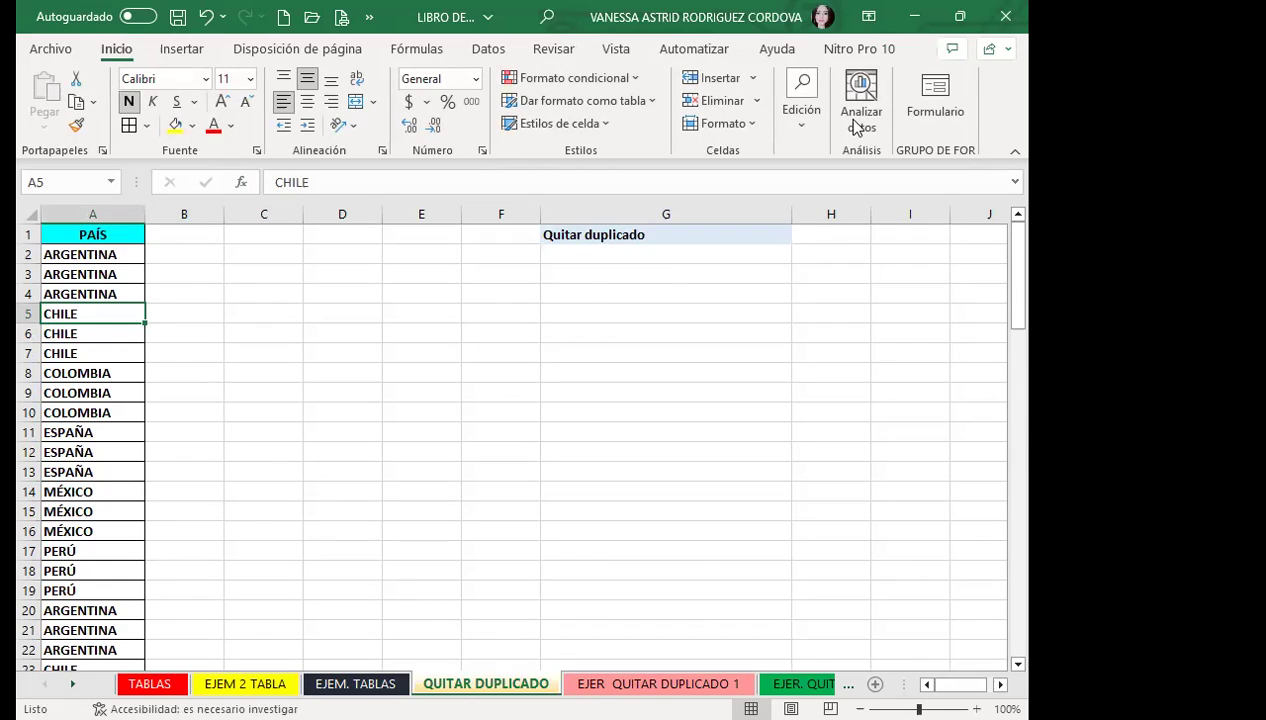
Return to the worker table and check a MARZO value
{"action": "key", "text": "ctrl+Page_Up"}
{"action": "key", "text": "ctrl+Page_Up"}
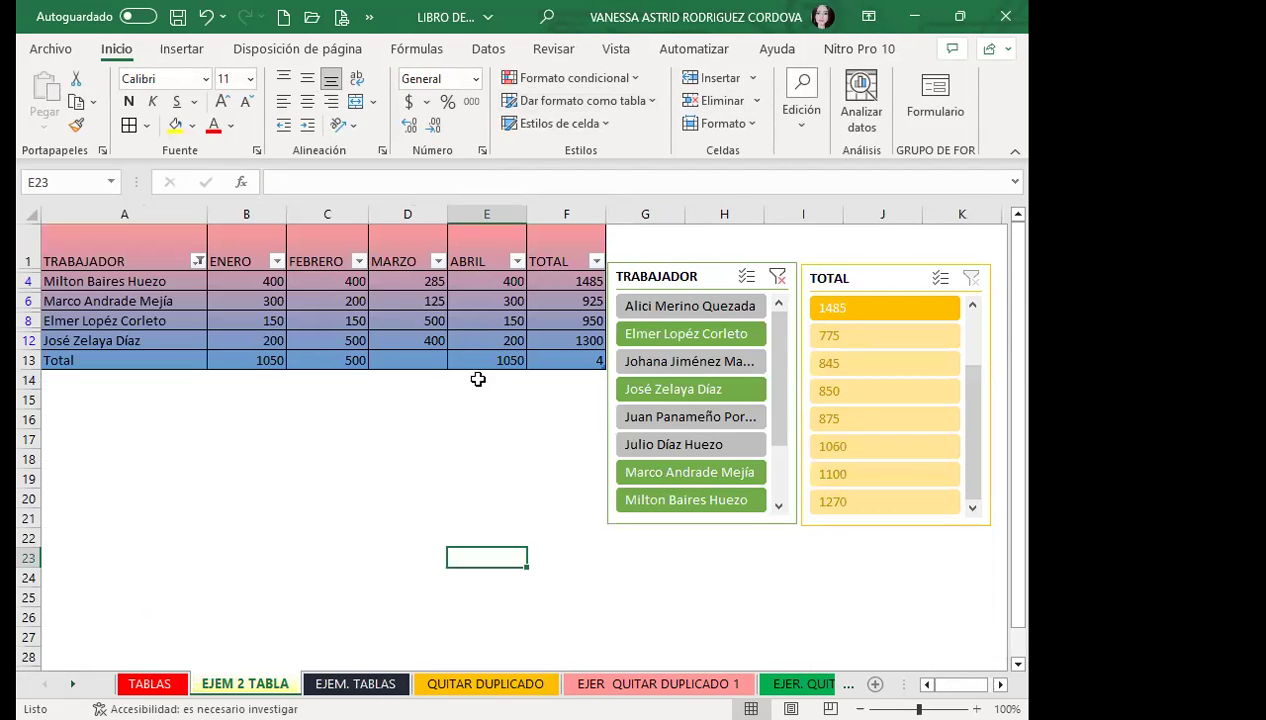
{"action": "left_click", "coordinate": [458, 280]}
{"action": "left_click", "coordinate": [425, 320]}
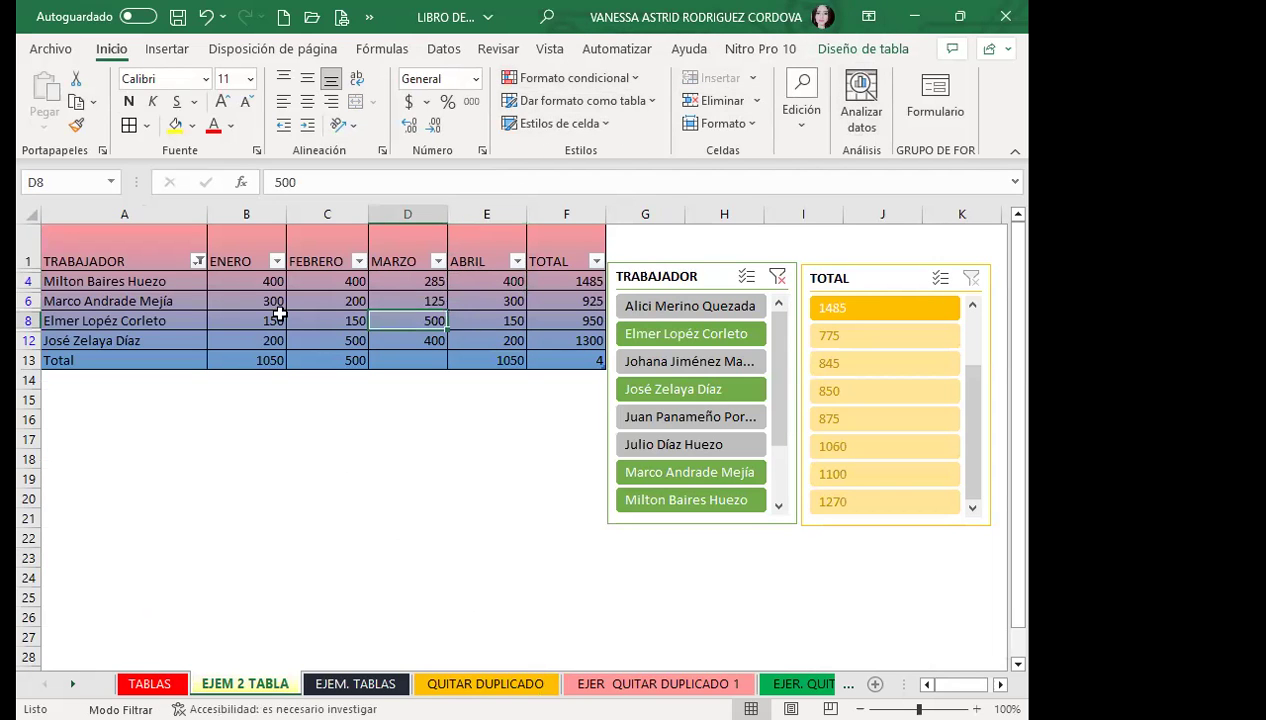
{"action": "key", "text": "Up"}
{"action": "key", "text": "Left"}
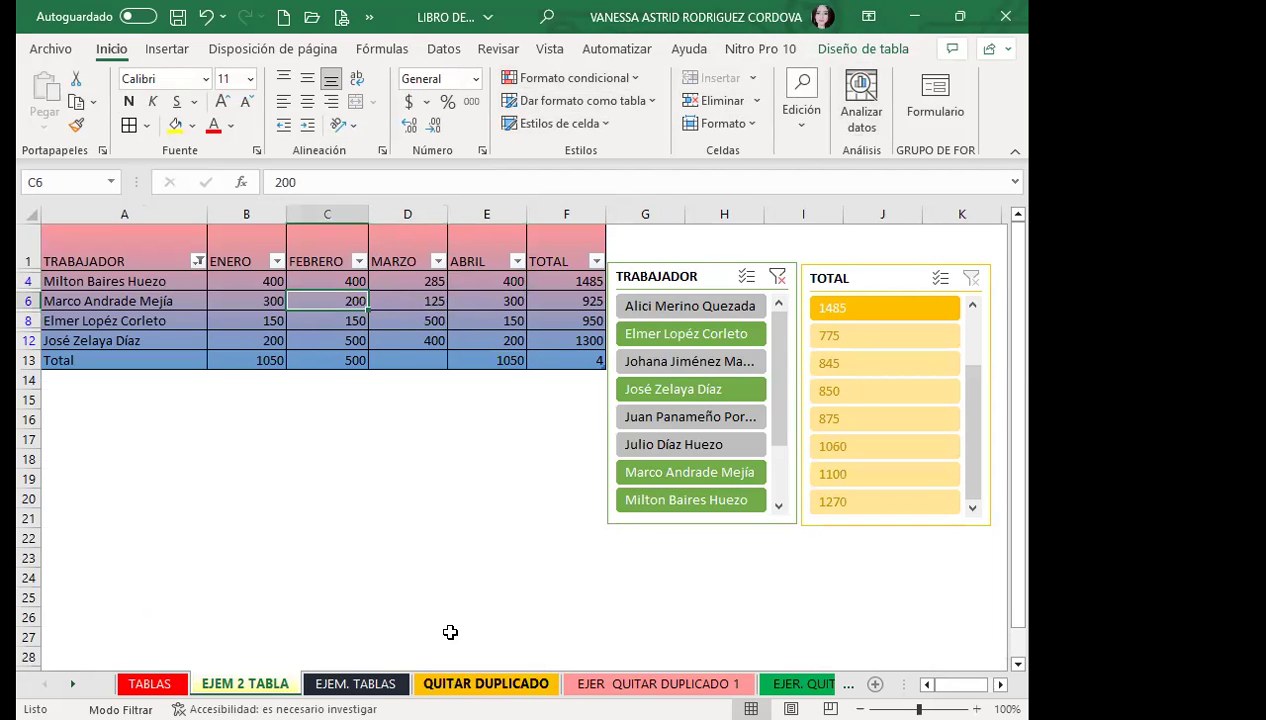
Review the repeated COLOMBIA entries in the QUITAR DUPLICADO country list
{"action": "key", "text": "ctrl+Page_Down"}
{"action": "key", "text": "ctrl+Page_Down"}
{"action": "left_click", "coordinate": [92, 372]}
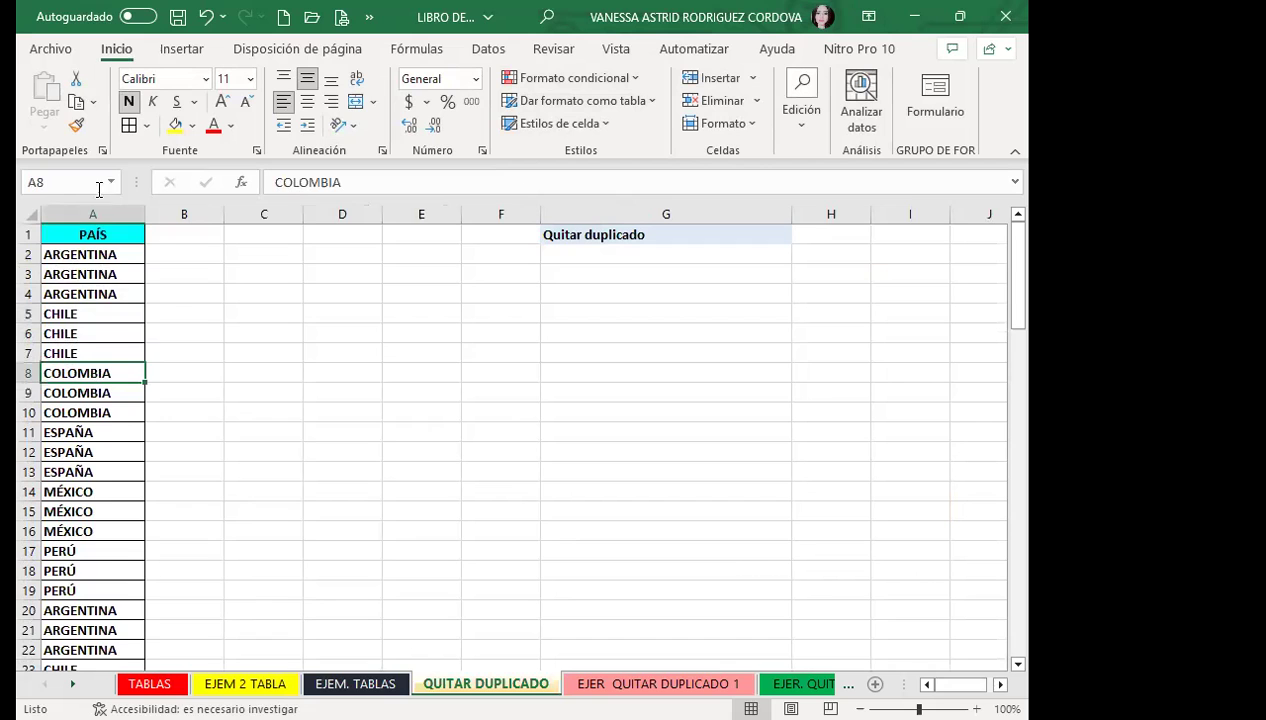
{"action": "scroll", "coordinate": [58, 598], "scroll_direction": "down", "scroll_amount": 7}
{"action": "scroll", "coordinate": [58, 598], "scroll_direction": "down", "scroll_amount": 6}
{"action": "scroll", "coordinate": [68, 580], "scroll_direction": "down", "scroll_amount": 11}
{"action": "scroll", "coordinate": [80, 540], "scroll_direction": "down", "scroll_amount": 7}
{"action": "scroll", "coordinate": [88, 515], "scroll_direction": "up", "scroll_amount": 11}
{"action": "scroll", "coordinate": [95, 505], "scroll_direction": "up", "scroll_amount": 10}
{"action": "scroll", "coordinate": [99, 497], "scroll_direction": "up", "scroll_amount": 10}
{"action": "left_click", "coordinate": [118, 386]}
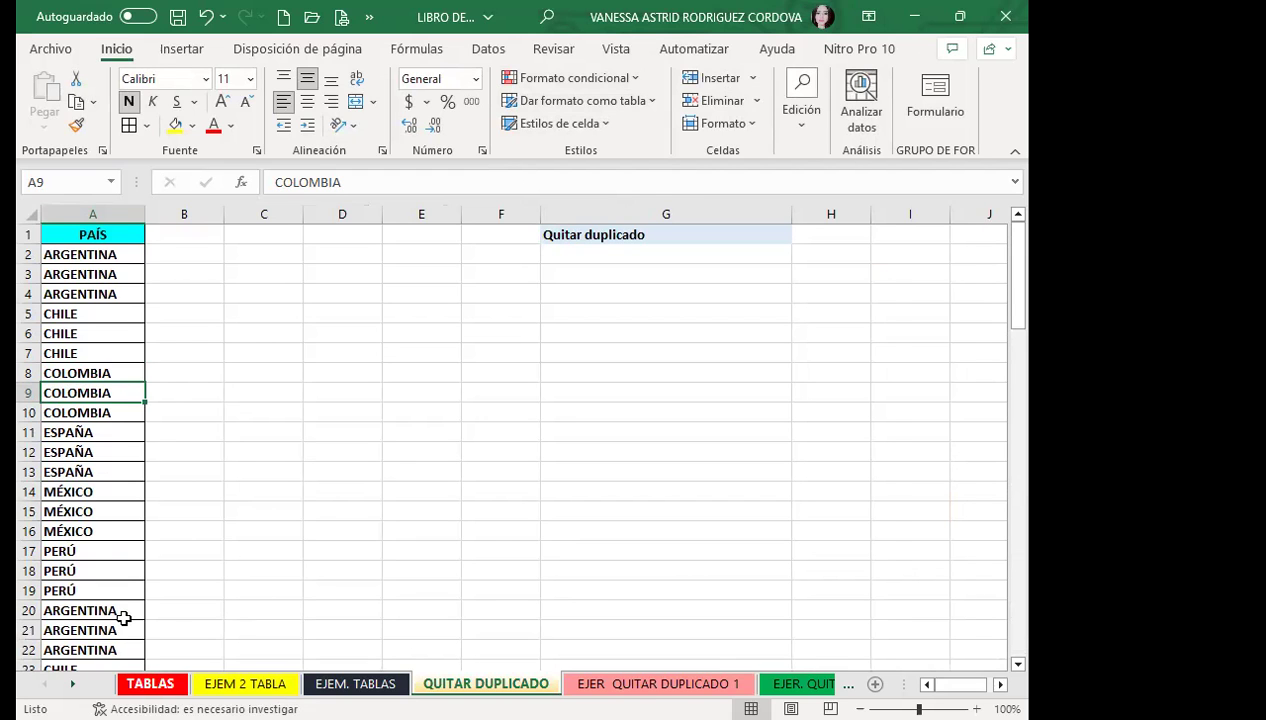
Switch to the TABLAS sheet and select the rows of the student grades table
{"action": "key", "text": "ctrl+Page_Up"}
{"action": "key", "text": "ctrl+Page_Up"}
{"action": "key", "text": "ctrl+Page_Up"}
{"action": "scroll", "coordinate": [350, 530], "scroll_direction": "up", "scroll_amount": 5}
{"action": "scroll", "coordinate": [303, 467], "scroll_direction": "down", "scroll_amount": 3}
{"action": "scroll", "coordinate": [303, 467], "scroll_direction": "down", "scroll_amount": 1}
{"action": "mouse_move", "coordinate": [96, 299]}
{"action": "left_mouse_down"}
{"action": "mouse_move", "coordinate": [703, 506]}
{"action": "mouse_move", "coordinate": [701, 490]}
{"action": "mouse_move", "coordinate": [737, 660]}
{"action": "left_mouse_up"}
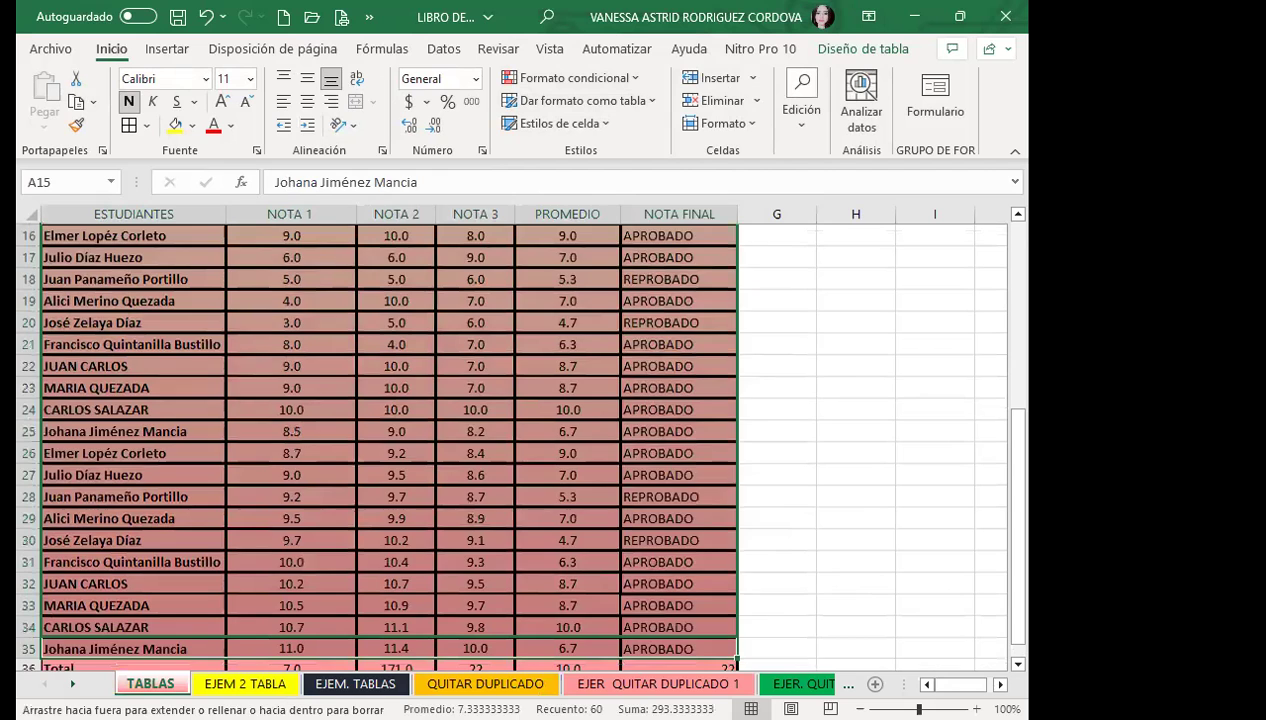
Complete the fill of the selected grade rows
{"action": "left_click", "coordinate": [353, 564]}
{"action": "scroll", "coordinate": [353, 564], "scroll_direction": "up", "scroll_amount": 3}
{"action": "scroll", "coordinate": [353, 564], "scroll_direction": "up", "scroll_amount": 3}
Cancel converting EJEMPLO18 to a range and open its Remove Duplicates dialog instead
{"action": "left_click", "coordinate": [105, 472]}
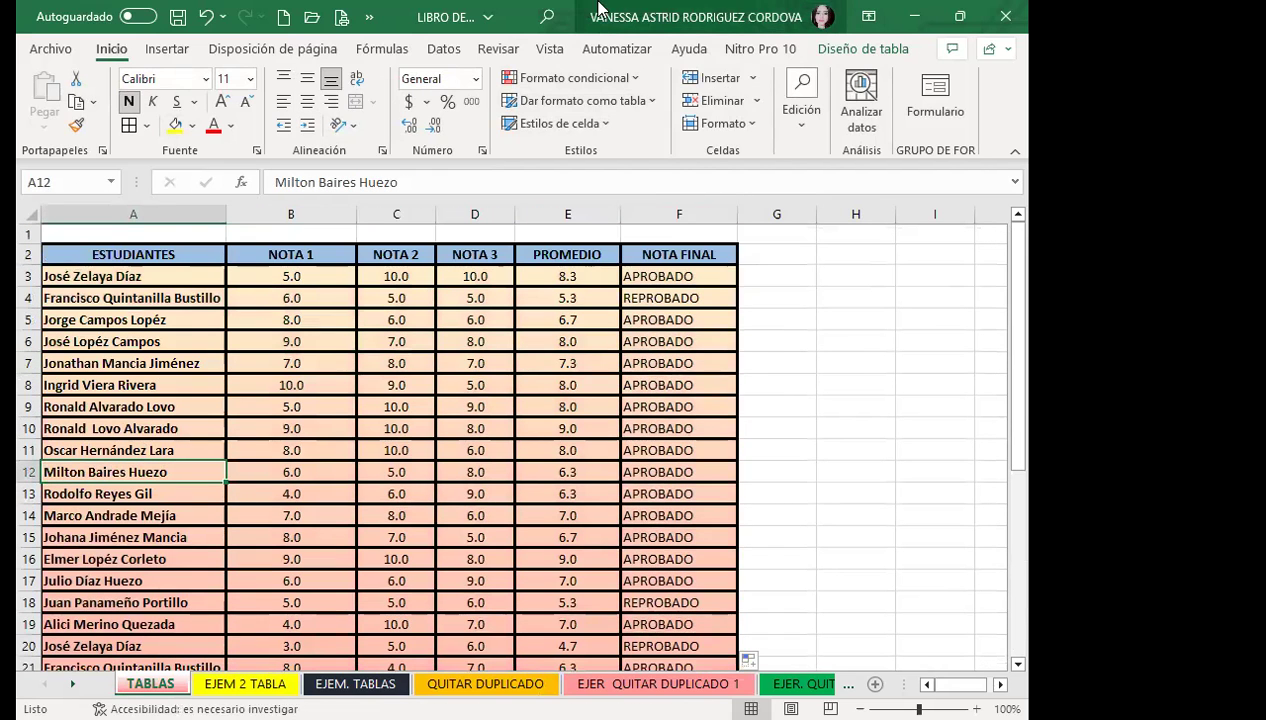
{"action": "left_click", "coordinate": [843, 50]}
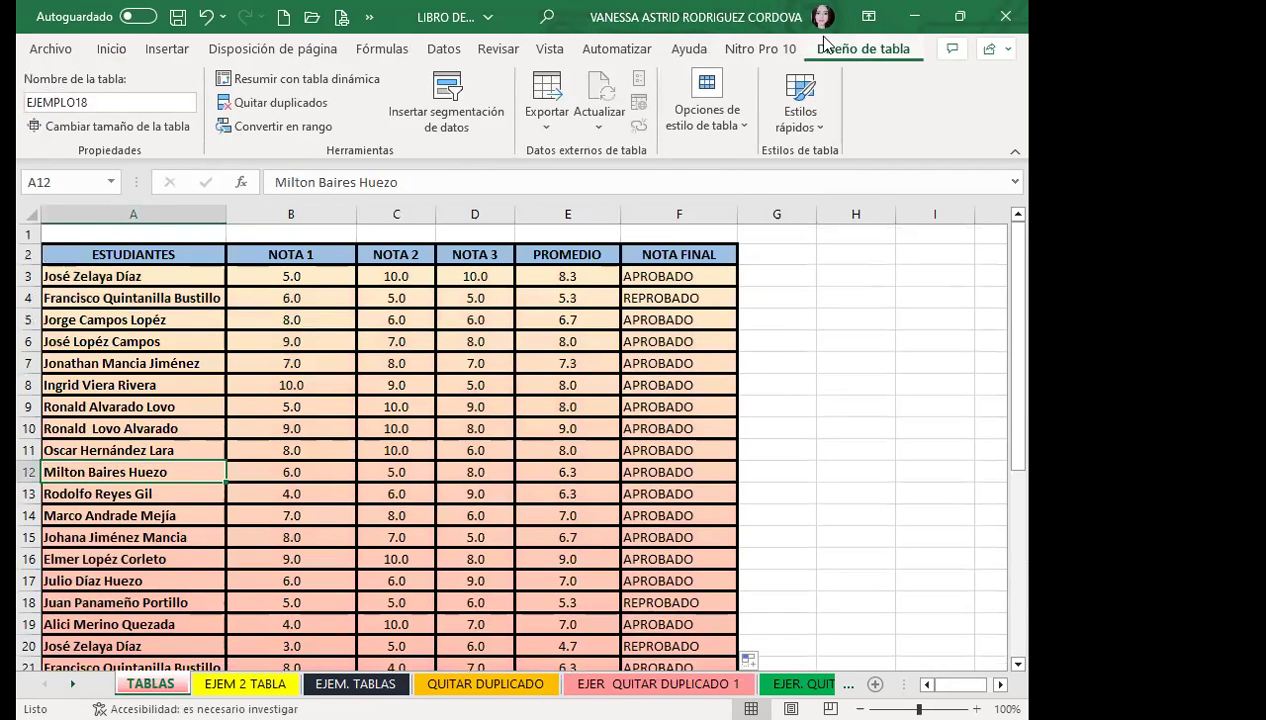
{"action": "left_click", "coordinate": [248, 126]}
{"action": "key", "text": "Escape"}
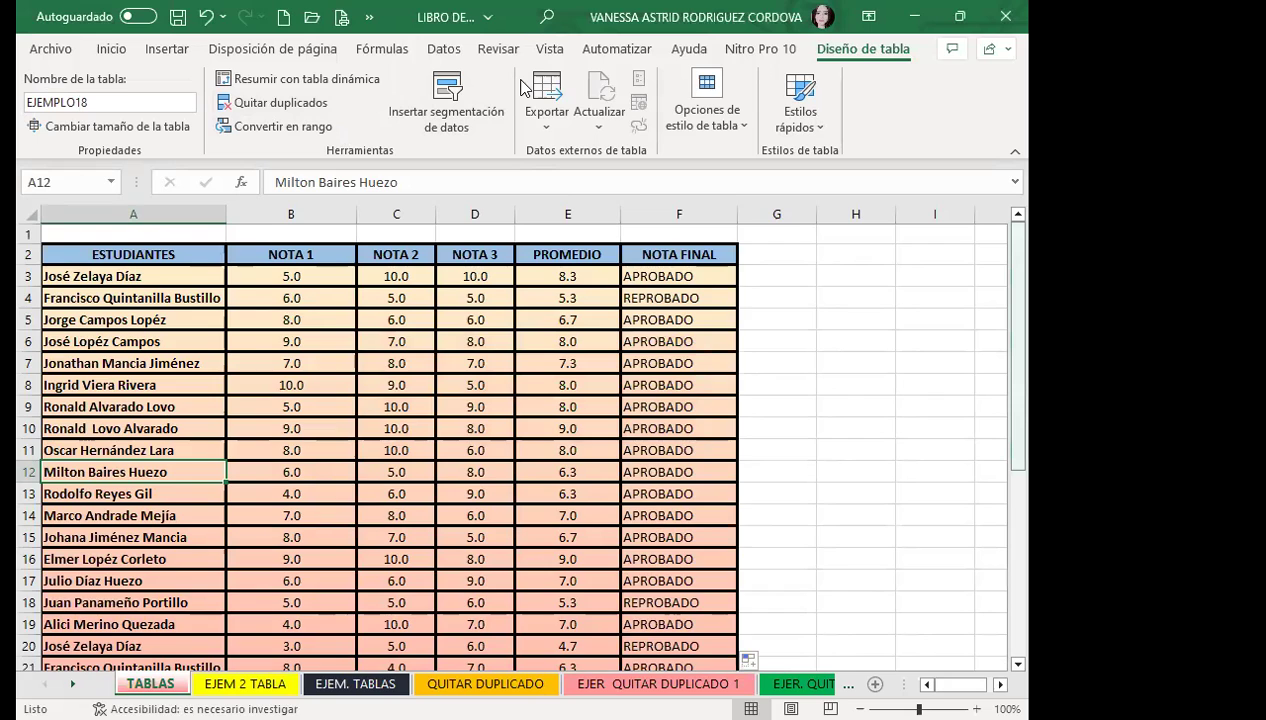
{"action": "left_click", "coordinate": [240, 104]}
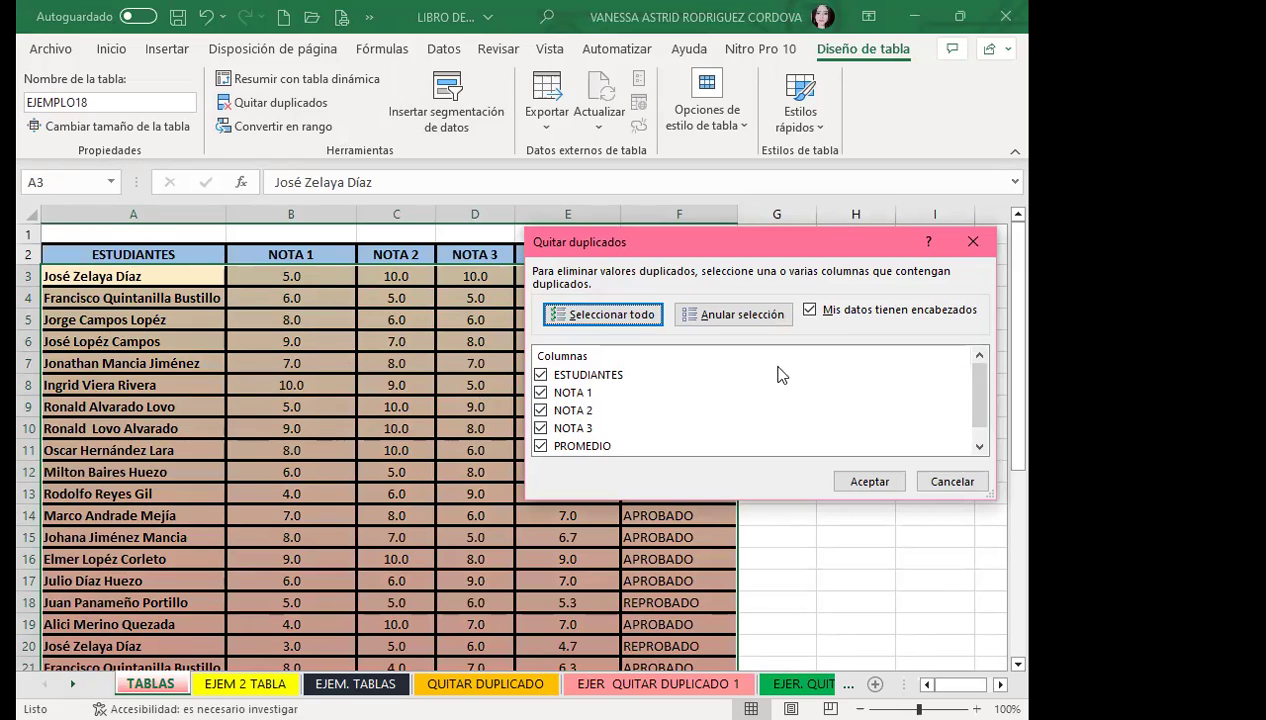
Run Remove Duplicates on EJEMPLO18 with headers and all columns, and dismiss the no-duplicates message
{"action": "left_click_drag", "start_coordinate": [816, 245], "coordinate": [659, 248]}
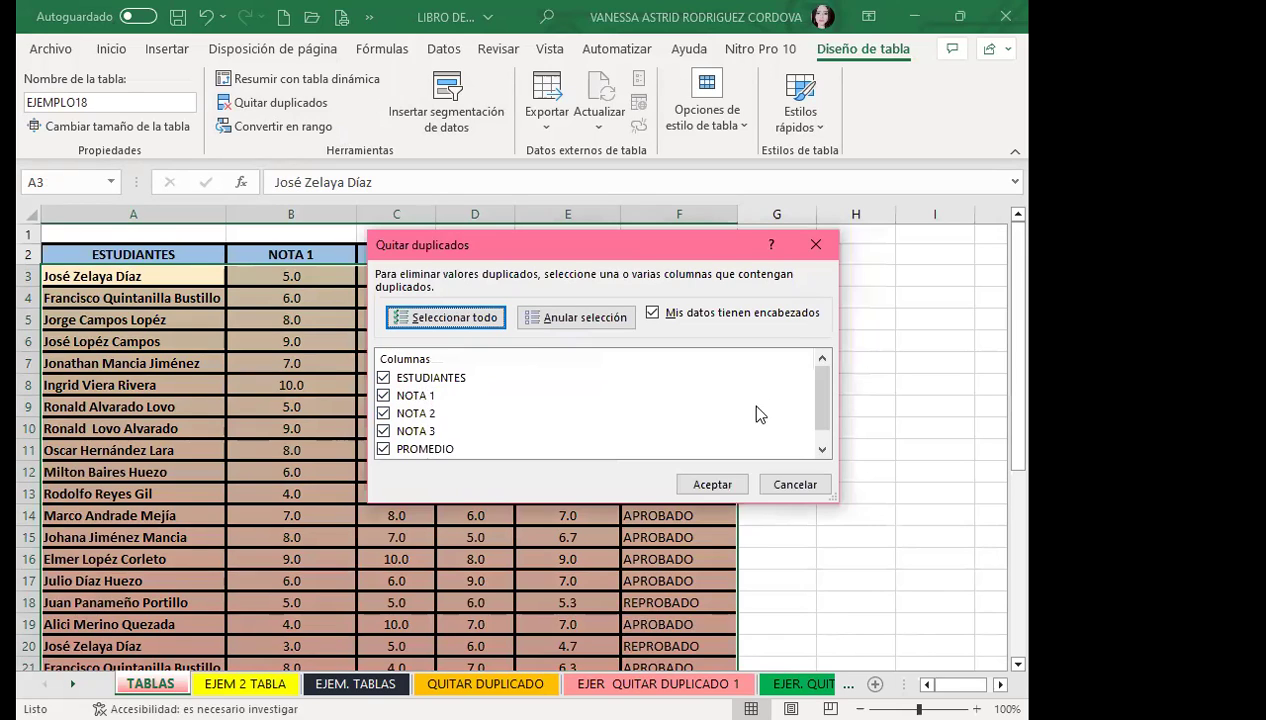
{"action": "mouse_move", "coordinate": [818, 410]}
{"action": "left_mouse_down"}
{"action": "mouse_move", "coordinate": [822, 430]}
{"action": "mouse_move", "coordinate": [824, 384]}
{"action": "left_mouse_up"}
{"action": "left_click", "coordinate": [653, 313]}
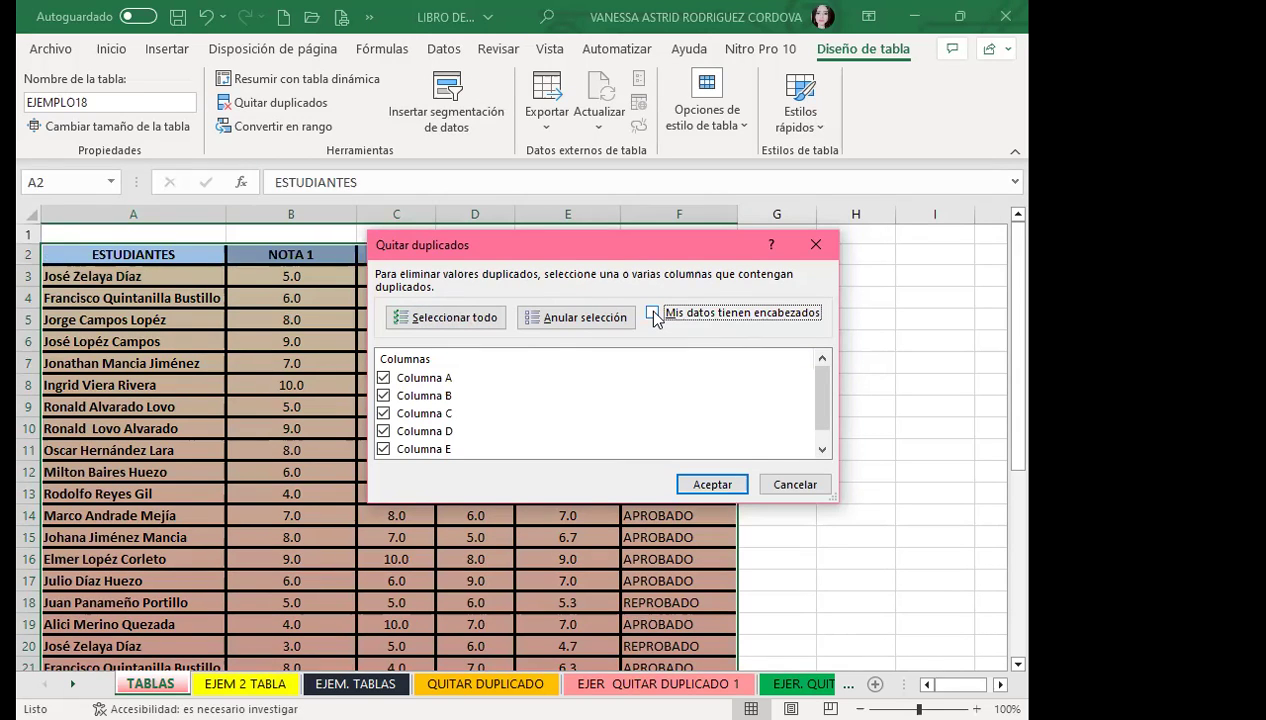
{"action": "left_click", "coordinate": [653, 313]}
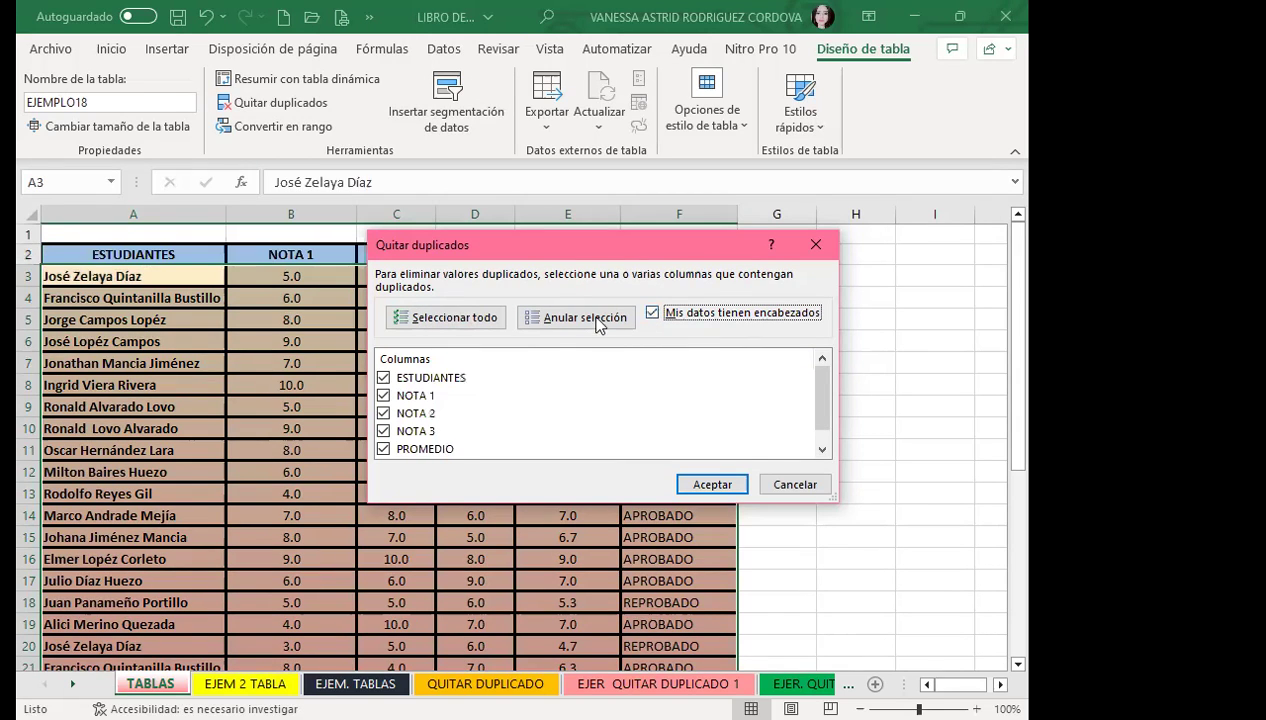
{"action": "left_click", "coordinate": [710, 485]}
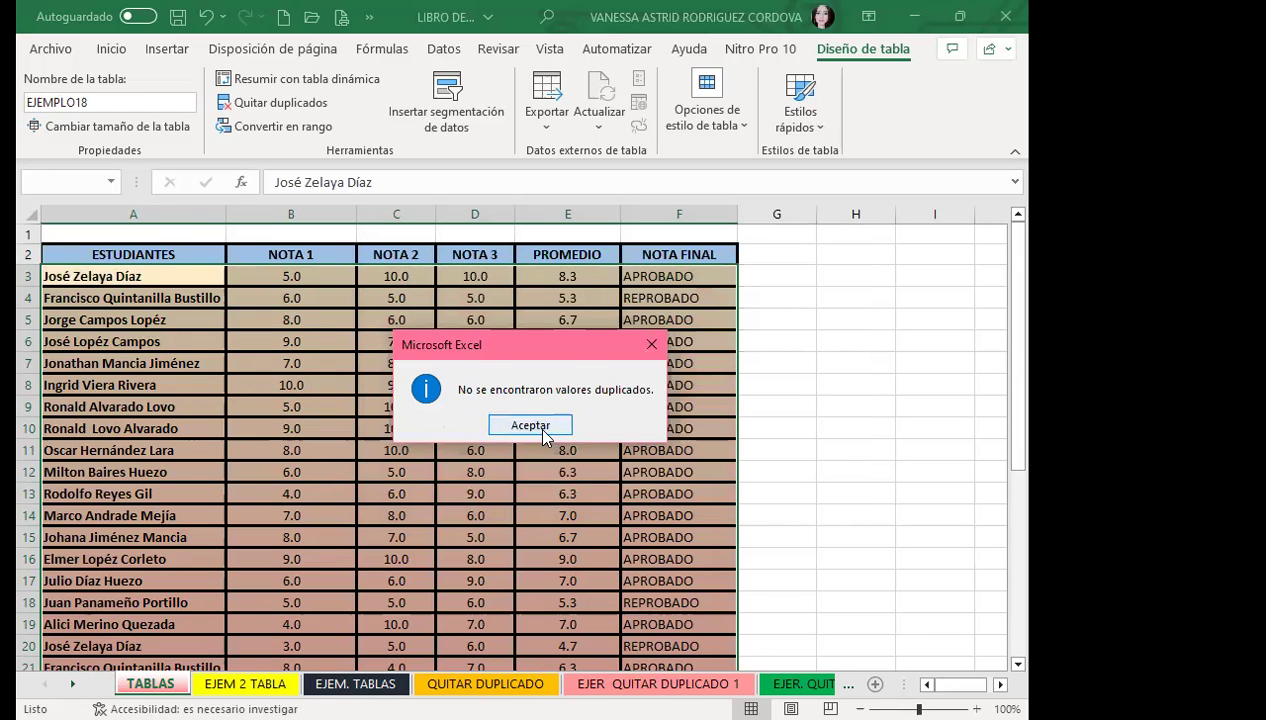
{"action": "left_click", "coordinate": [530, 425]}
{"action": "left_click", "coordinate": [140, 474]}
Scroll through the grades table and check cells B22, B25 and A5
{"action": "scroll", "coordinate": [140, 495], "scroll_direction": "down", "scroll_amount": 4}
{"action": "scroll", "coordinate": [140, 495], "scroll_direction": "down", "scroll_amount": 3}
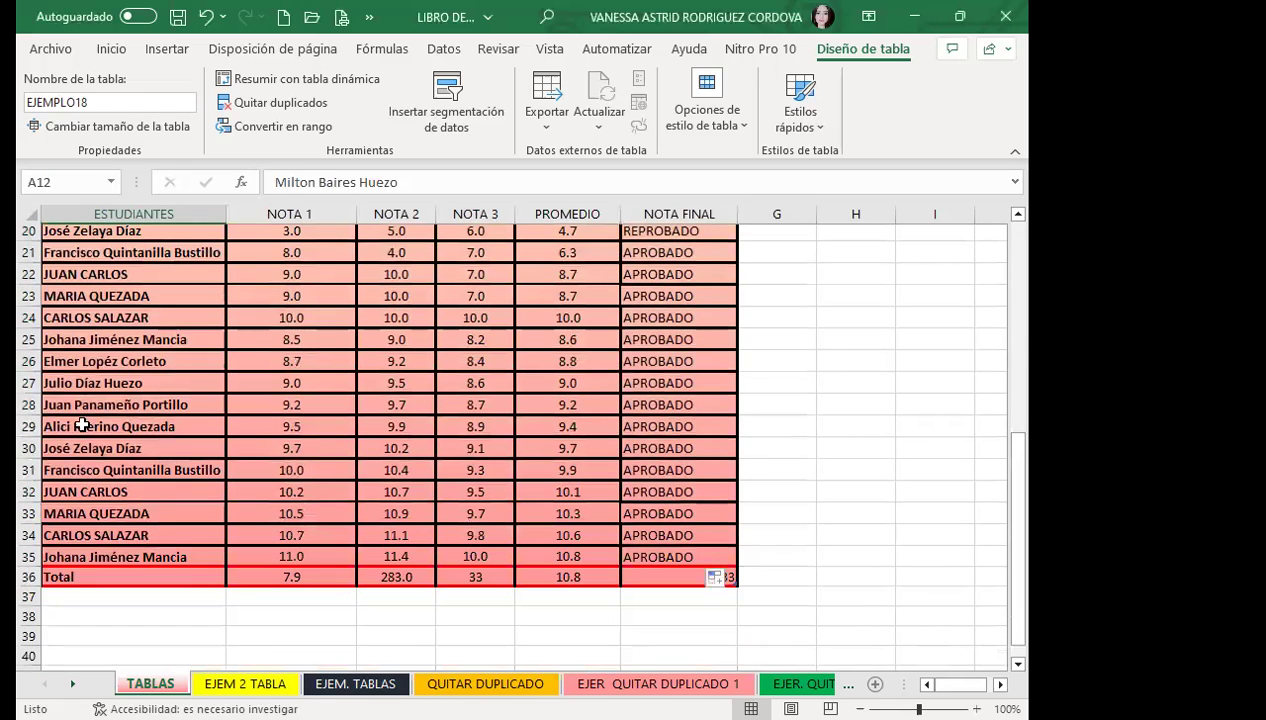
{"action": "scroll", "coordinate": [330, 470], "scroll_direction": "up", "scroll_amount": 3}
{"action": "scroll", "coordinate": [331, 462], "scroll_direction": "up", "scroll_amount": 2}
{"action": "scroll", "coordinate": [359, 460], "scroll_direction": "up", "scroll_amount": 2}
{"action": "scroll", "coordinate": [312, 456], "scroll_direction": "down", "scroll_amount": 4}
{"action": "left_click", "coordinate": [311, 455]}
{"action": "left_click", "coordinate": [310, 515]}
{"action": "scroll", "coordinate": [186, 563], "scroll_direction": "up", "scroll_amount": 4}
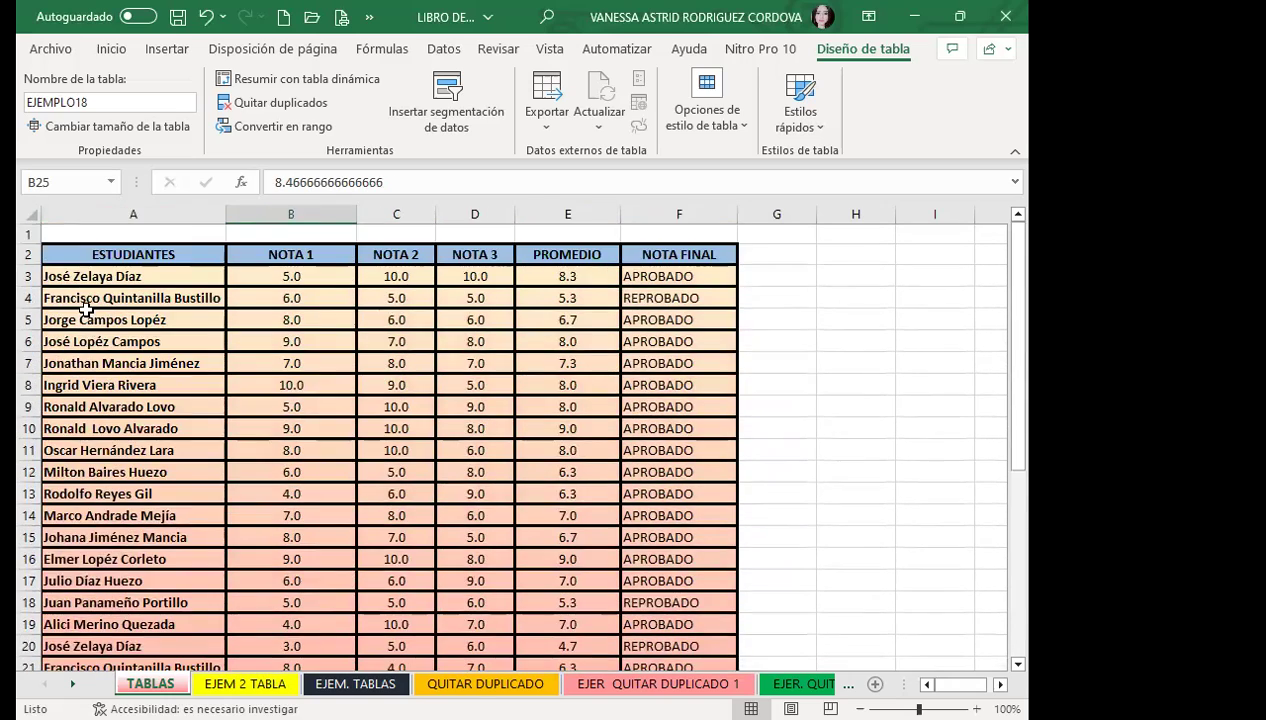
{"action": "left_click", "coordinate": [200, 319]}
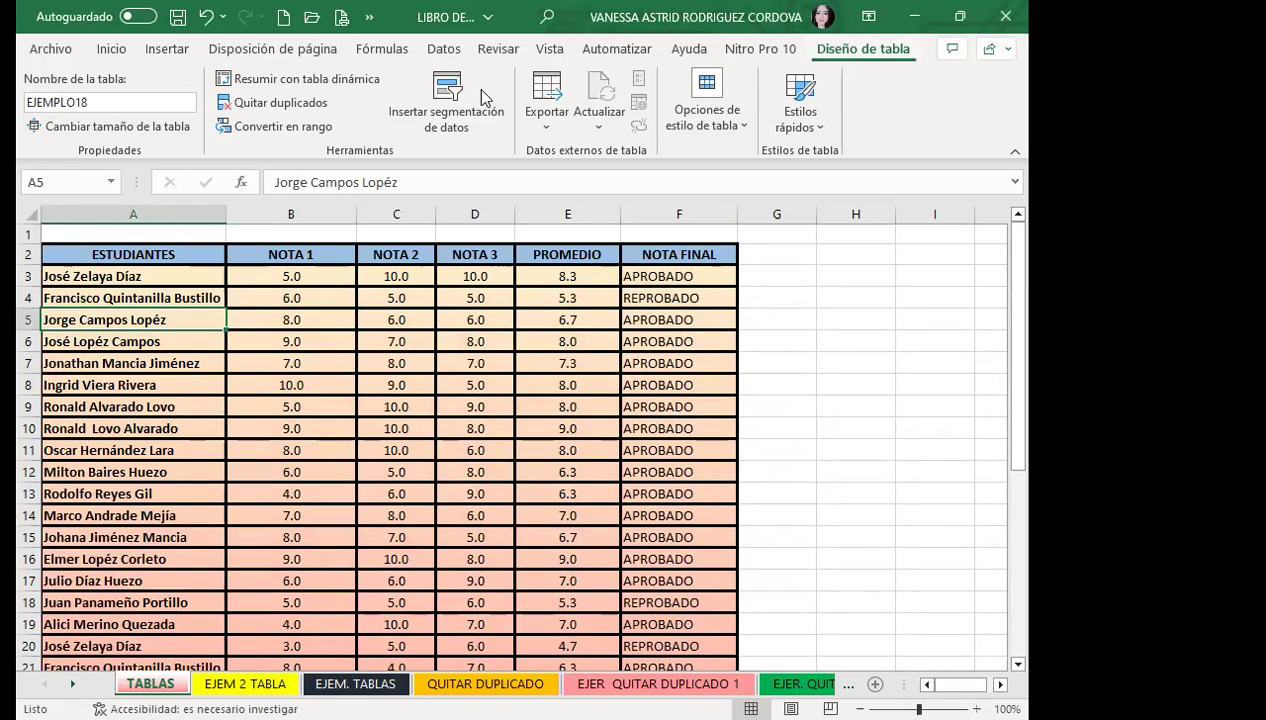
Remove duplicates comparing only ESTUDIANTES, deleting 10 rows so Total moves to row 26
{"action": "left_click", "coordinate": [310, 108]}
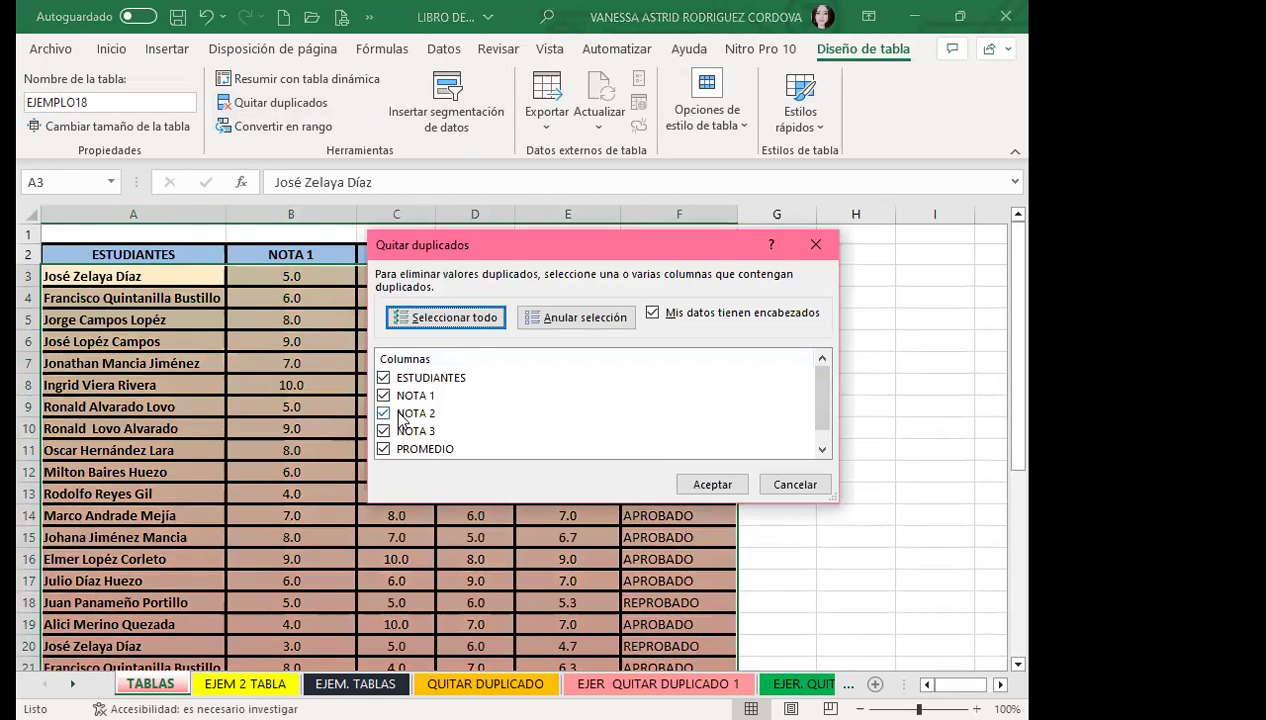
{"action": "left_click", "coordinate": [383, 378]}
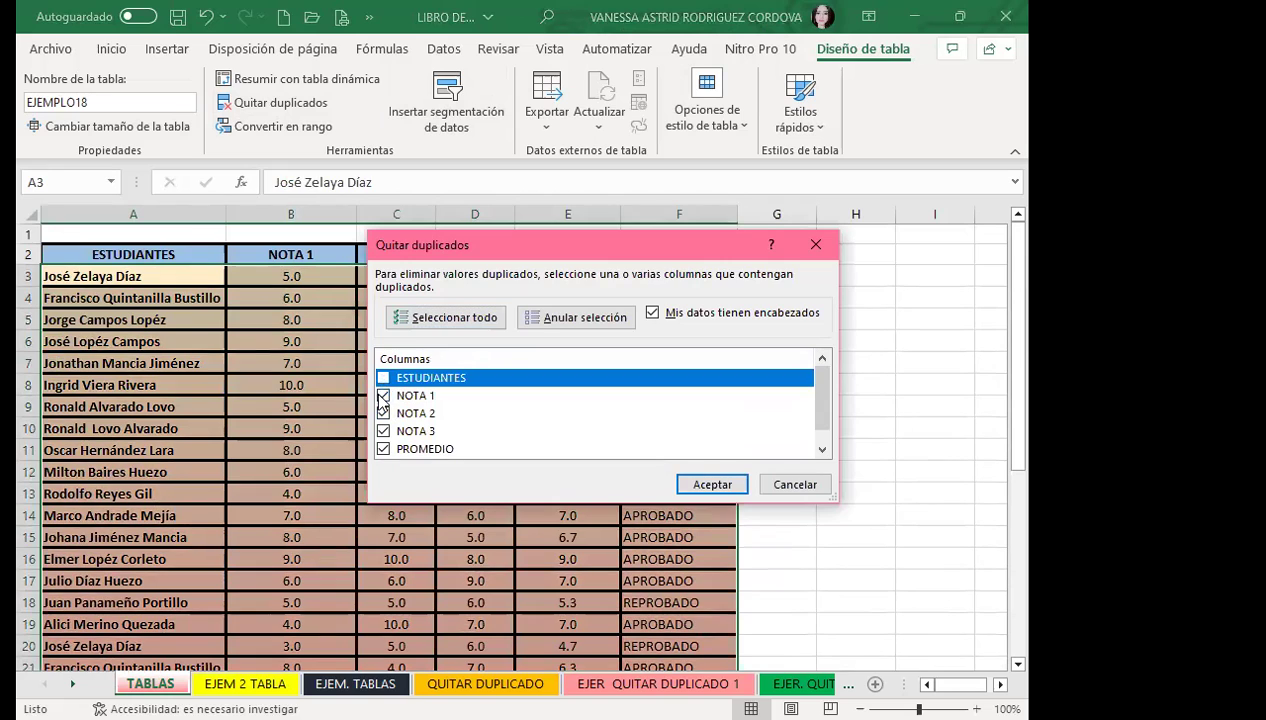
{"action": "left_click", "coordinate": [383, 395]}
{"action": "left_click", "coordinate": [383, 413]}
{"action": "left_click", "coordinate": [383, 431]}
{"action": "left_click", "coordinate": [383, 449]}
{"action": "left_click", "coordinate": [384, 430]}
{"action": "left_click", "coordinate": [383, 431]}
{"action": "left_click", "coordinate": [383, 378]}
{"action": "left_click", "coordinate": [697, 490]}
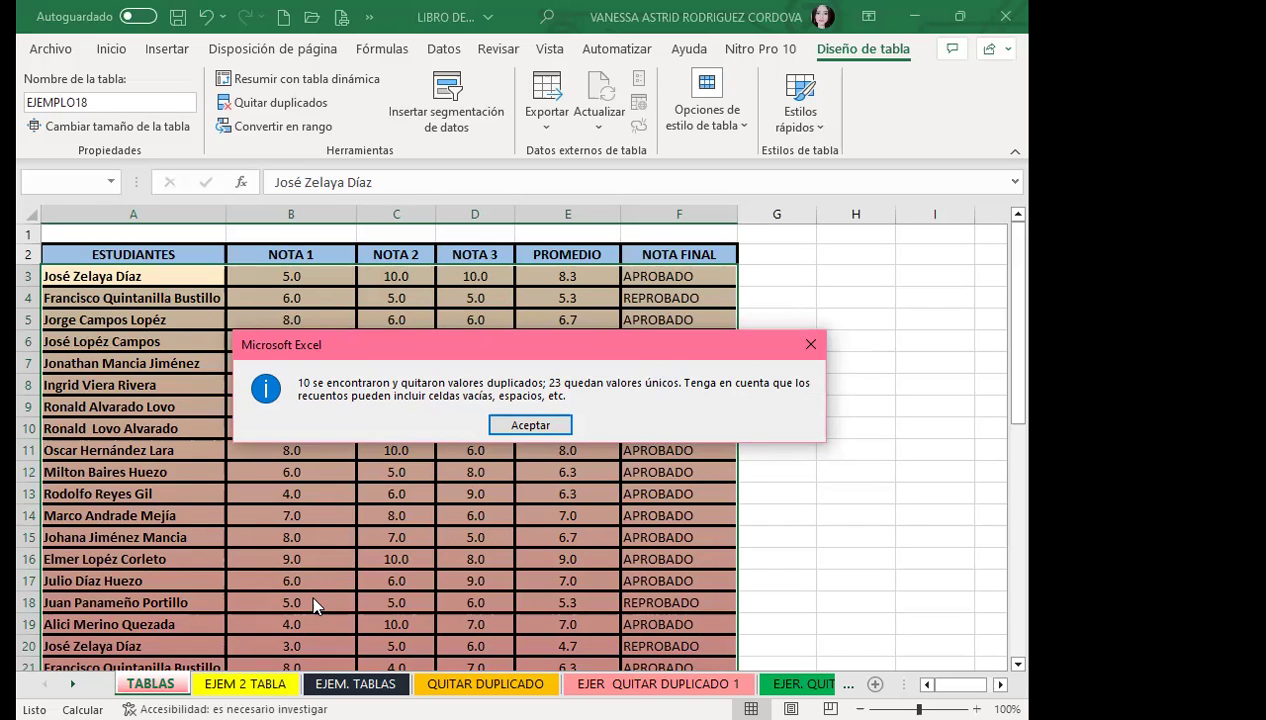
{"action": "left_click", "coordinate": [530, 425]}
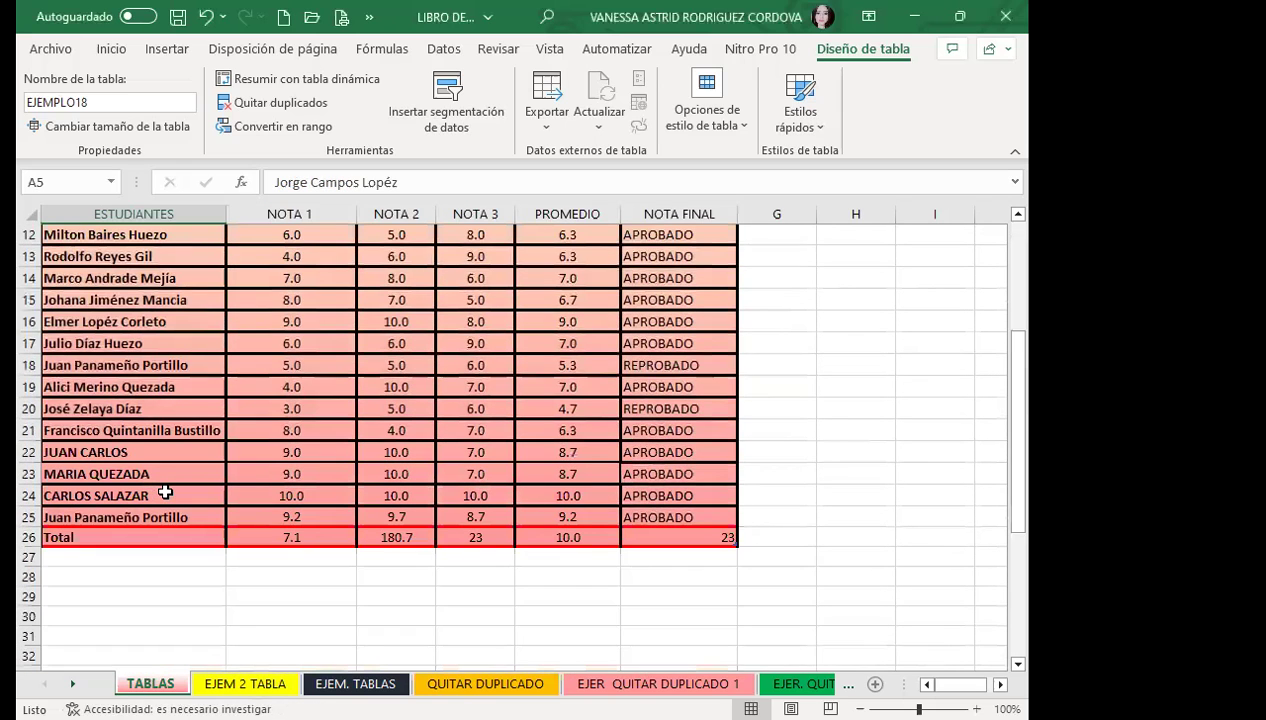
Open the QUITAR DUPLICADO sheet and view the Data tools for the PAÍS list
{"action": "left_click", "coordinate": [485, 683]}
{"action": "left_click", "coordinate": [120, 372]}
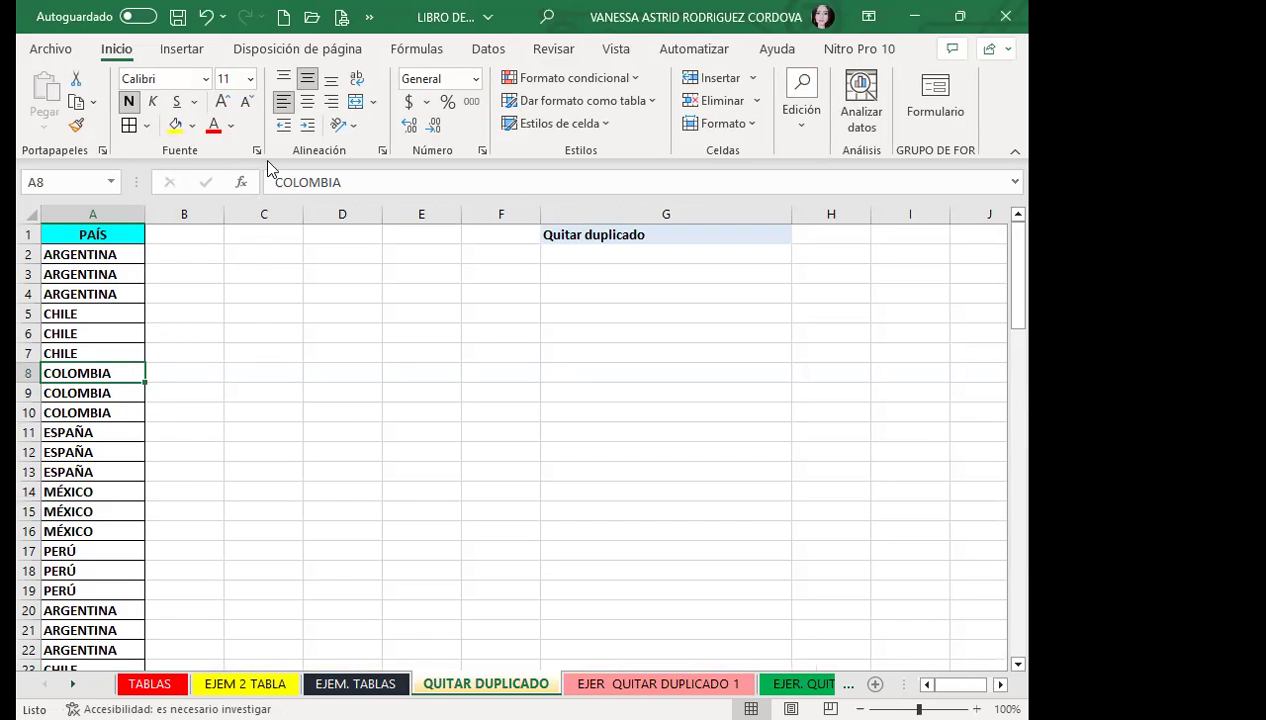
{"action": "left_click", "coordinate": [486, 49]}
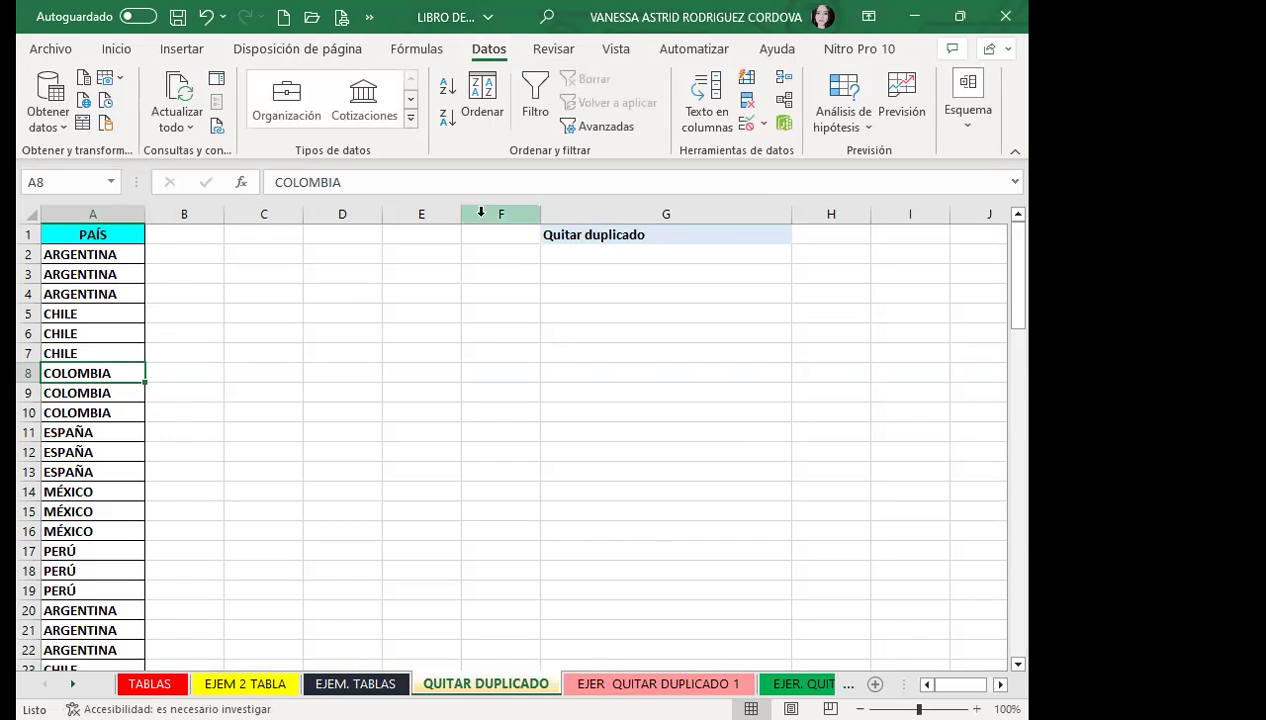
{"action": "left_click", "coordinate": [62, 270]}
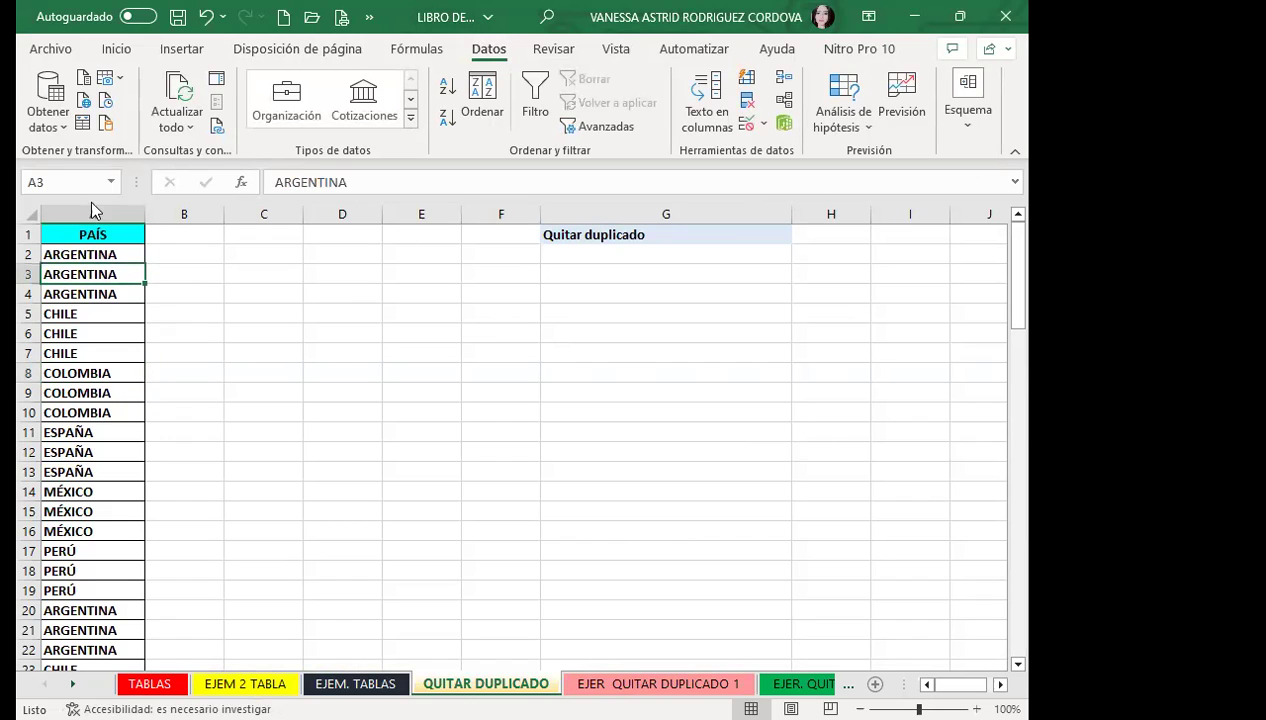
{"action": "left_click", "coordinate": [751, 112]}
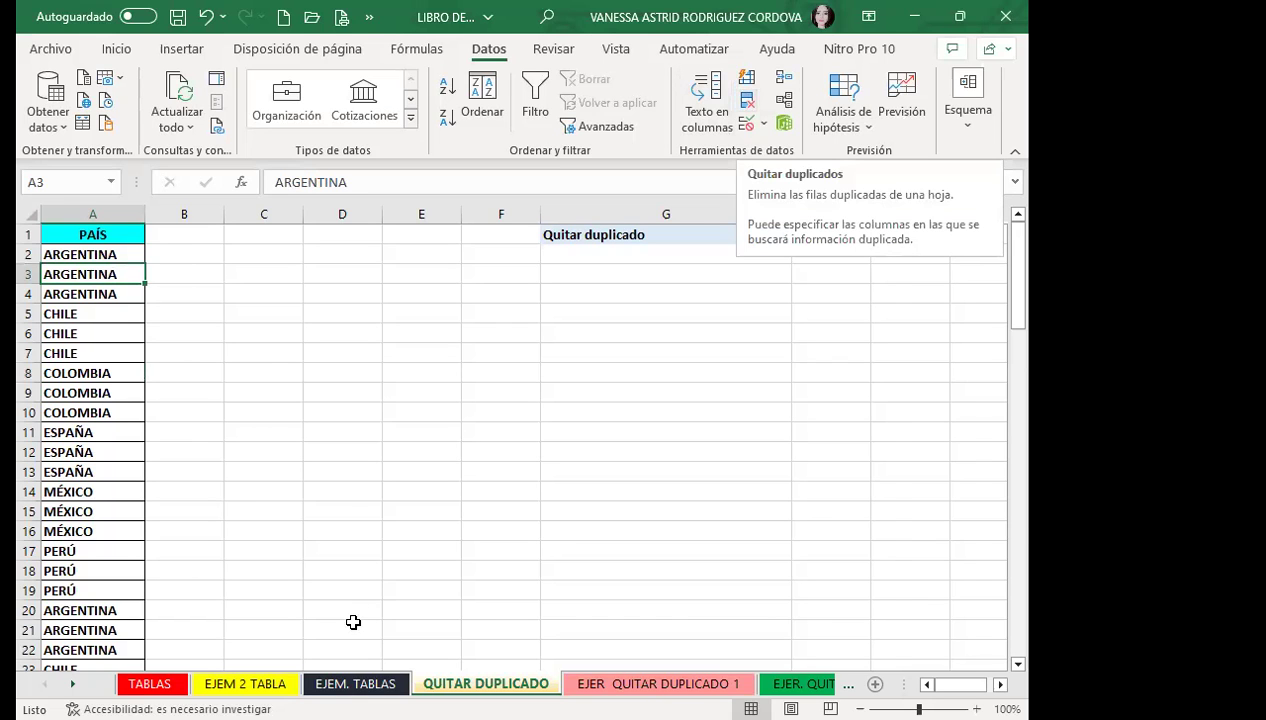
Check the Table Design tools on TABLAS, then return to QUITAR DUPLICADO
{"action": "key", "text": "ctrl+Page_Up"}
{"action": "key", "text": "ctrl+Page_Up"}
{"action": "key", "text": "ctrl+Page_Up"}
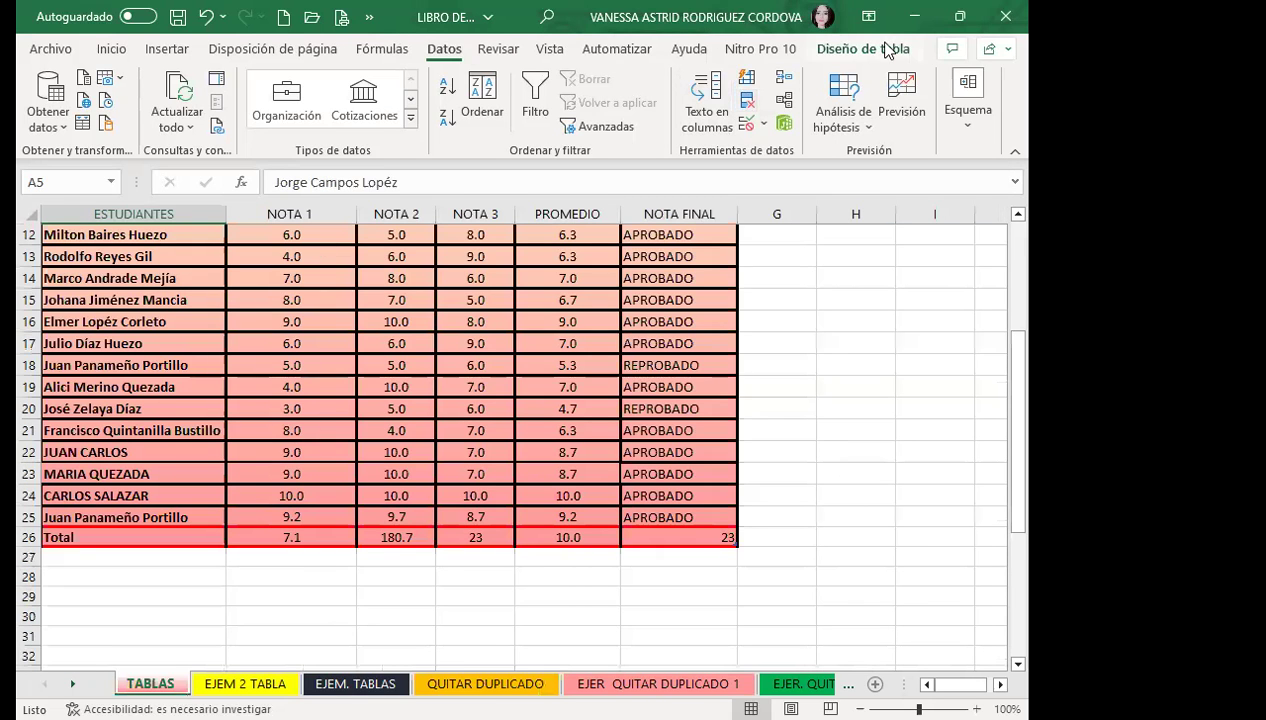
{"action": "left_click", "coordinate": [886, 50]}
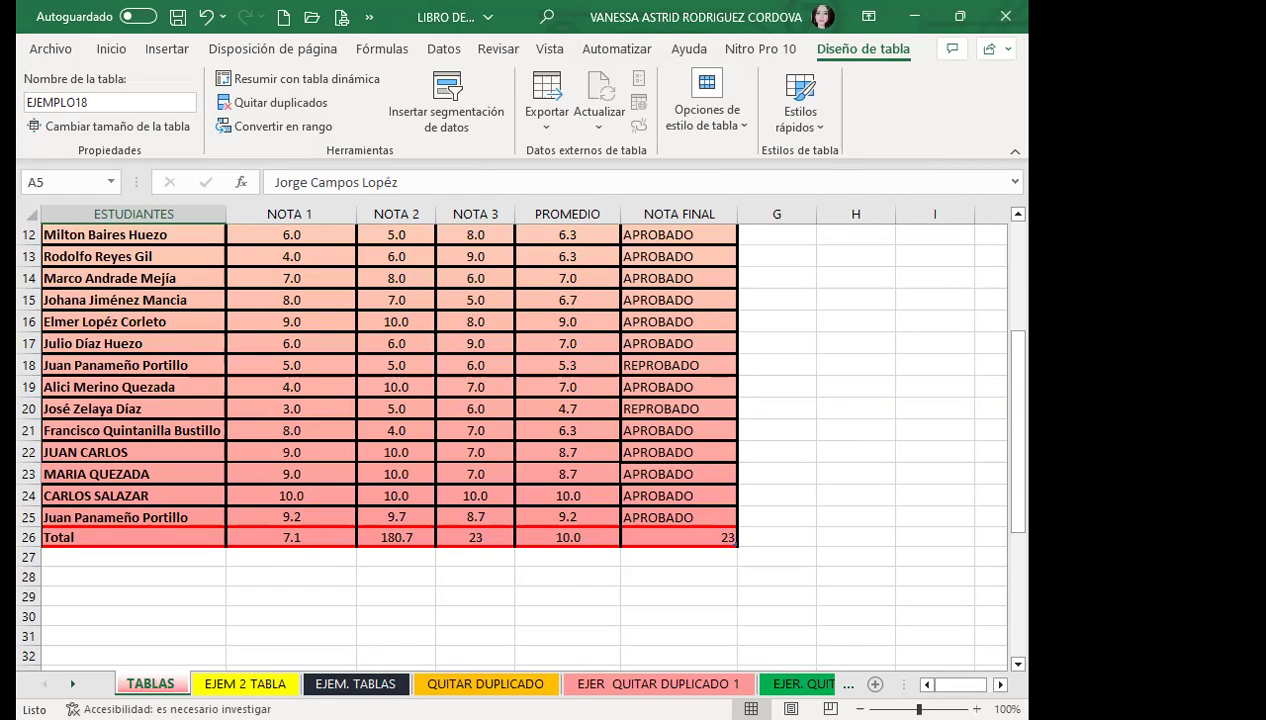
{"action": "key", "text": "ctrl+Page_Down"}
{"action": "key", "text": "ctrl+Page_Down"}
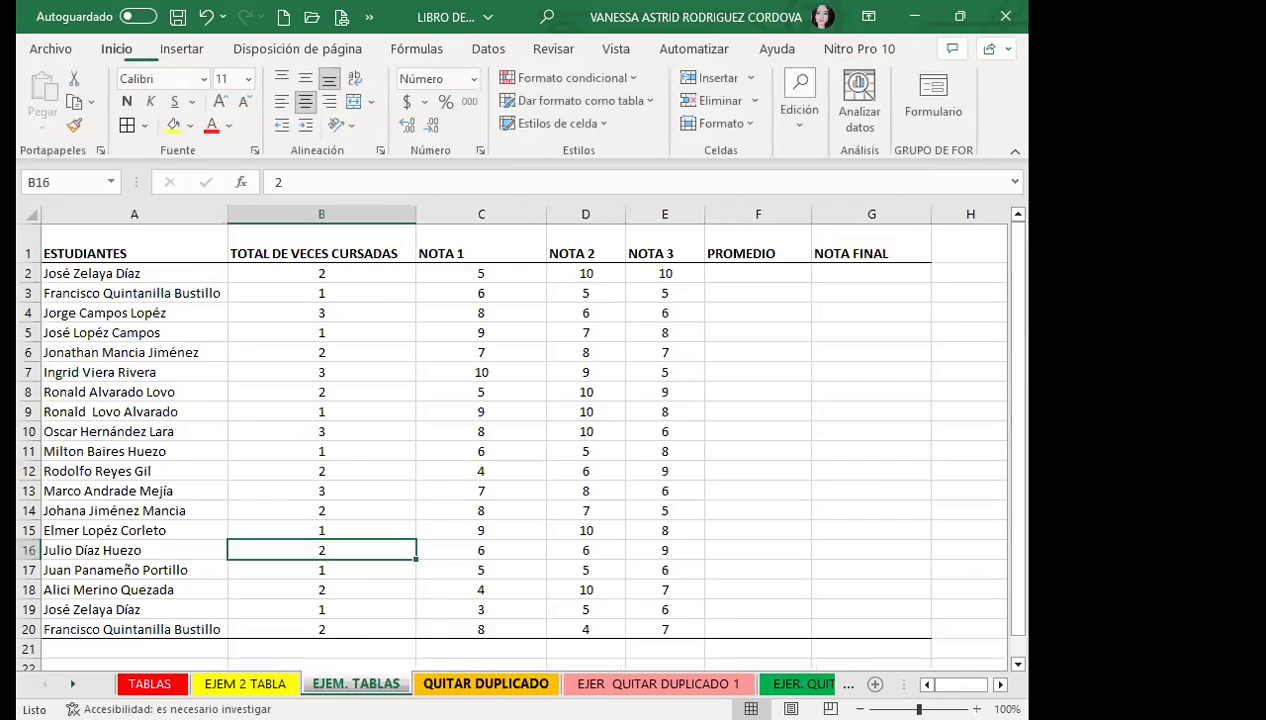
{"action": "key", "text": "ctrl+Page_Down"}
{"action": "left_click", "coordinate": [92, 353]}
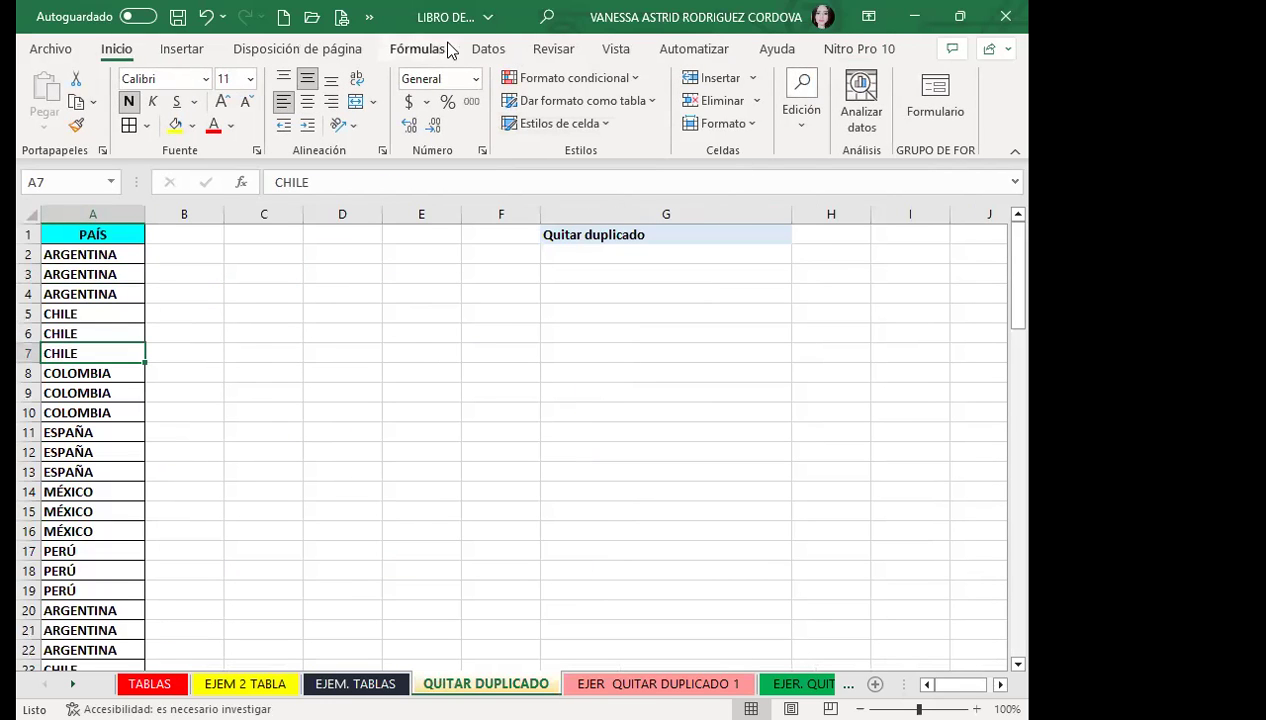
From the Data tab, run Remove Duplicates on the country list comparing the PAÍS column
{"action": "left_click", "coordinate": [488, 48]}
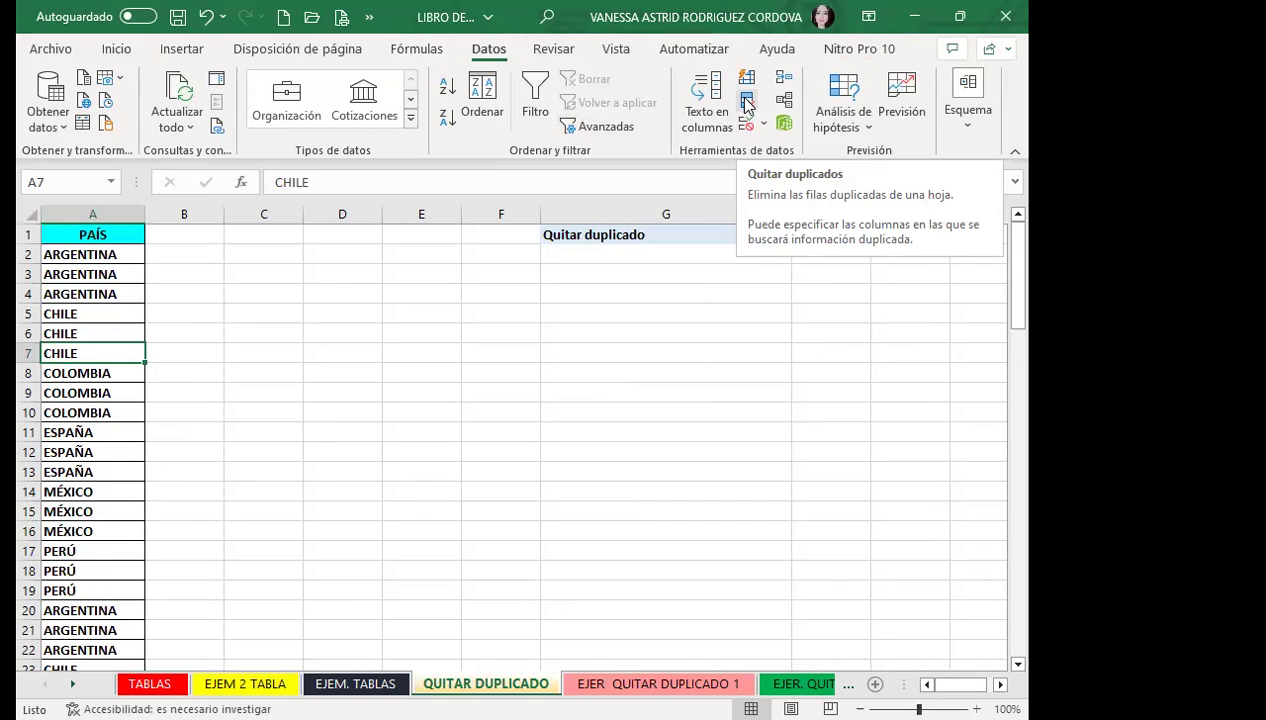
{"action": "left_click", "coordinate": [747, 104]}
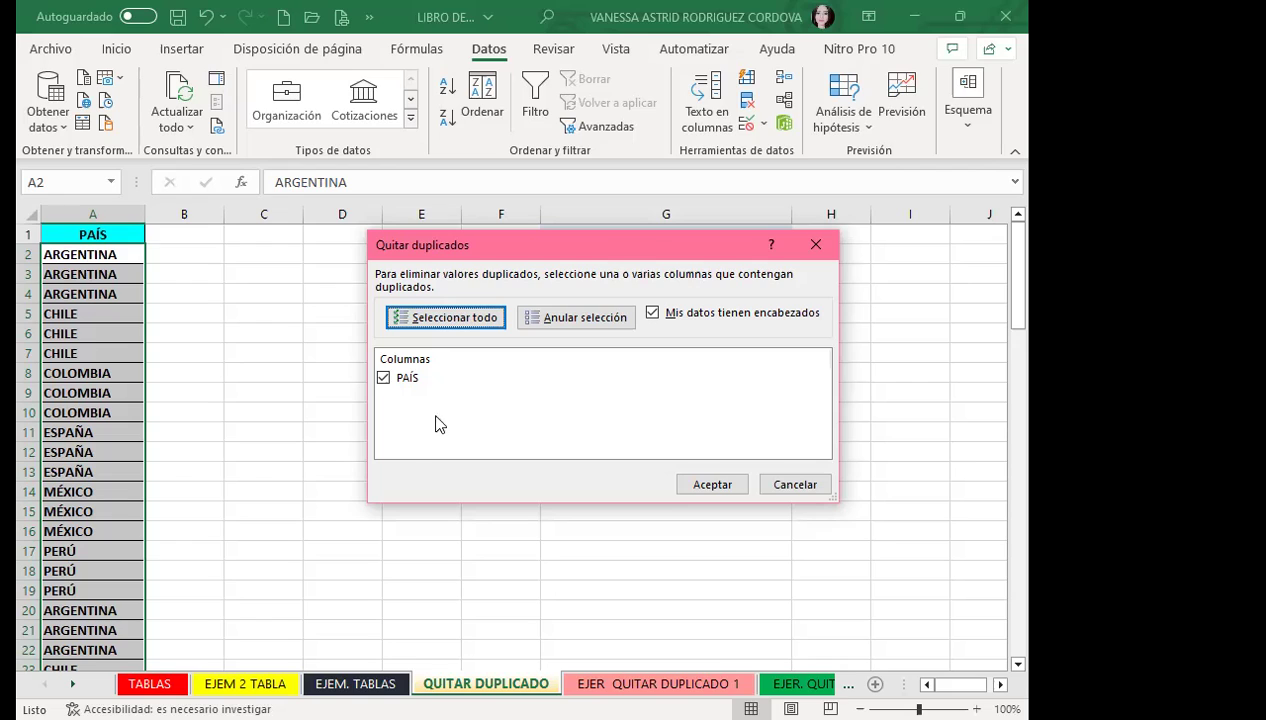
{"action": "left_click", "coordinate": [705, 486]}
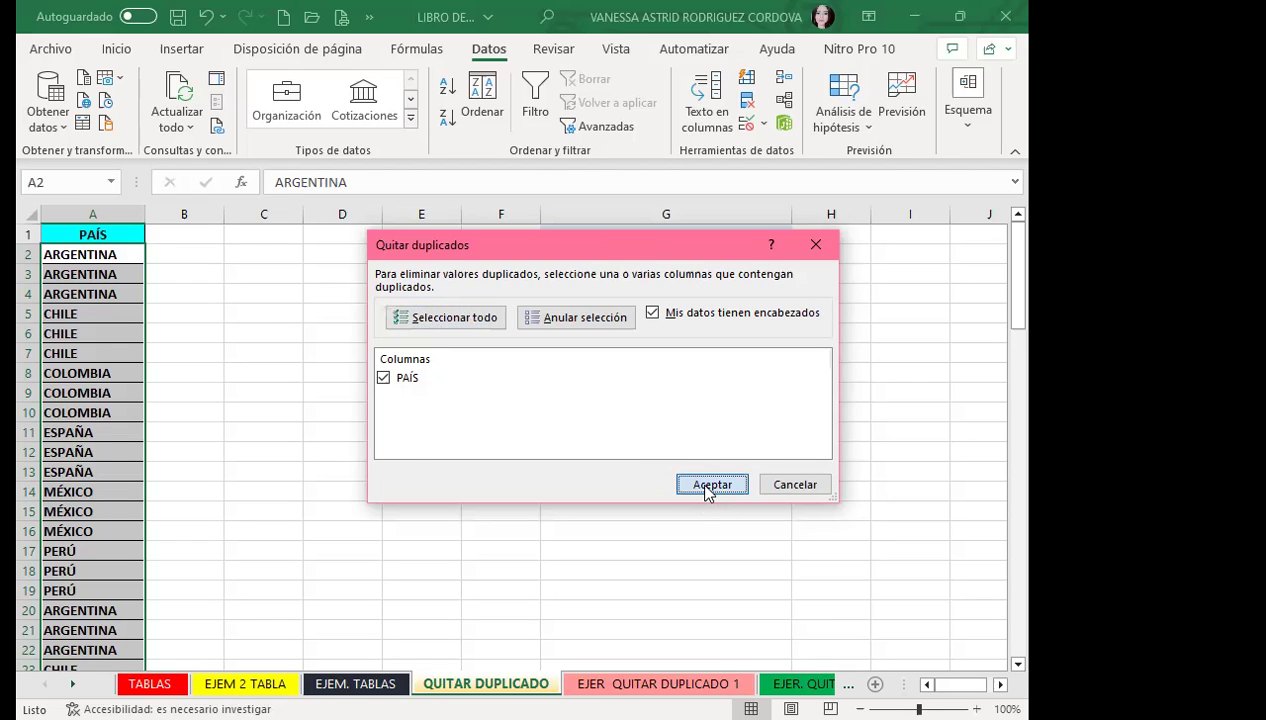
{"action": "left_click", "coordinate": [708, 486]}
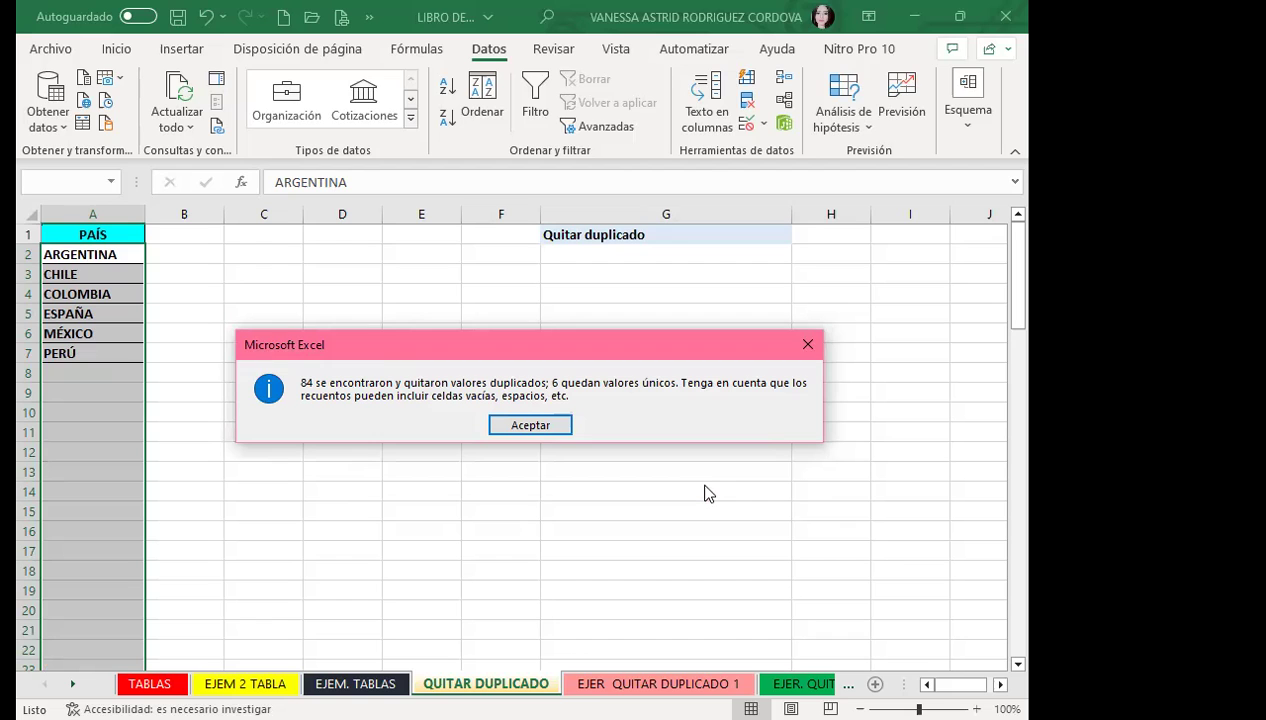
{"action": "left_click", "coordinate": [520, 428]}
{"action": "left_click", "coordinate": [335, 412]}
{"action": "left_click", "coordinate": [116, 48]}
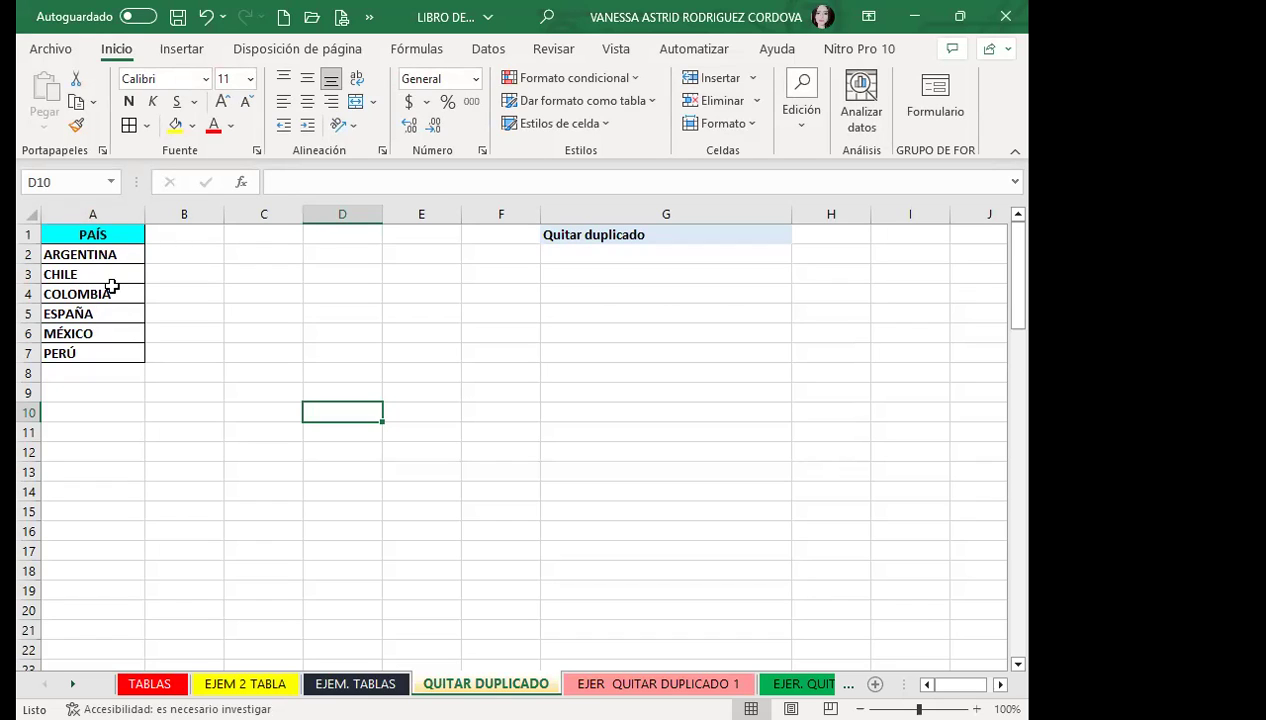
{"action": "left_click_drag", "start_coordinate": [118, 250], "coordinate": [110, 345]}
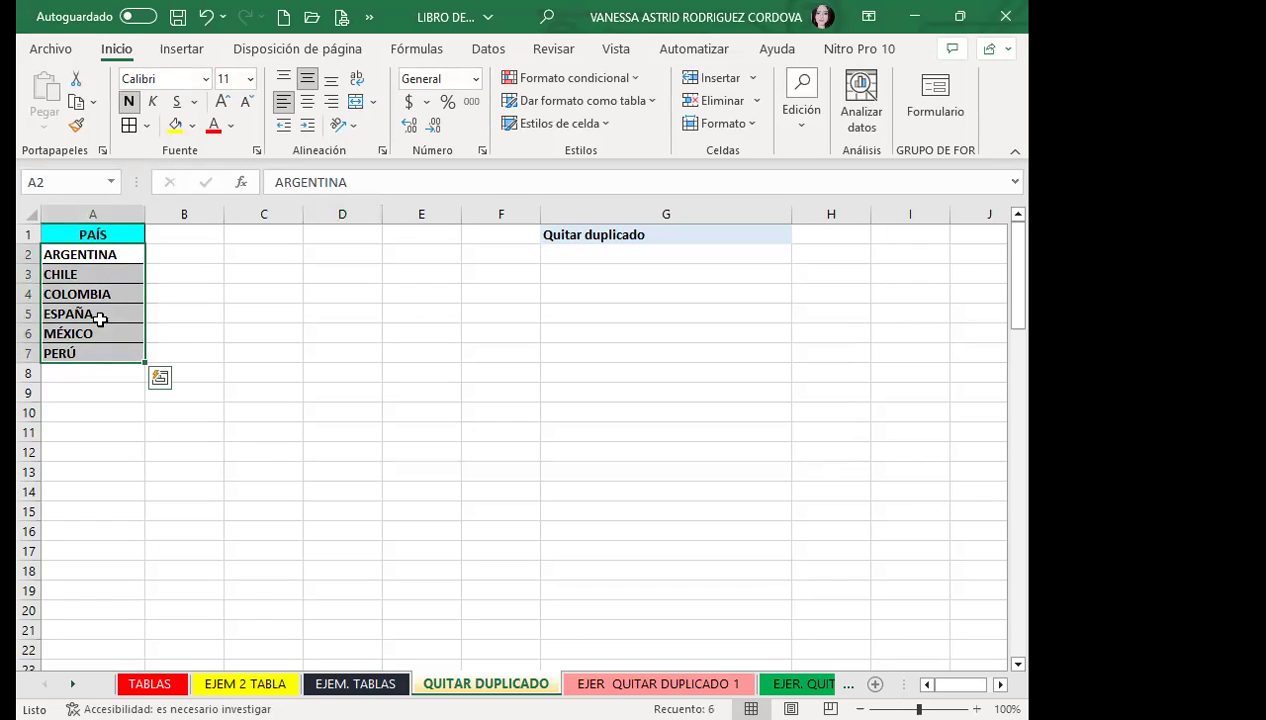
{"action": "left_click_drag", "start_coordinate": [127, 251], "coordinate": [126, 351]}
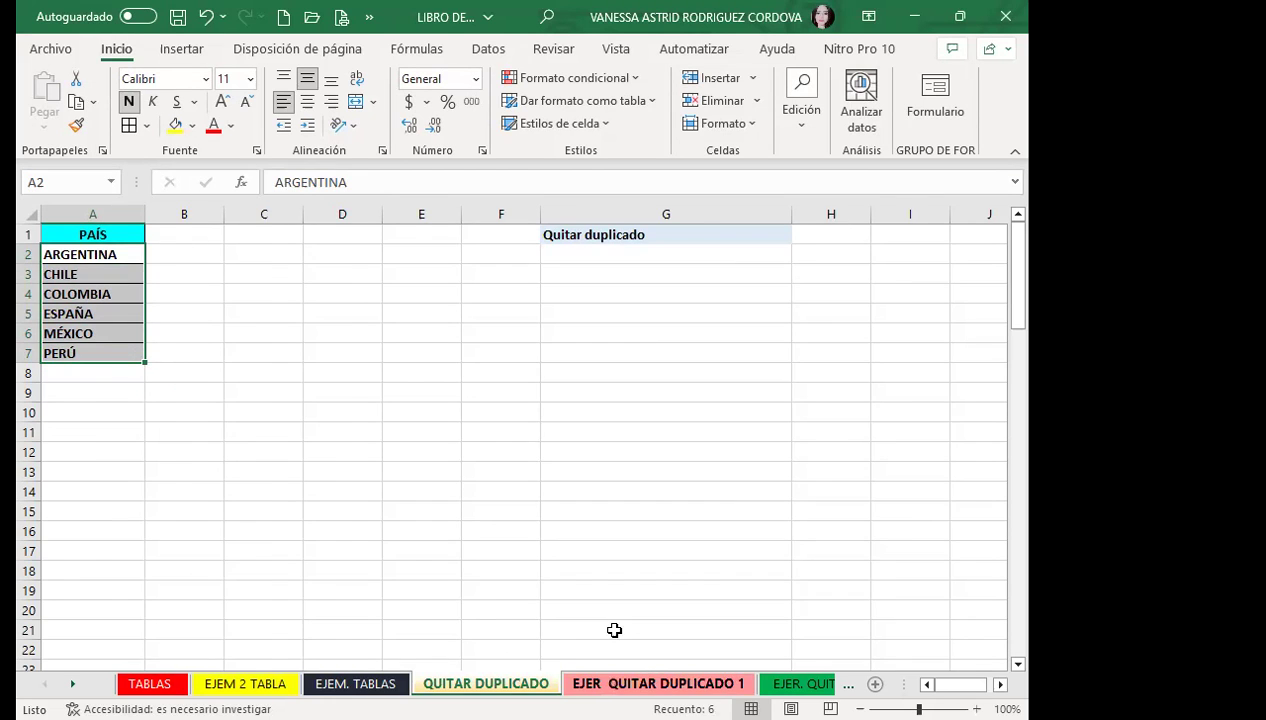
Go to EJER QUITAR DUPLICADO 1, select the FECHA and NOMBRE list A1:B19, and show the Data tools
{"action": "key", "text": "ctrl+Page_Down"}
{"action": "left_click", "coordinate": [325, 514]}
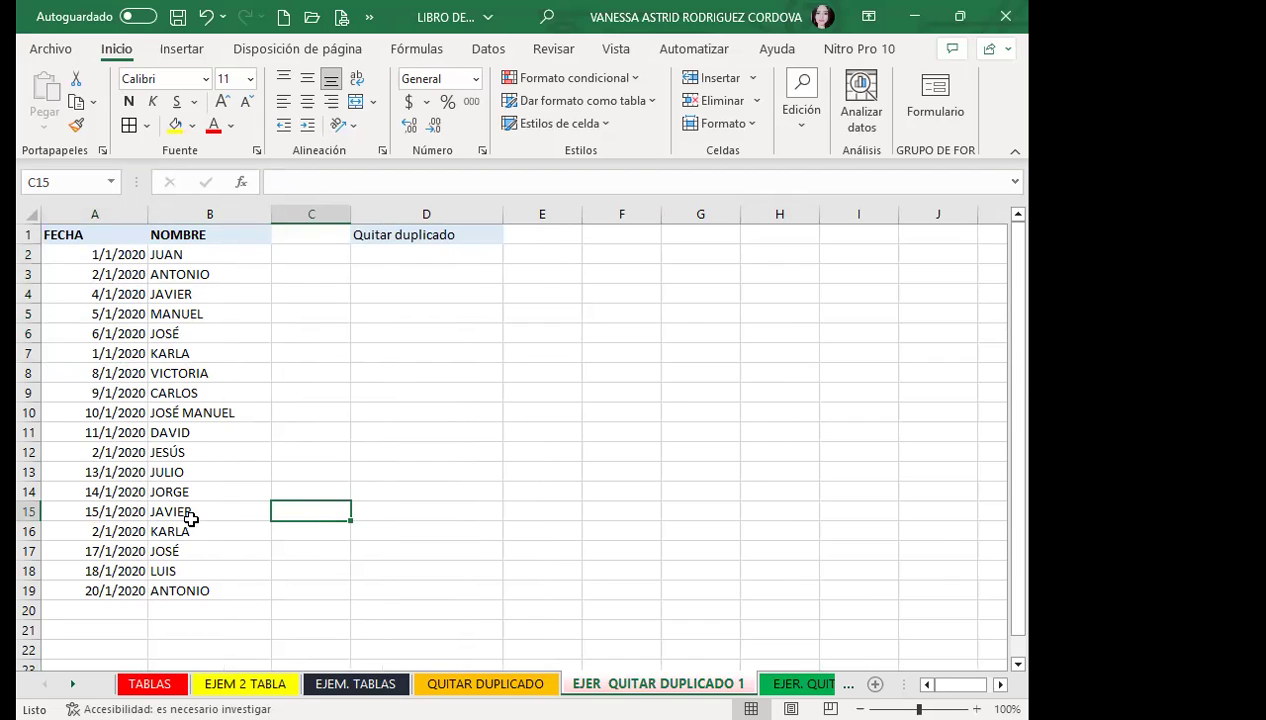
{"action": "mouse_move", "coordinate": [128, 243]}
{"action": "left_mouse_down"}
{"action": "mouse_move", "coordinate": [198, 438]}
{"action": "mouse_move", "coordinate": [189, 599]}
{"action": "left_mouse_up"}
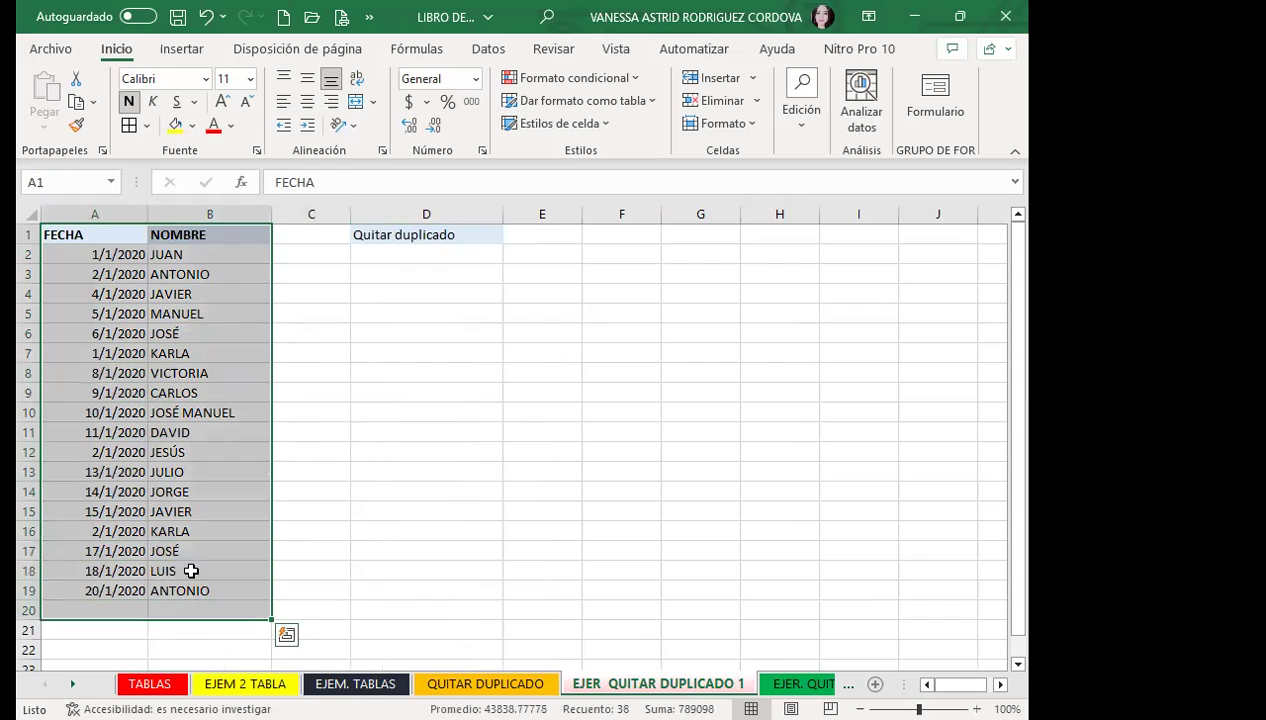
{"action": "left_click", "coordinate": [128, 266]}
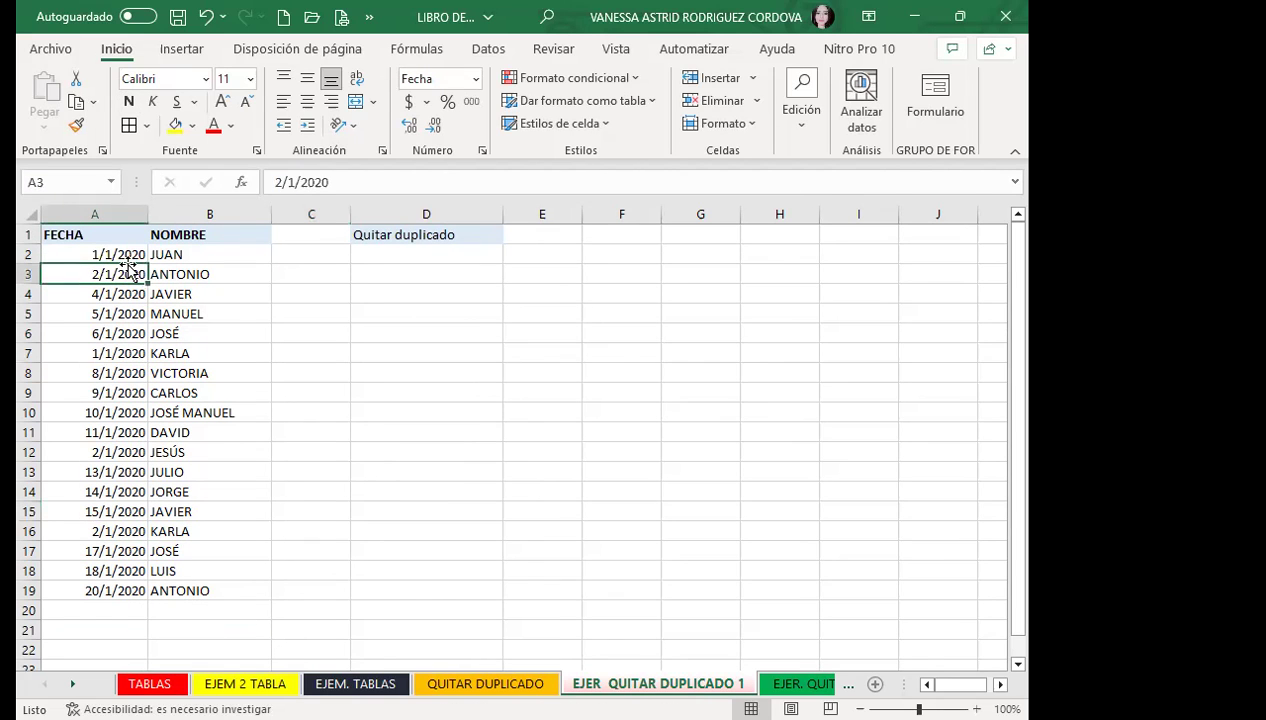
{"action": "left_click", "coordinate": [488, 49]}
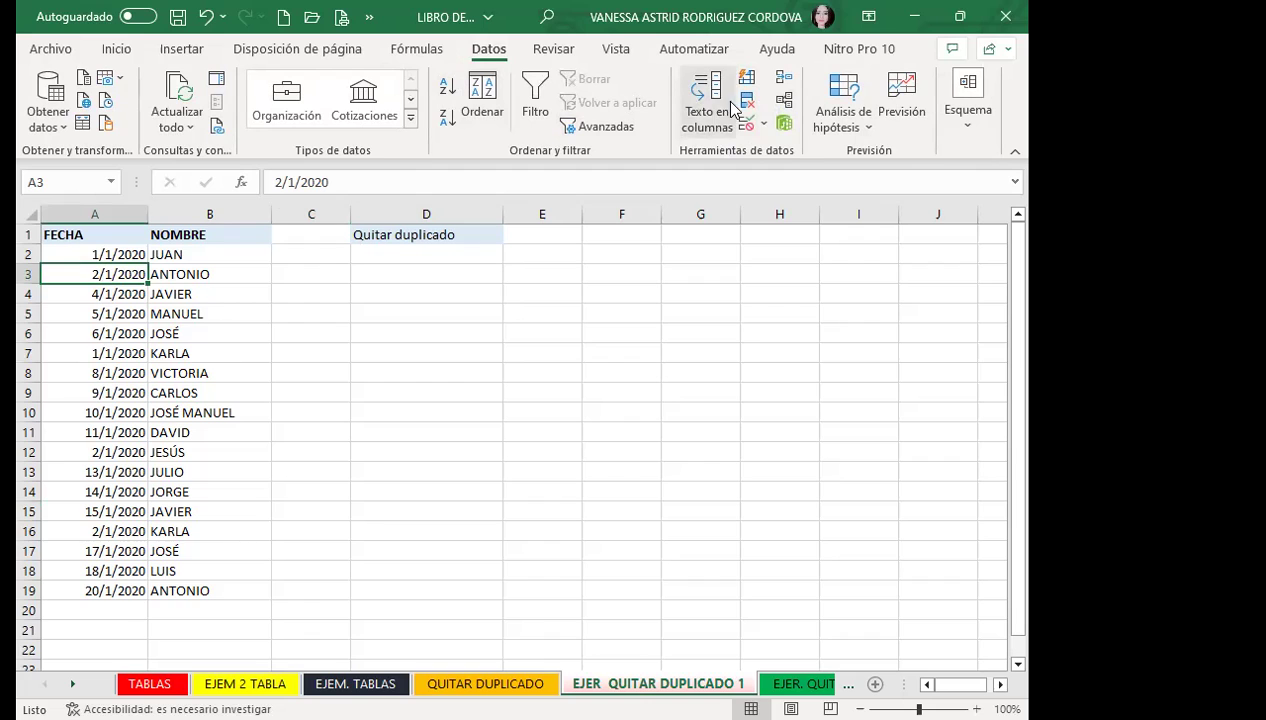
Remove duplicates comparing only FECHA, deleting 3 repeated dates to leave 15 rows
{"action": "left_click", "coordinate": [745, 103]}
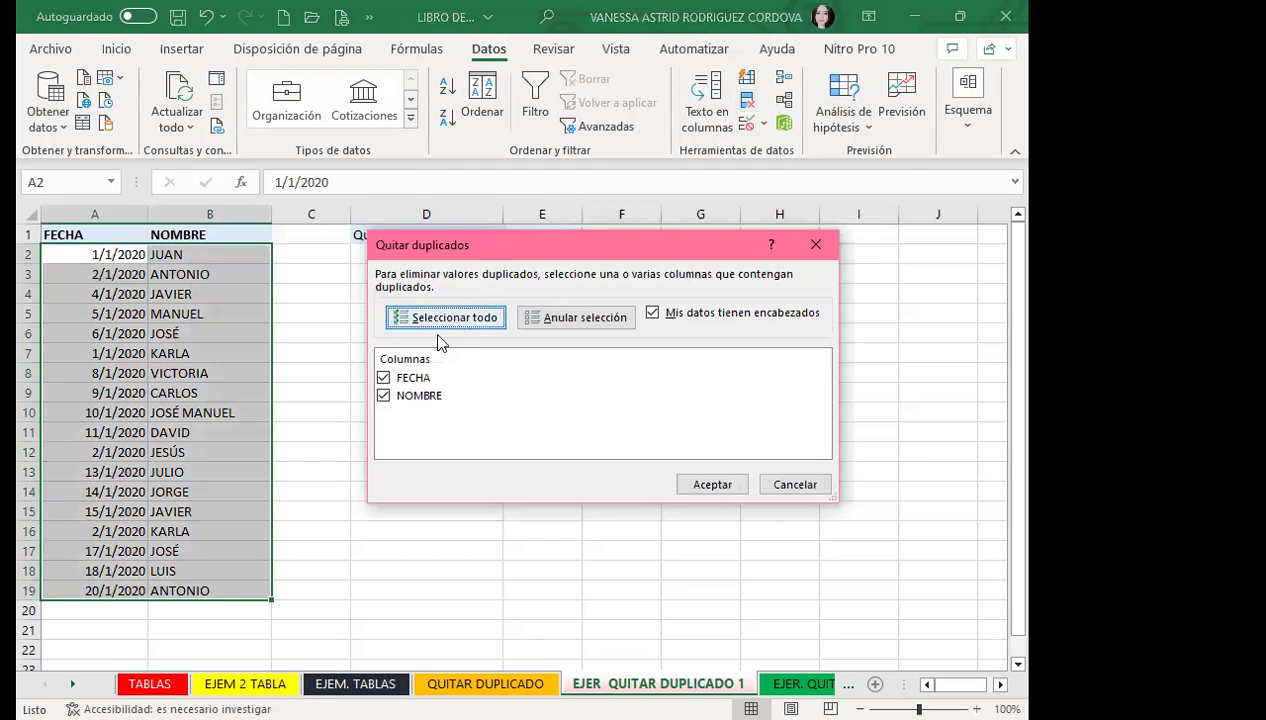
{"action": "left_click", "coordinate": [383, 395]}
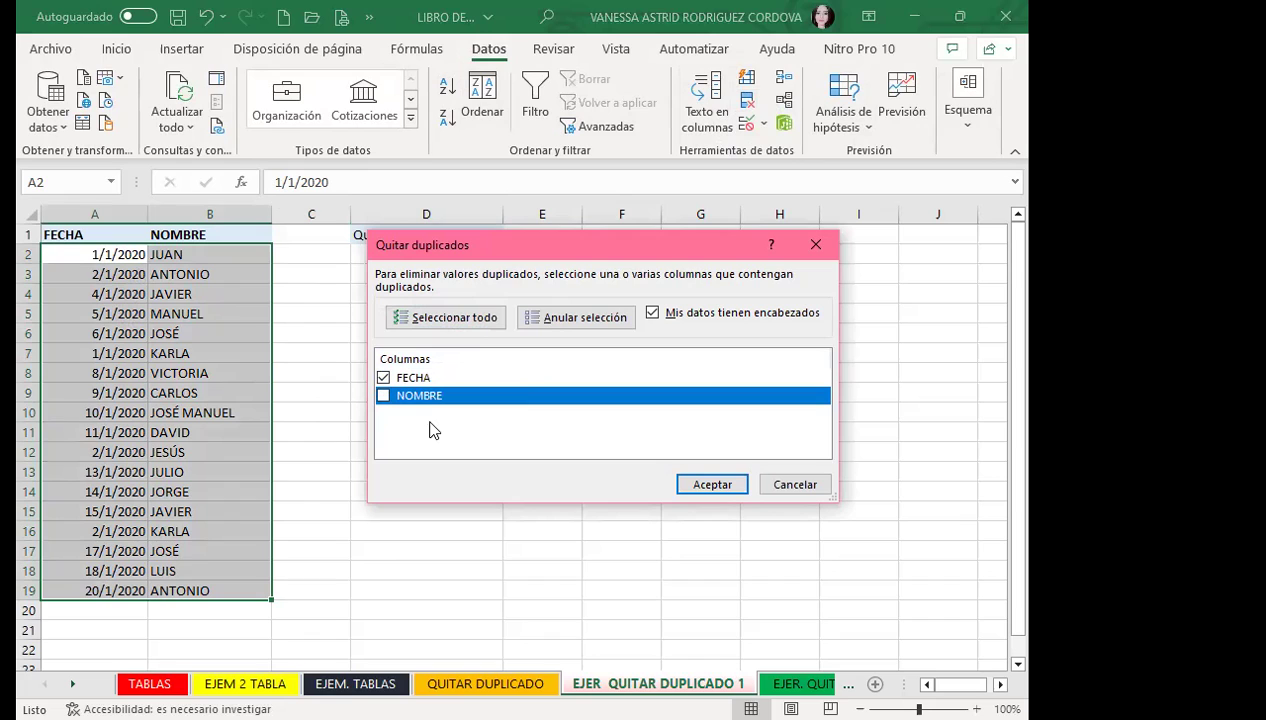
{"action": "left_click", "coordinate": [706, 484]}
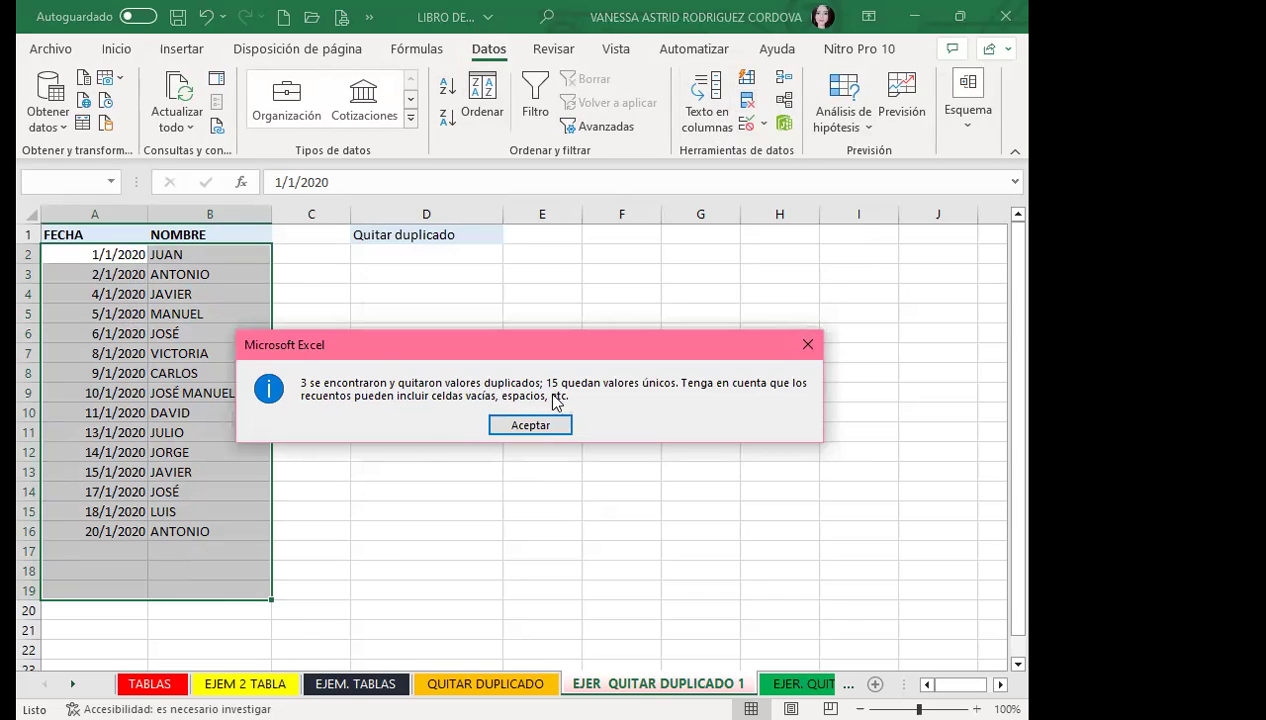
{"action": "left_click", "coordinate": [518, 427]}
{"action": "left_click", "coordinate": [435, 420]}
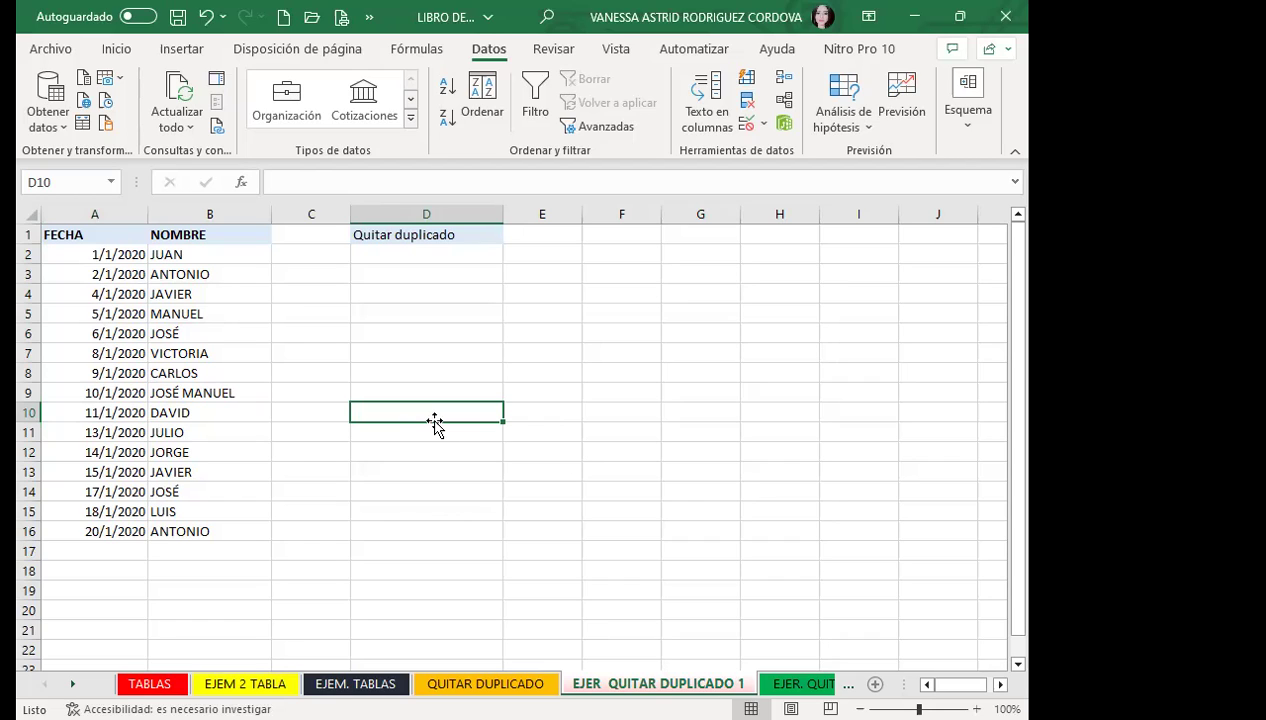
{"action": "type", "text": "d"}
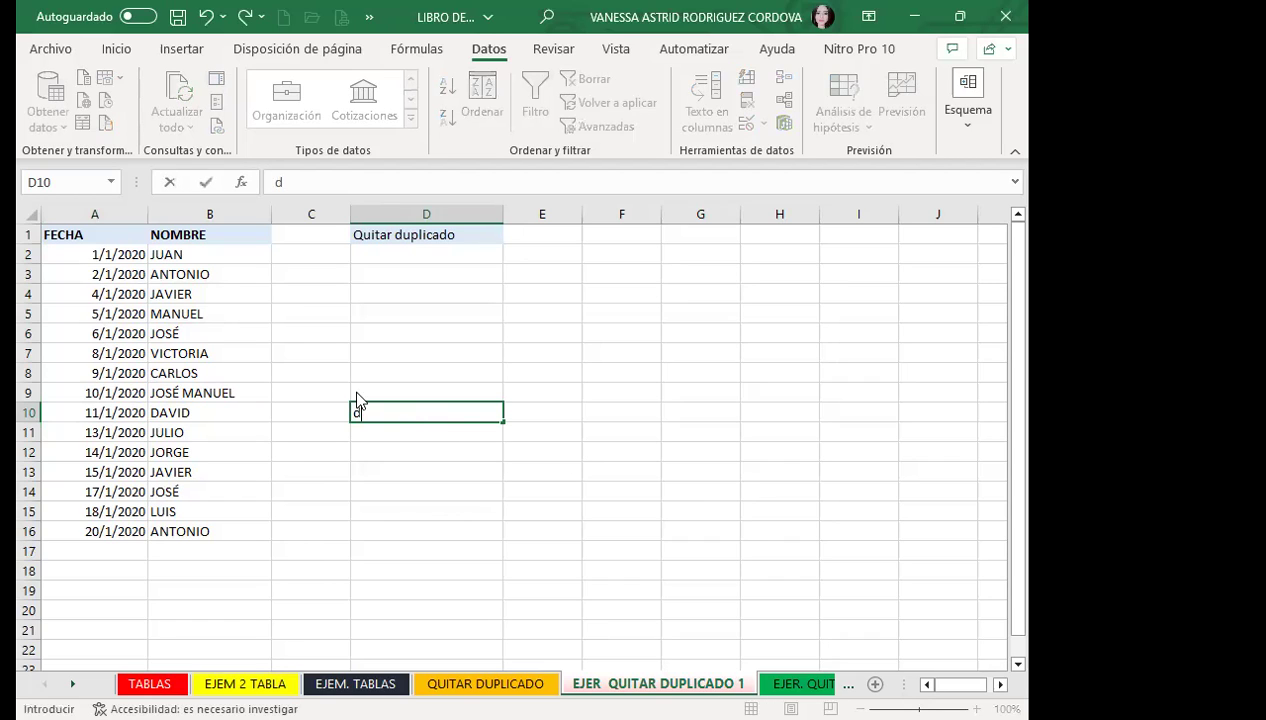
{"action": "left_click", "coordinate": [357, 394]}
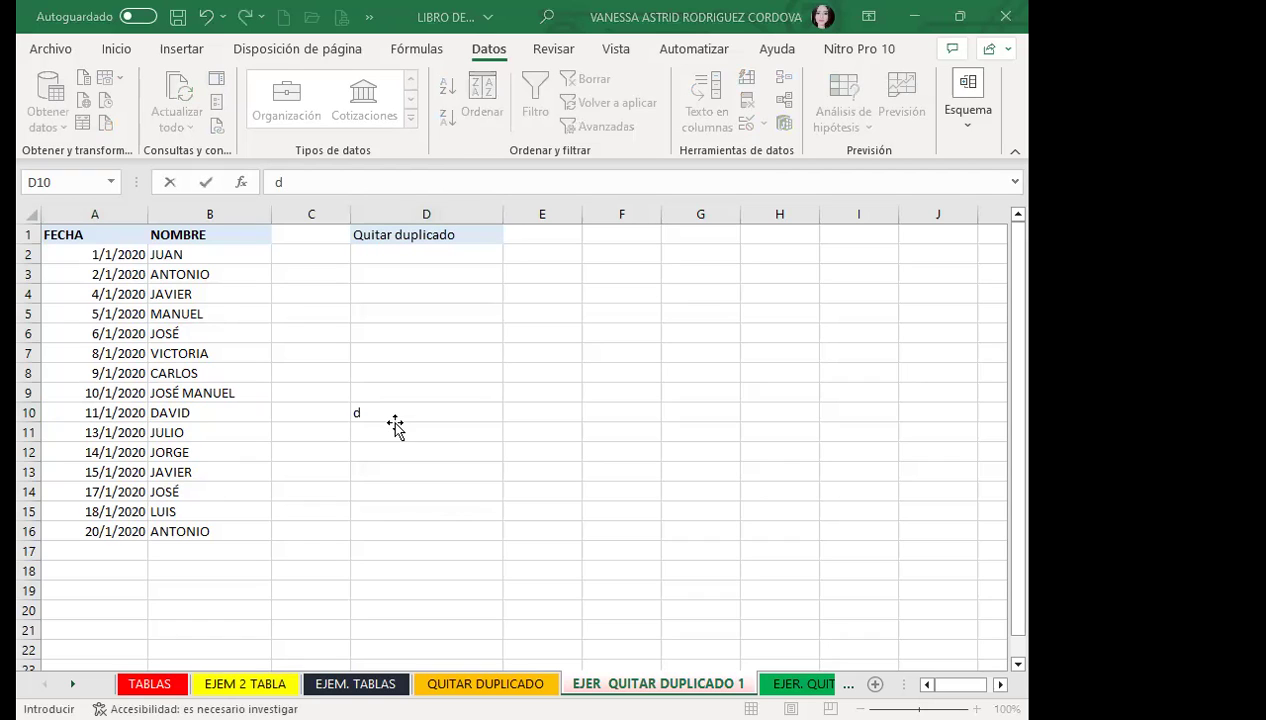
{"action": "key", "text": "Escape"}
{"action": "left_click", "coordinate": [392, 470]}
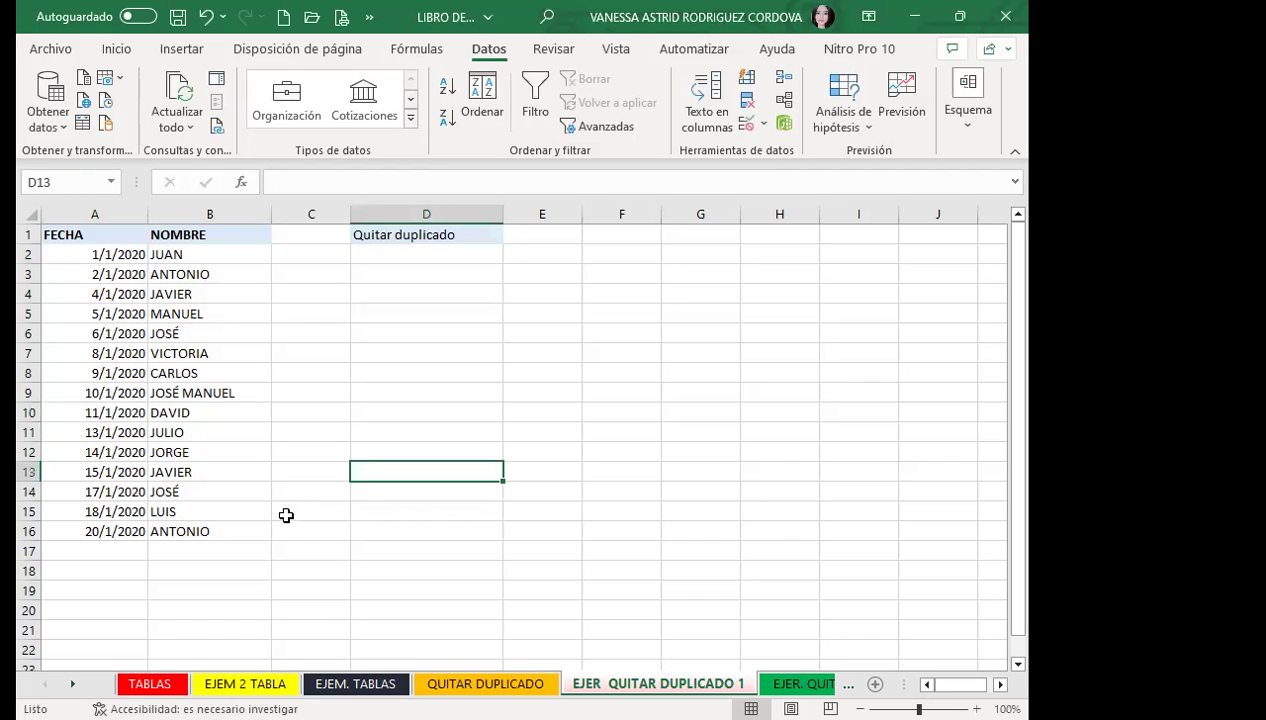
{"action": "left_click", "coordinate": [206, 16]}
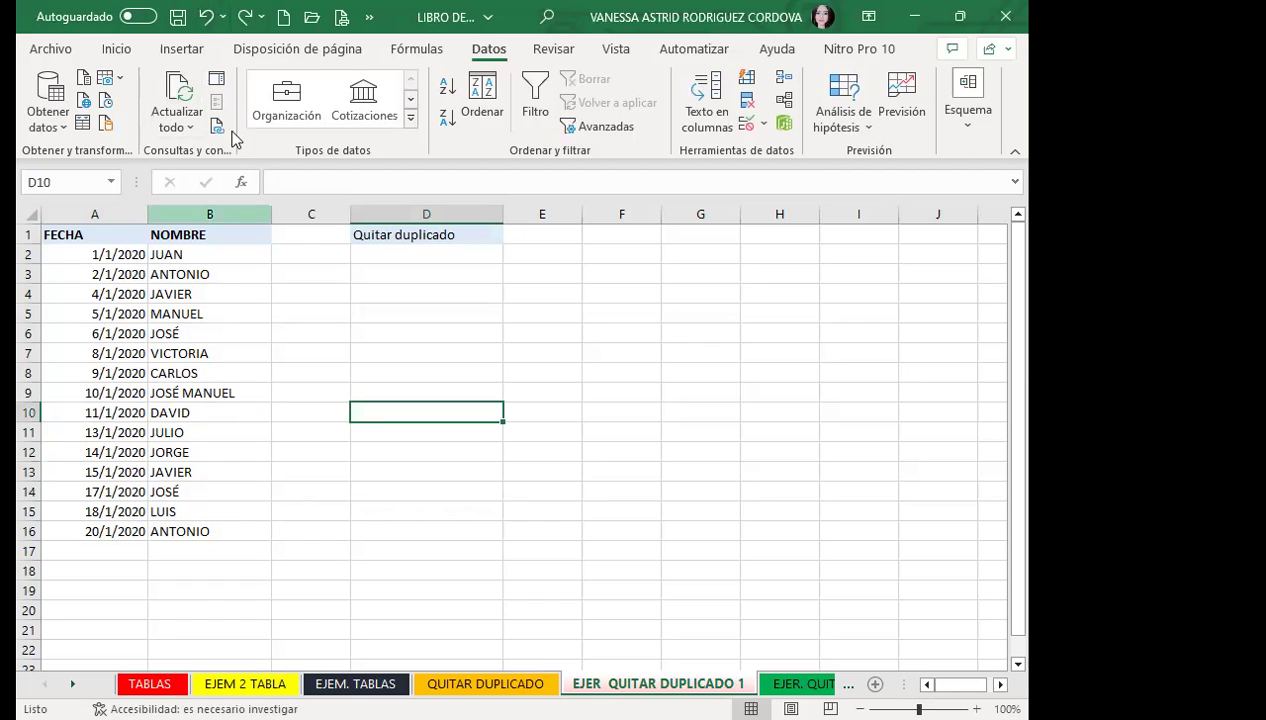
{"action": "left_click", "coordinate": [206, 16]}
{"action": "left_click", "coordinate": [211, 346]}
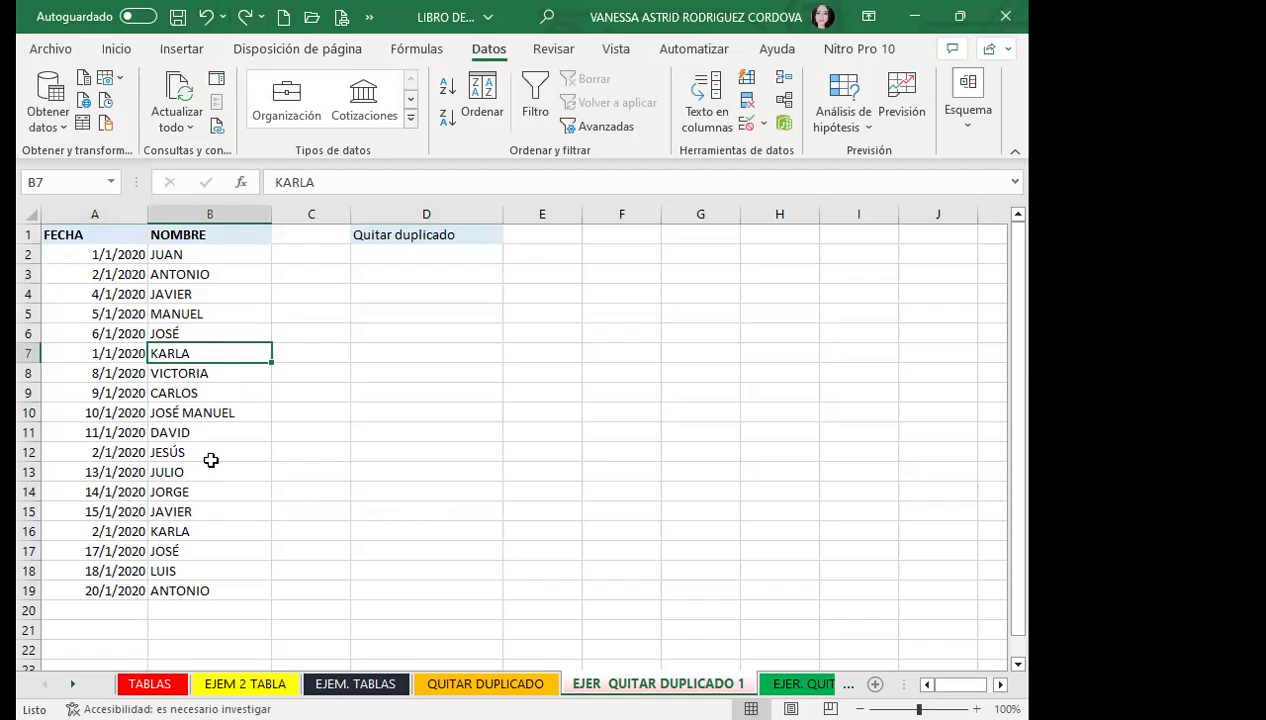
{"action": "left_click", "coordinate": [118, 336]}
{"action": "left_click", "coordinate": [745, 102]}
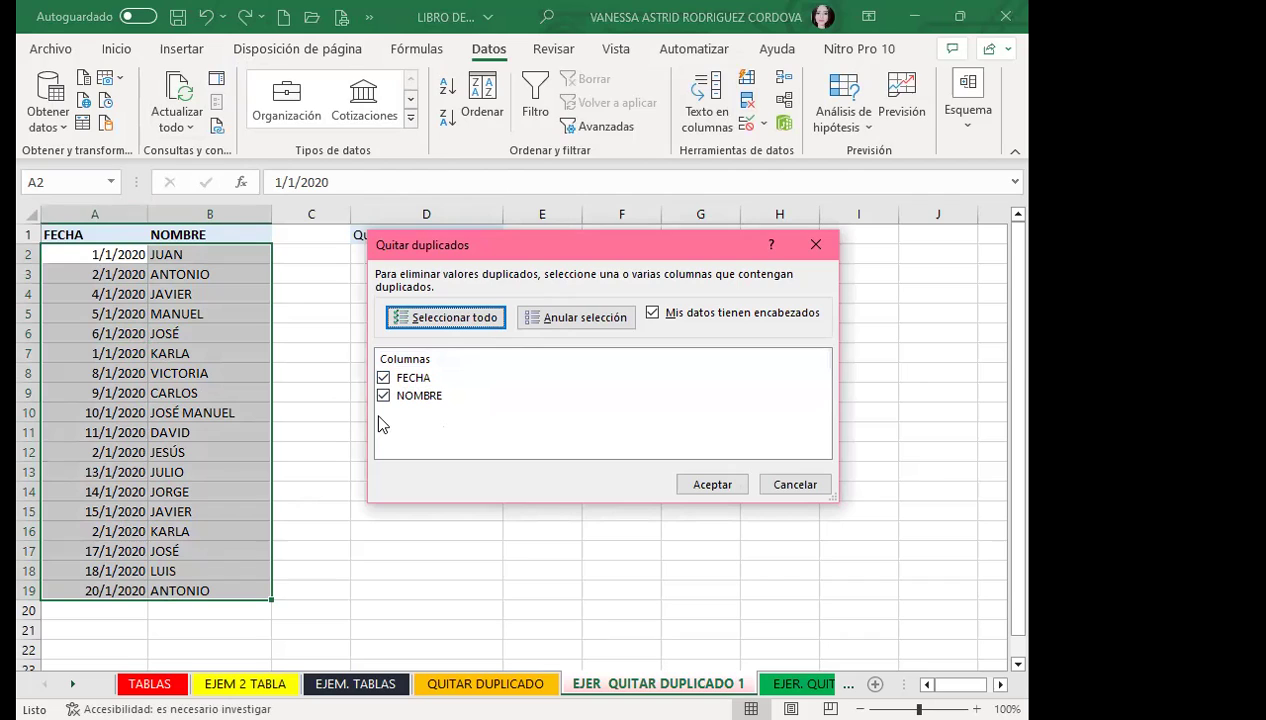
{"action": "left_click", "coordinate": [697, 483]}
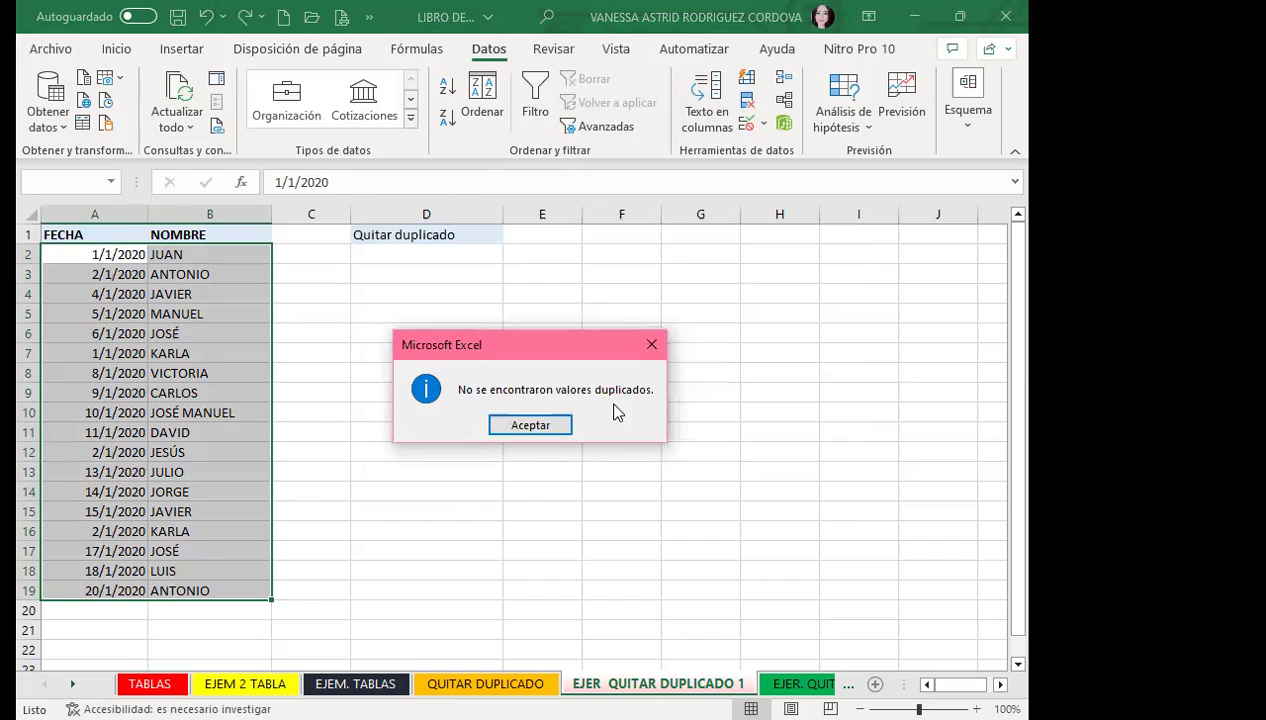
{"action": "left_click", "coordinate": [527, 426]}
{"action": "left_click", "coordinate": [258, 412]}
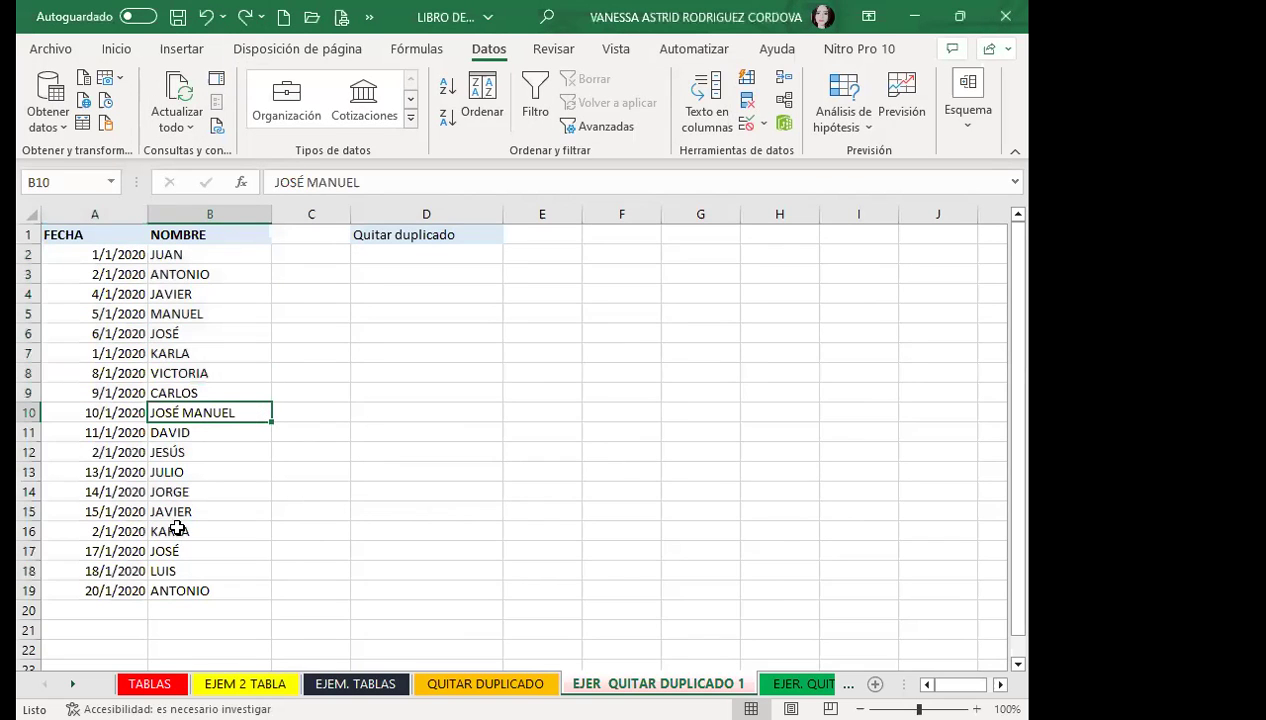
{"action": "key", "text": "ctrl+Page_Up"}
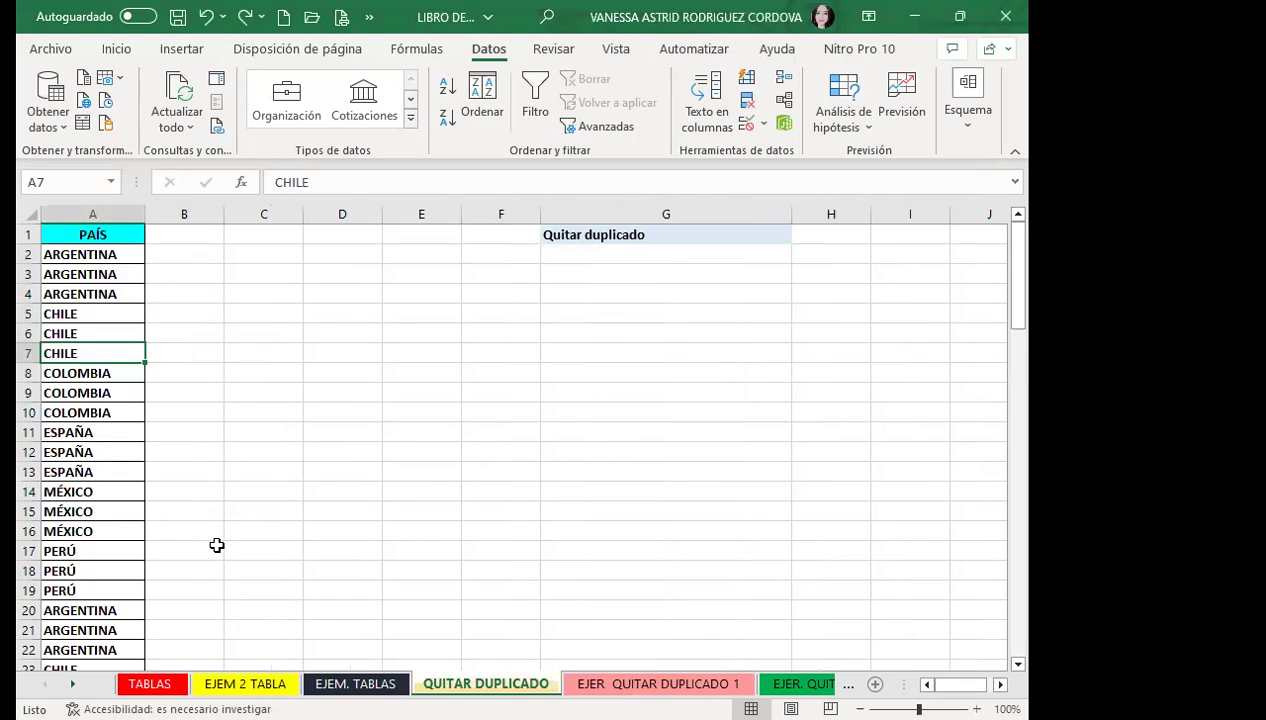
{"action": "key", "text": "ctrl+y"}
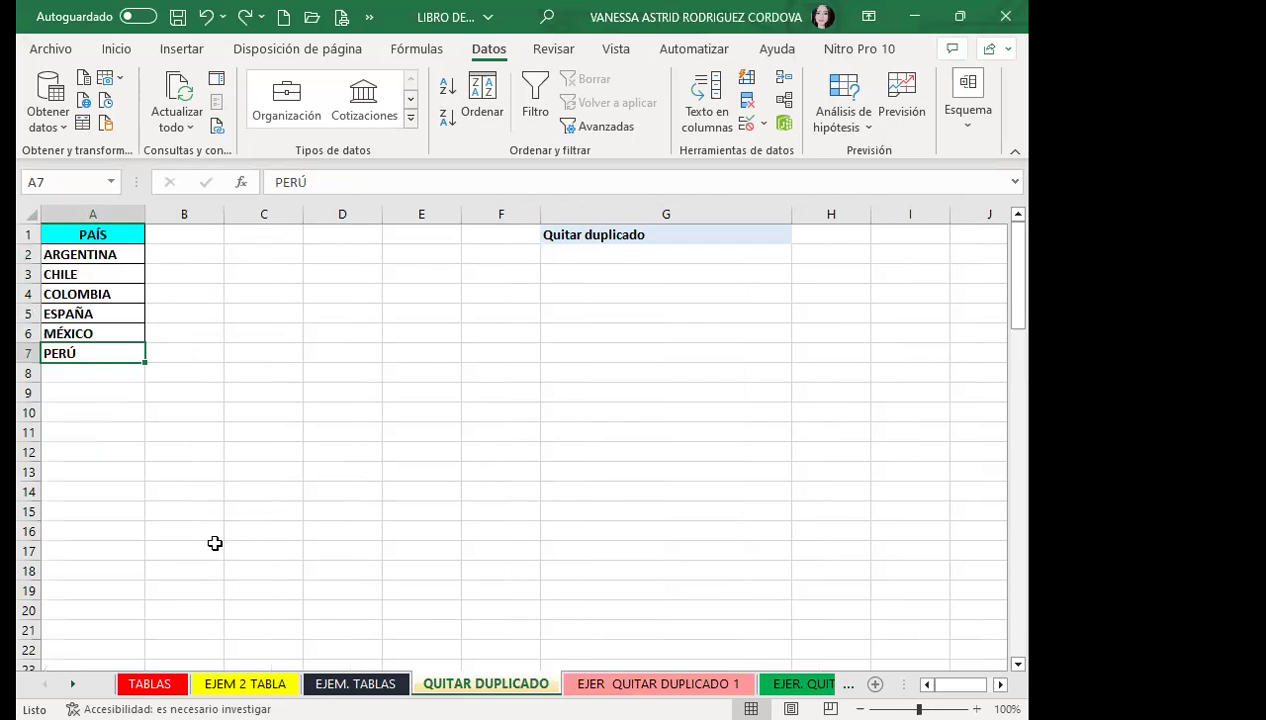
{"action": "key", "text": "ctrl+Page_Down"}
Remove duplicates from A1:B16 comparing only NOMBRE, deleting 3 repeated names to leave 12 rows
{"action": "left_click", "coordinate": [214, 543]}
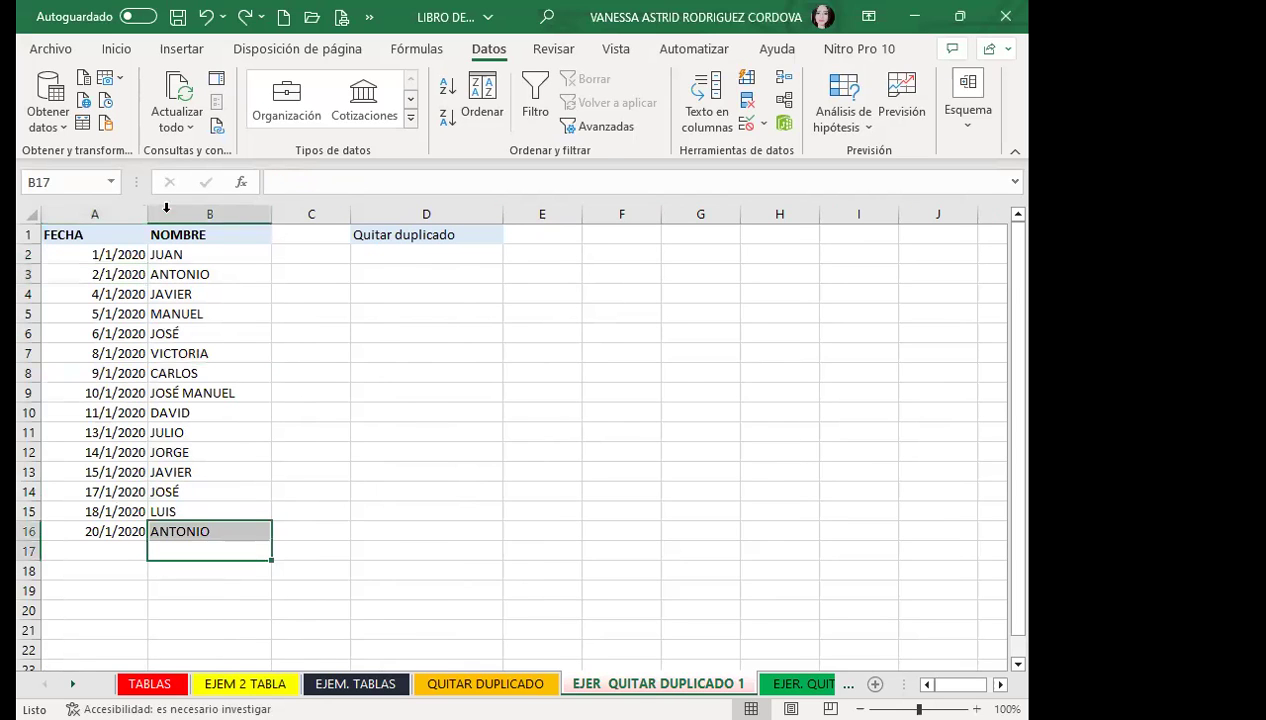
{"action": "left_click_drag", "start_coordinate": [92, 237], "coordinate": [201, 511]}
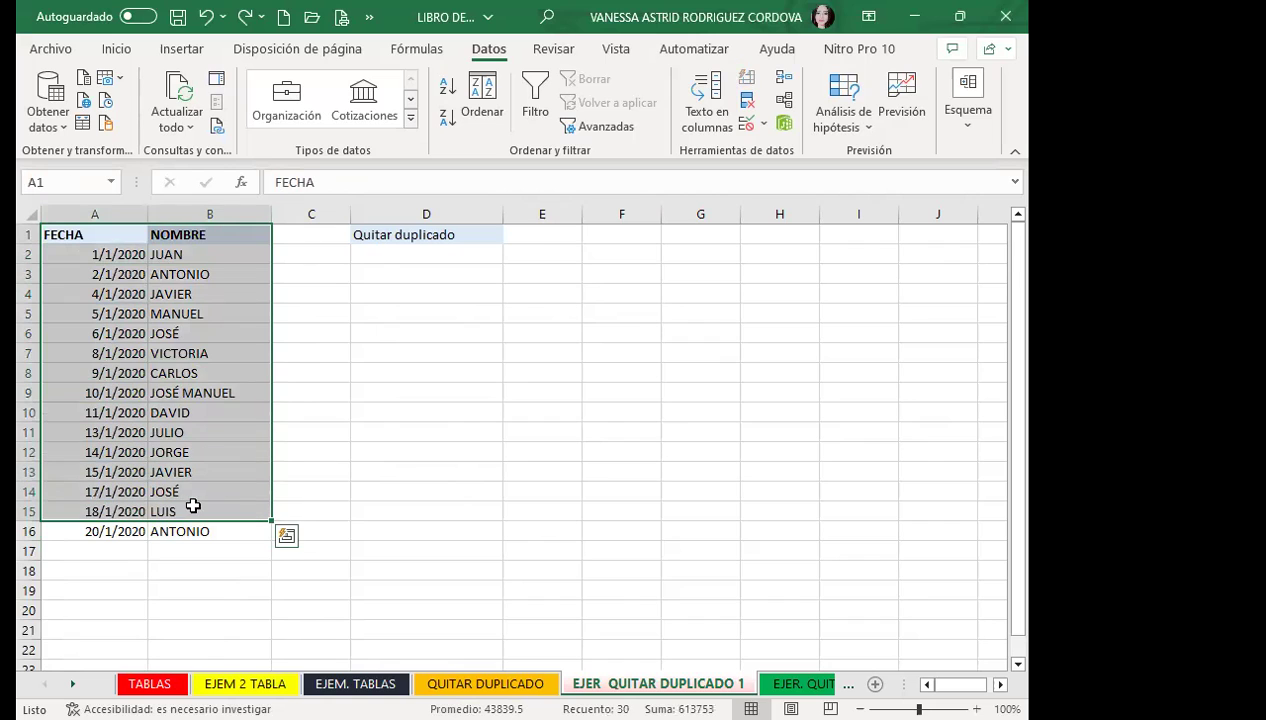
{"action": "left_click", "coordinate": [123, 229]}
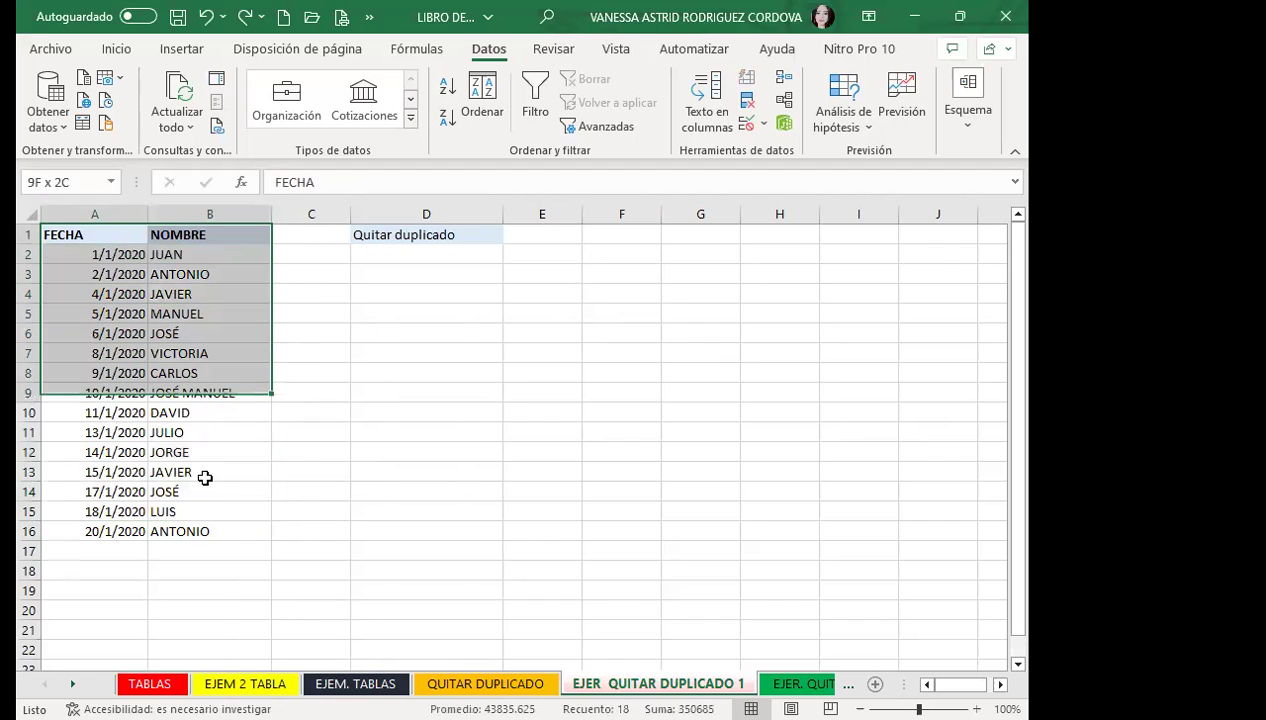
{"action": "left_click_drag", "start_coordinate": [123, 229], "coordinate": [203, 531]}
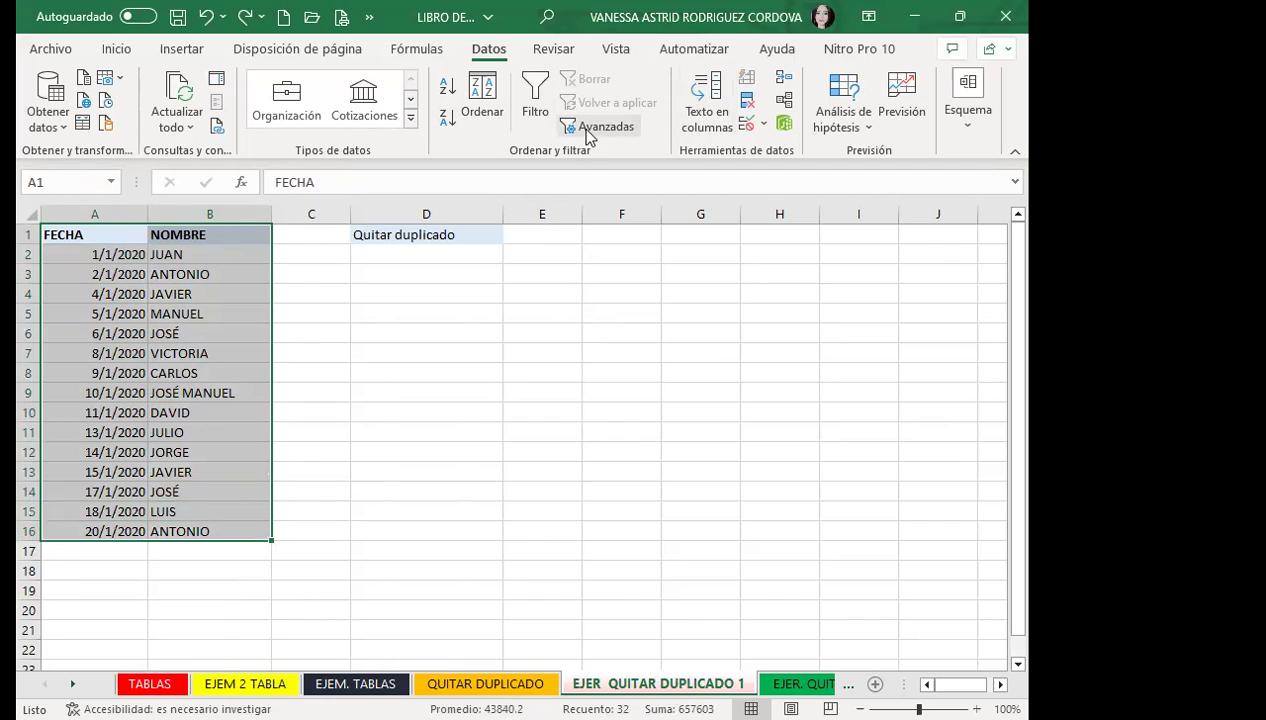
{"action": "left_click", "coordinate": [749, 99]}
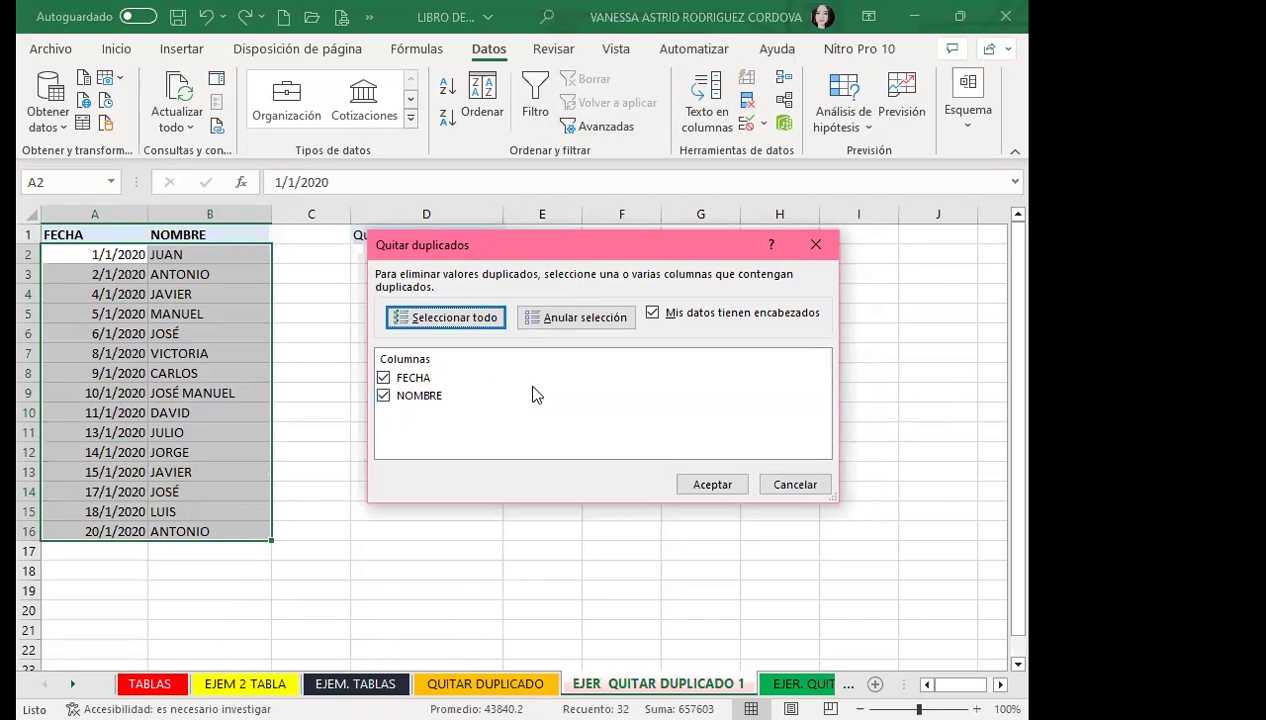
{"action": "left_click", "coordinate": [386, 378]}
{"action": "left_click", "coordinate": [383, 381]}
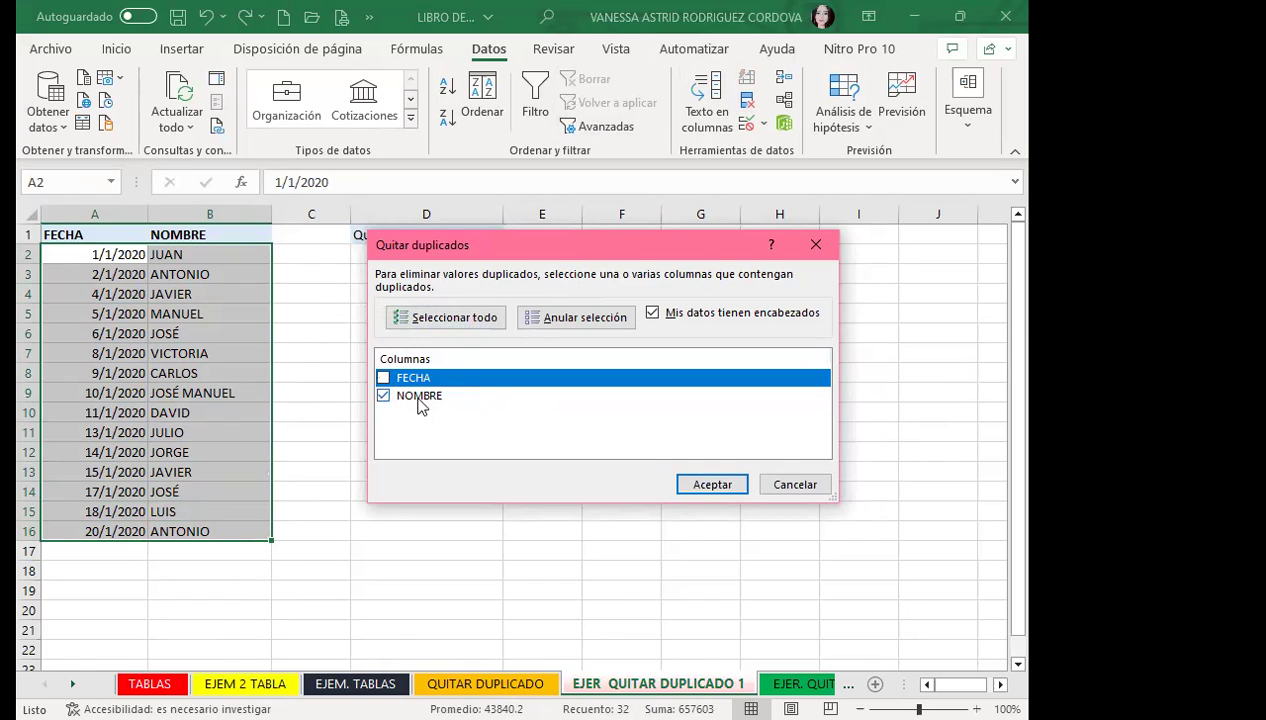
{"action": "left_click", "coordinate": [705, 484]}
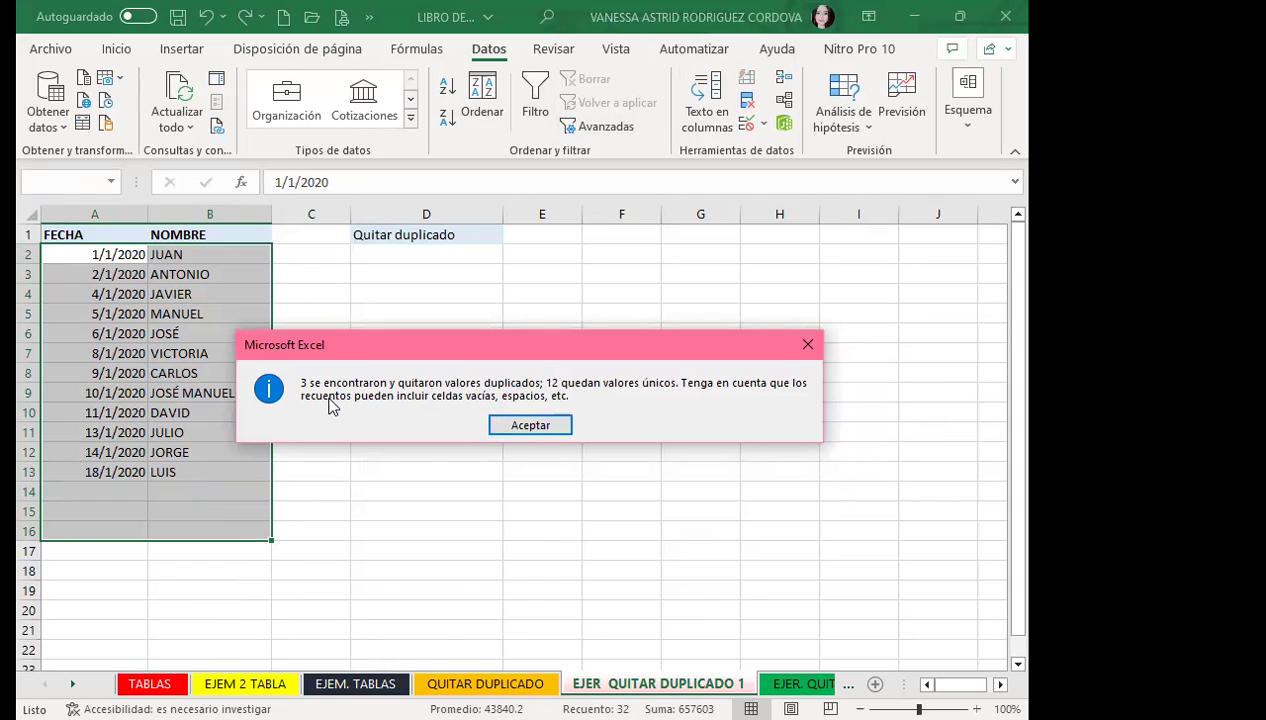
{"action": "left_click", "coordinate": [530, 424]}
{"action": "left_click", "coordinate": [116, 48]}
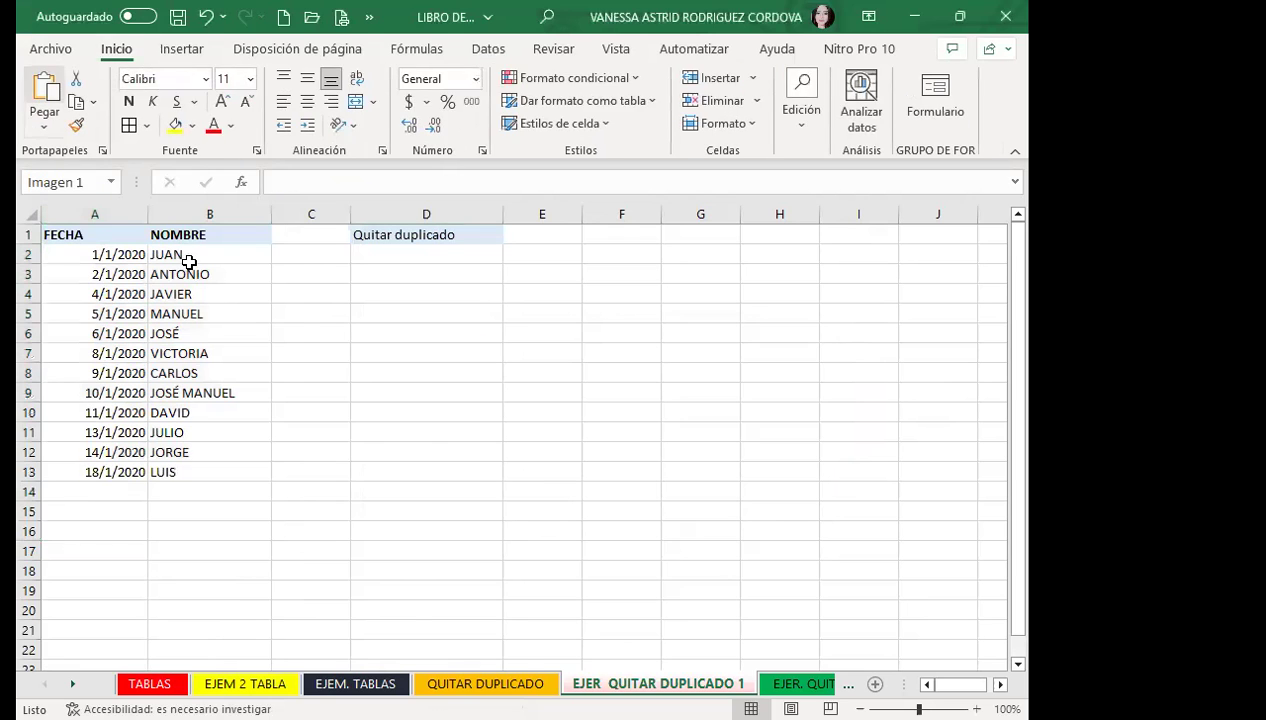
Paste the original FECHA/NOMBRE table as a picture and move it to start at column C
{"action": "key", "text": "ctrl+v"}
{"action": "mouse_move", "coordinate": [452, 400]}
{"action": "left_mouse_down"}
{"action": "mouse_move", "coordinate": [417, 380]}
{"action": "mouse_move", "coordinate": [461, 344]}
{"action": "left_mouse_up"}
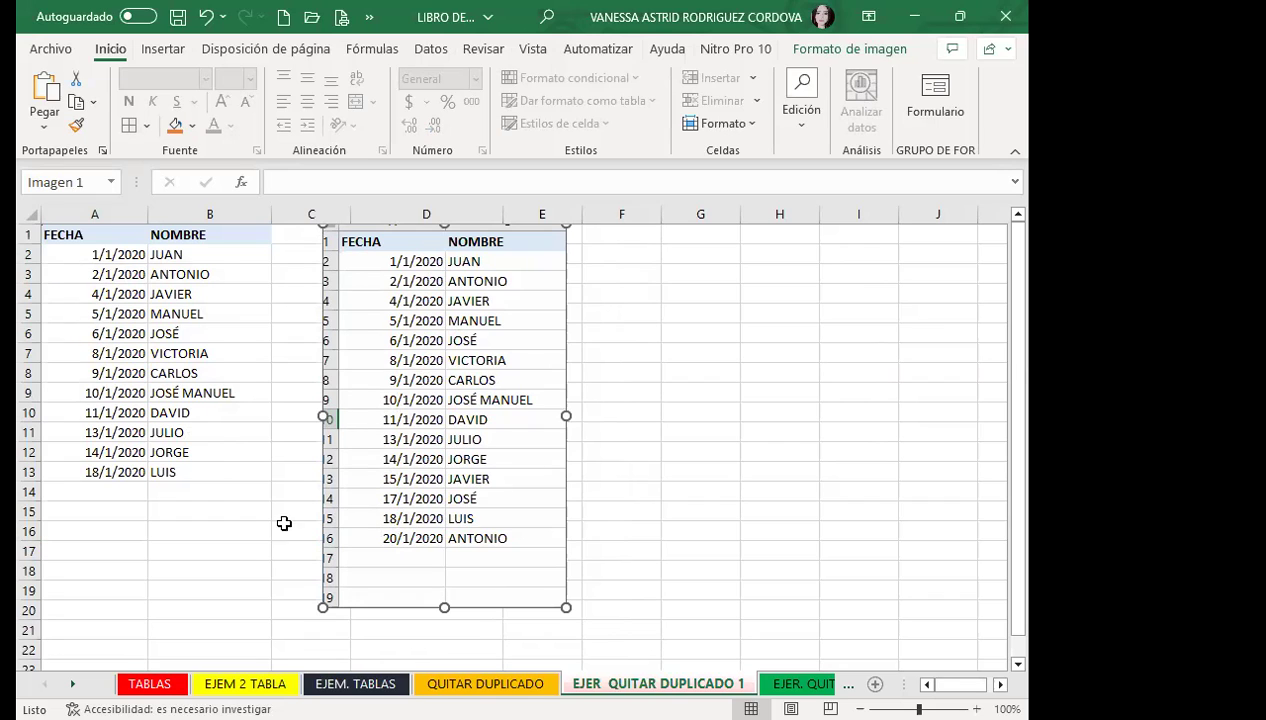
{"action": "left_click", "coordinate": [213, 465]}
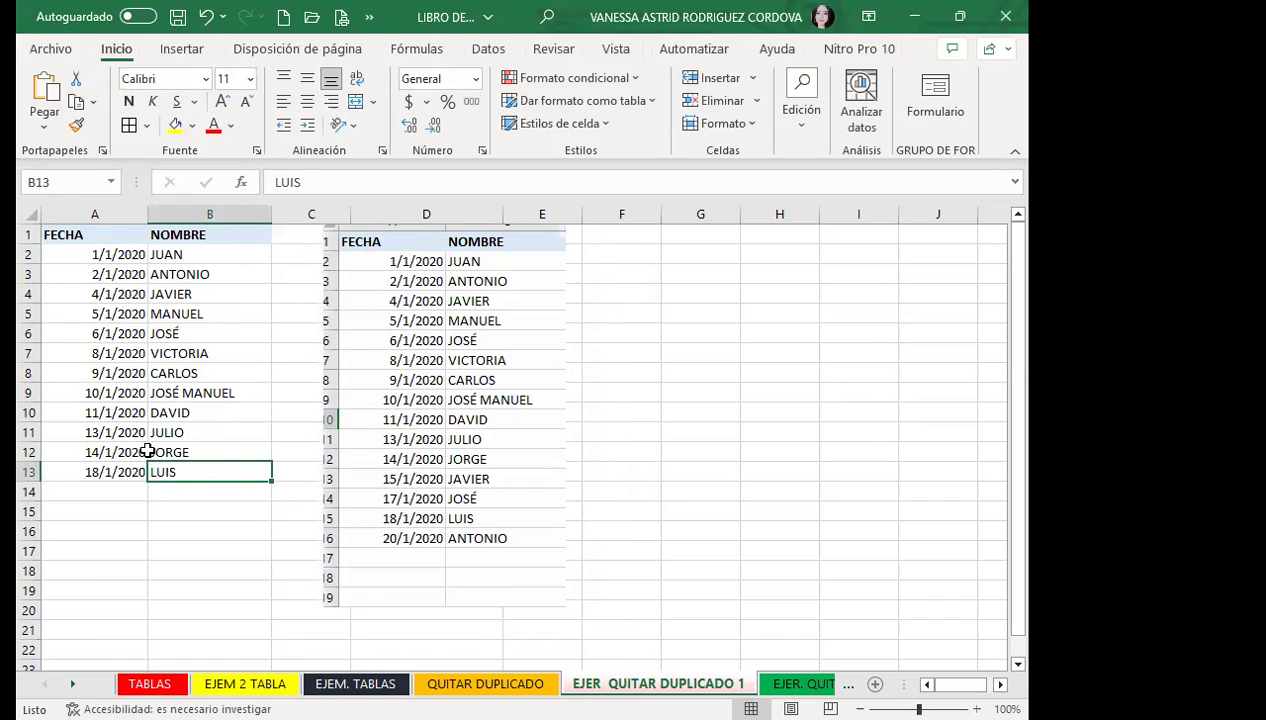
{"action": "left_click", "coordinate": [408, 480]}
{"action": "left_click_drag", "start_coordinate": [415, 452], "coordinate": [364, 455]}
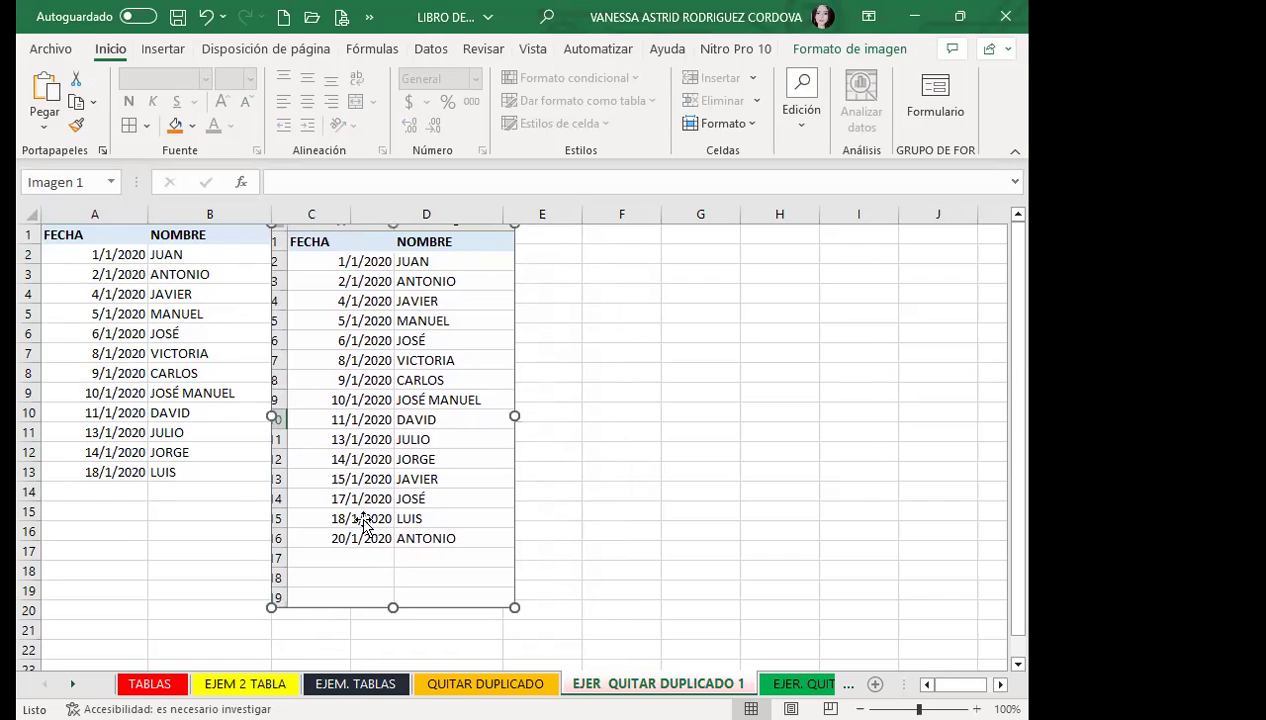
Compare the FECHA and NOMBRE headers with the picture and nudge the picture slightly right
{"action": "left_click", "coordinate": [140, 372]}
{"action": "left_click", "coordinate": [75, 235]}
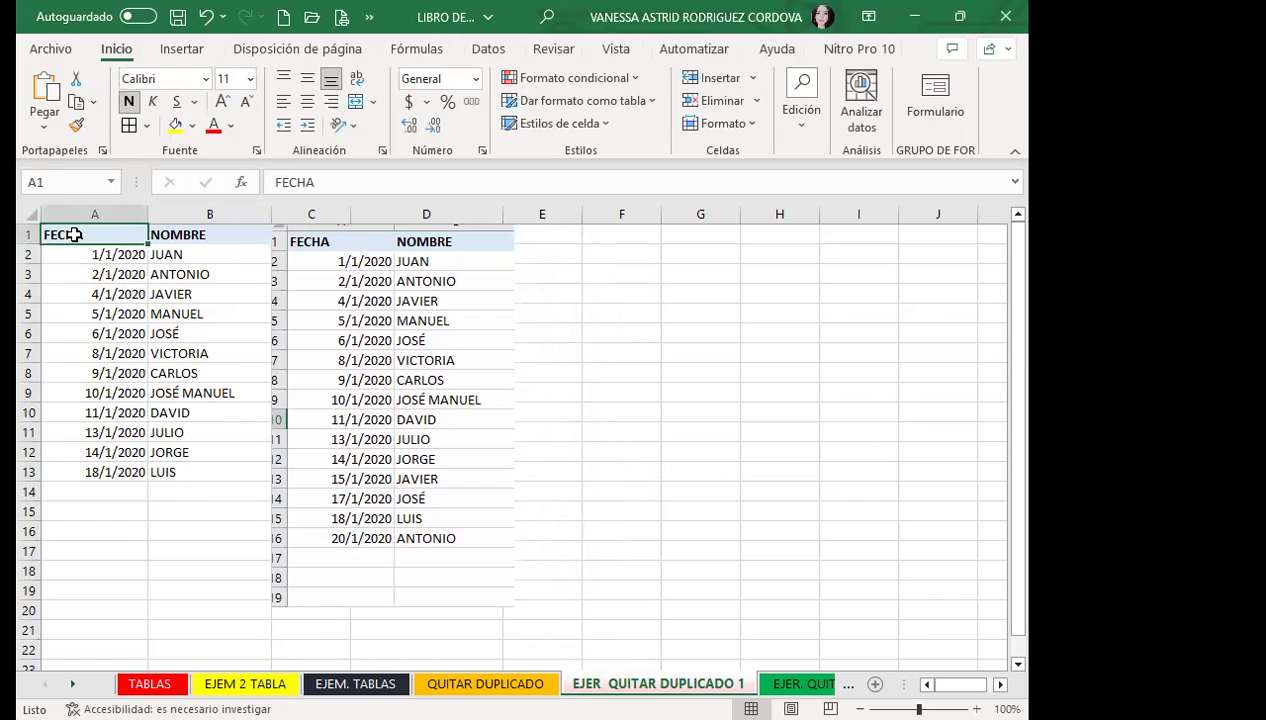
{"action": "left_click", "coordinate": [222, 240]}
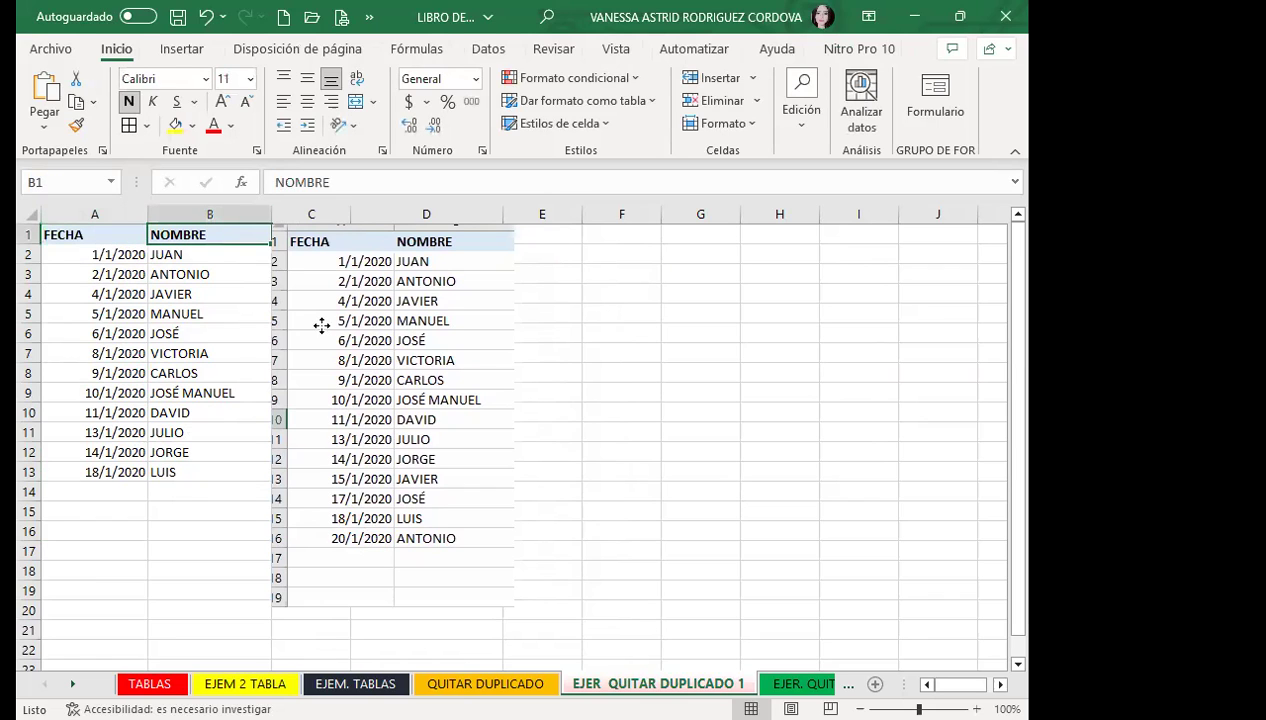
{"action": "left_click_drag", "start_coordinate": [321, 325], "coordinate": [333, 328]}
{"action": "left_click", "coordinate": [65, 312]}
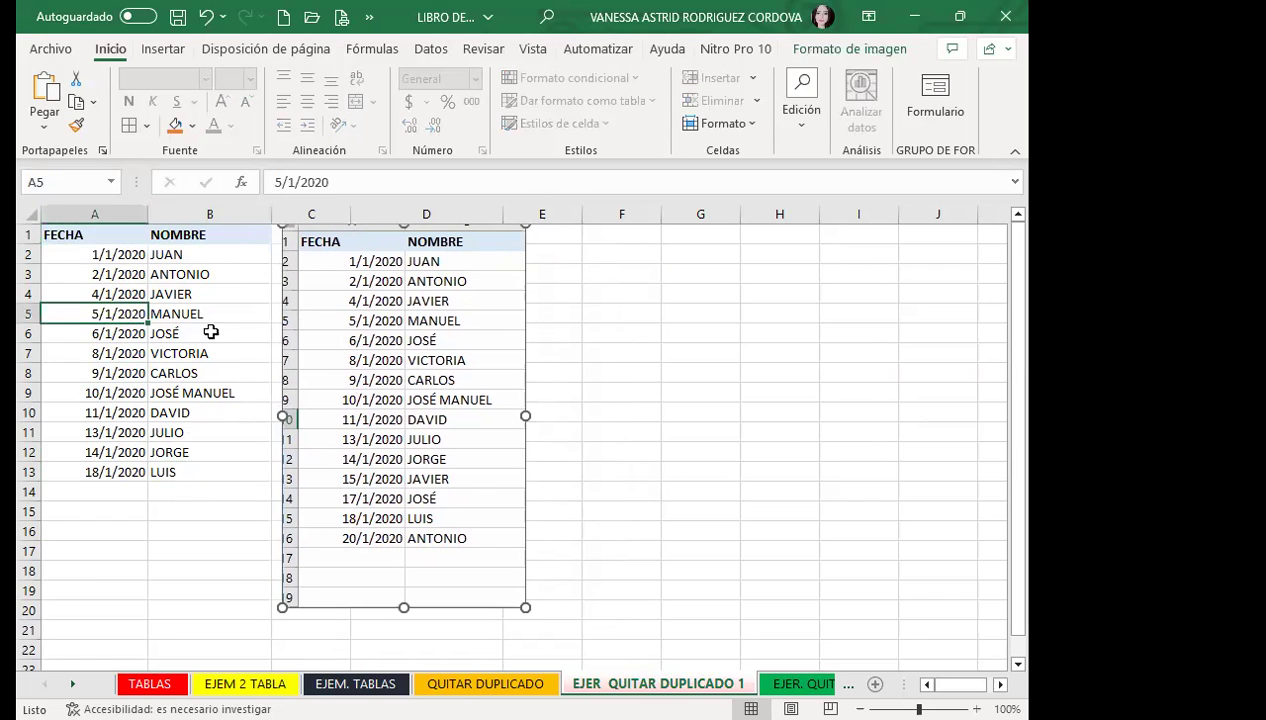
{"action": "left_click", "coordinate": [288, 362]}
{"action": "left_click", "coordinate": [262, 375]}
{"action": "left_click", "coordinate": [330, 400]}
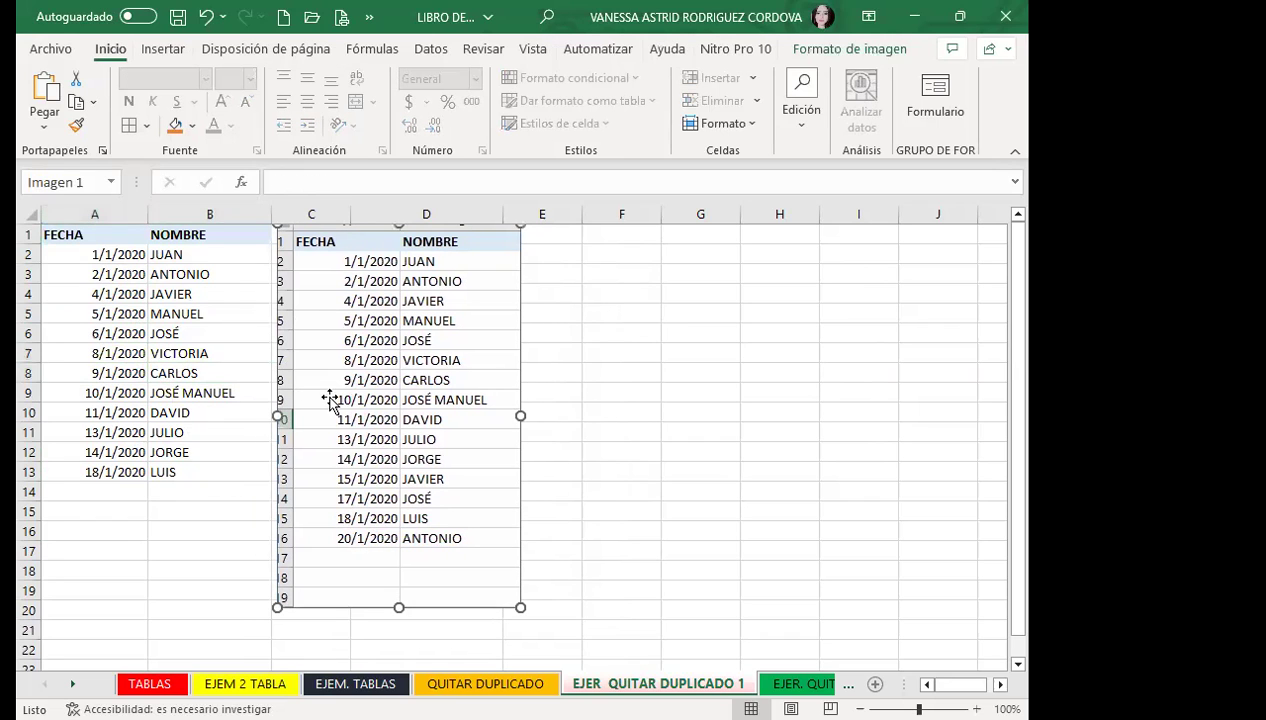
Review the deduplicated NOMBRE list against the picture, then reselect the table picture
{"action": "left_click", "coordinate": [178, 274]}
{"action": "left_click", "coordinate": [204, 236]}
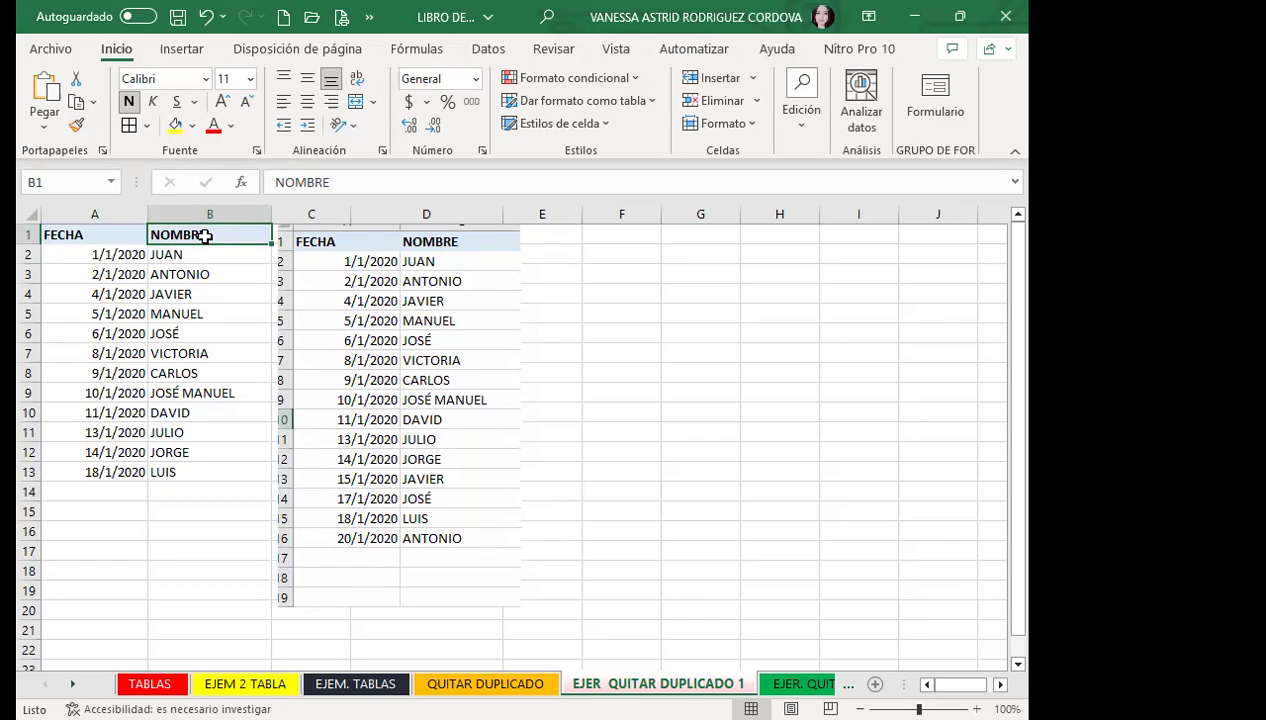
{"action": "left_click", "coordinate": [343, 565]}
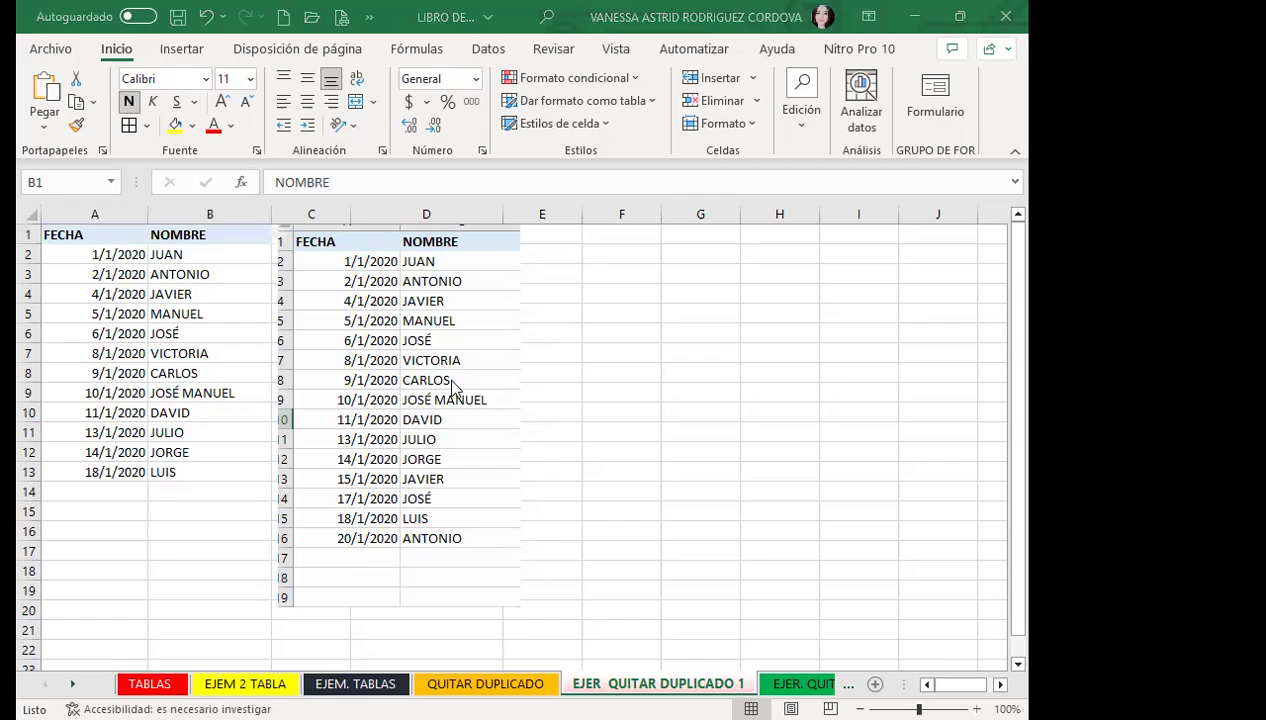
{"action": "key", "text": "Escape"}
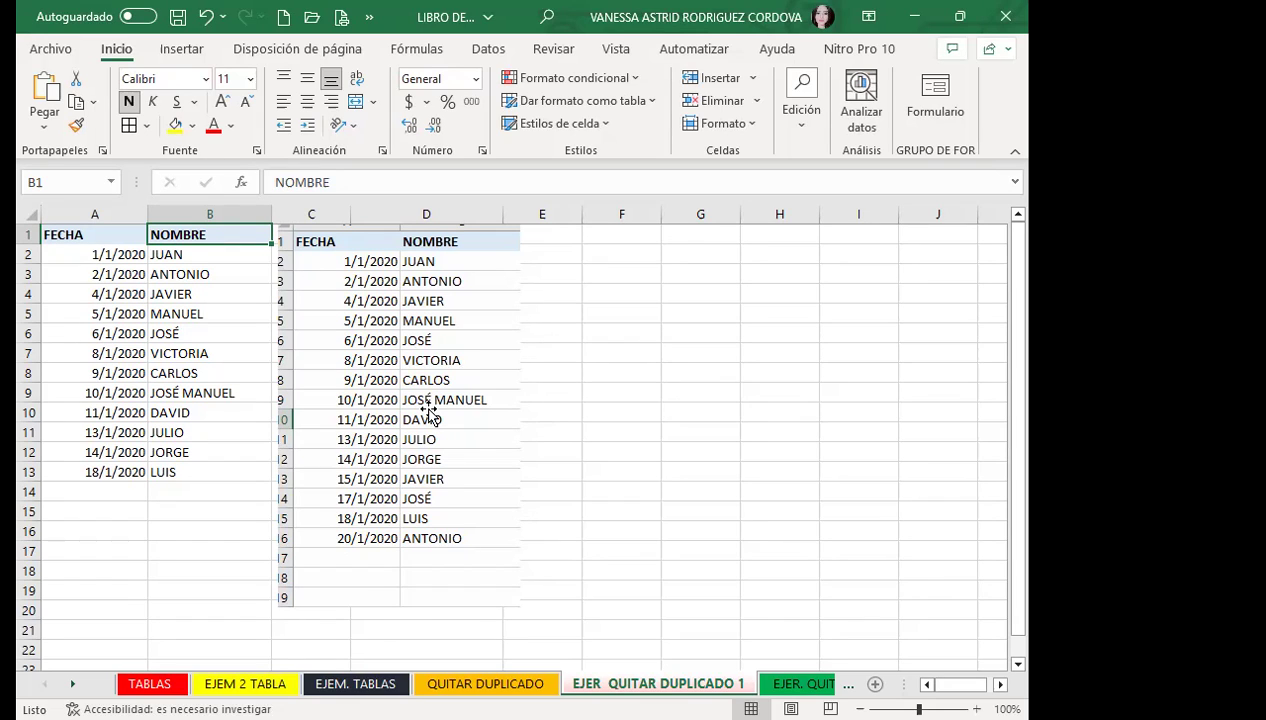
{"action": "left_click", "coordinate": [422, 448]}
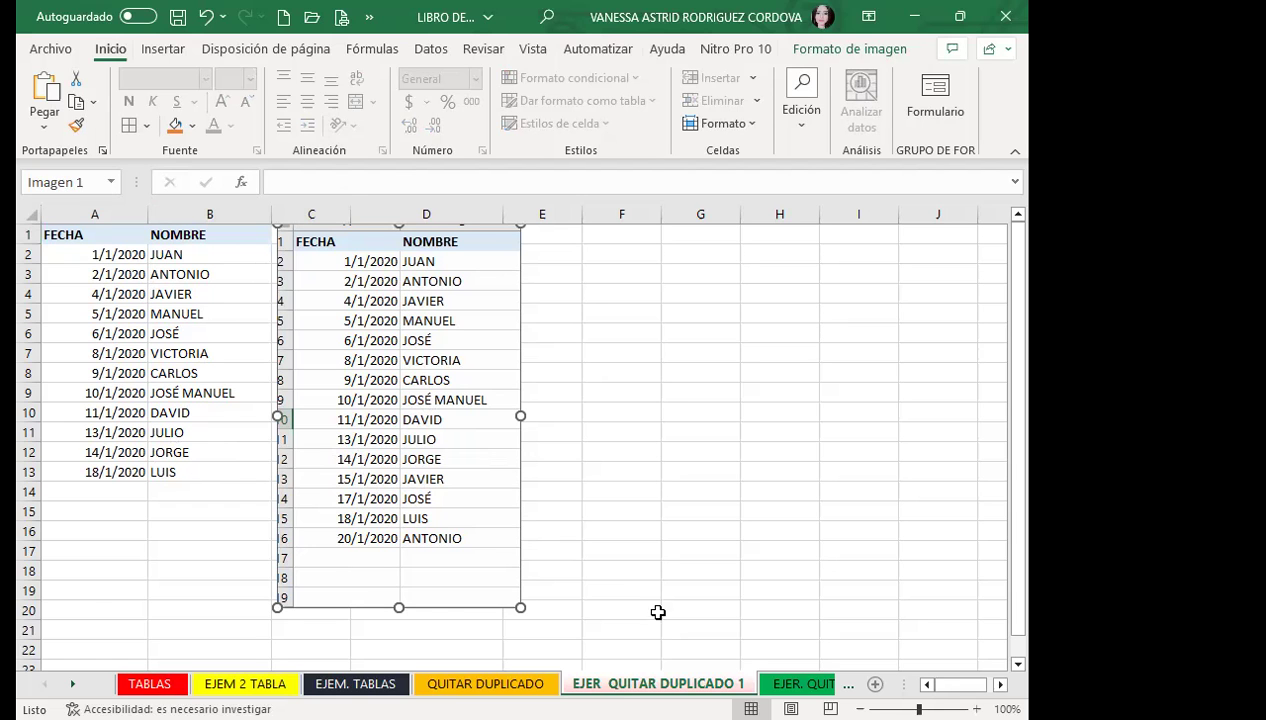
Open the EJER. QUITAR DUPLICADO sheet and return to the top of the sales table
{"action": "left_click", "coordinate": [800, 683]}
{"action": "left_click", "coordinate": [447, 575]}
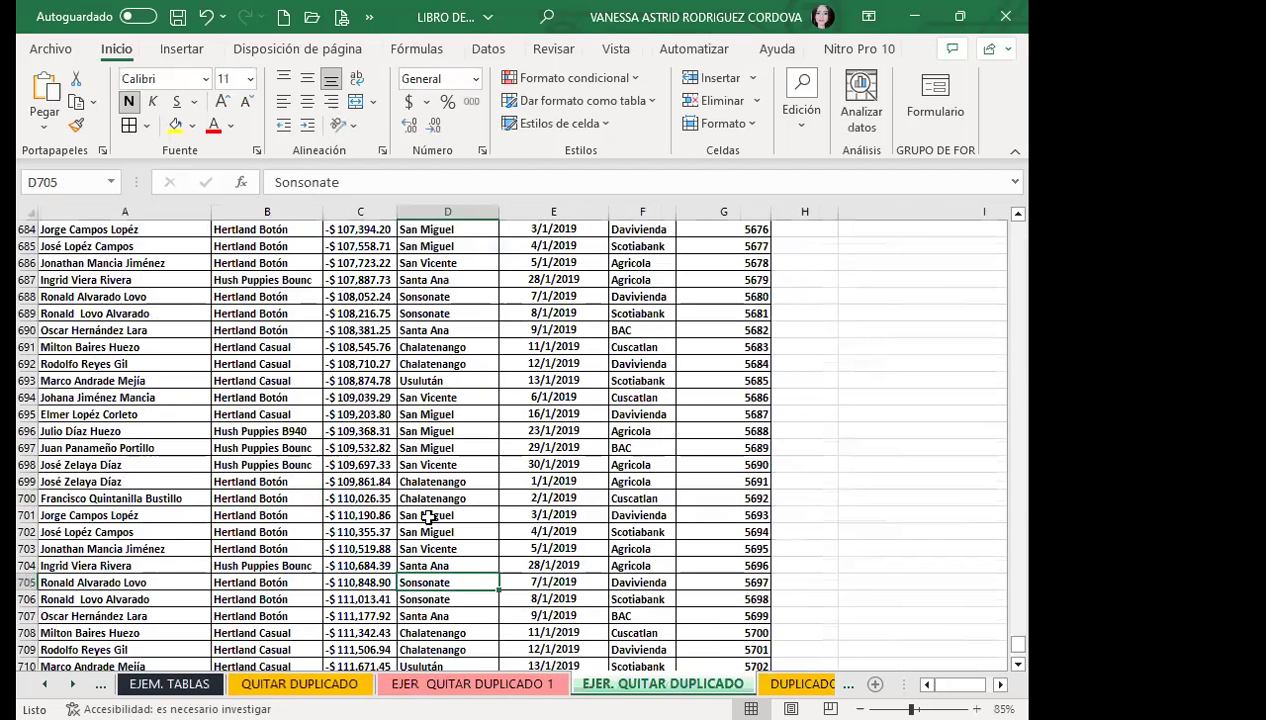
{"action": "scroll", "coordinate": [424, 514], "scroll_direction": "up", "scroll_amount": 4}
{"action": "scroll", "coordinate": [241, 481], "scroll_direction": "up", "scroll_amount": 5}
{"action": "scroll", "coordinate": [241, 481], "scroll_direction": "up", "scroll_amount": 8}
{"action": "scroll", "coordinate": [243, 482], "scroll_direction": "up", "scroll_amount": 7}
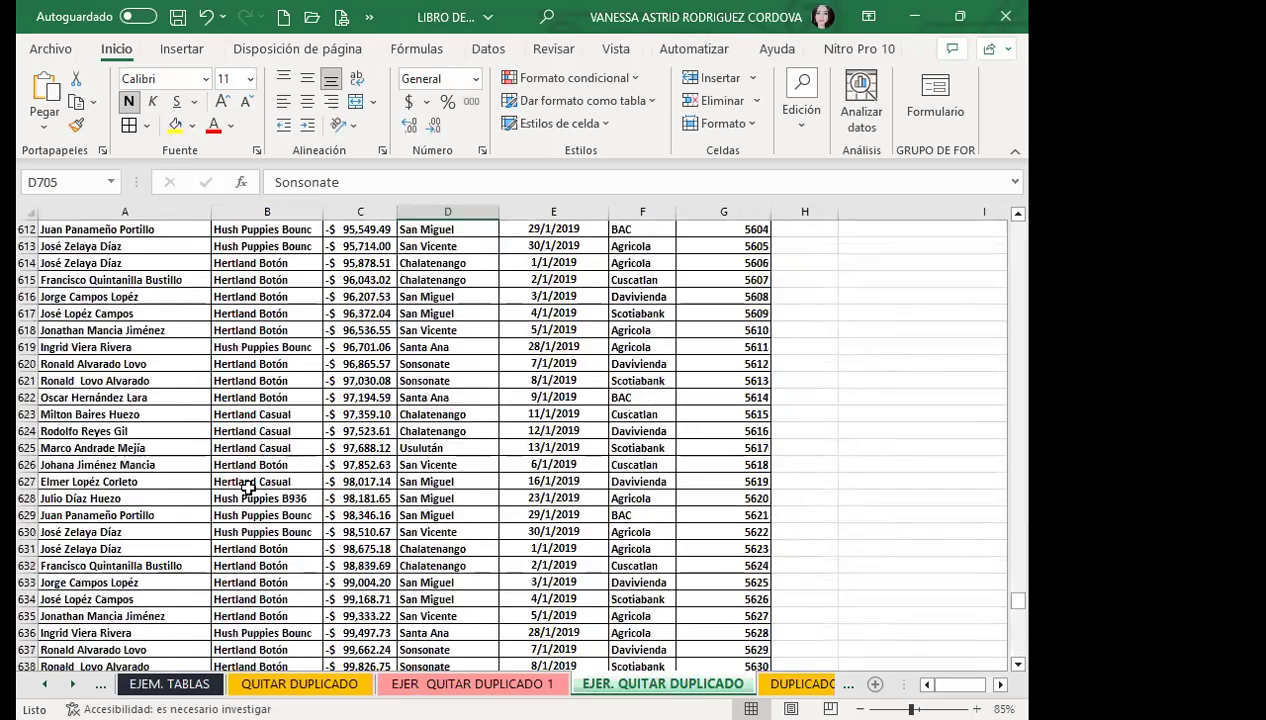
{"action": "scroll", "coordinate": [245, 483], "scroll_direction": "up", "scroll_amount": 2}
{"action": "scroll", "coordinate": [247, 484], "scroll_direction": "up", "scroll_amount": 8}
{"action": "scroll", "coordinate": [247, 484], "scroll_direction": "up", "scroll_amount": 7}
{"action": "scroll", "coordinate": [247, 484], "scroll_direction": "up", "scroll_amount": 4}
{"action": "scroll", "coordinate": [247, 484], "scroll_direction": "up", "scroll_amount": 5}
{"action": "scroll", "coordinate": [247, 484], "scroll_direction": "up", "scroll_amount": 8}
{"action": "scroll", "coordinate": [247, 484], "scroll_direction": "up", "scroll_amount": 8}
{"action": "scroll", "coordinate": [249, 492], "scroll_direction": "up", "scroll_amount": 8}
{"action": "scroll", "coordinate": [251, 500], "scroll_direction": "up", "scroll_amount": 8}
{"action": "scroll", "coordinate": [254, 516], "scroll_direction": "up", "scroll_amount": 7}
{"action": "scroll", "coordinate": [254, 516], "scroll_direction": "up", "scroll_amount": 7}
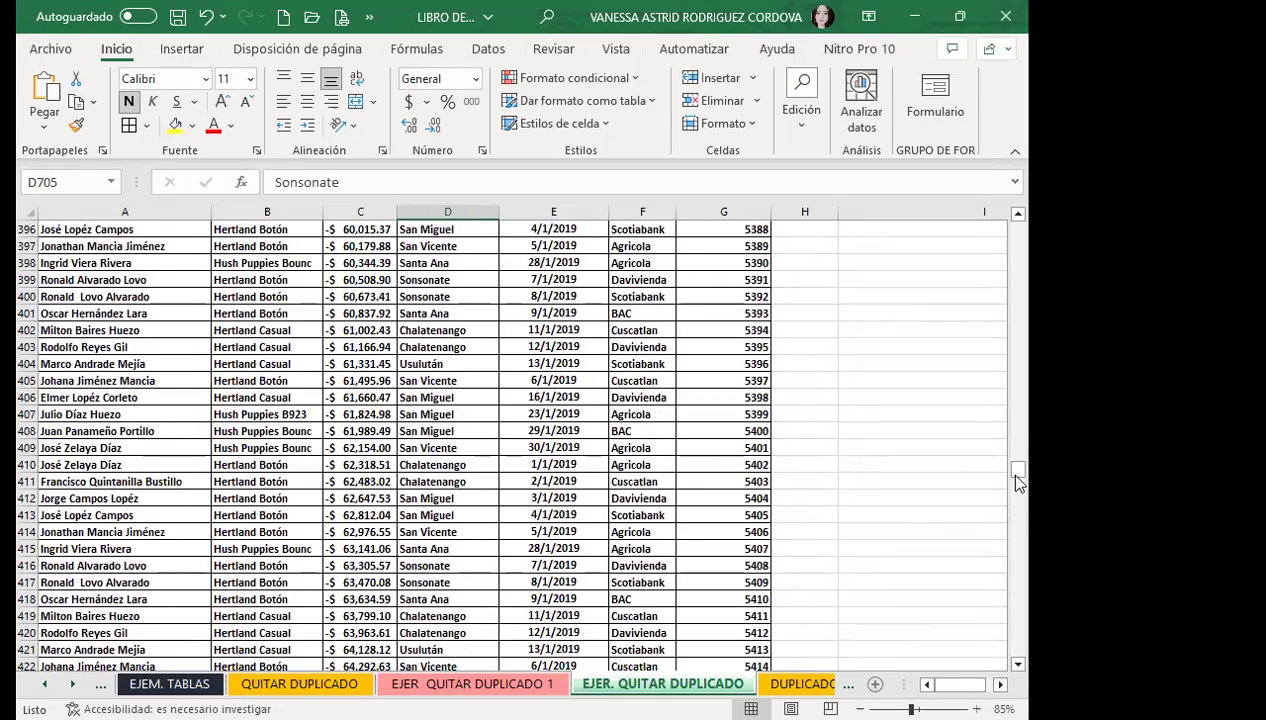
{"action": "left_click_drag", "start_coordinate": [1018, 476], "coordinate": [1018, 232]}
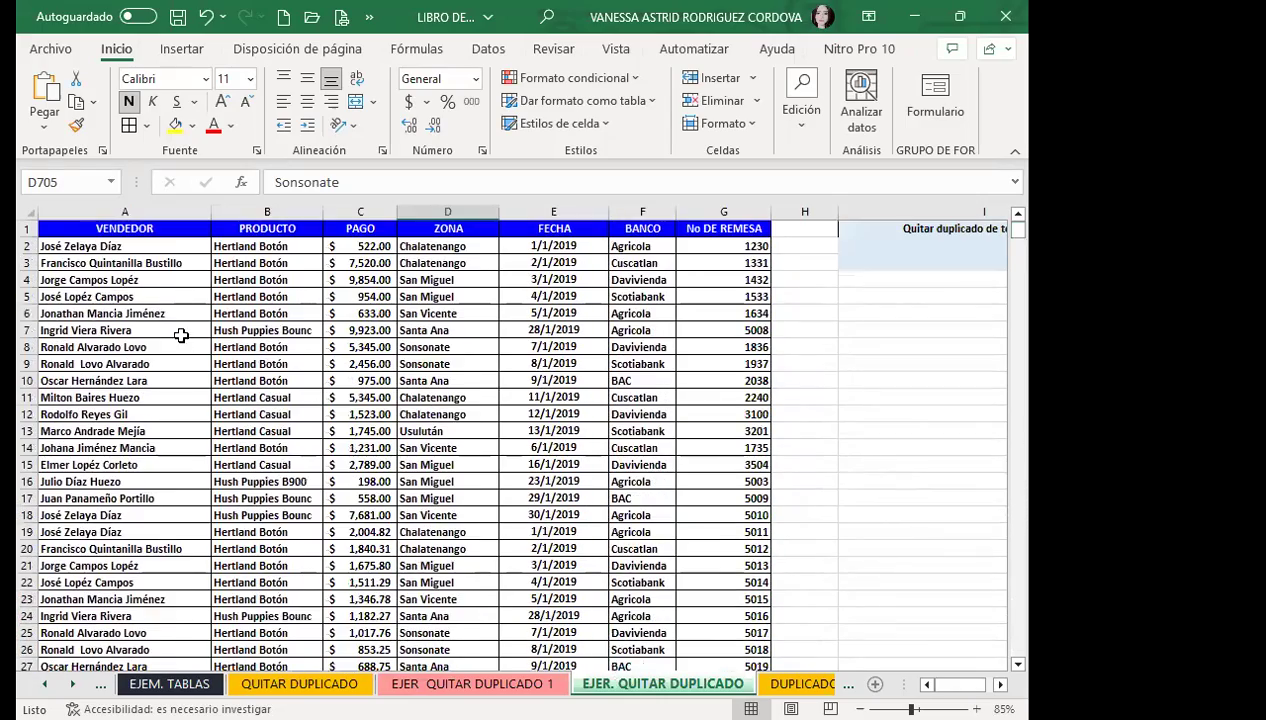
Run Quitar duplicados on the sales table with all columns checked
{"action": "left_click", "coordinate": [252, 296]}
{"action": "left_click", "coordinate": [488, 52]}
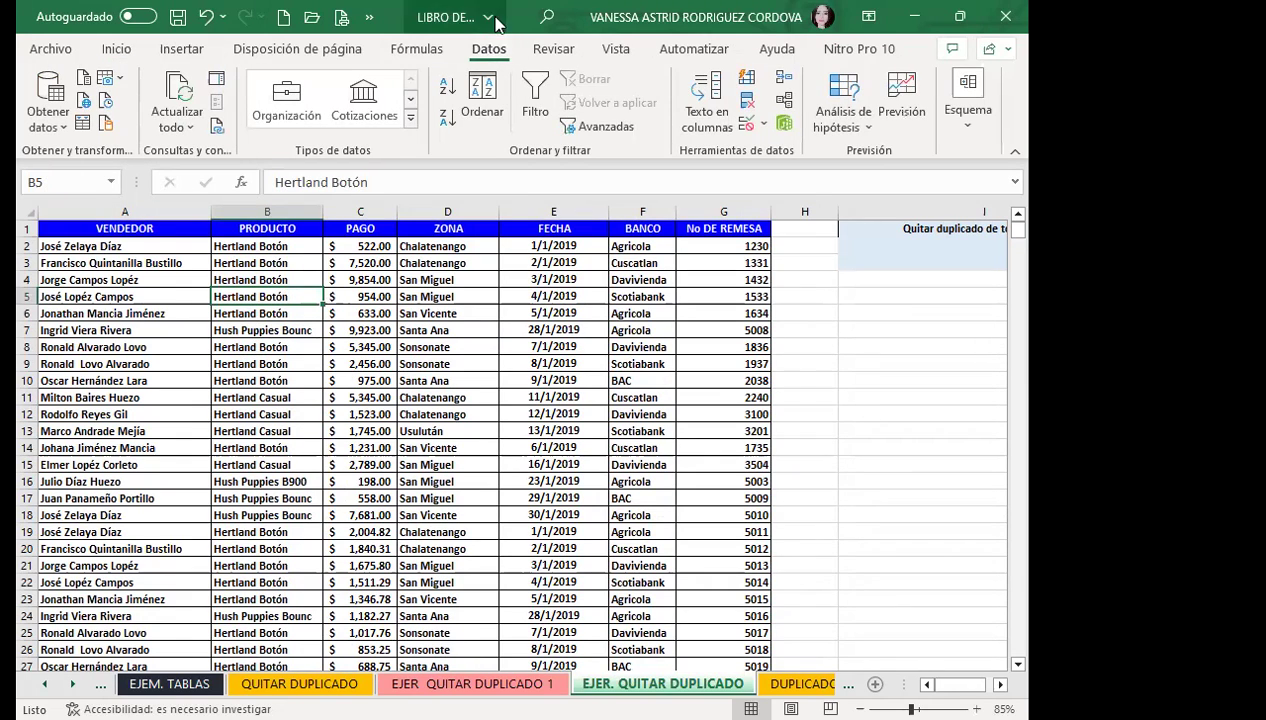
{"action": "left_click", "coordinate": [744, 104]}
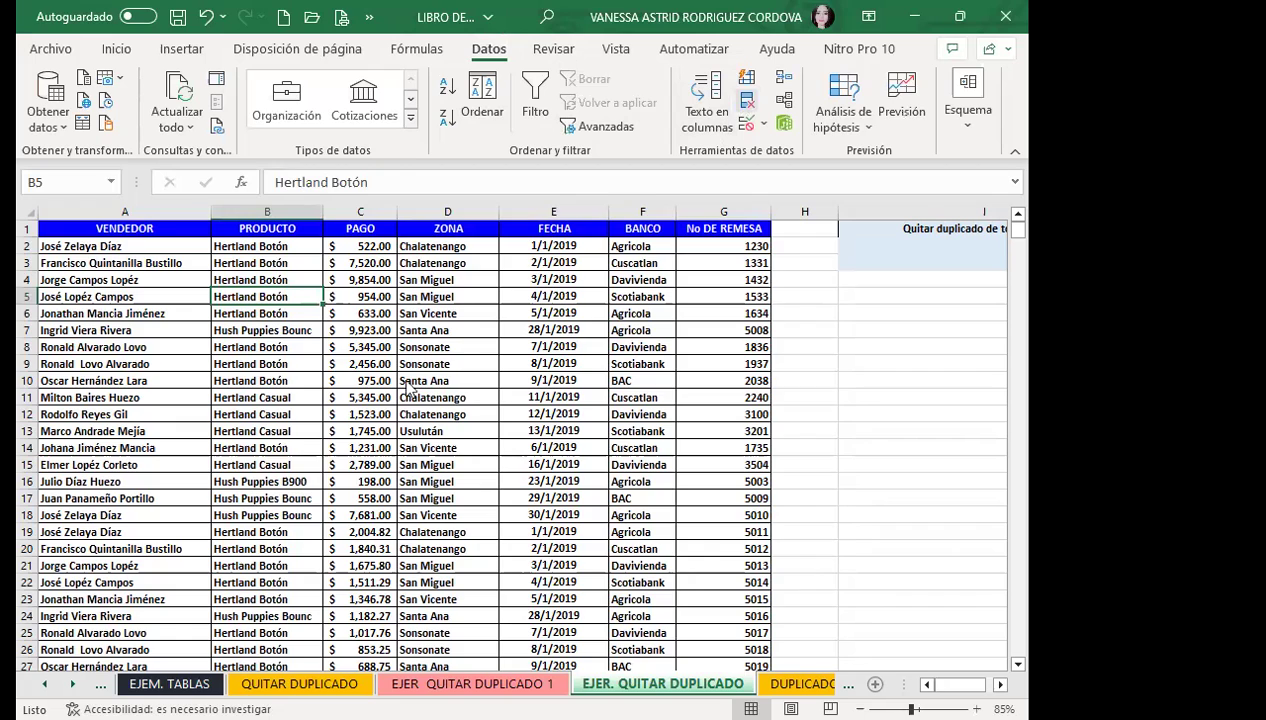
{"action": "mouse_move", "coordinate": [818, 403]}
{"action": "left_mouse_down"}
{"action": "mouse_move", "coordinate": [819, 449]}
{"action": "mouse_move", "coordinate": [818, 365]}
{"action": "left_mouse_up"}
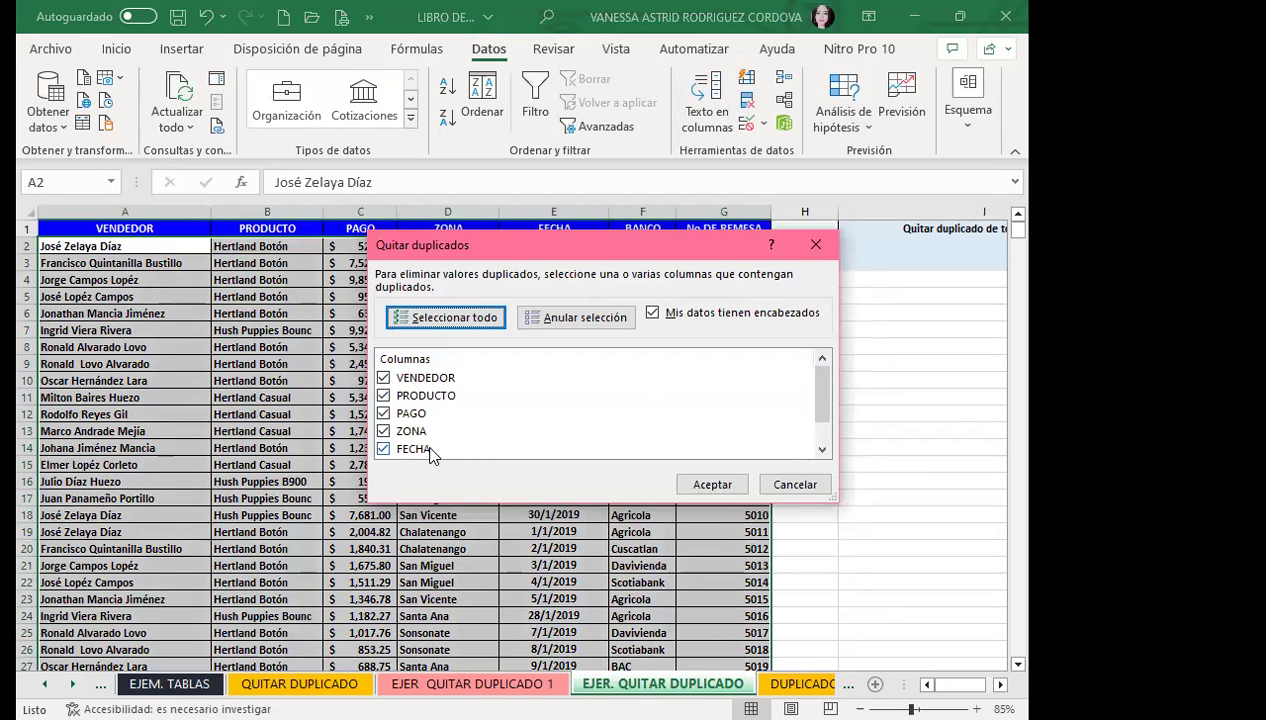
{"action": "left_click", "coordinate": [706, 487]}
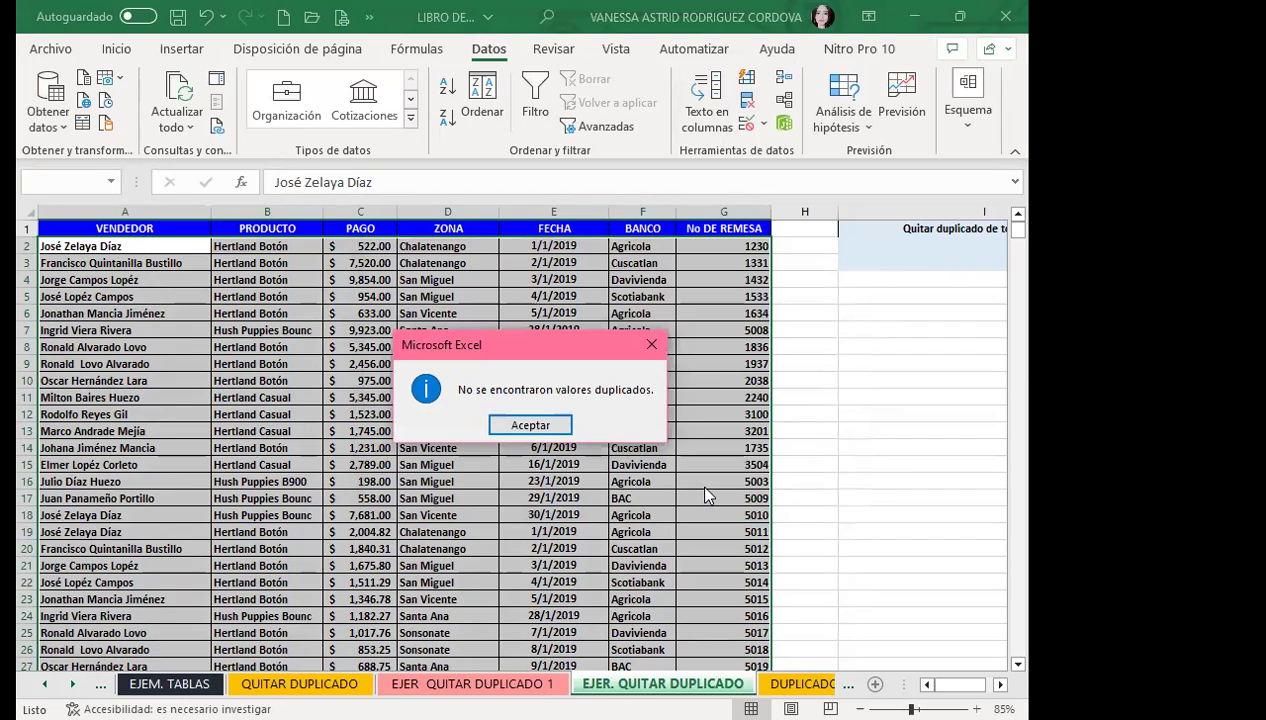
Dismiss the no-duplicates notice and scroll down through the sales list
{"action": "left_click", "coordinate": [652, 344]}
{"action": "left_click", "coordinate": [360, 498]}
{"action": "scroll", "coordinate": [175, 470], "scroll_direction": "down", "scroll_amount": 9}
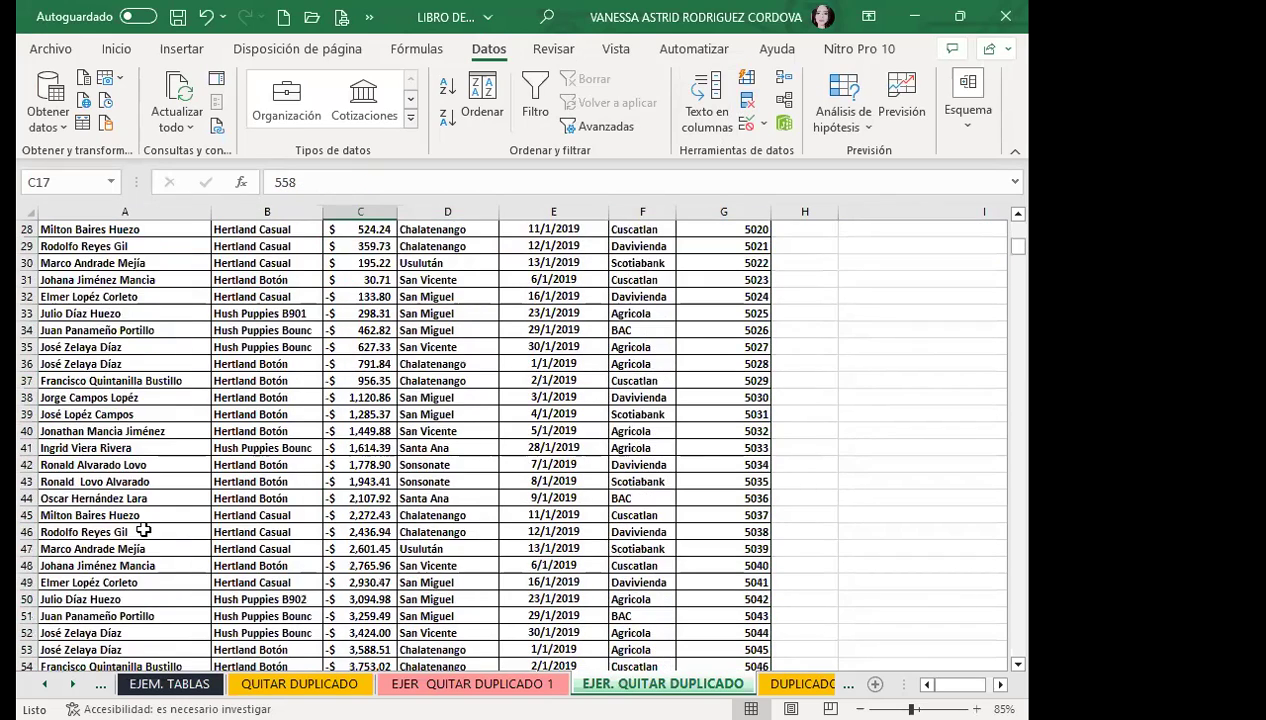
{"action": "scroll", "coordinate": [150, 528], "scroll_direction": "down", "scroll_amount": 10}
{"action": "scroll", "coordinate": [150, 530], "scroll_direction": "down", "scroll_amount": 10}
{"action": "scroll", "coordinate": [150, 530], "scroll_direction": "down", "scroll_amount": 8}
{"action": "scroll", "coordinate": [155, 517], "scroll_direction": "down", "scroll_amount": 5}
Glance at the DUPLICADO EJ 3 and DUPLICAR VALORES 4 sheets, then return to EJER. QUITAR DUPLICADO
{"action": "key", "text": "ctrl+Page_Down"}
{"action": "scroll", "coordinate": [291, 523], "scroll_direction": "up", "scroll_amount": 7}
{"action": "scroll", "coordinate": [291, 523], "scroll_direction": "up", "scroll_amount": 8}
{"action": "scroll", "coordinate": [288, 511], "scroll_direction": "down", "scroll_amount": 5}
{"action": "scroll", "coordinate": [410, 565], "scroll_direction": "down", "scroll_amount": 4}
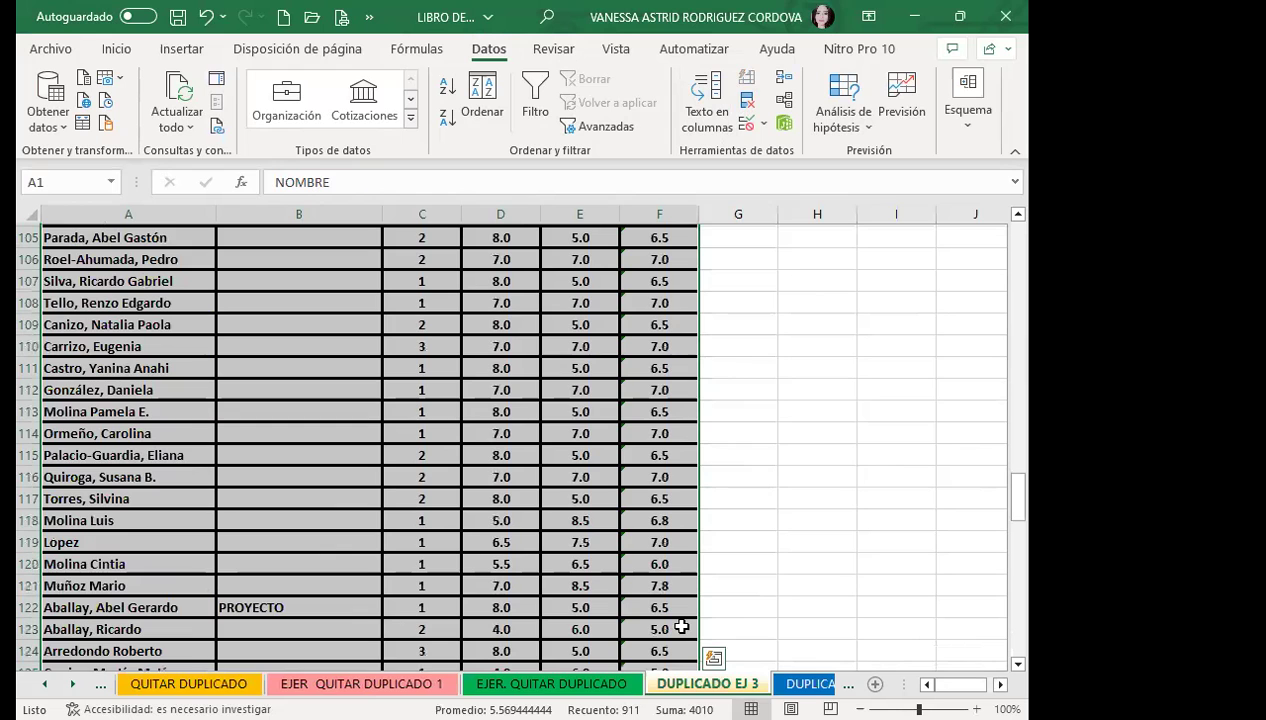
{"action": "key", "text": "ctrl+Page_Down"}
{"action": "key", "text": "ctrl+Page_Up"}
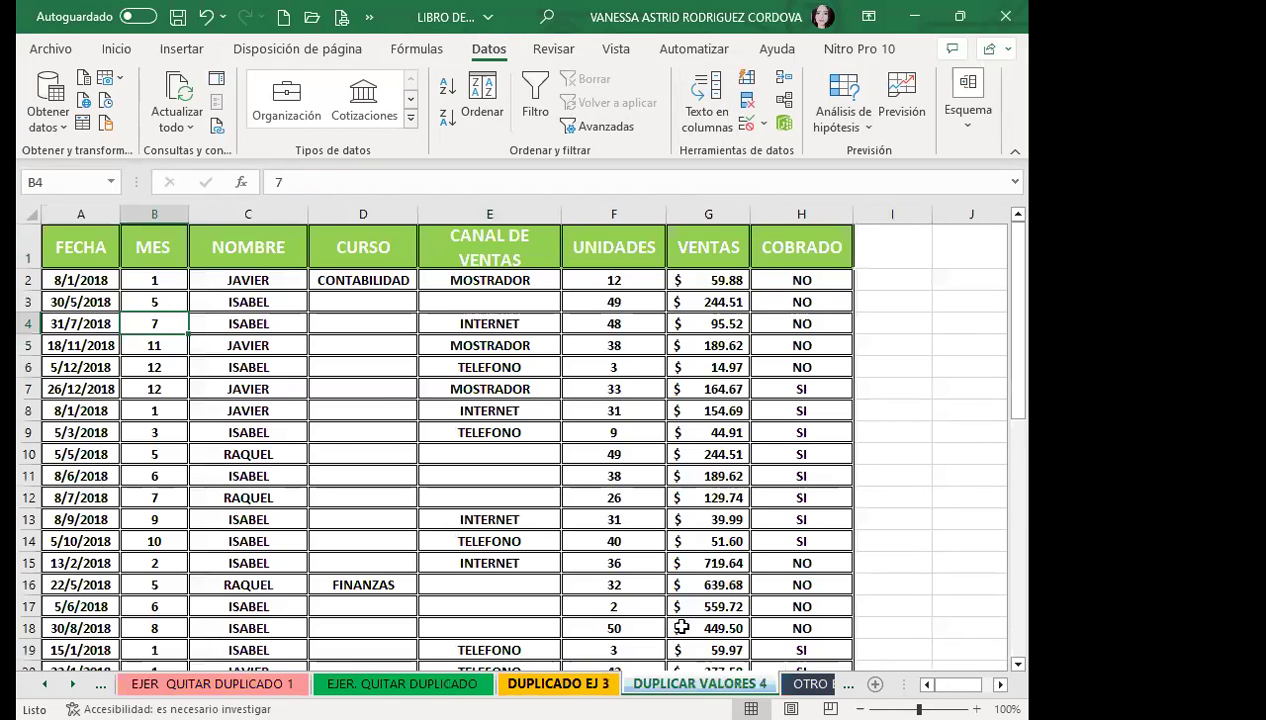
{"action": "scroll", "coordinate": [175, 520], "scroll_direction": "down", "scroll_amount": 1}
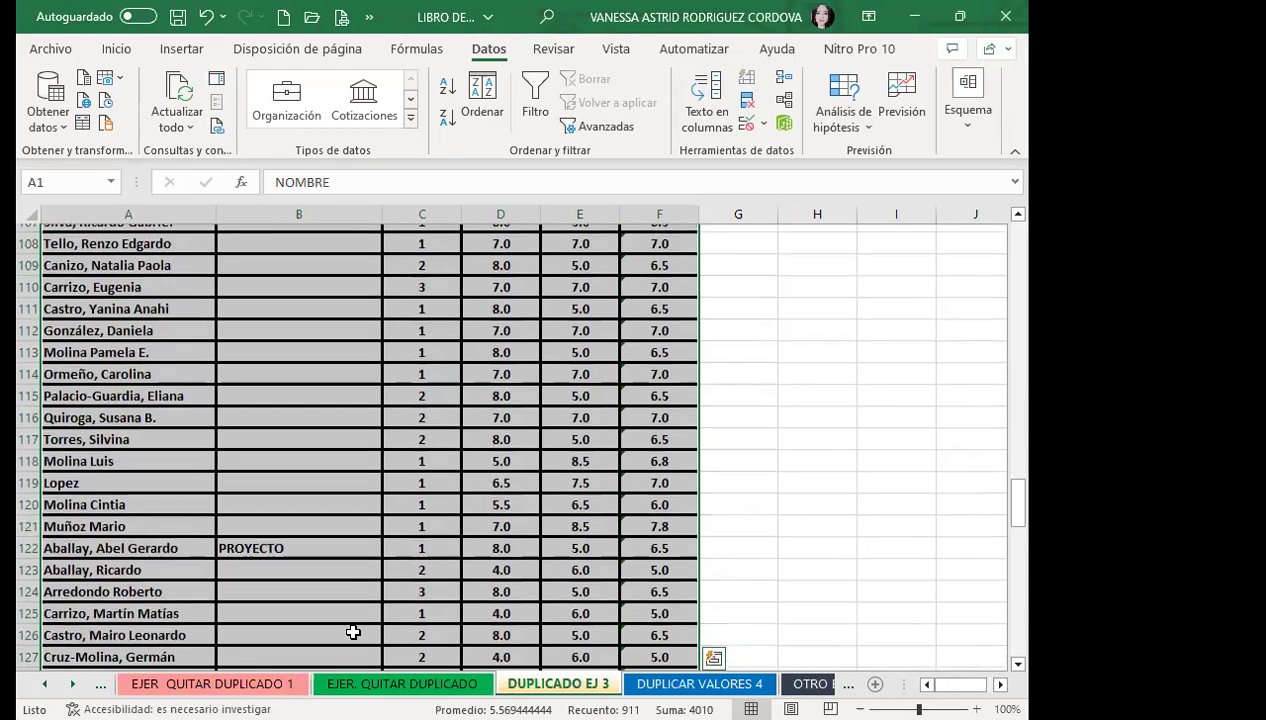
{"action": "key", "text": "ctrl+Page_Up"}
{"action": "left_click", "coordinate": [143, 481]}
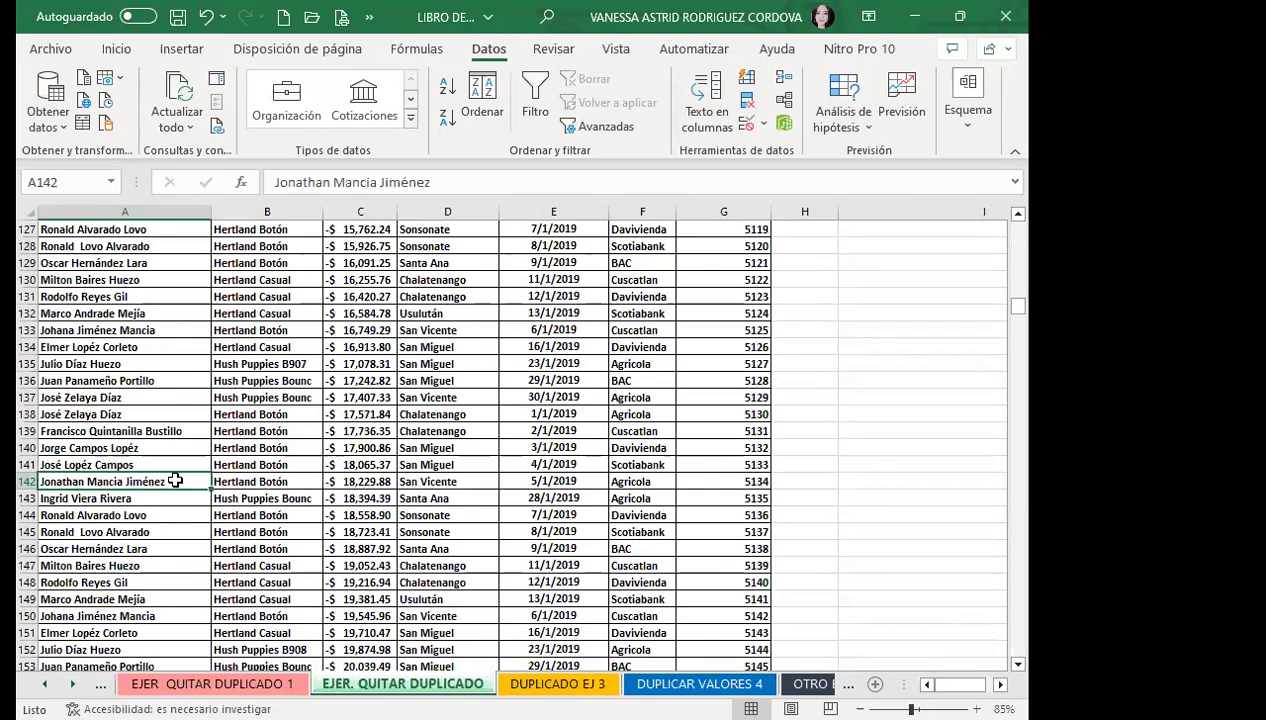
Select the sales rows A168:G220 and copy them
{"action": "scroll", "coordinate": [172, 465], "scroll_direction": "down", "scroll_amount": 8}
{"action": "scroll", "coordinate": [100, 420], "scroll_direction": "down", "scroll_amount": 5}
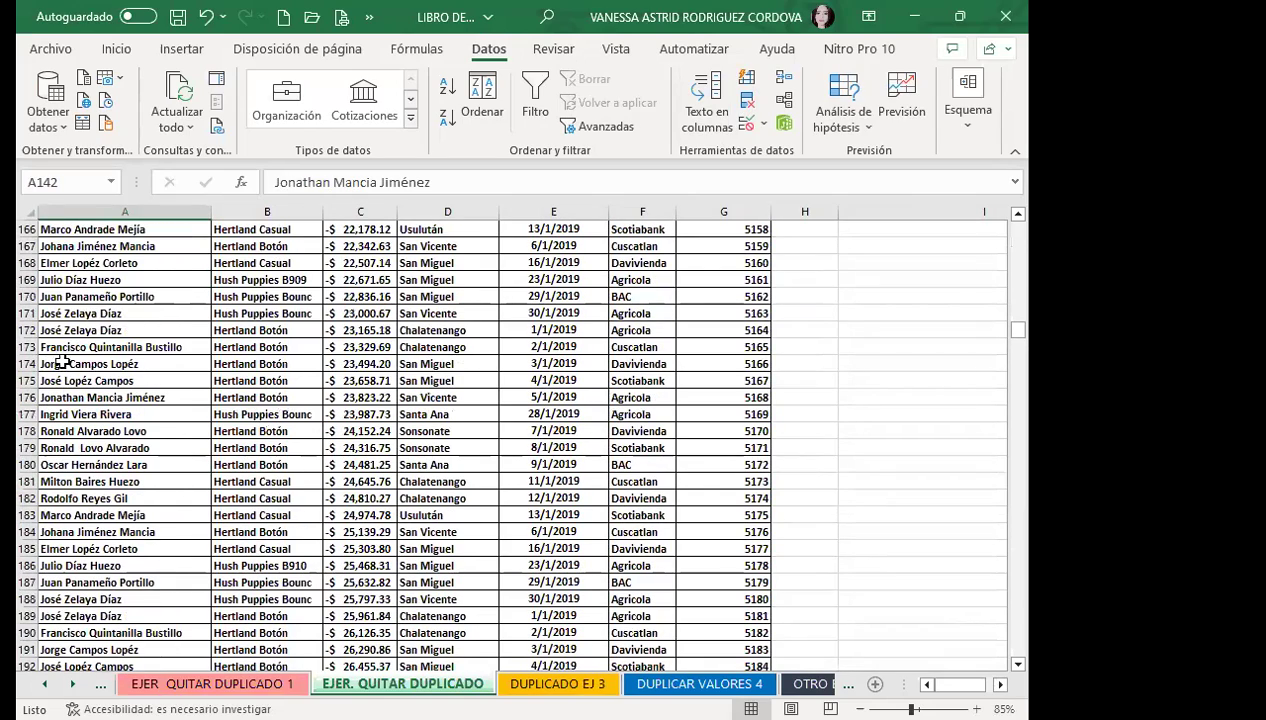
{"action": "mouse_move", "coordinate": [66, 262]}
{"action": "left_mouse_down"}
{"action": "mouse_move", "coordinate": [769, 644]}
{"action": "mouse_move", "coordinate": [769, 662]}
{"action": "left_mouse_up"}
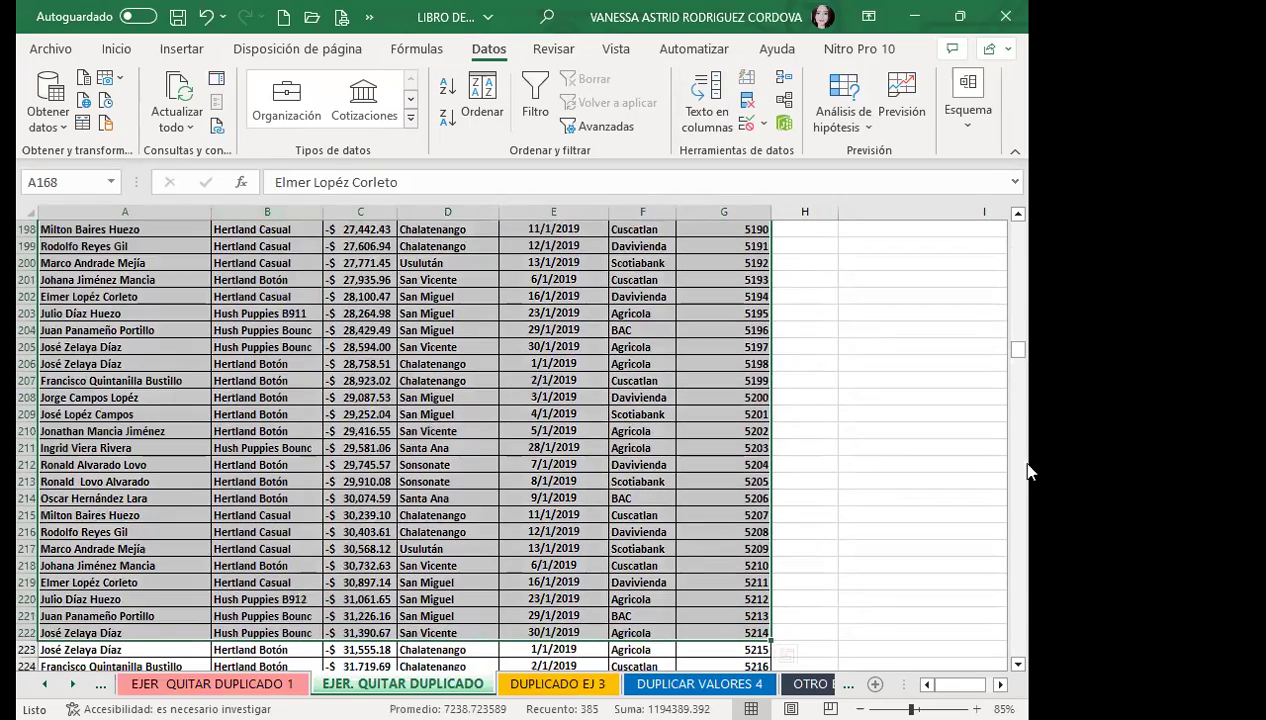
{"action": "left_click", "coordinate": [118, 52]}
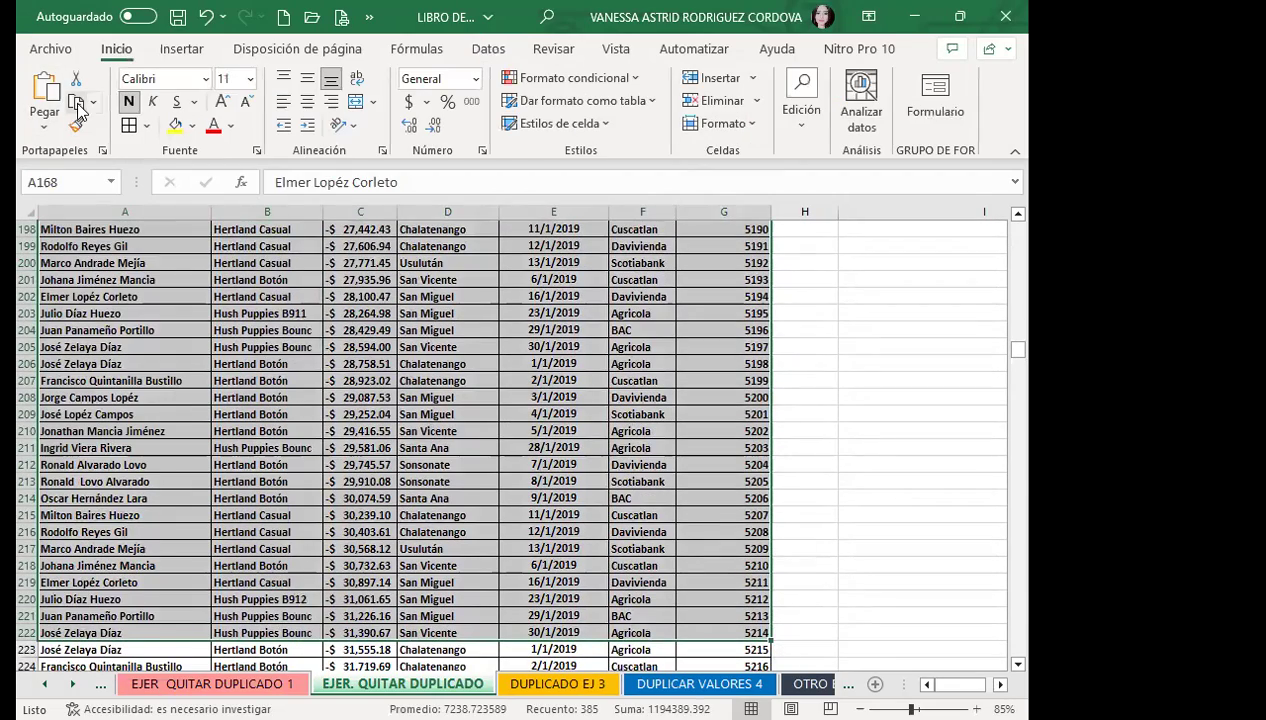
{"action": "left_click", "coordinate": [76, 101]}
Paste the copied rows starting at cell A718 to create duplicate records
{"action": "scroll", "coordinate": [93, 505], "scroll_direction": "down", "scroll_amount": 4}
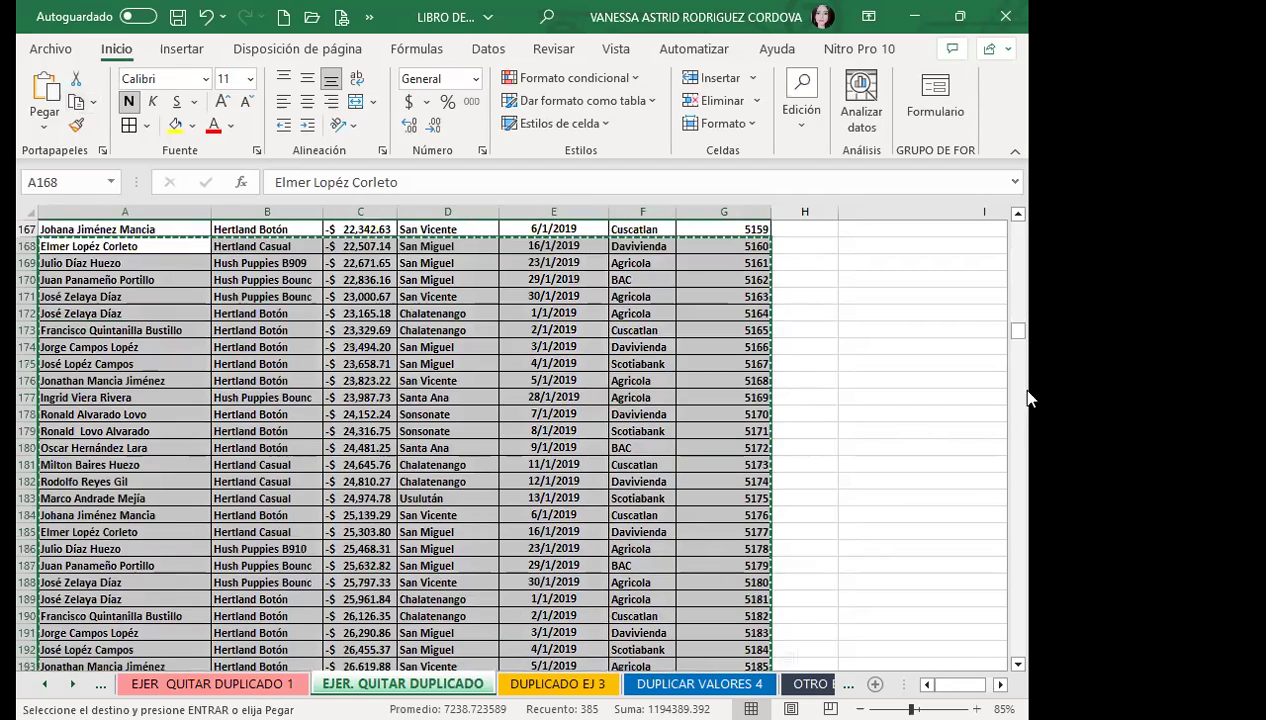
{"action": "left_click_drag", "start_coordinate": [1020, 333], "coordinate": [1017, 645]}
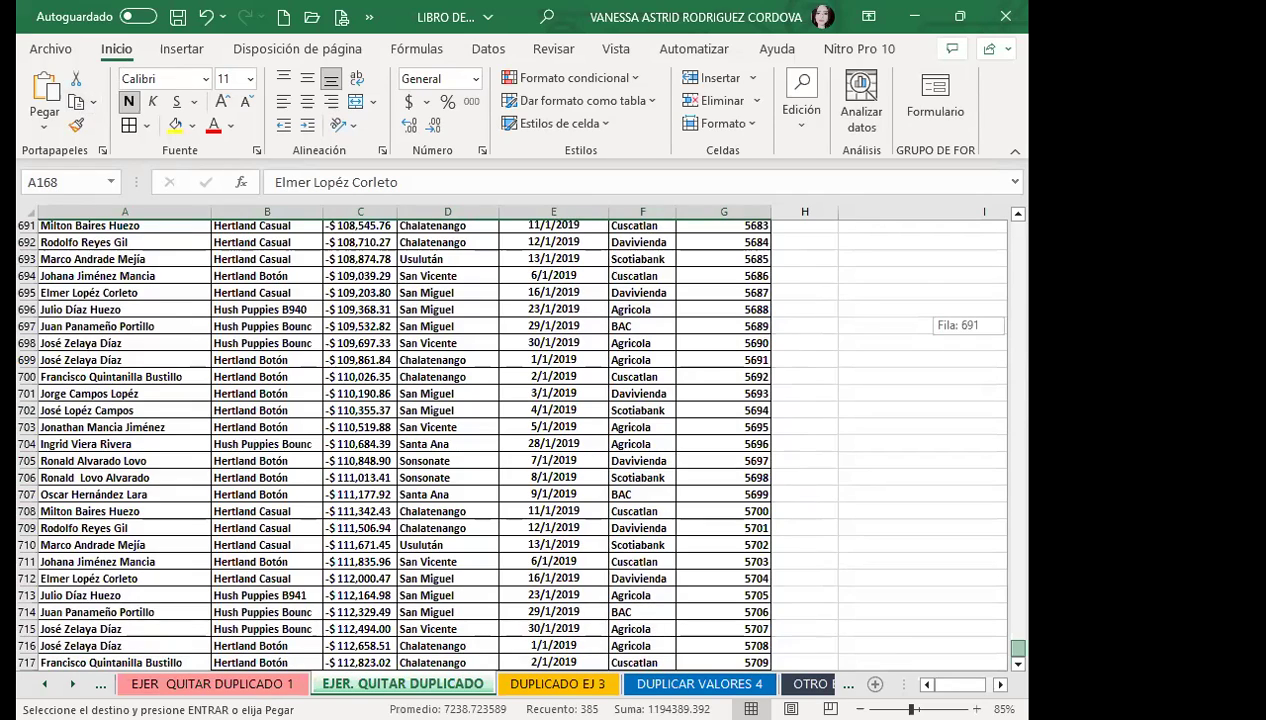
{"action": "scroll", "coordinate": [519, 511], "scroll_direction": "down", "scroll_amount": 7}
{"action": "left_click", "coordinate": [55, 326]}
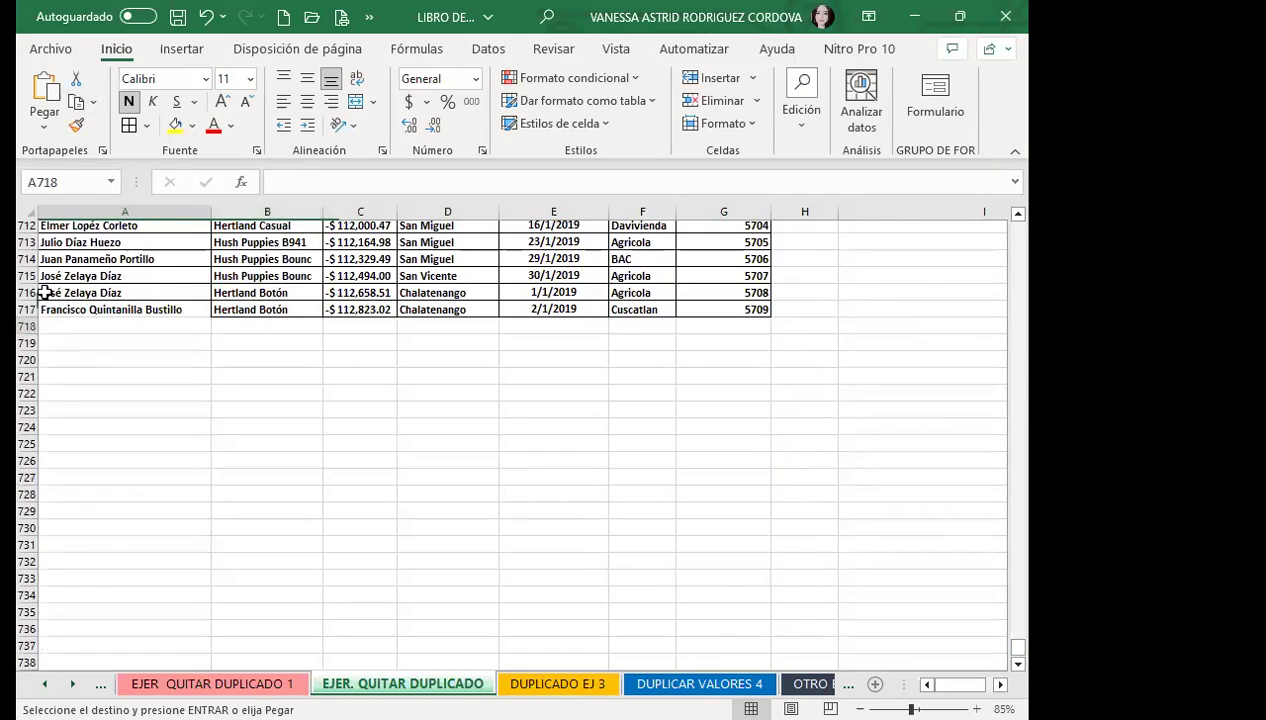
{"action": "left_click", "coordinate": [44, 100]}
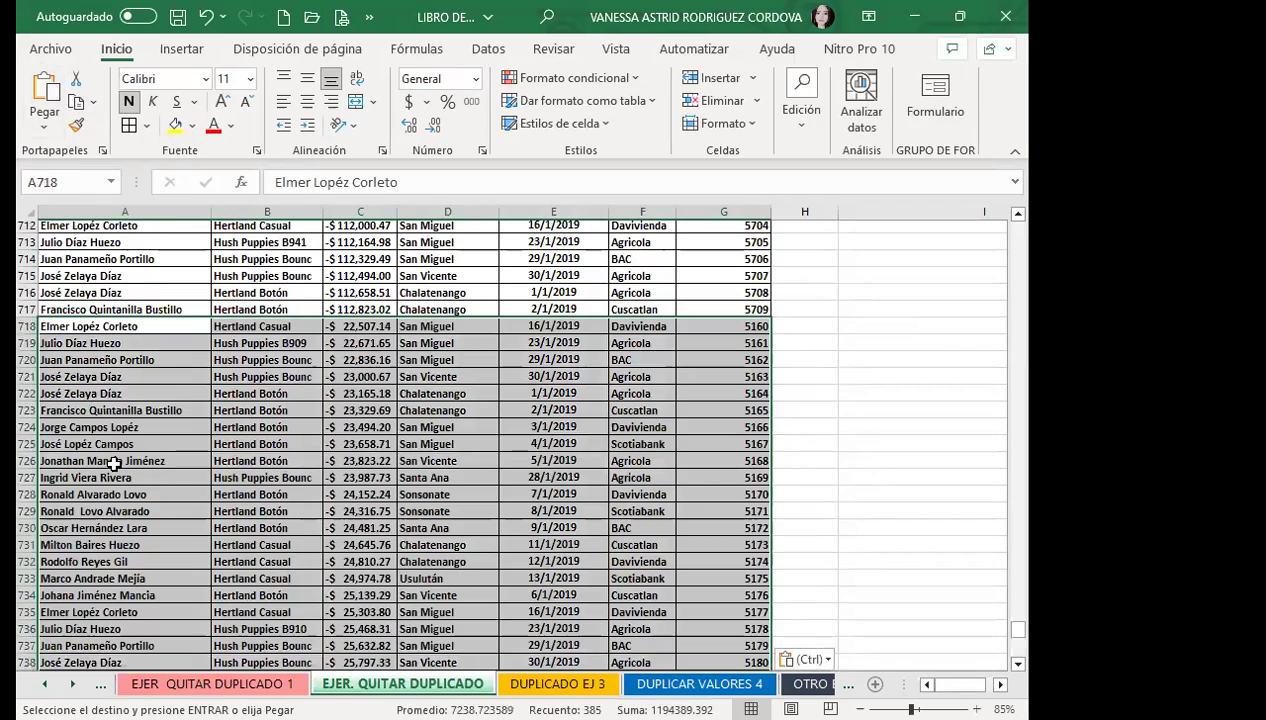
{"action": "left_click", "coordinate": [100, 461]}
{"action": "scroll", "coordinate": [100, 460], "scroll_direction": "up", "scroll_amount": 4}
{"action": "scroll", "coordinate": [100, 460], "scroll_direction": "up", "scroll_amount": 12}
{"action": "left_click", "coordinate": [95, 376]}
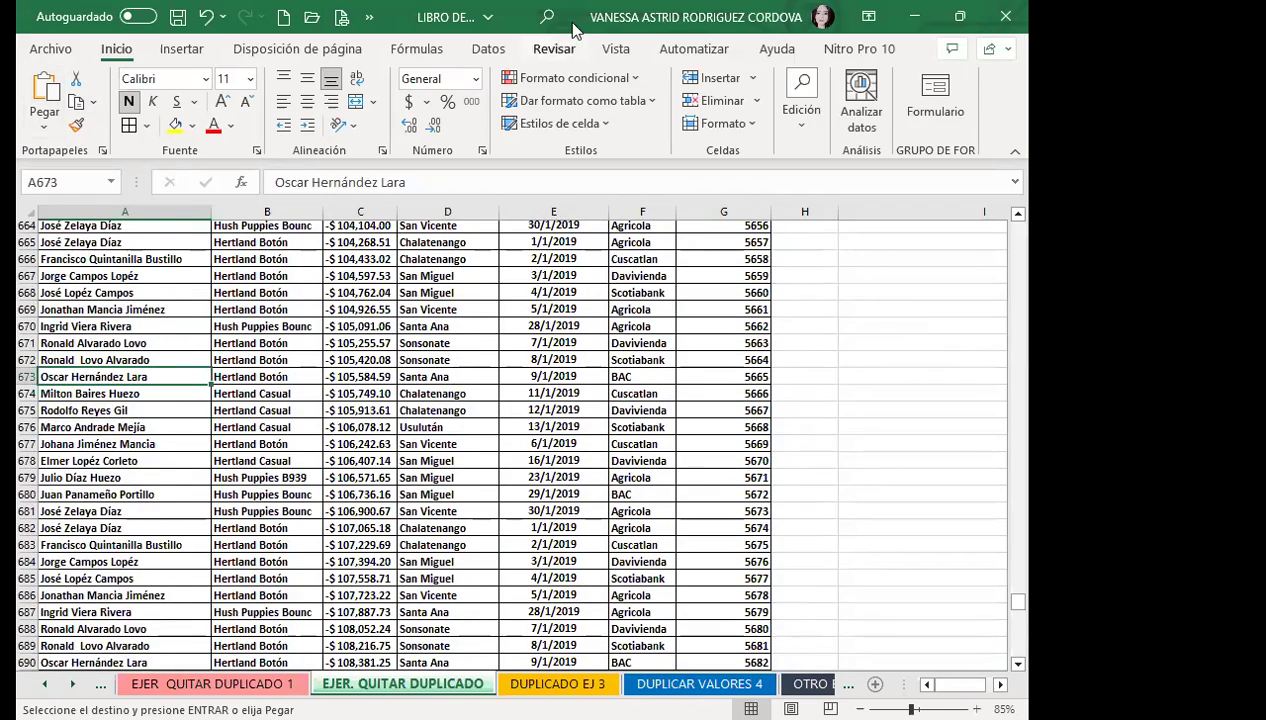
Remove duplicates across all columns, deleting 55 repeated rows and keeping 716 unique records
{"action": "left_click", "coordinate": [478, 55]}
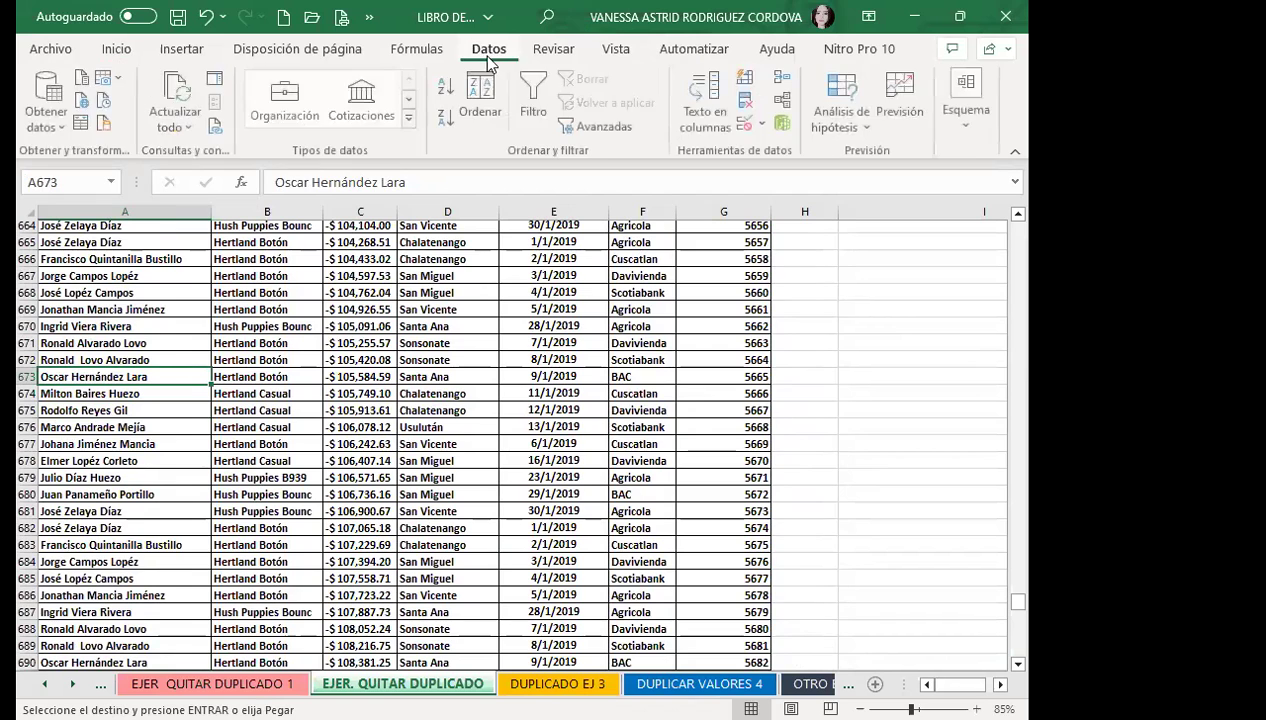
{"action": "left_click", "coordinate": [747, 101]}
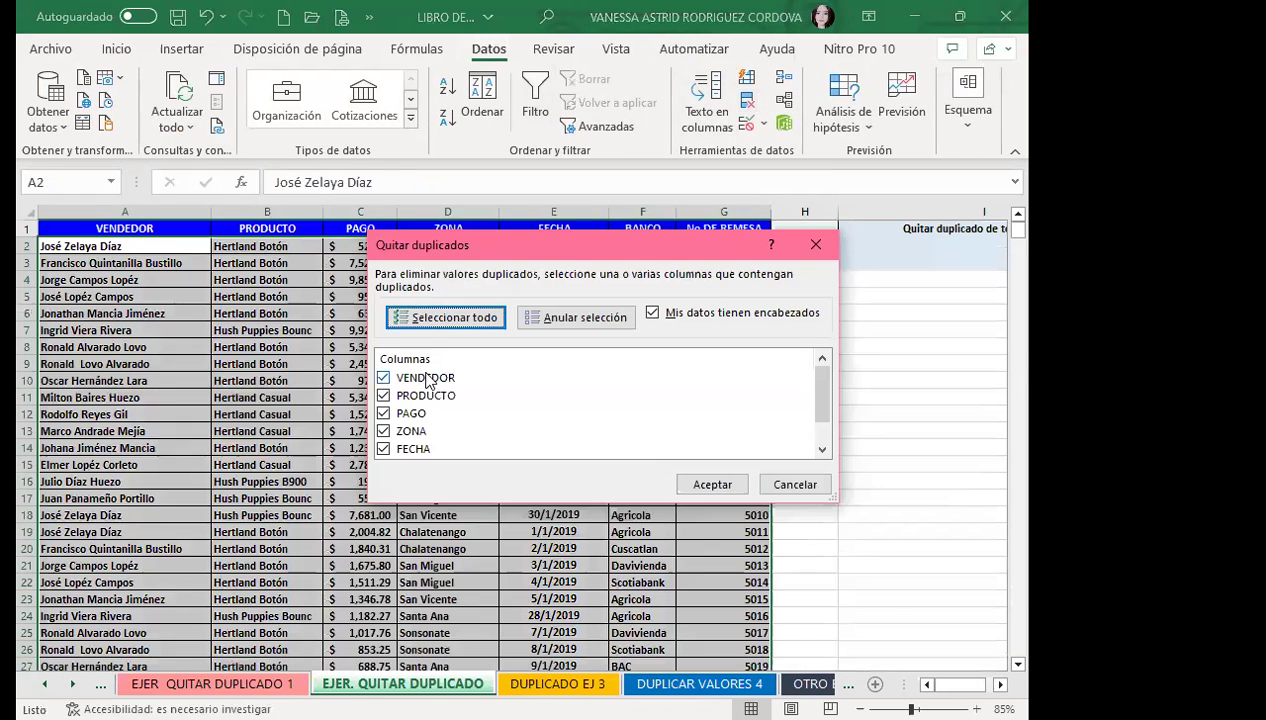
{"action": "scroll", "coordinate": [428, 430], "scroll_direction": "down", "scroll_amount": 1}
{"action": "scroll", "coordinate": [428, 432], "scroll_direction": "up", "scroll_amount": 1}
{"action": "left_click", "coordinate": [707, 486]}
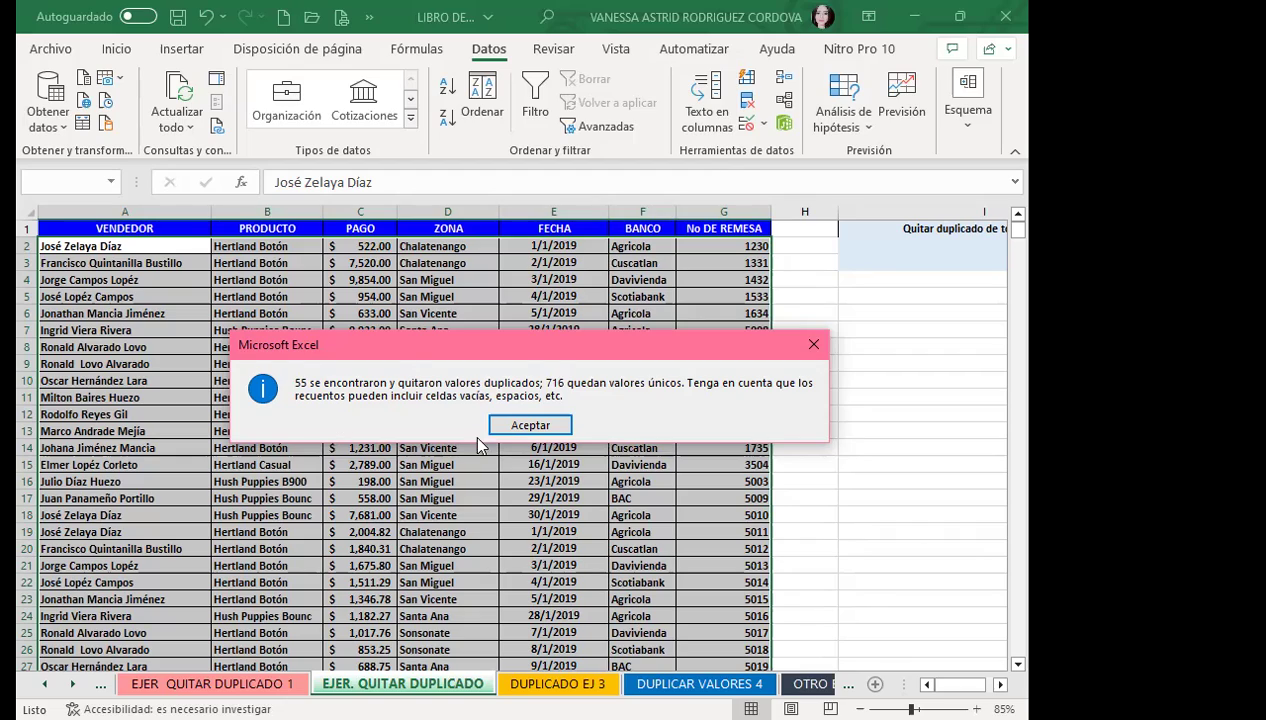
{"action": "left_click", "coordinate": [515, 423]}
{"action": "left_click", "coordinate": [435, 447]}
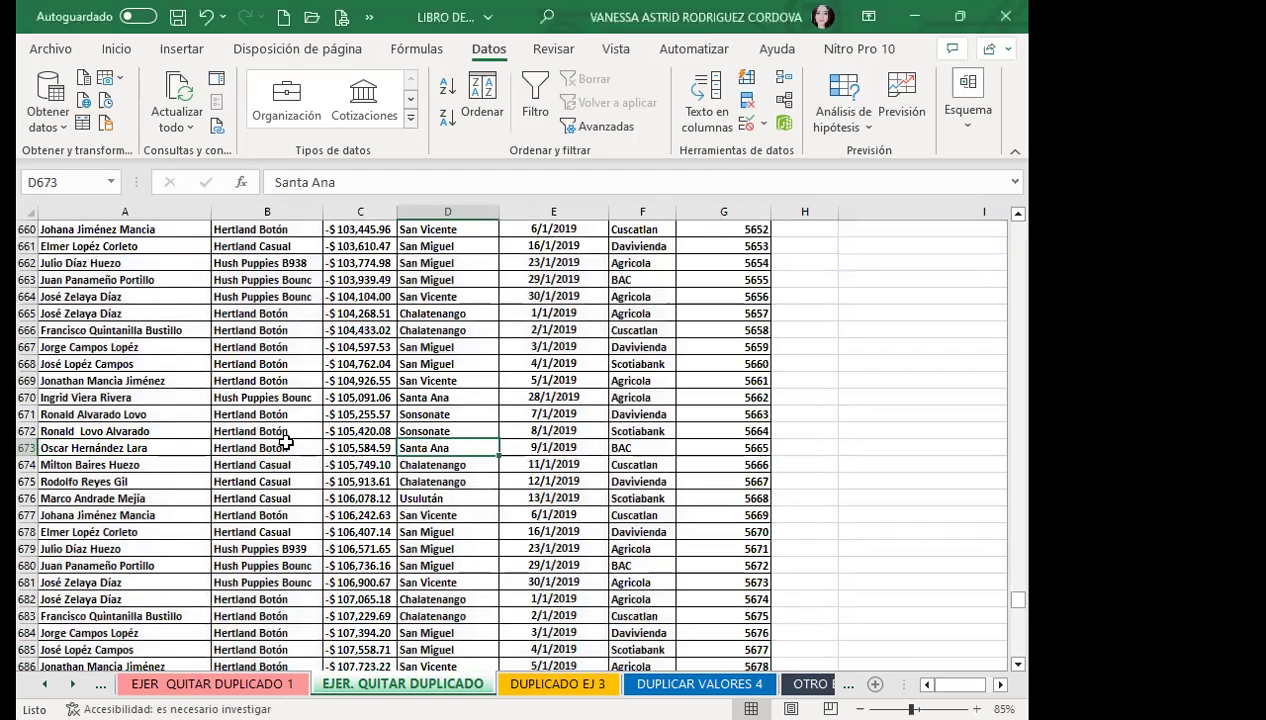
{"action": "scroll", "coordinate": [254, 447], "scroll_direction": "up", "scroll_amount": 9}
{"action": "scroll", "coordinate": [254, 447], "scroll_direction": "up", "scroll_amount": 9}
{"action": "scroll", "coordinate": [254, 447], "scroll_direction": "up", "scroll_amount": 4}
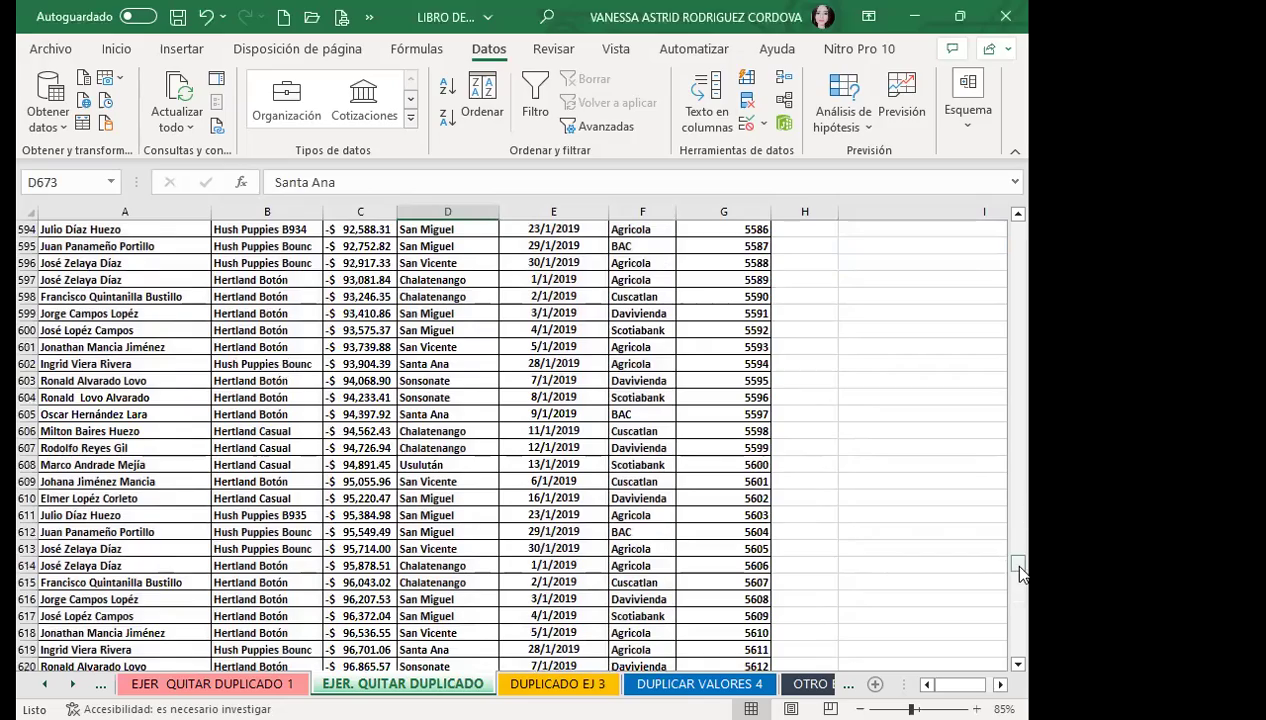
{"action": "mouse_move", "coordinate": [1020, 570]}
{"action": "left_mouse_down"}
{"action": "mouse_move", "coordinate": [1026, 206]}
{"action": "mouse_move", "coordinate": [1026, 687]}
{"action": "mouse_move", "coordinate": [1028, 632]}
{"action": "left_mouse_up"}
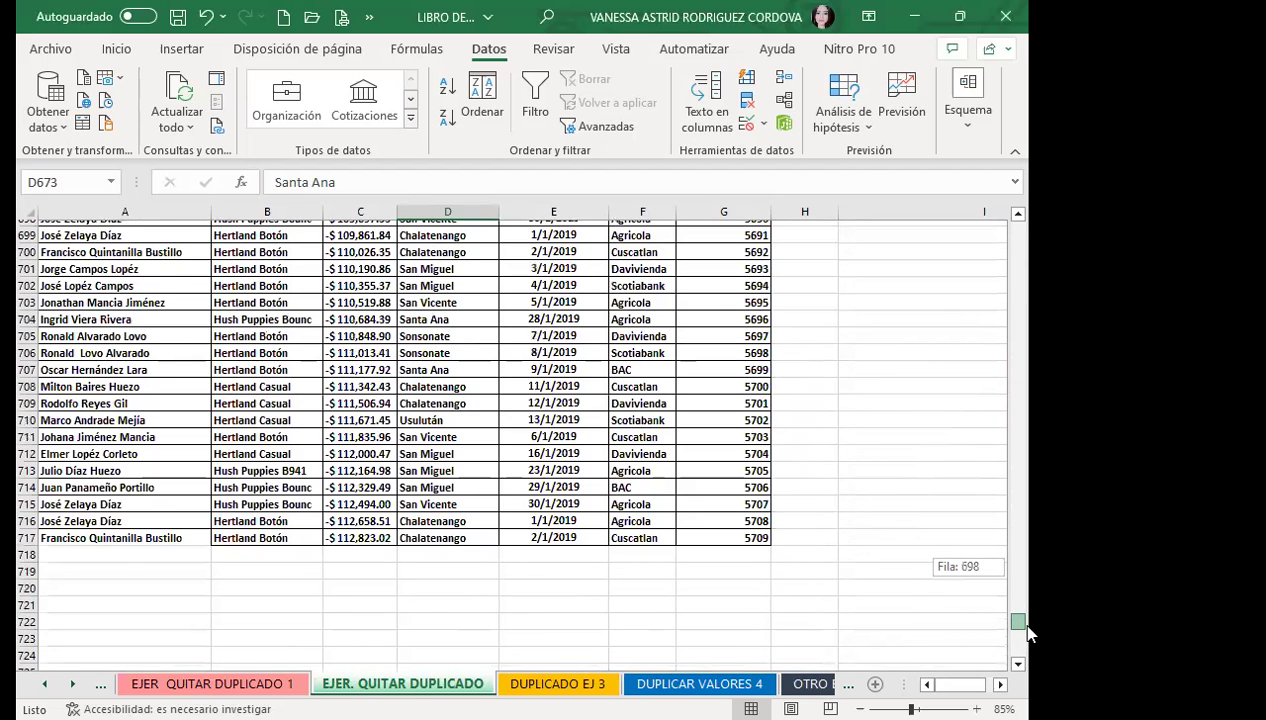
{"action": "left_click_drag", "start_coordinate": [1028, 632], "coordinate": [1026, 198]}
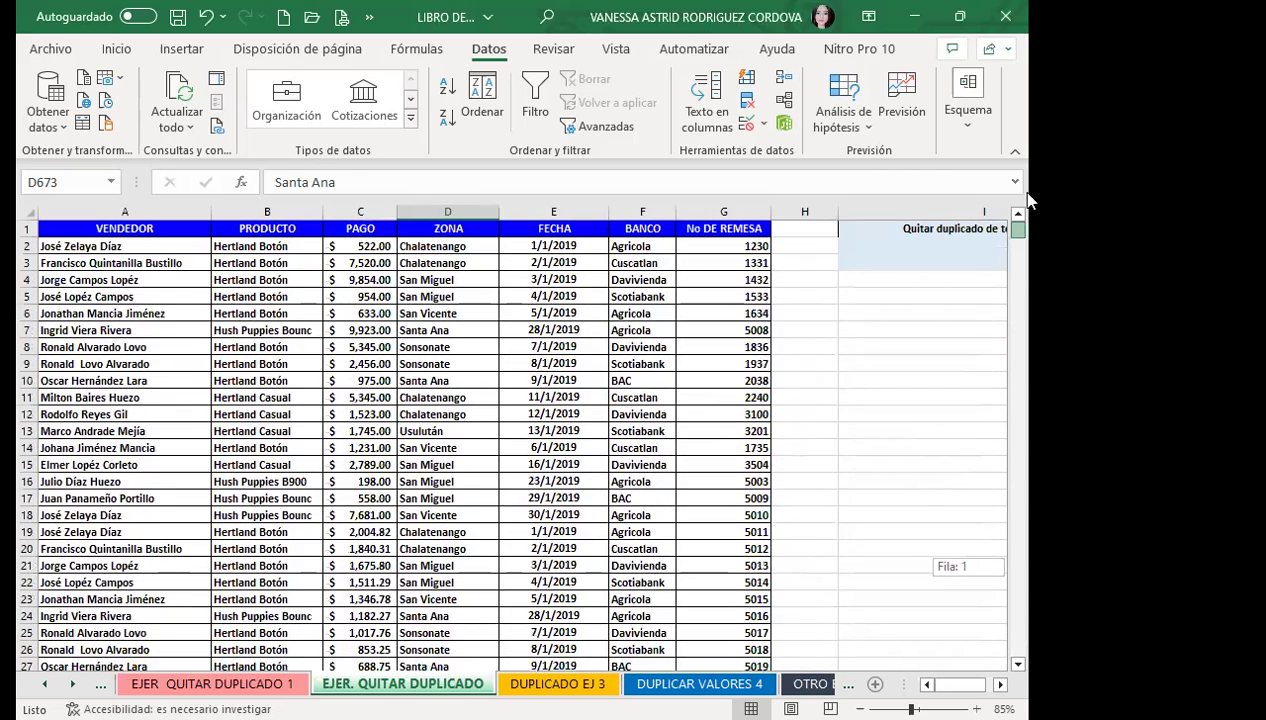
{"action": "left_click", "coordinate": [464, 376]}
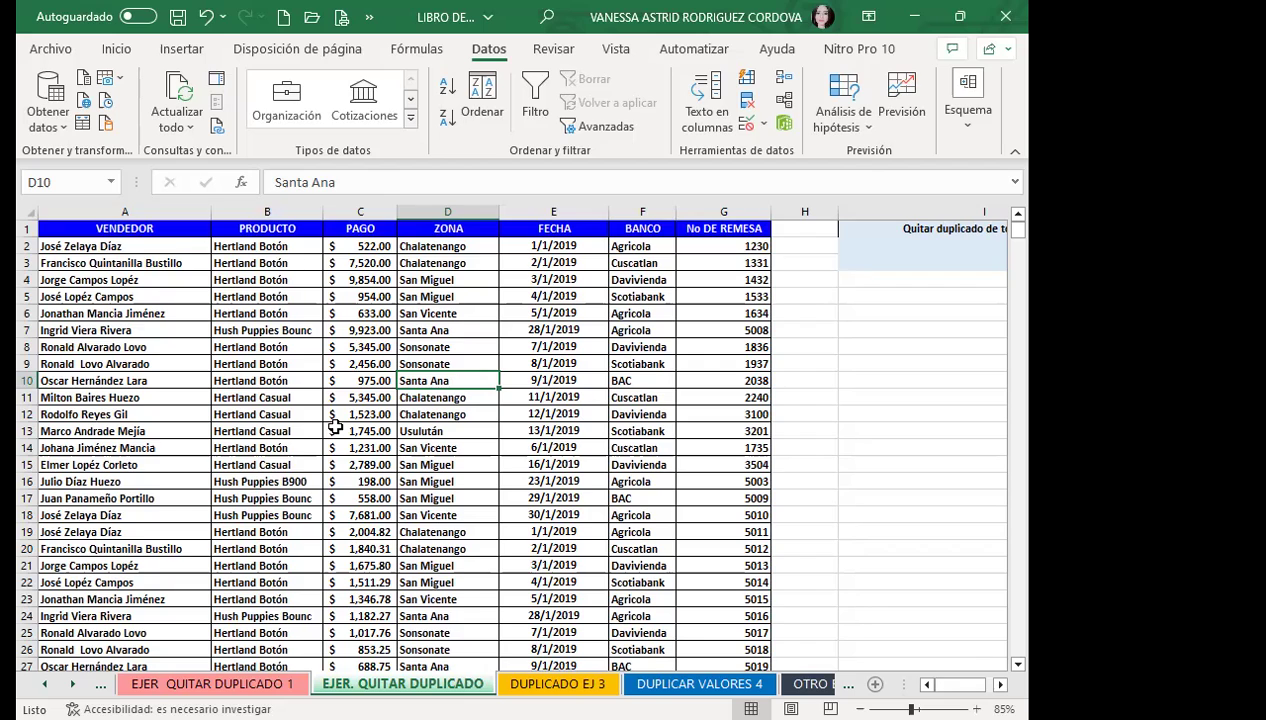
{"action": "scroll", "coordinate": [334, 427], "scroll_direction": "down", "scroll_amount": 7}
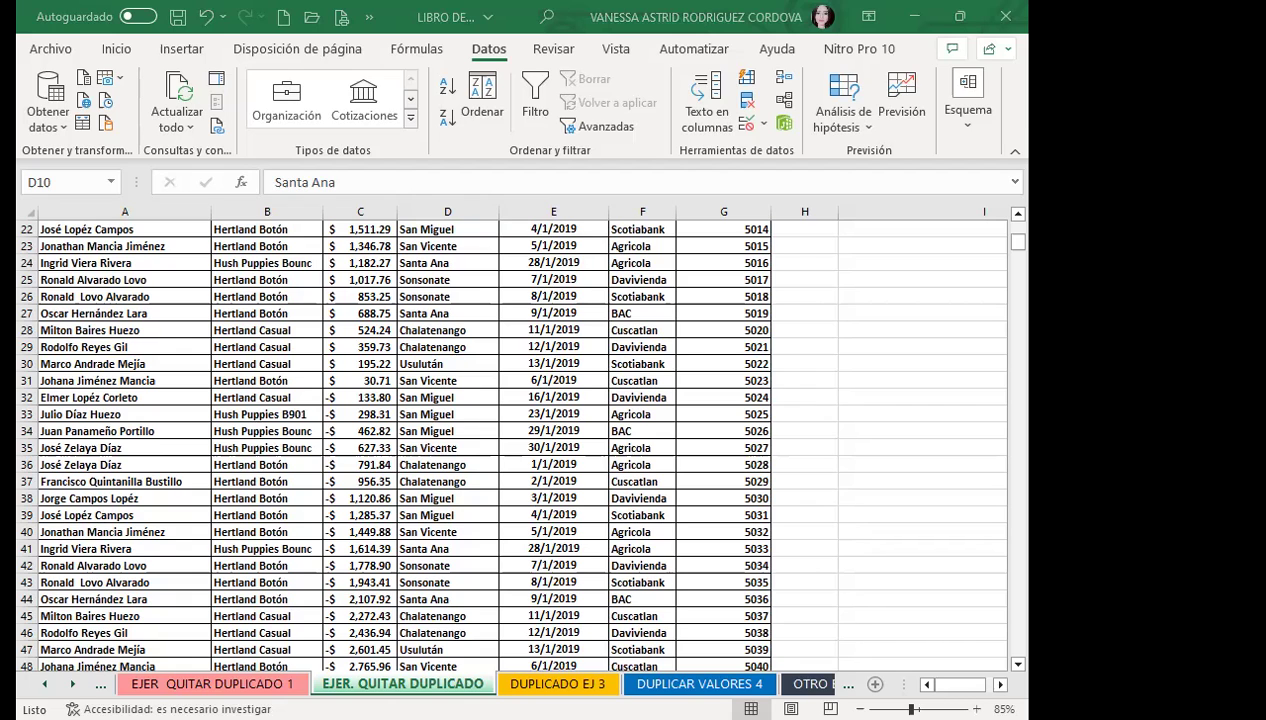
{"action": "key", "text": "alt+Tab"}
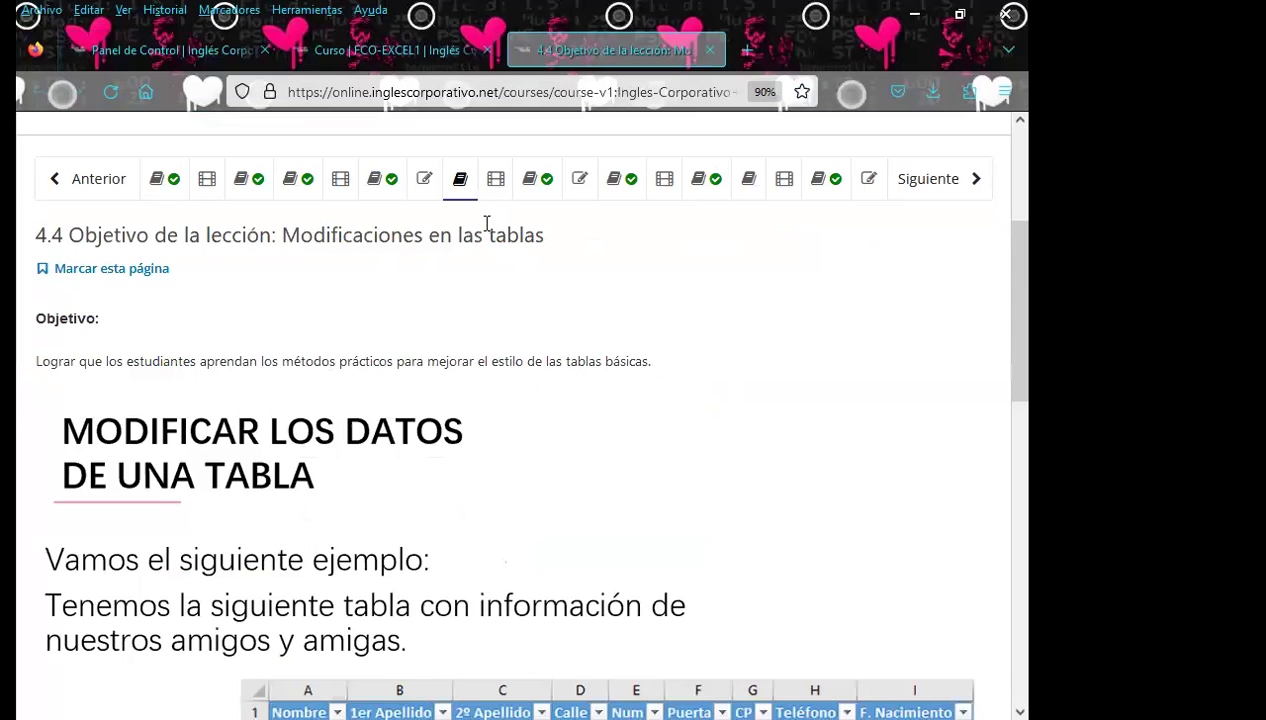
Open the Foro de discusión y preguntas clase #18 from the lesson navigation bar
{"action": "left_click", "coordinate": [540, 180]}
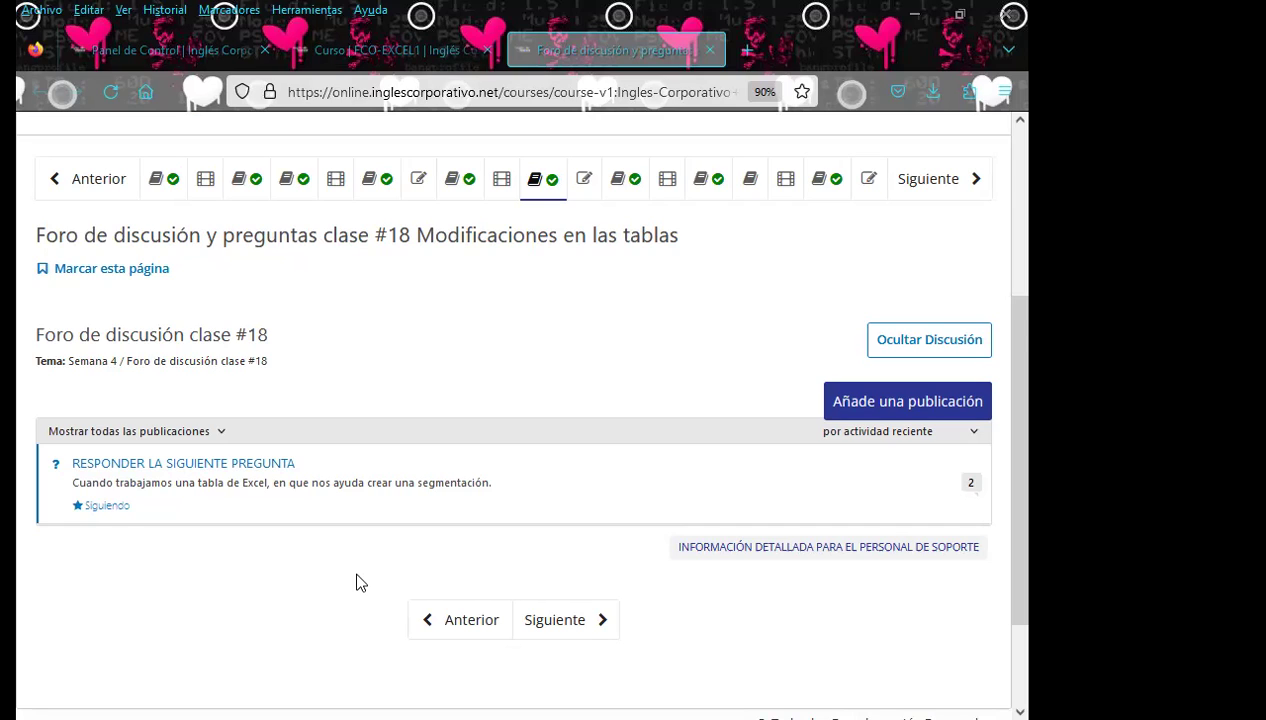
Post the pasted thank-you greeting as a comment on the first slicer response
{"action": "left_click", "coordinate": [211, 470]}
{"action": "scroll", "coordinate": [325, 475], "scroll_direction": "down", "scroll_amount": 5}
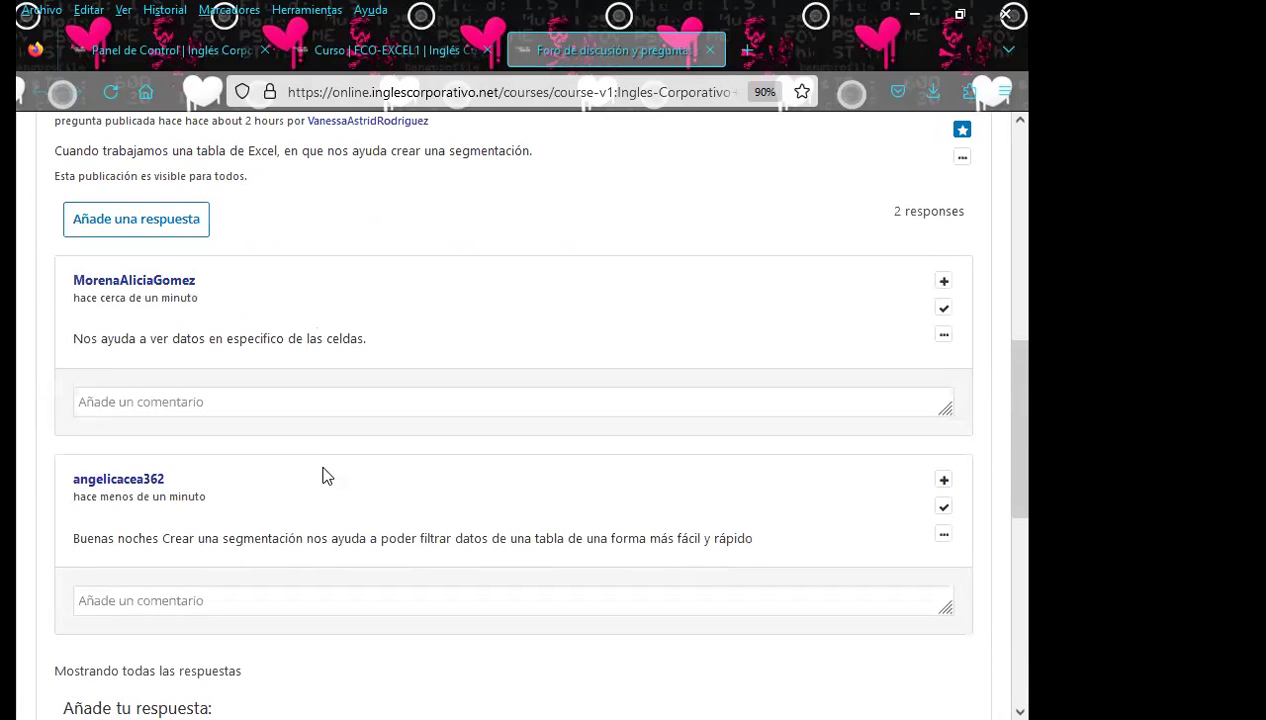
{"action": "left_click", "coordinate": [128, 405]}
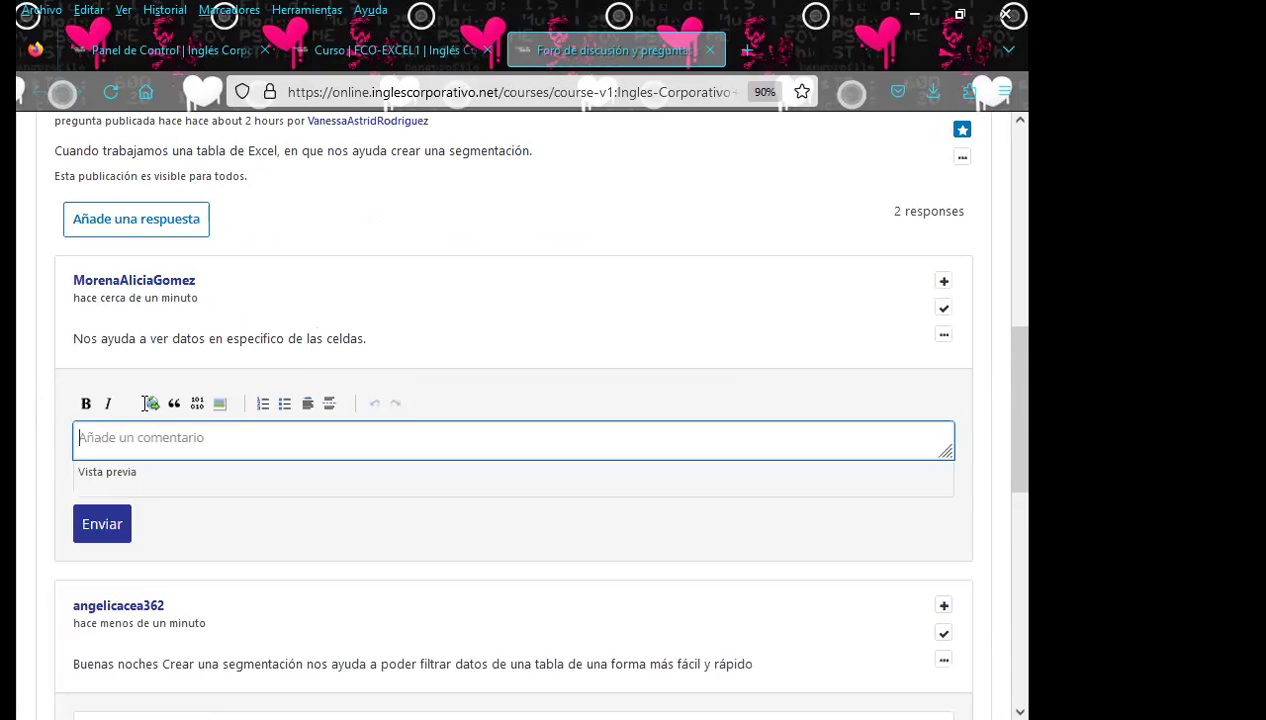
{"action": "type", "text": "Saludos.  Gracias por responder a su foro N°18.  Atentamente.  Inga. Vanessa Rodríguez."}
{"action": "left_click", "coordinate": [102, 652]}
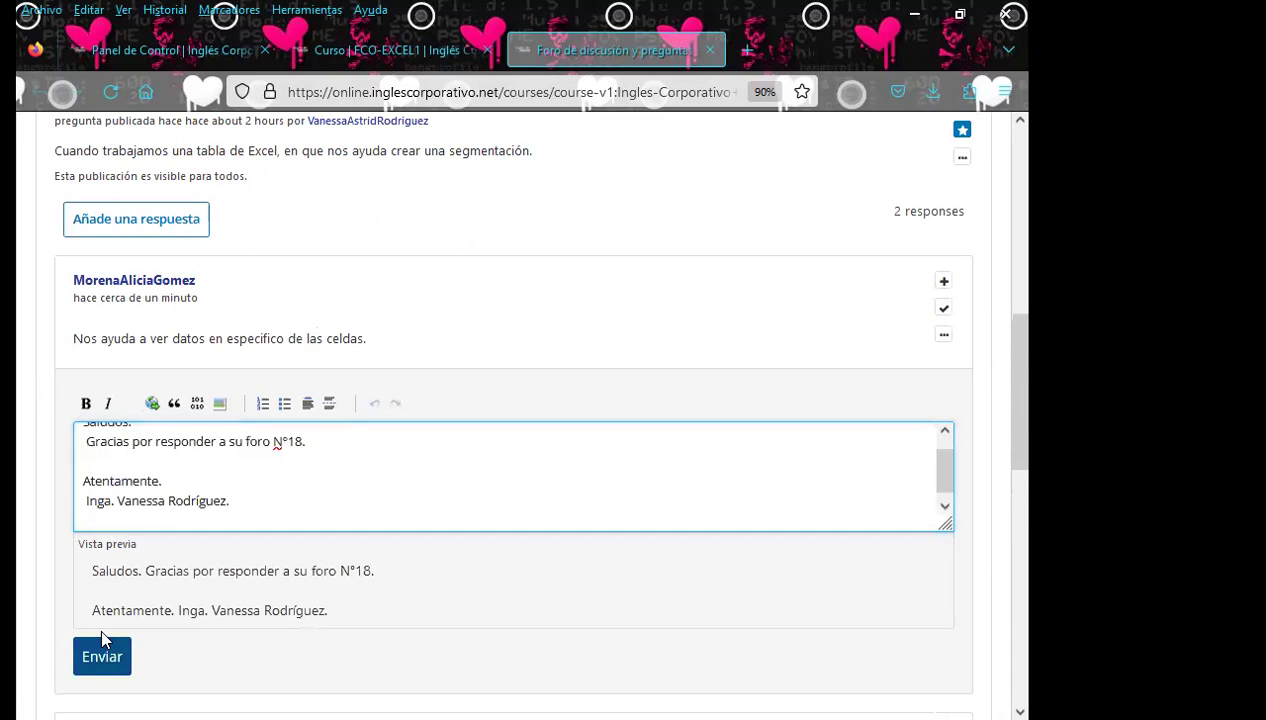
Post the same 'Gracias por responder a su foro N°18' comment under the second response
{"action": "scroll", "coordinate": [50, 534], "scroll_direction": "down", "scroll_amount": 2}
{"action": "left_click", "coordinate": [104, 526]}
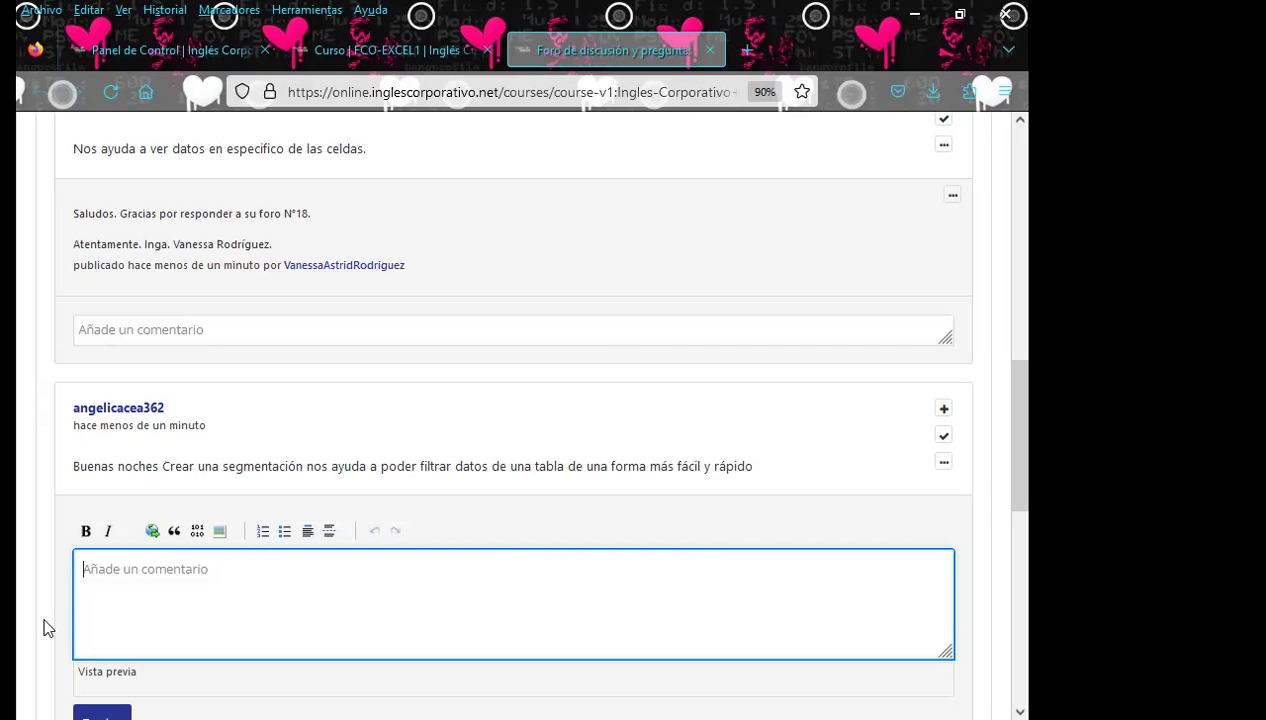
{"action": "type", "text": "Saludos.  Gracias por responder a su foro N°18.  Atentamente.  Inga. Vanessa Rodríguez."}
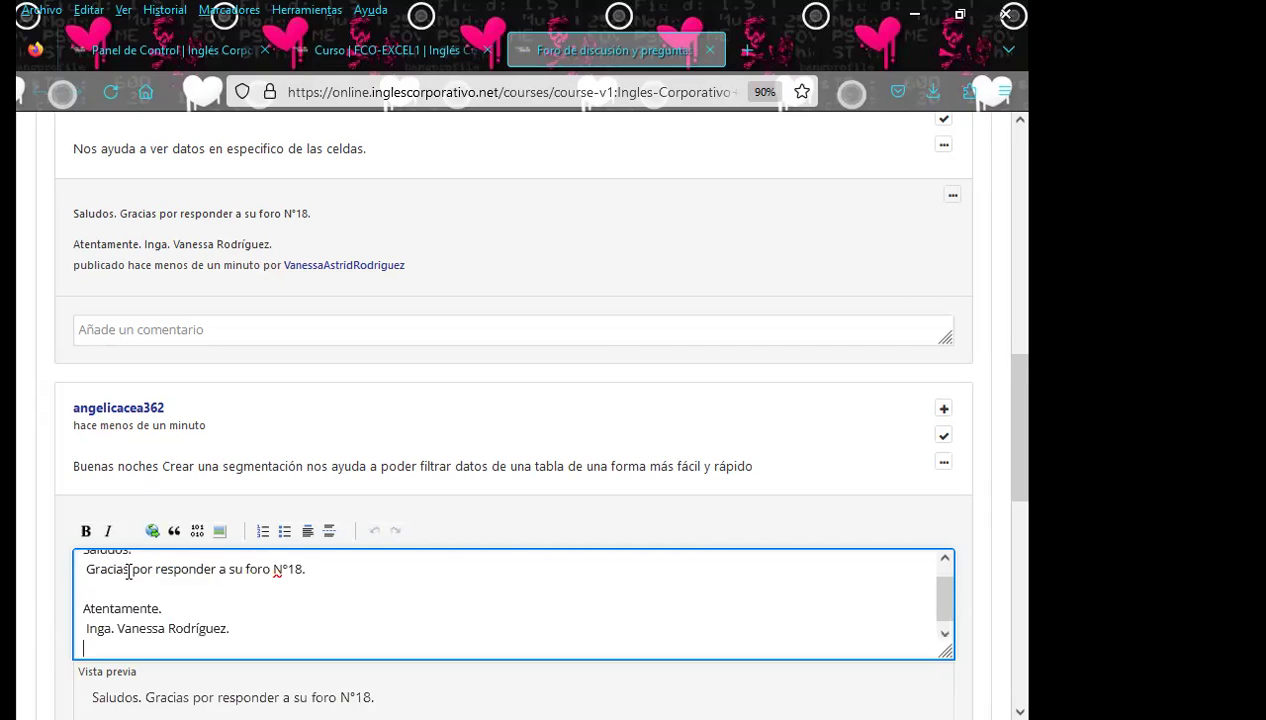
{"action": "scroll", "coordinate": [40, 549], "scroll_direction": "down", "scroll_amount": 5}
{"action": "left_click", "coordinate": [88, 506]}
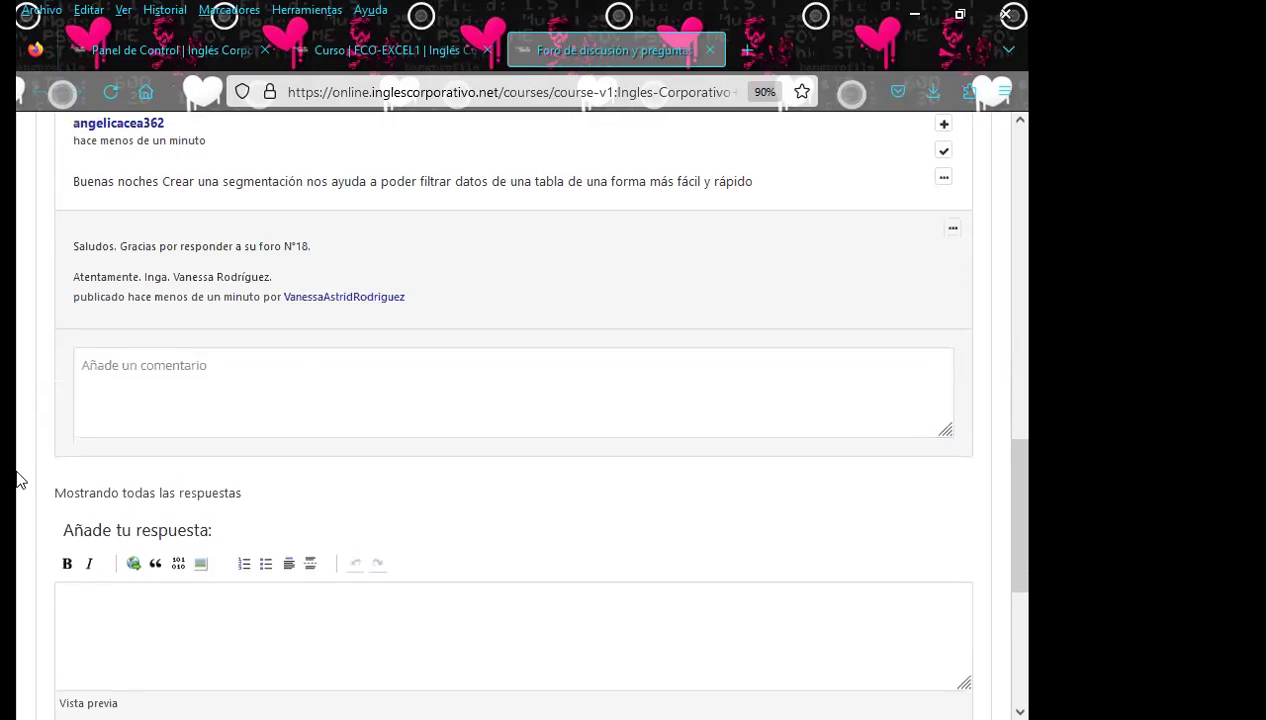
{"action": "scroll", "coordinate": [14, 490], "scroll_direction": "down", "scroll_amount": 3}
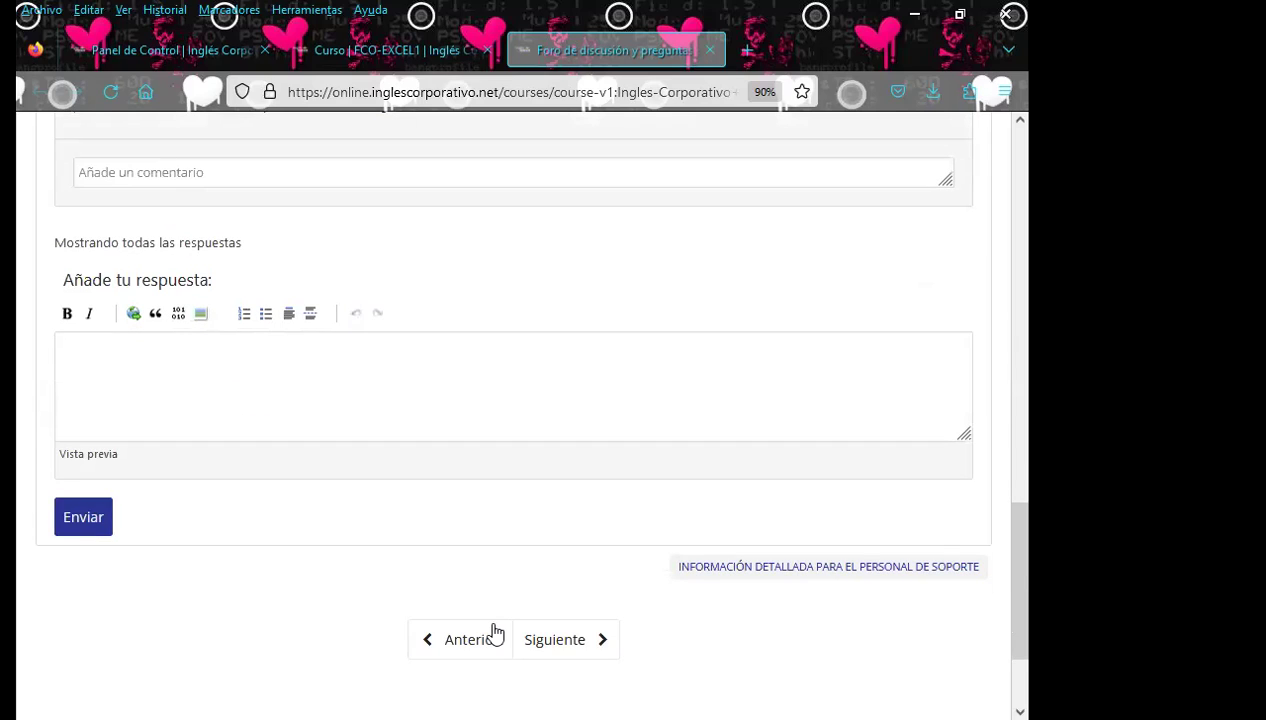
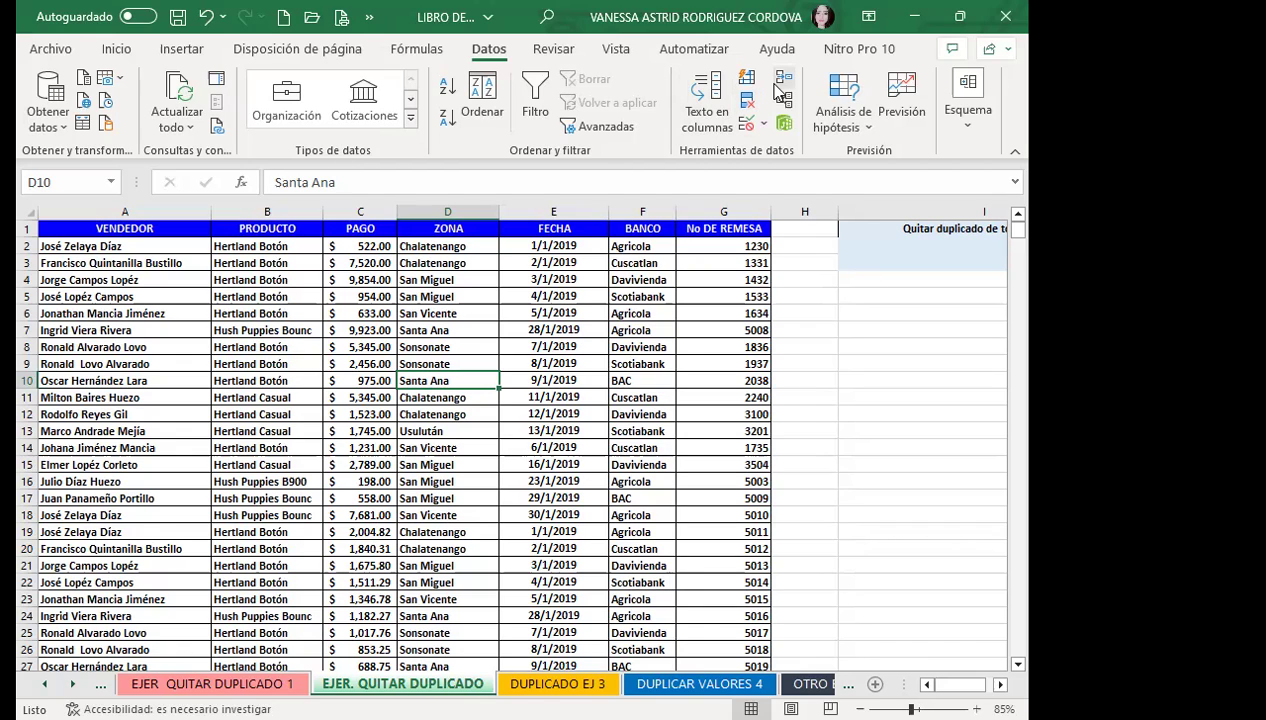
Look over the sales sheet's Revisar tools, then its Disposición de página tools
{"action": "left_click", "coordinate": [553, 51]}
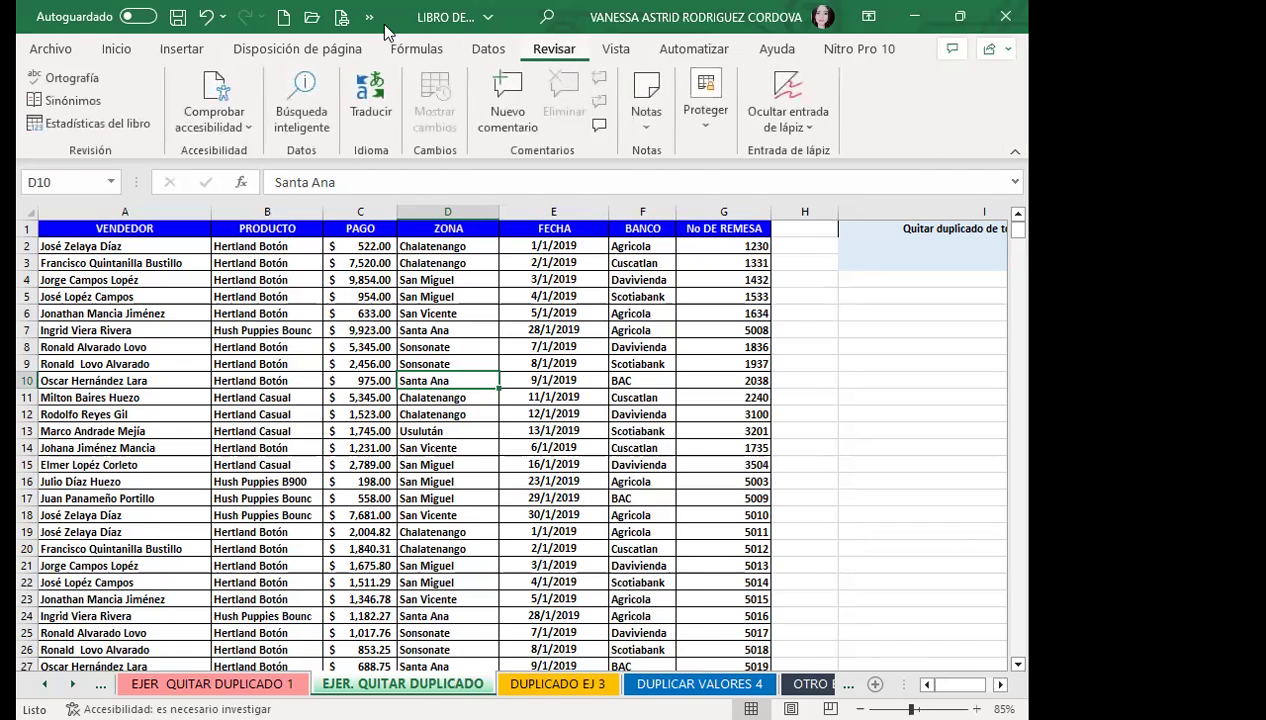
{"action": "left_click", "coordinate": [316, 50]}
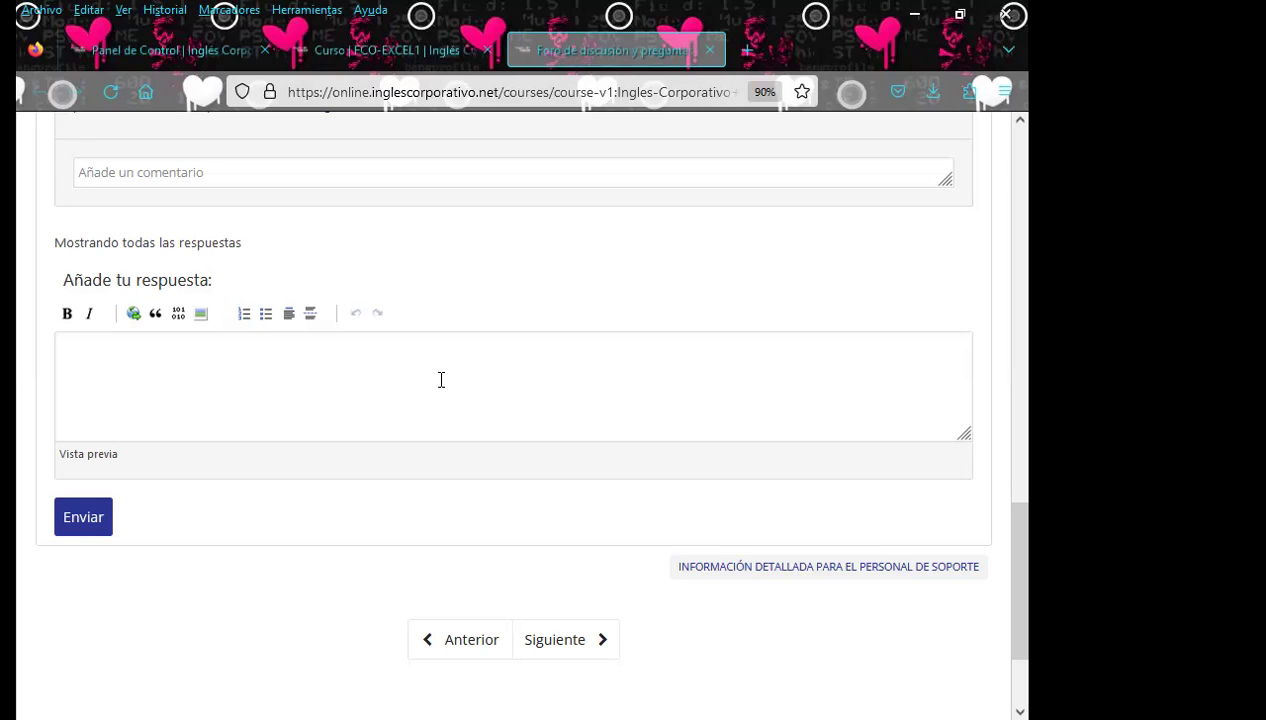
Scroll up the Inglés Corporativo forum to the earlier forum N°18 reply and its comment box
{"action": "scroll", "coordinate": [440, 380], "scroll_direction": "up", "scroll_amount": 3}
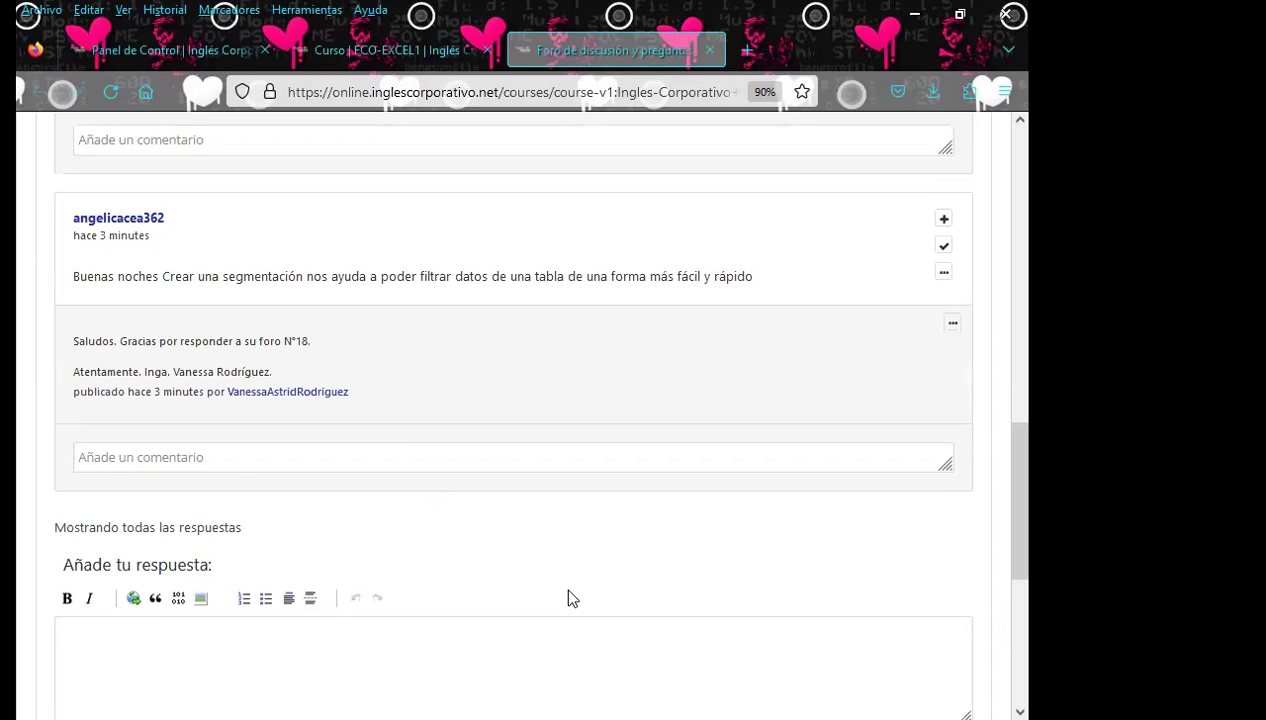